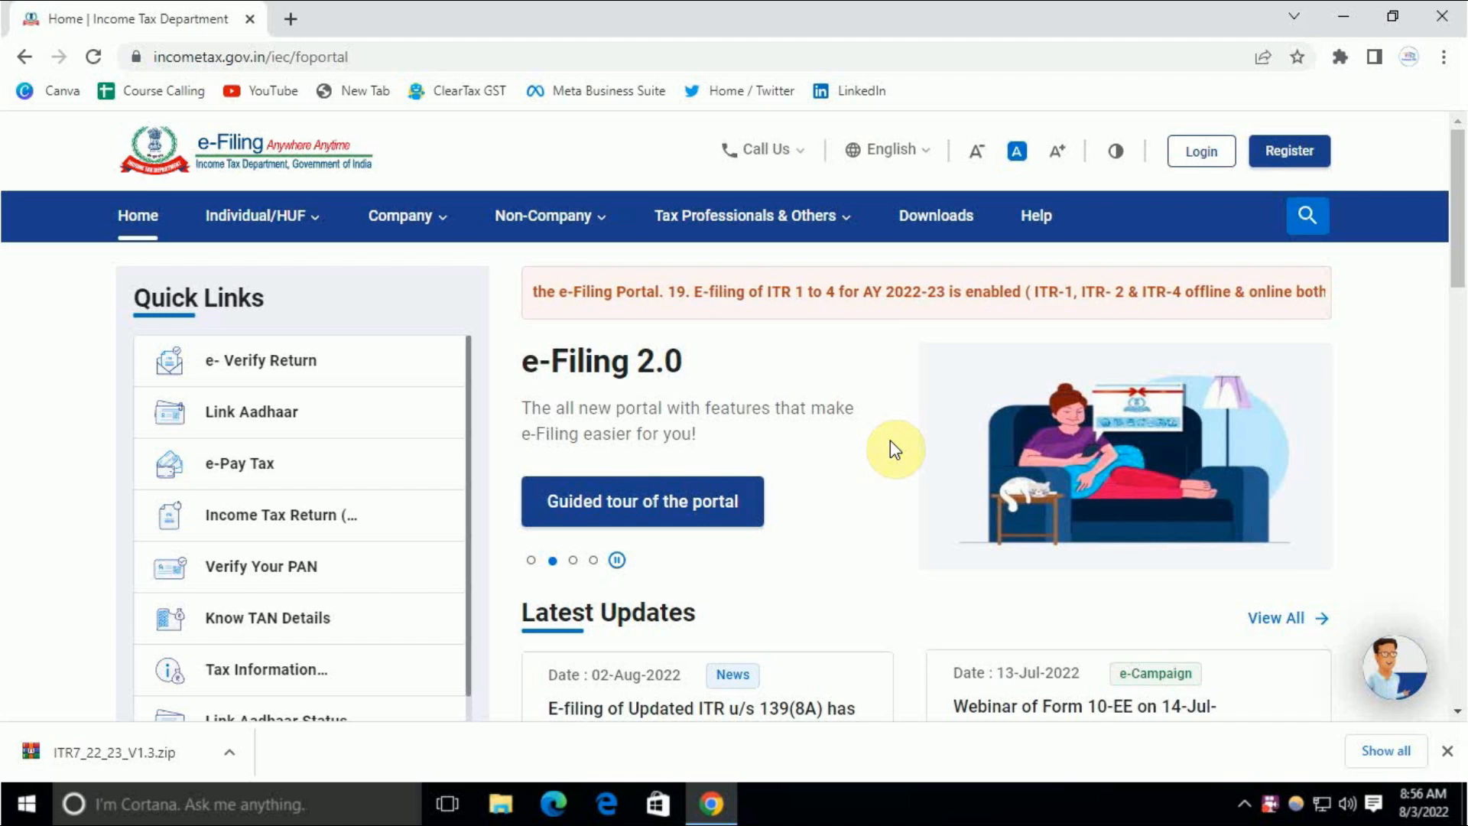
Step: Open the portal's Downloads page and look up the ITR 7 Excel utility for assessment year 2022-23
{"action": "left_click", "coordinate": [937, 216]}
{"action": "scroll", "coordinate": [799, 436], "scroll_direction": "down", "scroll_amount": 10}
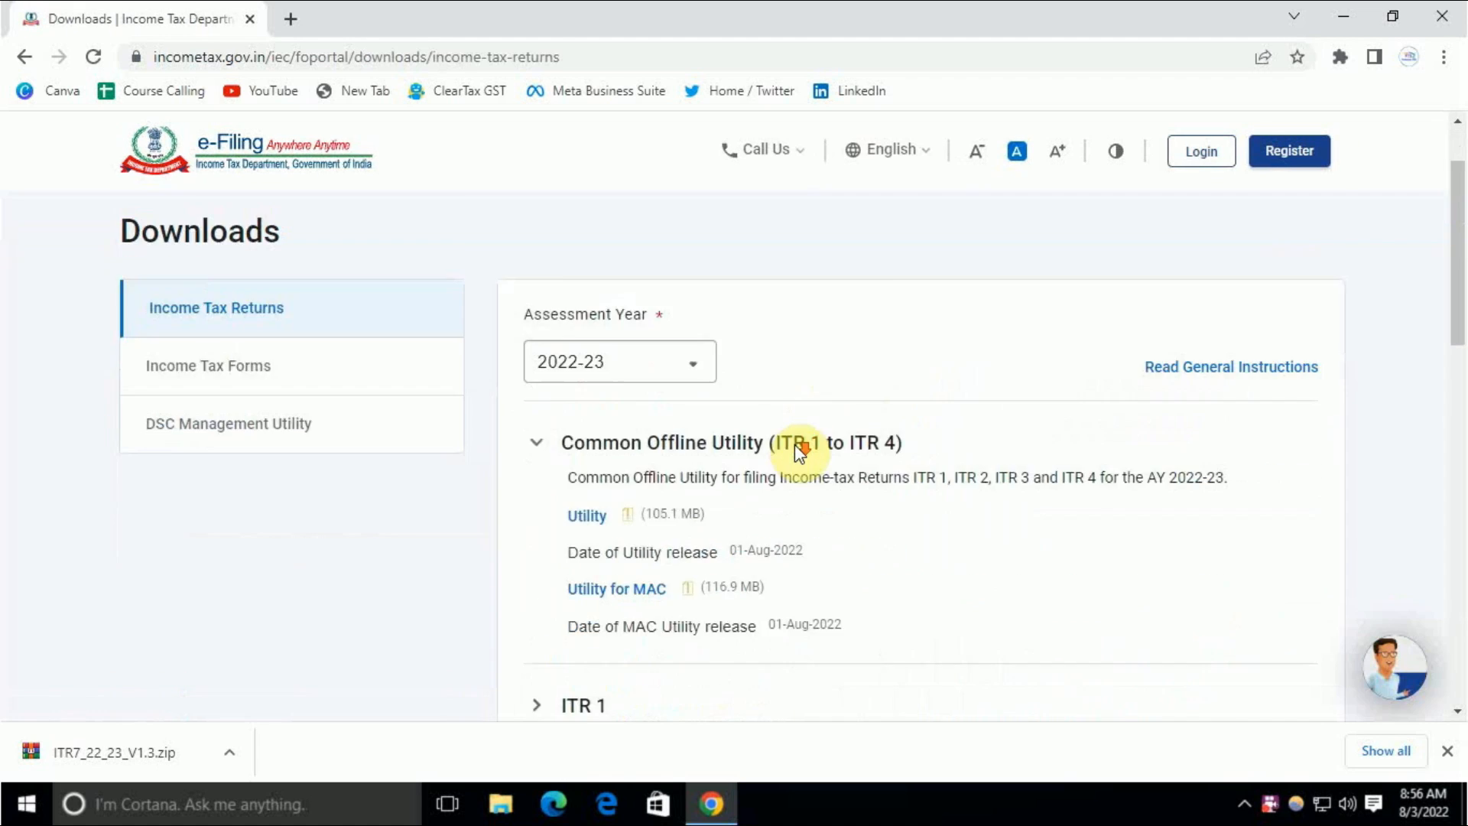
{"action": "scroll", "coordinate": [795, 445], "scroll_direction": "down", "scroll_amount": 1}
{"action": "left_click", "coordinate": [587, 568]}
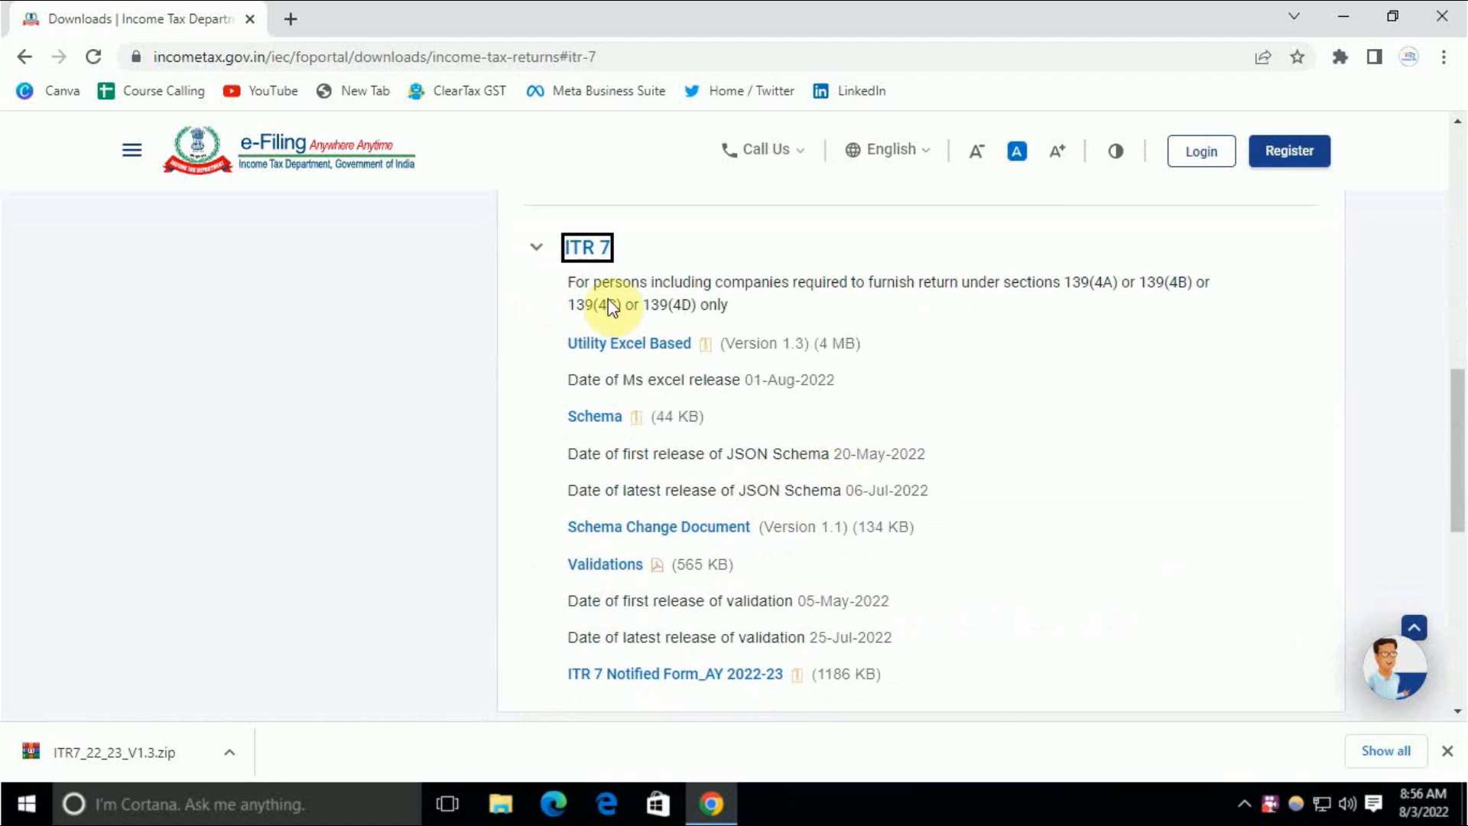
{"action": "scroll", "coordinate": [589, 337], "scroll_direction": "up", "scroll_amount": 3}
{"action": "scroll", "coordinate": [880, 393], "scroll_direction": "up", "scroll_amount": 8}
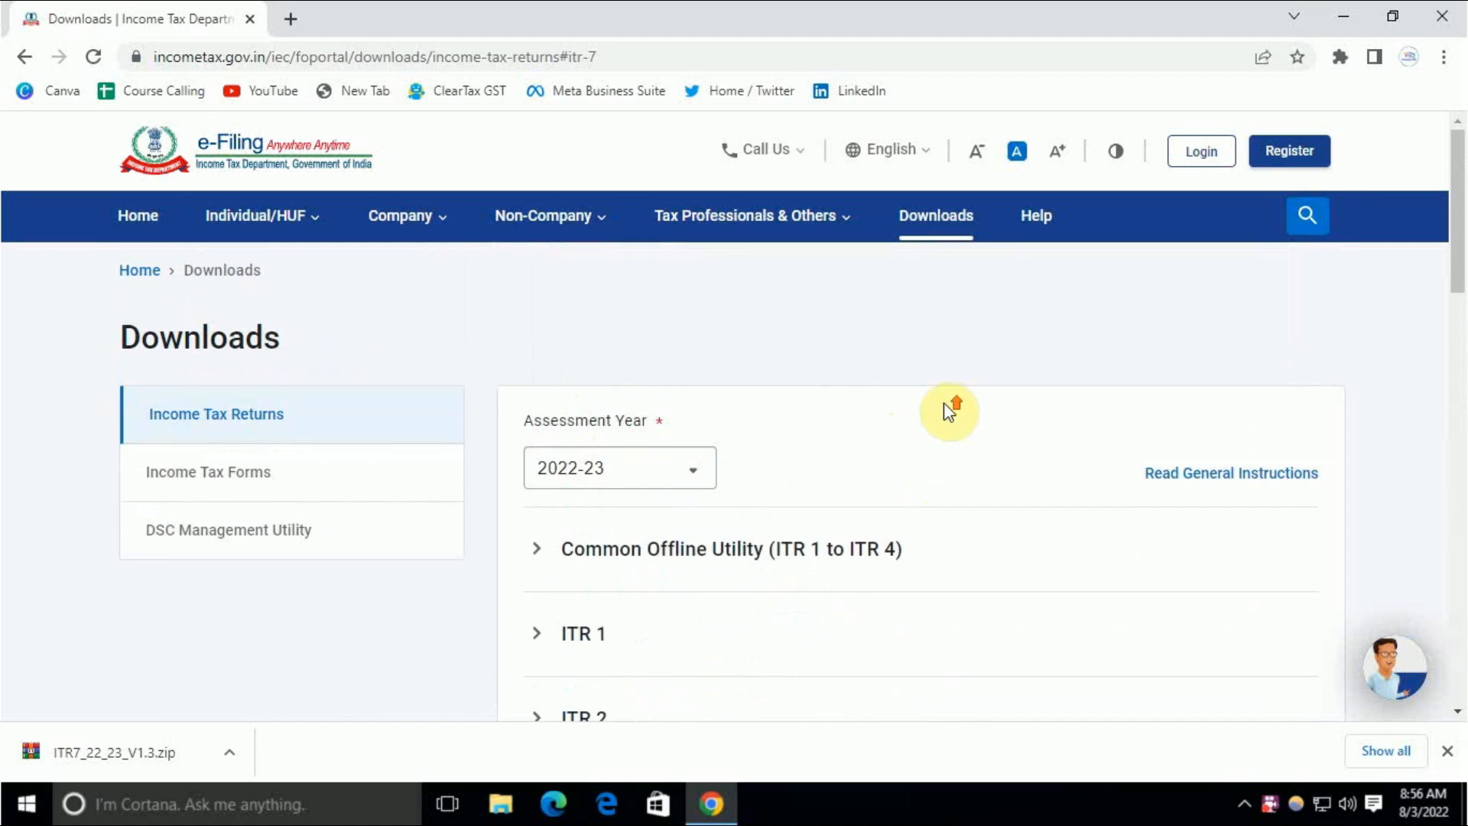
{"action": "scroll", "coordinate": [729, 472], "scroll_direction": "down", "scroll_amount": 10}
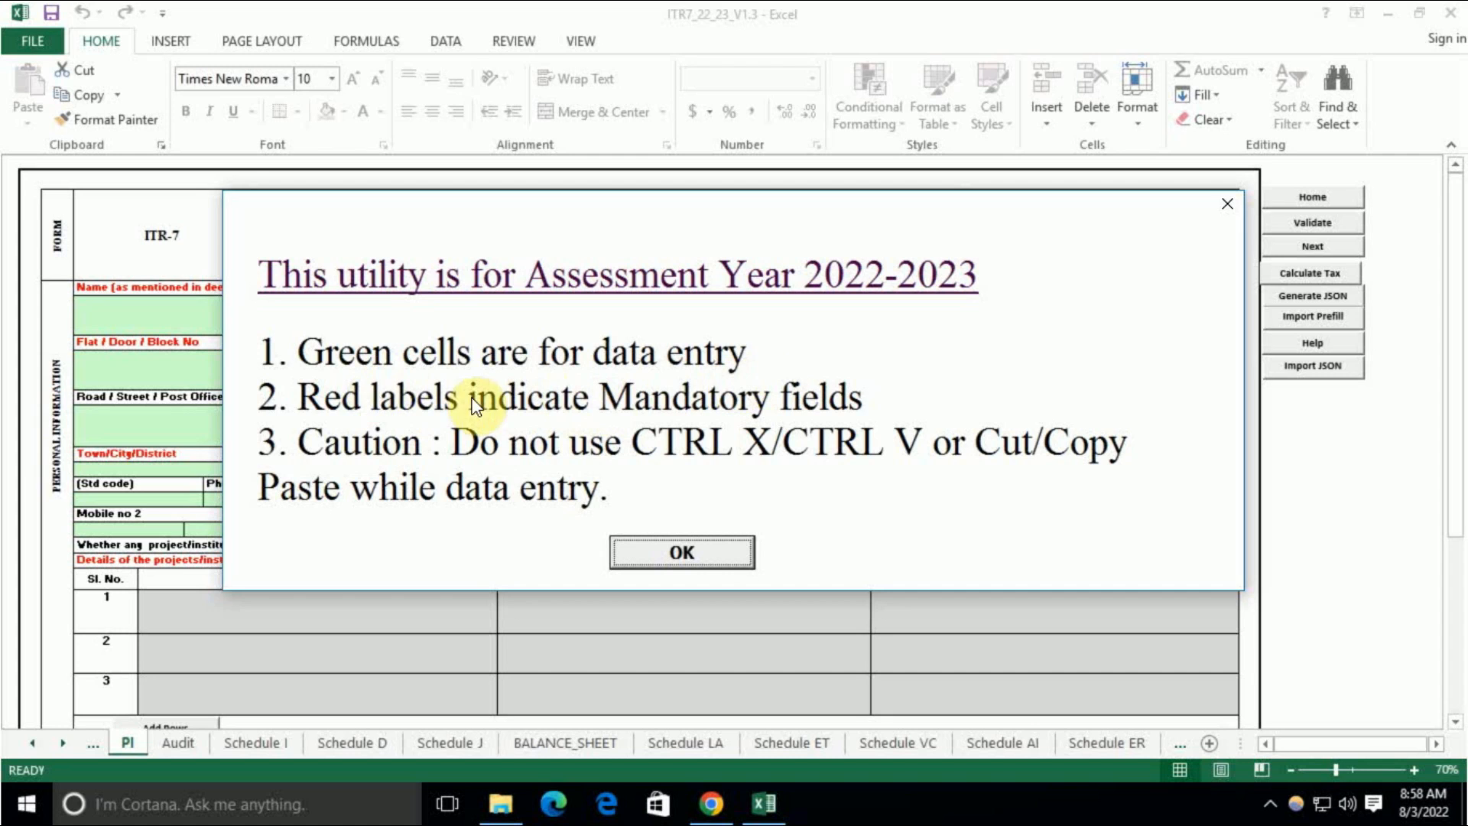
Step: In Excel's ITR7_22_23_V1.3 workbook, dismiss the utility notice and examine the Home sheet's schedule list with its Y/N choices for applicable and printed sheets
{"action": "left_click", "coordinate": [699, 556]}
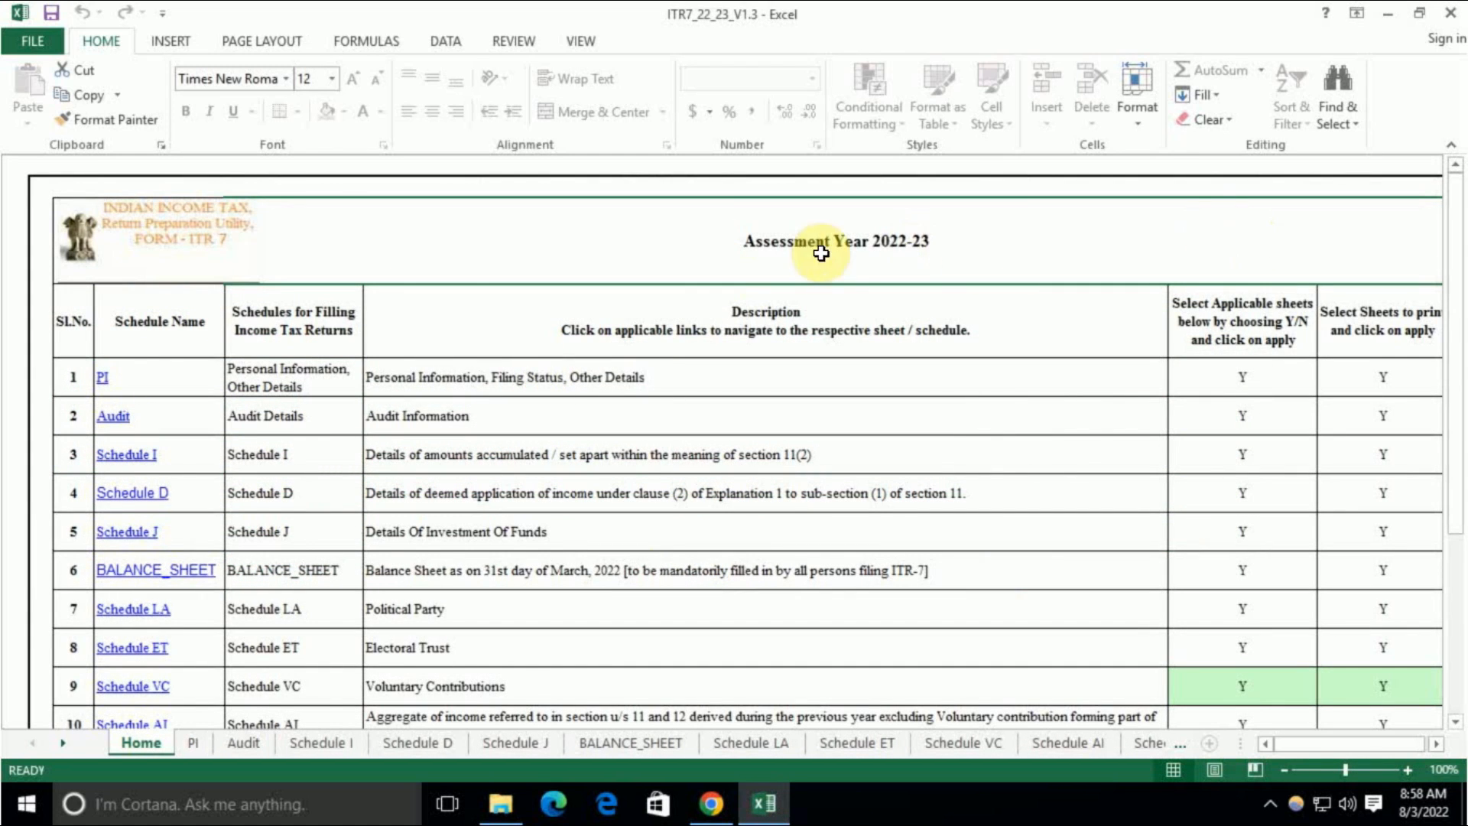
{"action": "scroll", "coordinate": [1336, 403], "scroll_direction": "down", "scroll_amount": 5}
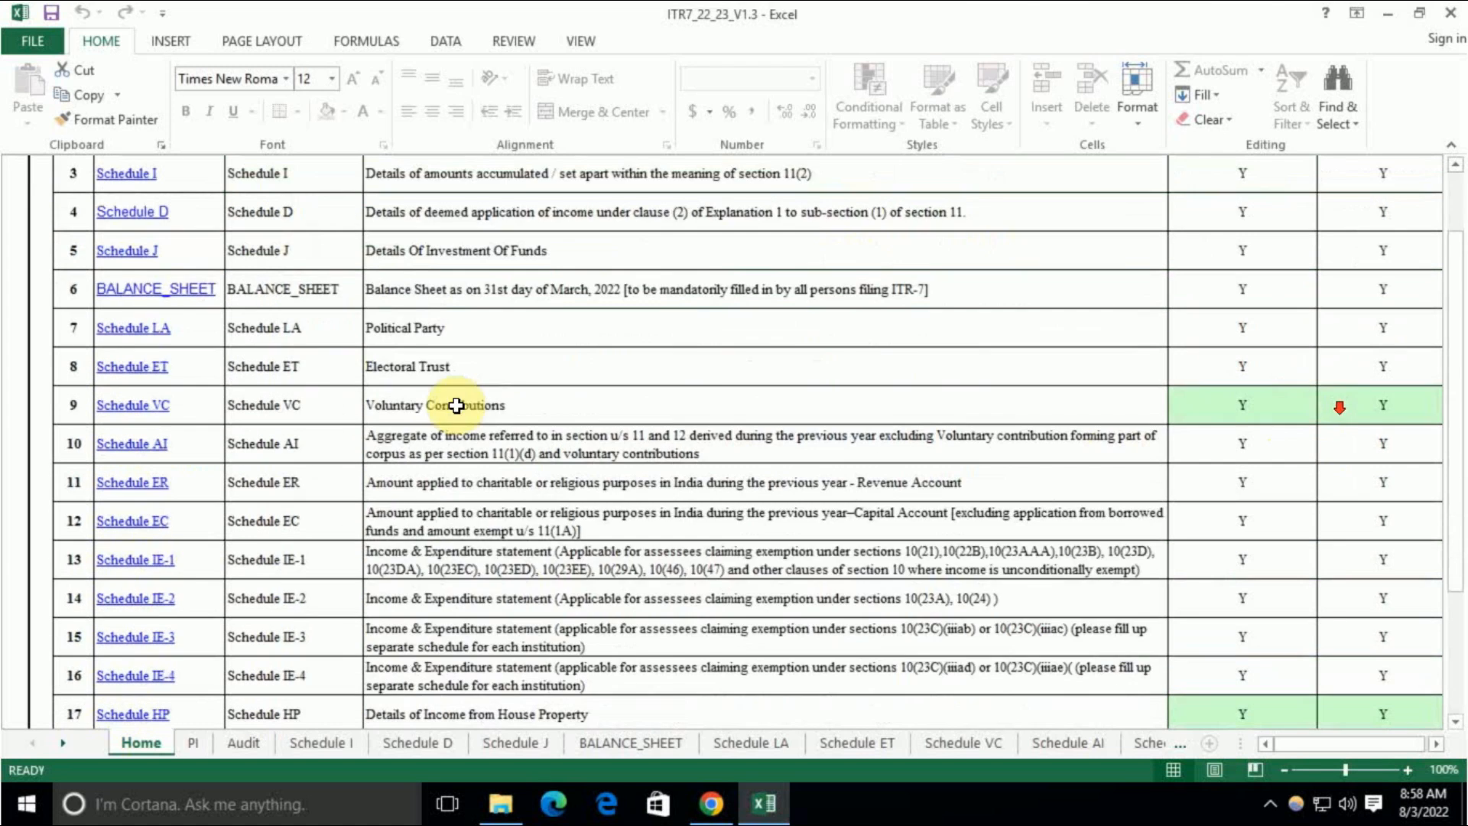
{"action": "scroll", "coordinate": [181, 411], "scroll_direction": "down", "scroll_amount": 3}
{"action": "scroll", "coordinate": [1373, 525], "scroll_direction": "up", "scroll_amount": 8}
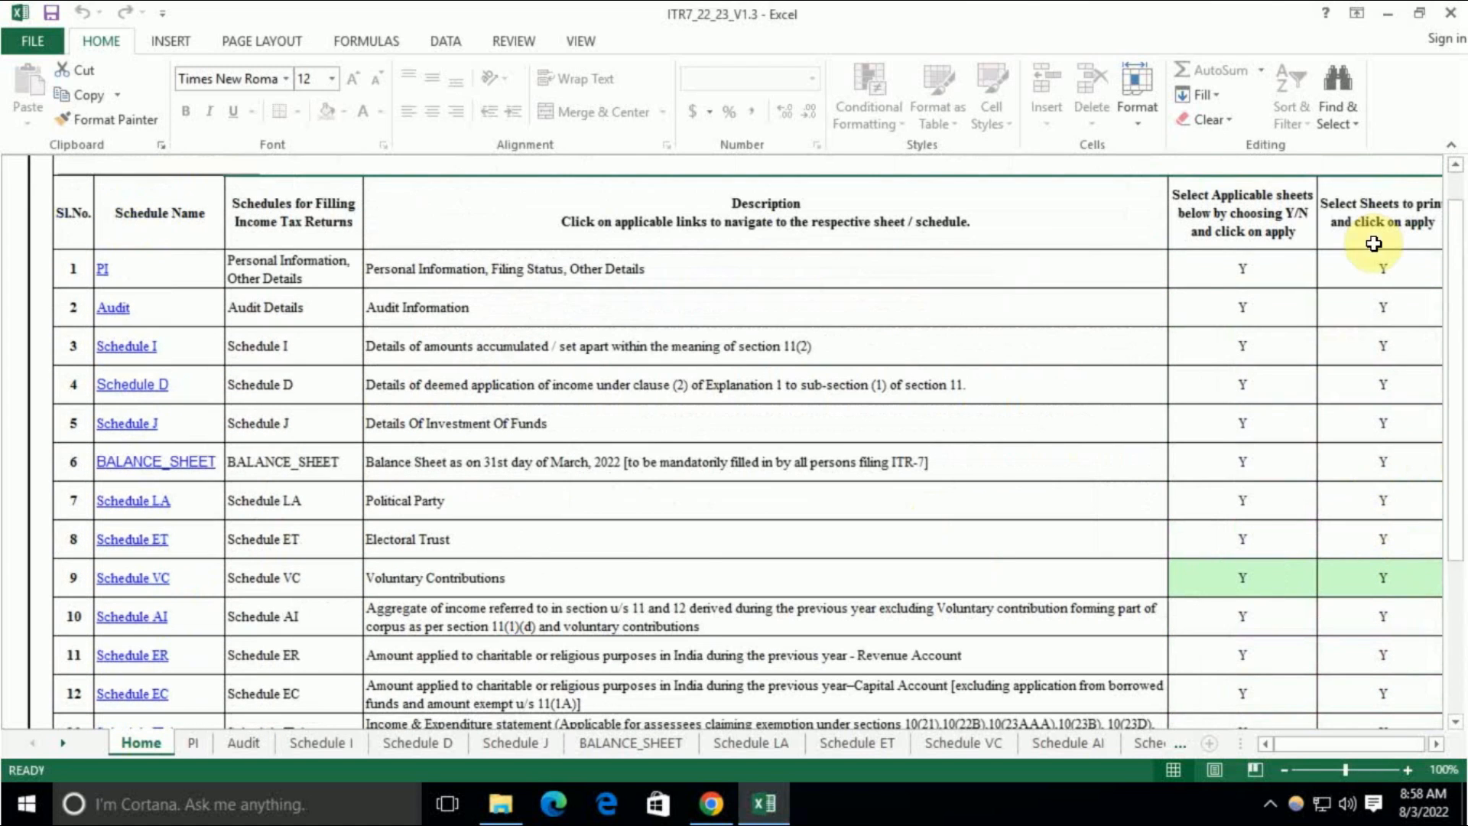
{"action": "scroll", "coordinate": [1338, 697], "scroll_direction": "down", "scroll_amount": 6}
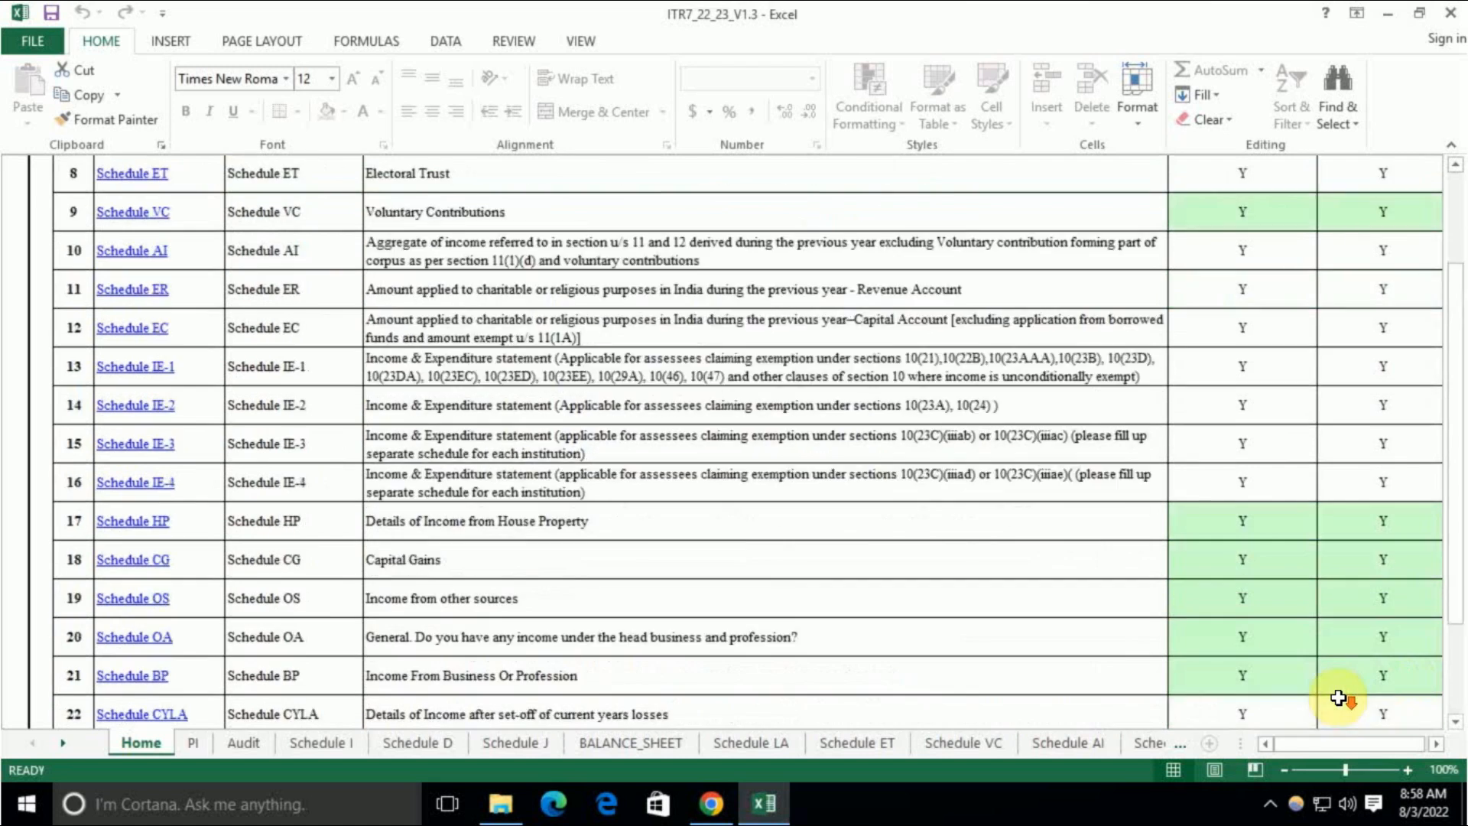
{"action": "scroll", "coordinate": [1339, 695], "scroll_direction": "up", "scroll_amount": 8}
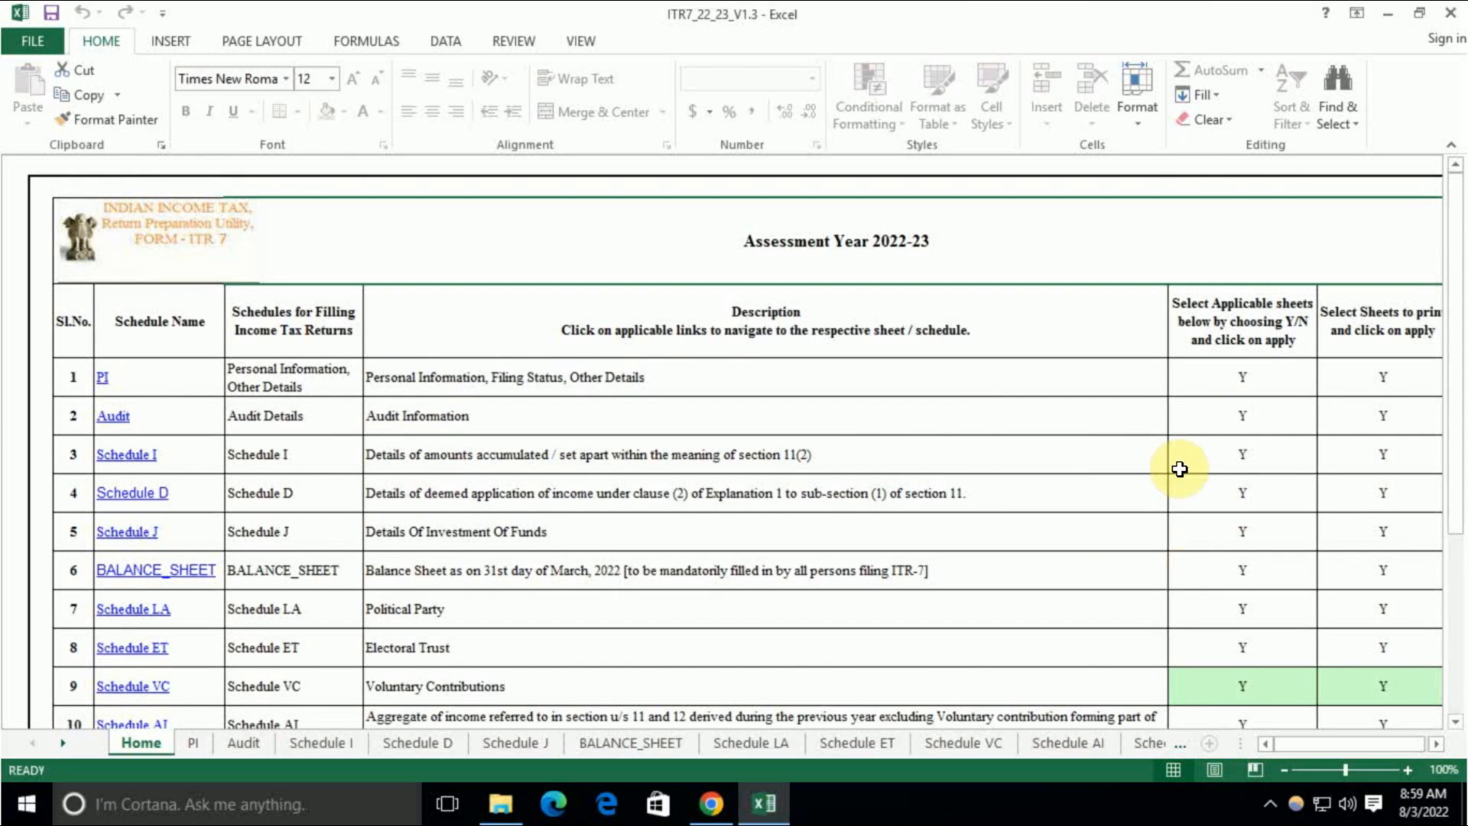
{"action": "scroll", "coordinate": [1254, 382], "scroll_direction": "down", "scroll_amount": 1}
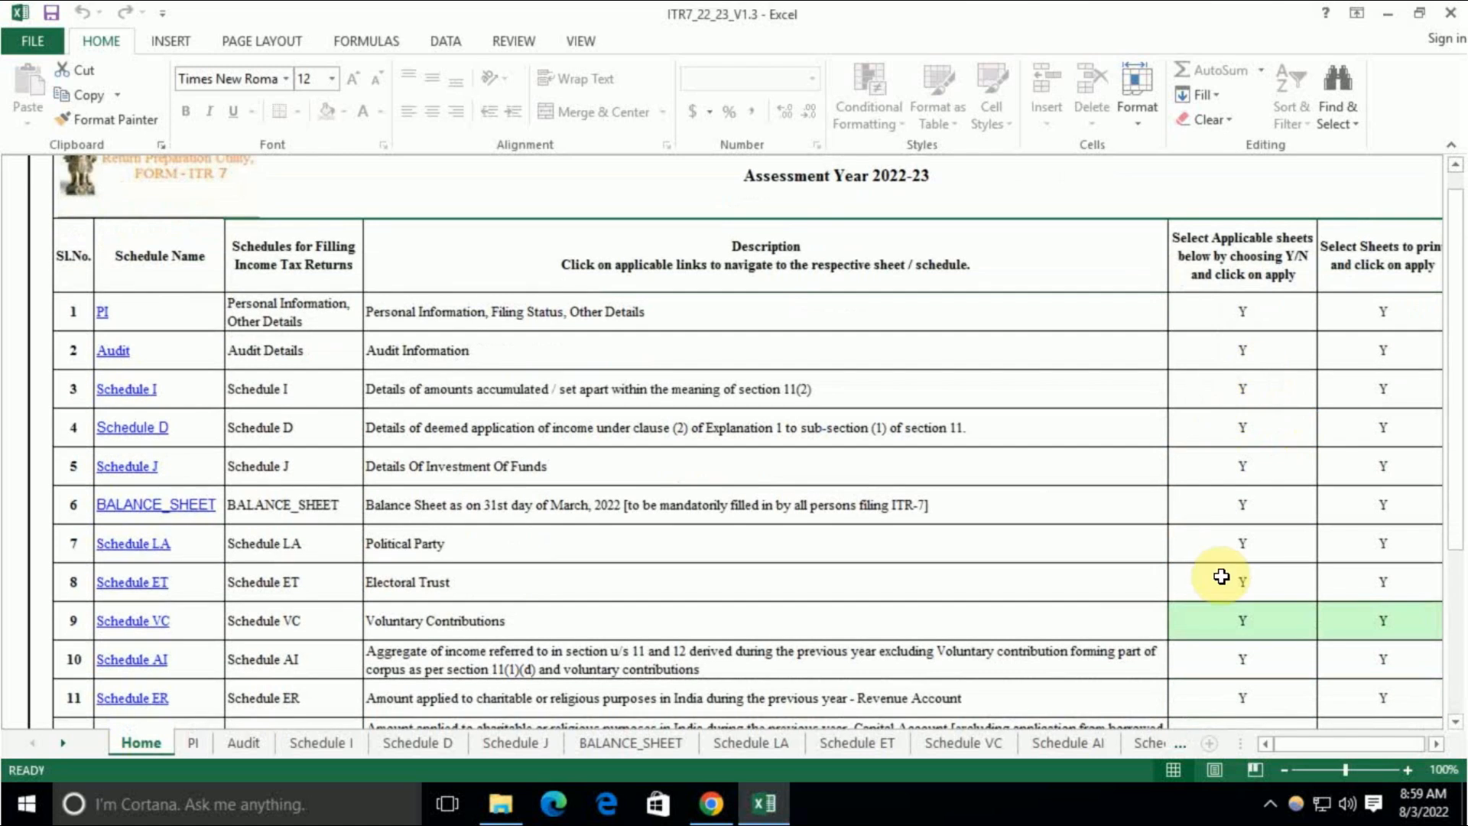
{"action": "scroll", "coordinate": [1340, 493], "scroll_direction": "down", "scroll_amount": 4}
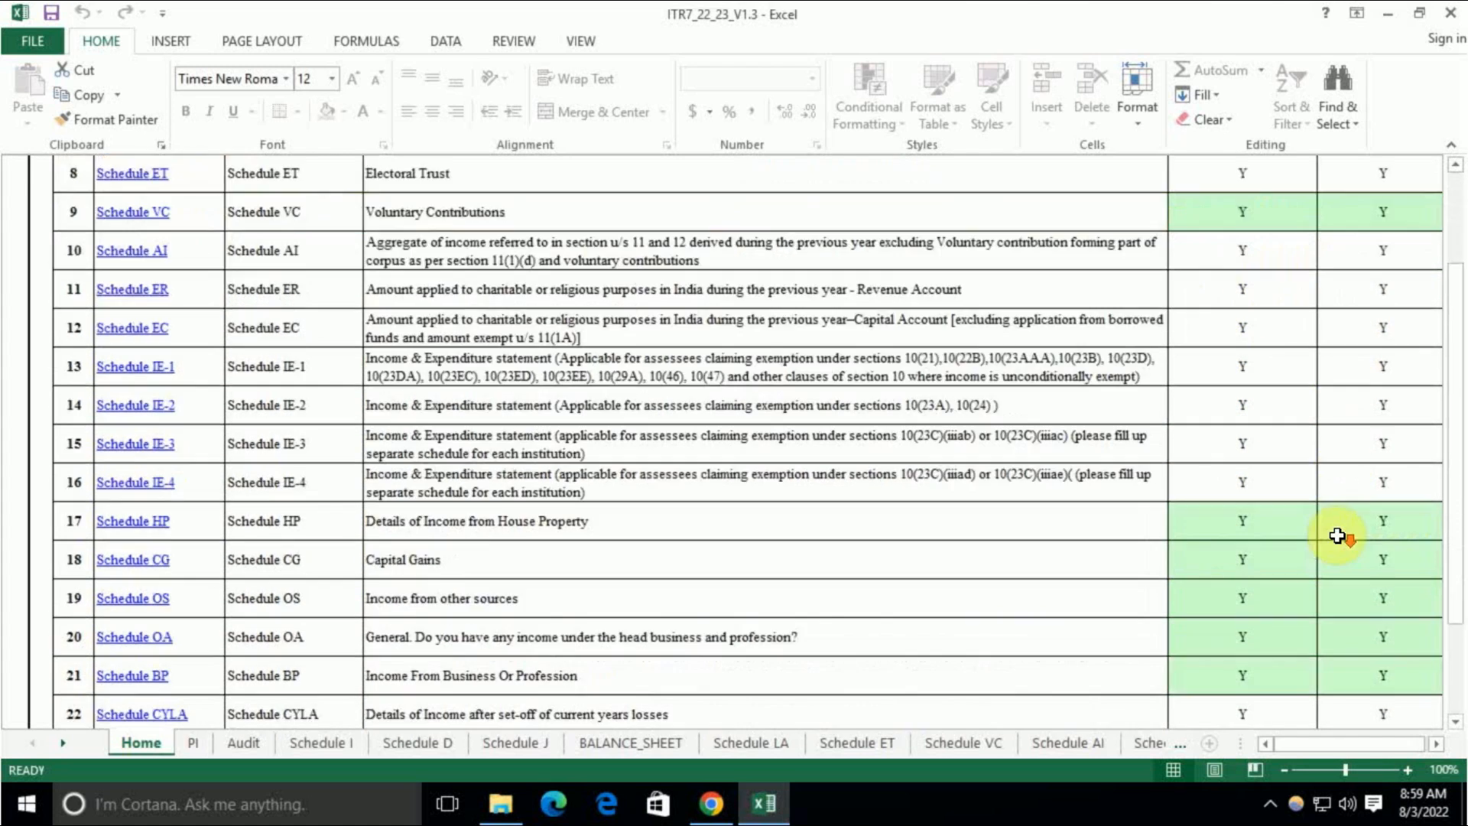
{"action": "scroll", "coordinate": [1288, 469], "scroll_direction": "up", "scroll_amount": 4}
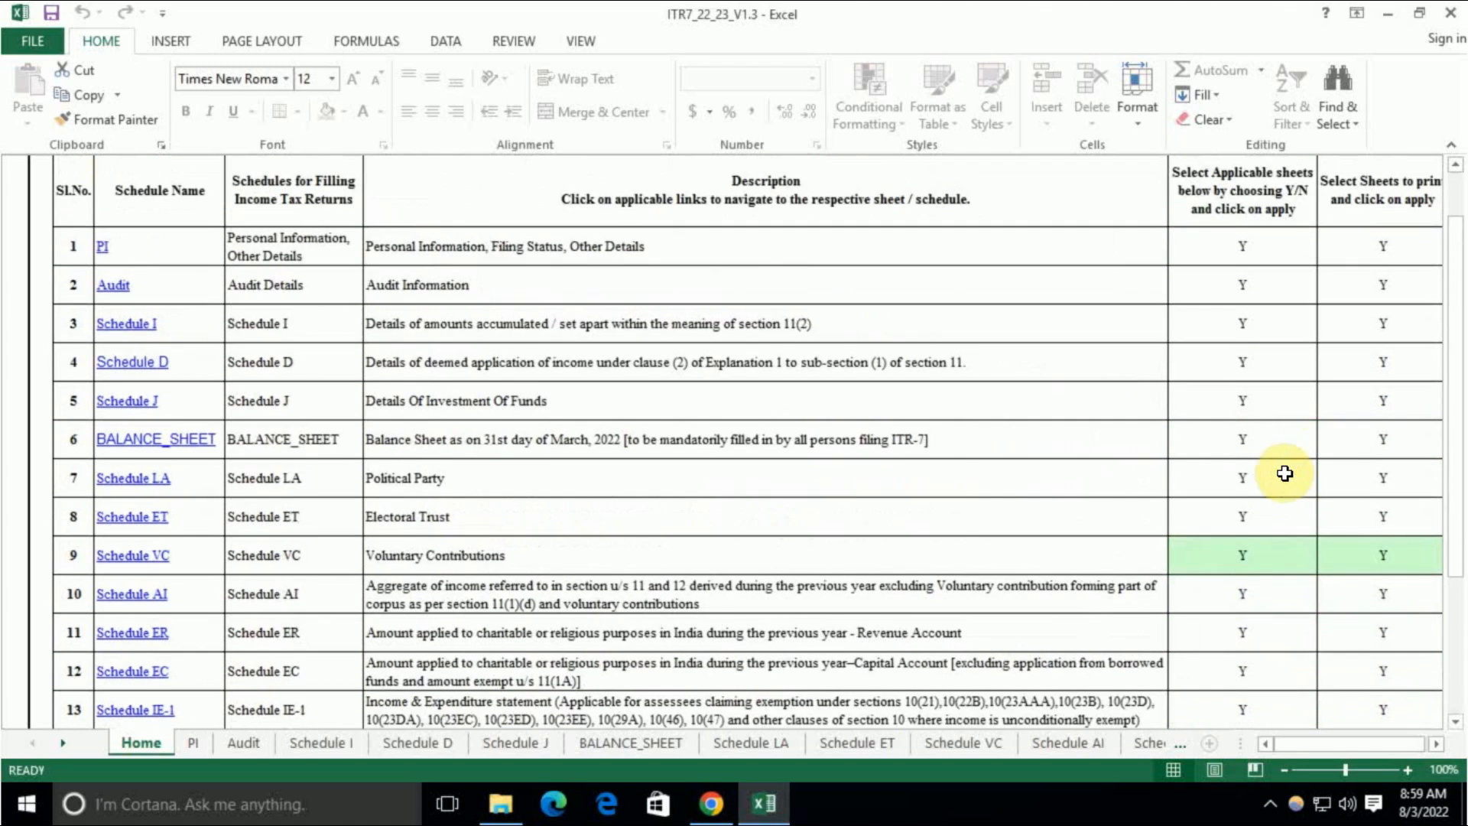
{"action": "scroll", "coordinate": [1245, 501], "scroll_direction": "down", "scroll_amount": 4}
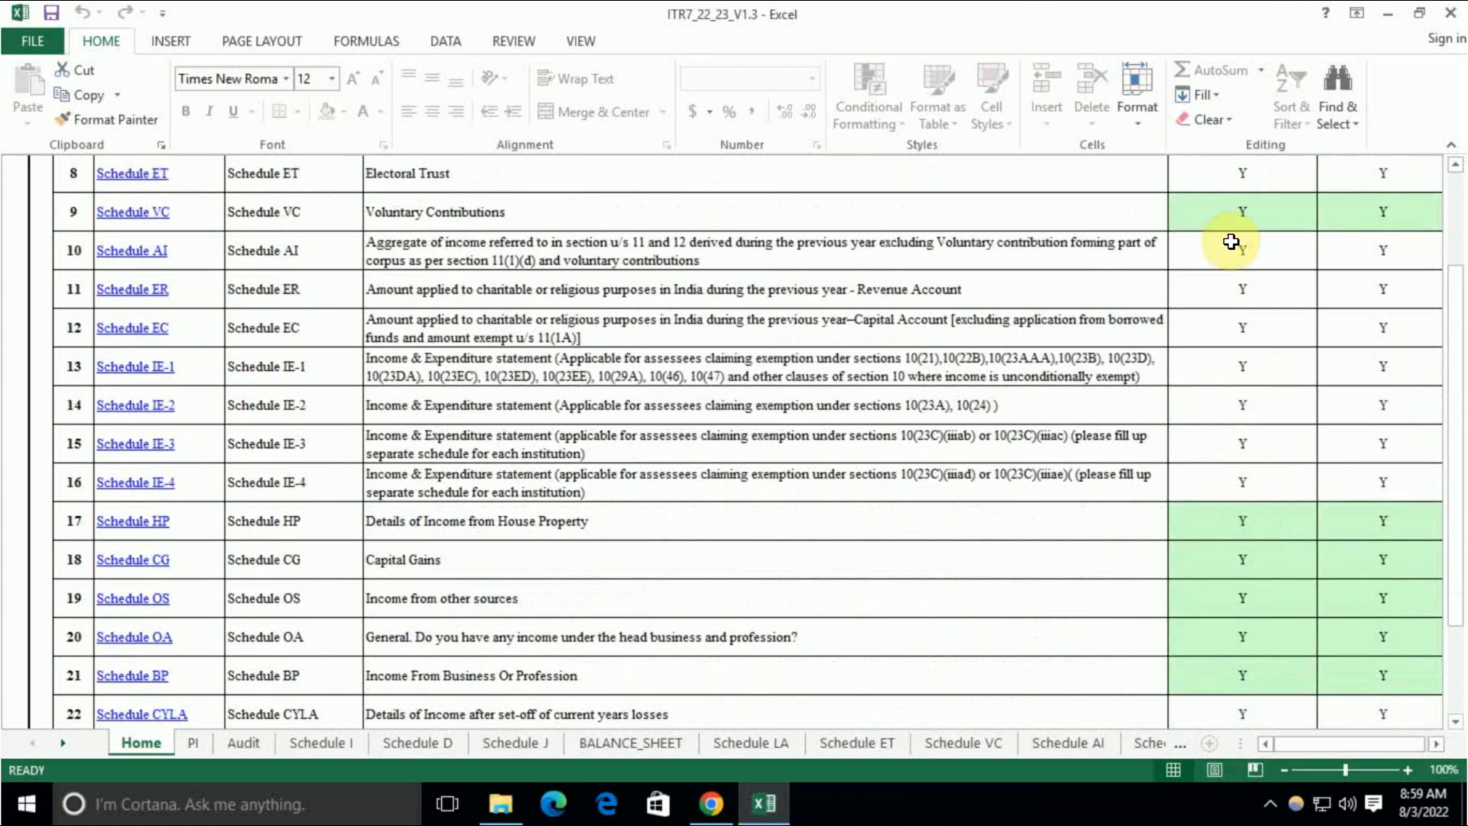
{"action": "scroll", "coordinate": [1252, 666], "scroll_direction": "down", "scroll_amount": 2}
{"action": "scroll", "coordinate": [1256, 432], "scroll_direction": "down", "scroll_amount": 5}
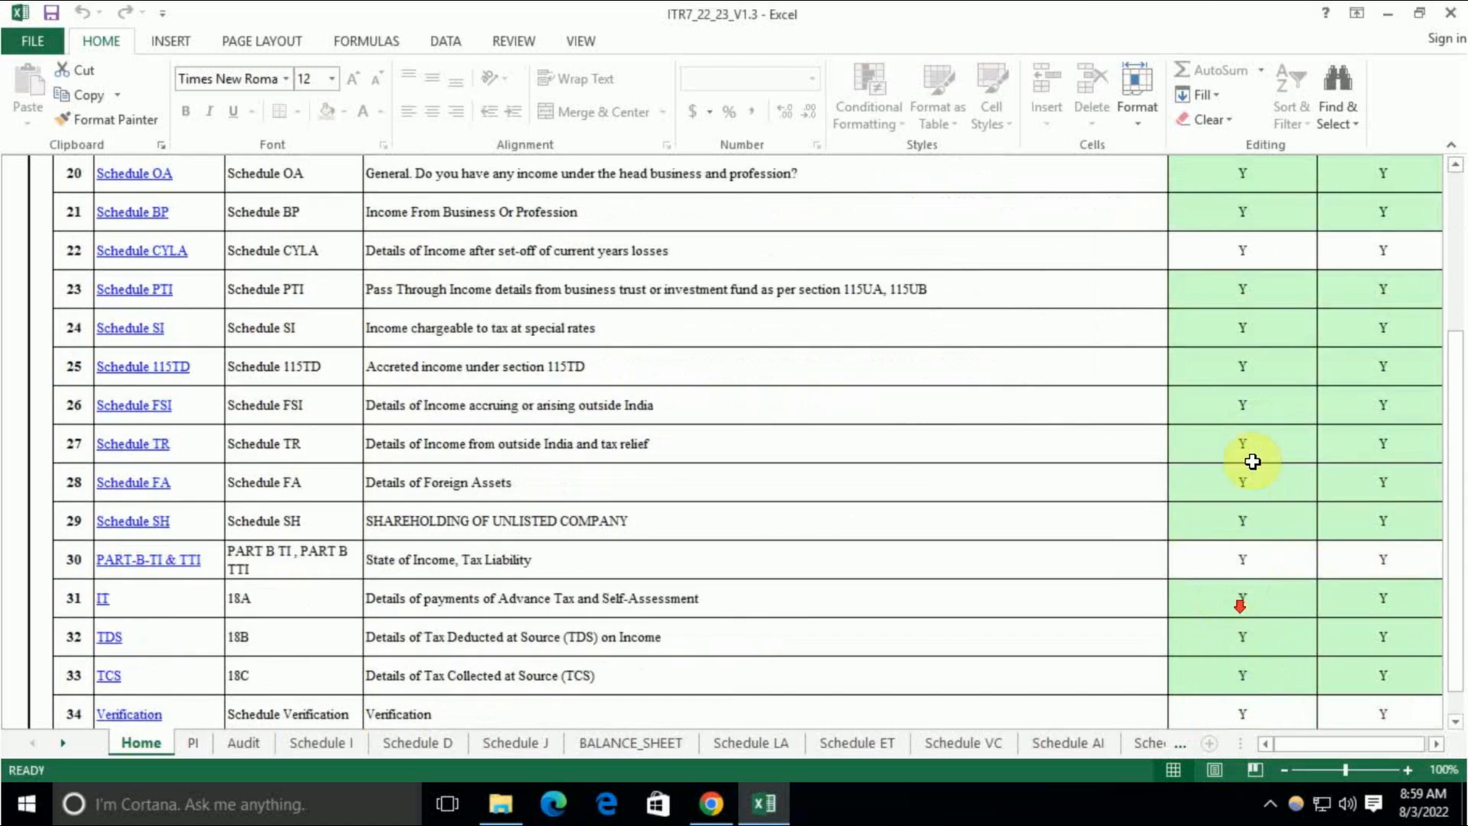
{"action": "scroll", "coordinate": [1261, 652], "scroll_direction": "up", "scroll_amount": 10}
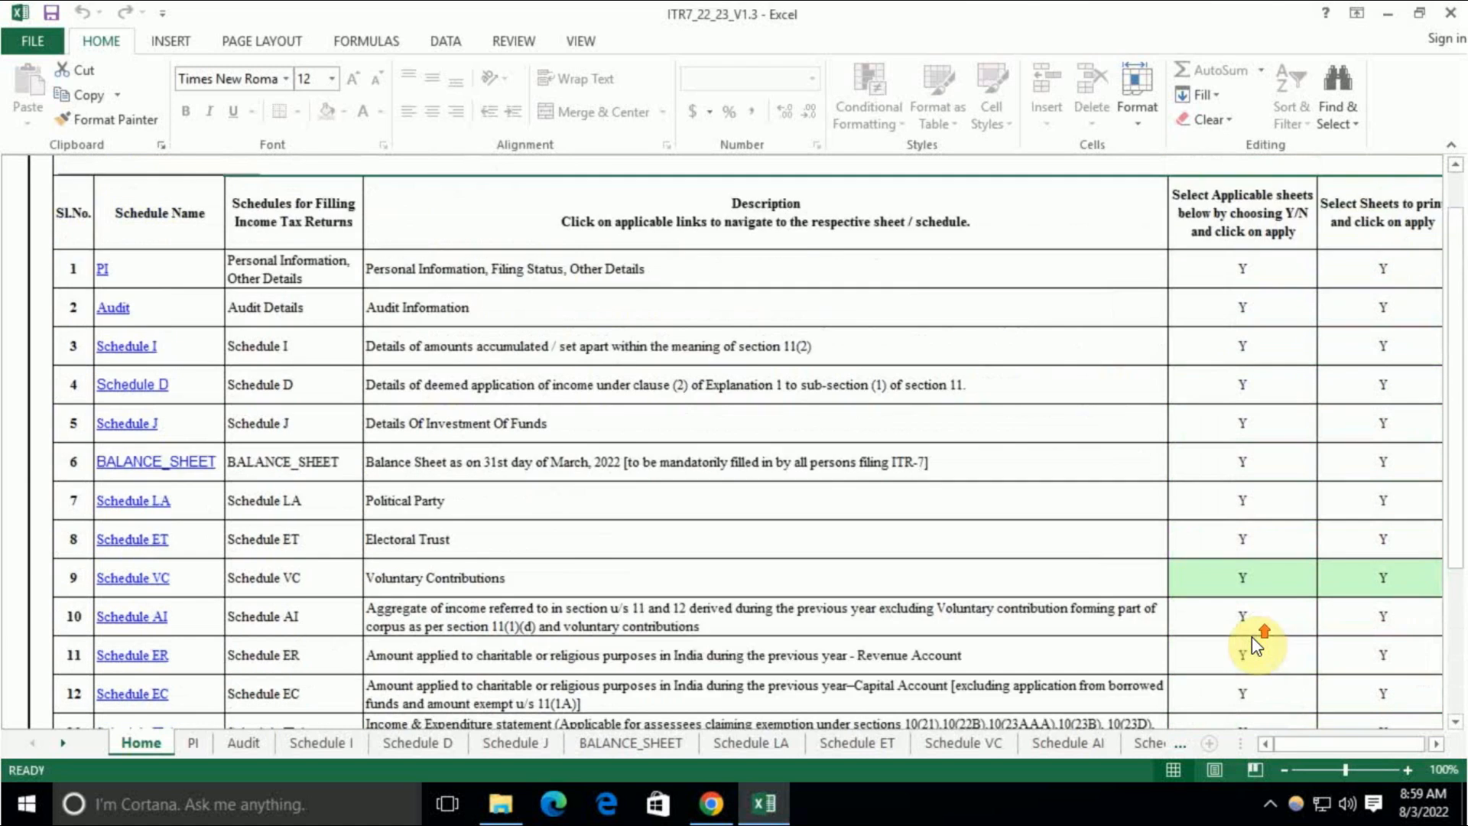
{"action": "scroll", "coordinate": [1232, 616], "scroll_direction": "down", "scroll_amount": 3}
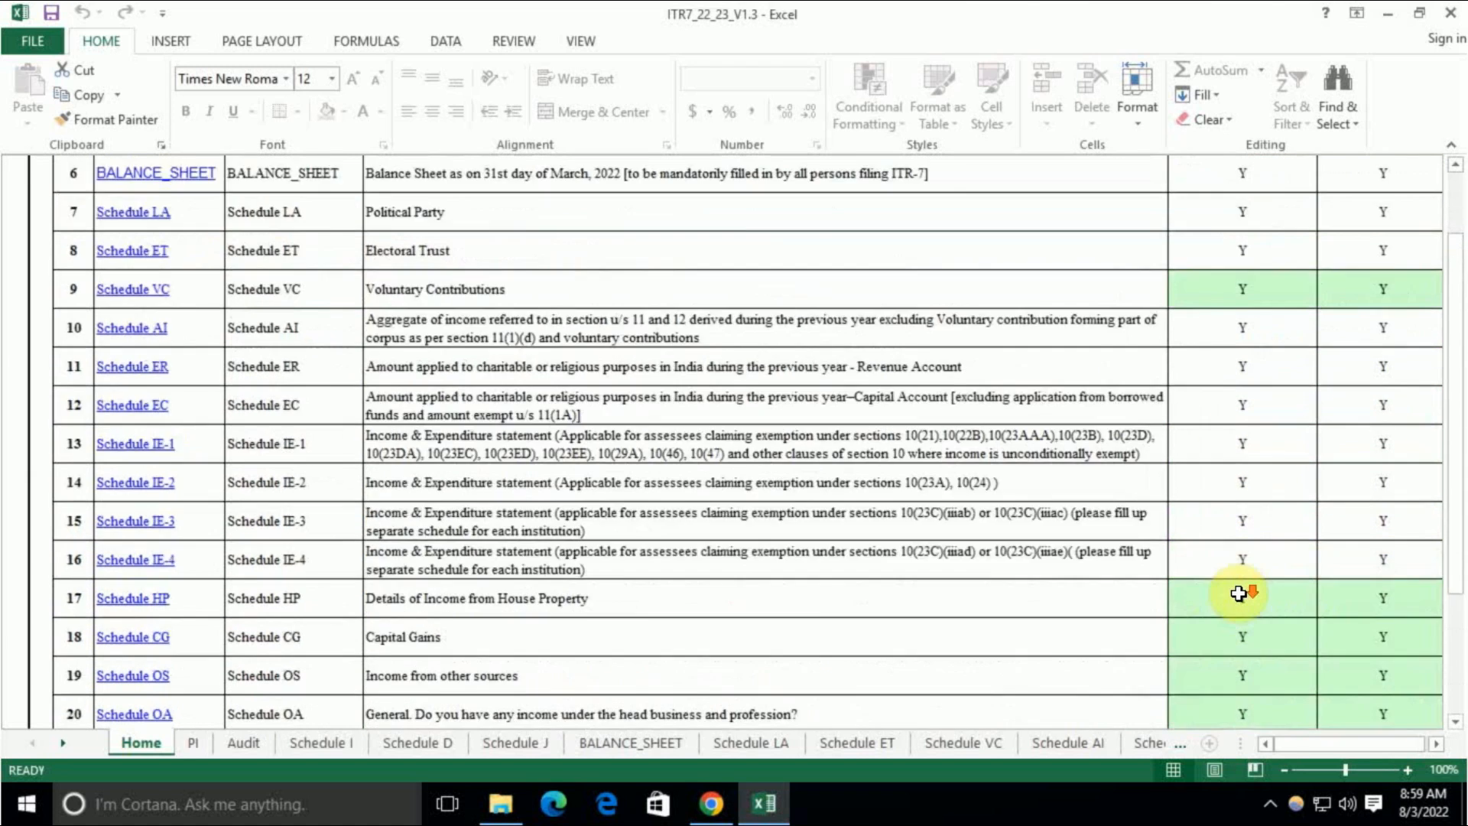
{"action": "scroll", "coordinate": [1238, 589], "scroll_direction": "up", "scroll_amount": 4}
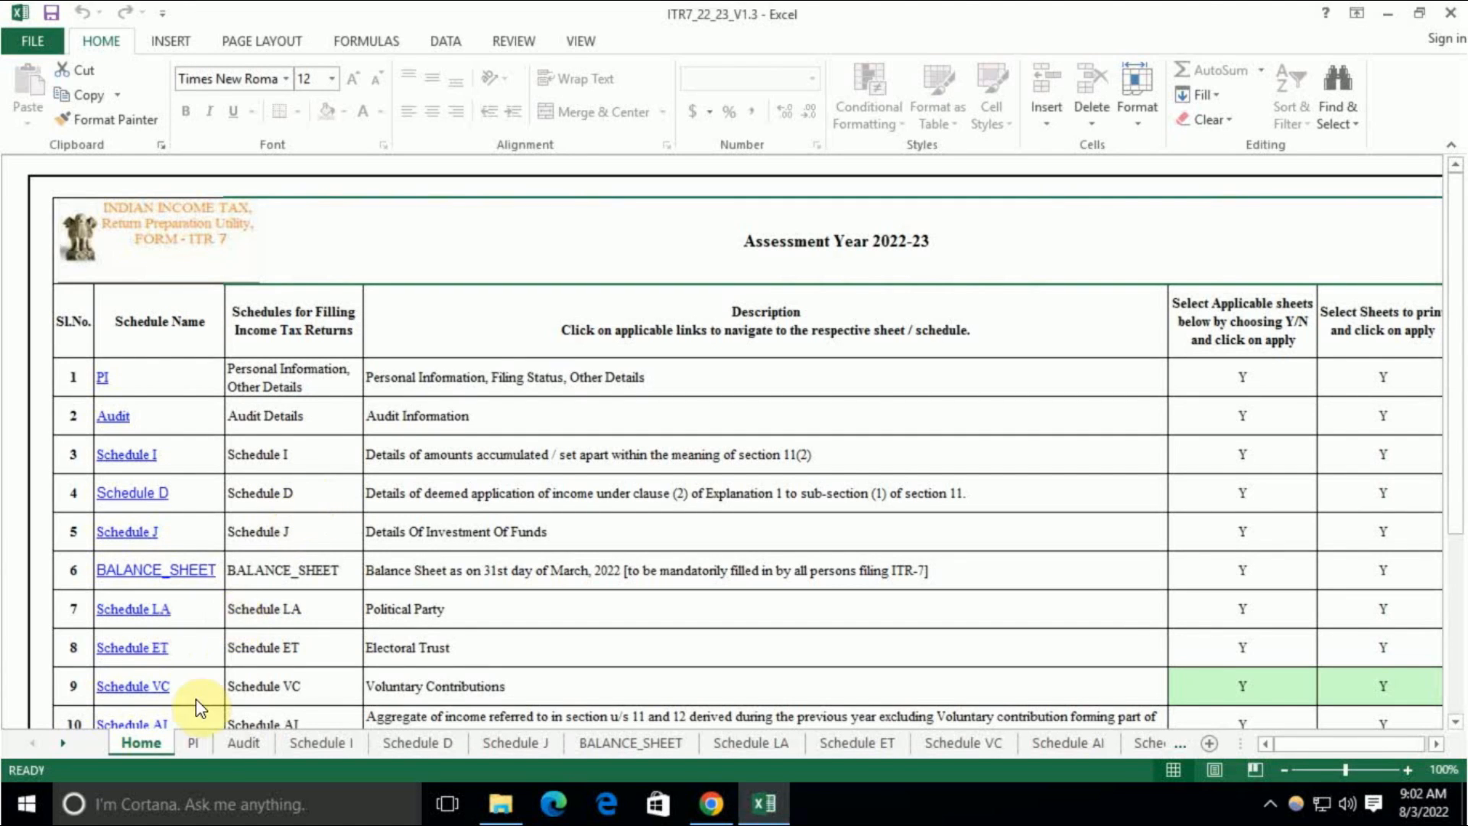
Step: Open the PI sheet and review the personal information, registration details and filing status sections
{"action": "left_click", "coordinate": [195, 746]}
{"action": "scroll", "coordinate": [191, 374], "scroll_direction": "down", "scroll_amount": 5}
{"action": "scroll", "coordinate": [214, 372], "scroll_direction": "up", "scroll_amount": 5}
{"action": "scroll", "coordinate": [481, 376], "scroll_direction": "down", "scroll_amount": 5}
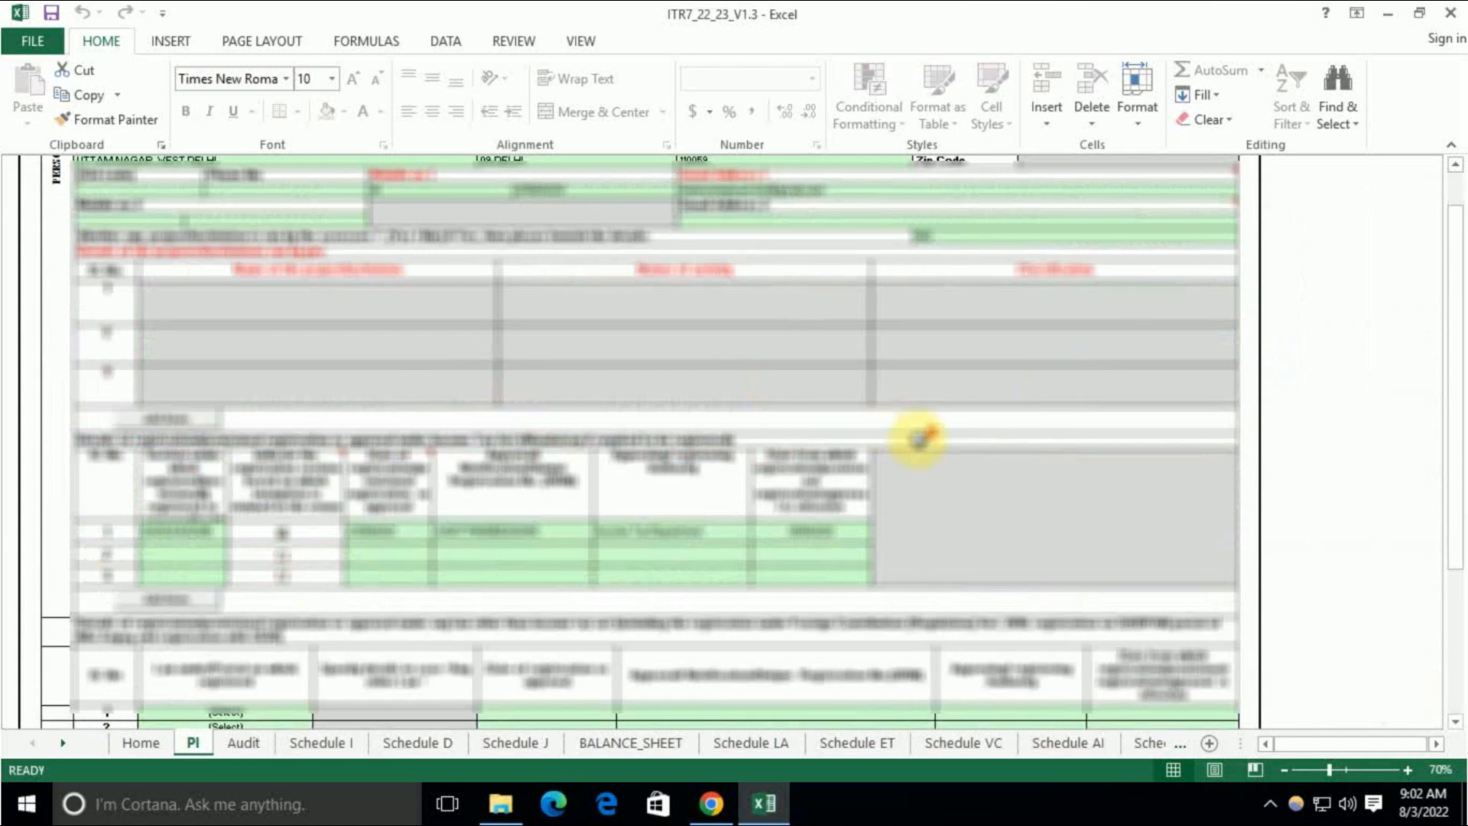
{"action": "scroll", "coordinate": [920, 438], "scroll_direction": "down", "scroll_amount": 1}
{"action": "scroll", "coordinate": [918, 440], "scroll_direction": "up", "scroll_amount": 6}
{"action": "scroll", "coordinate": [777, 416], "scroll_direction": "down", "scroll_amount": 18}
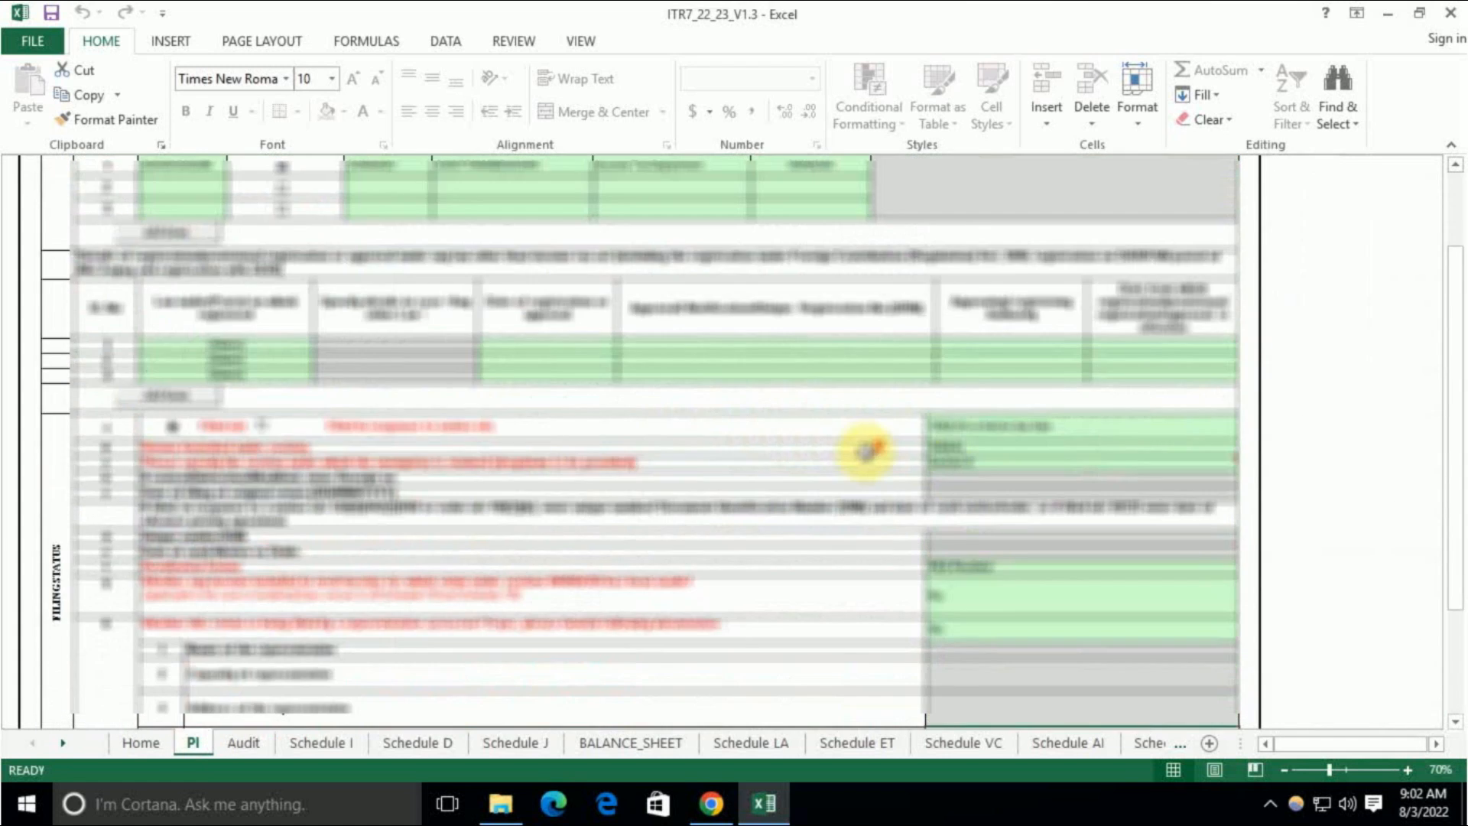
{"action": "scroll", "coordinate": [865, 452], "scroll_direction": "up", "scroll_amount": 2}
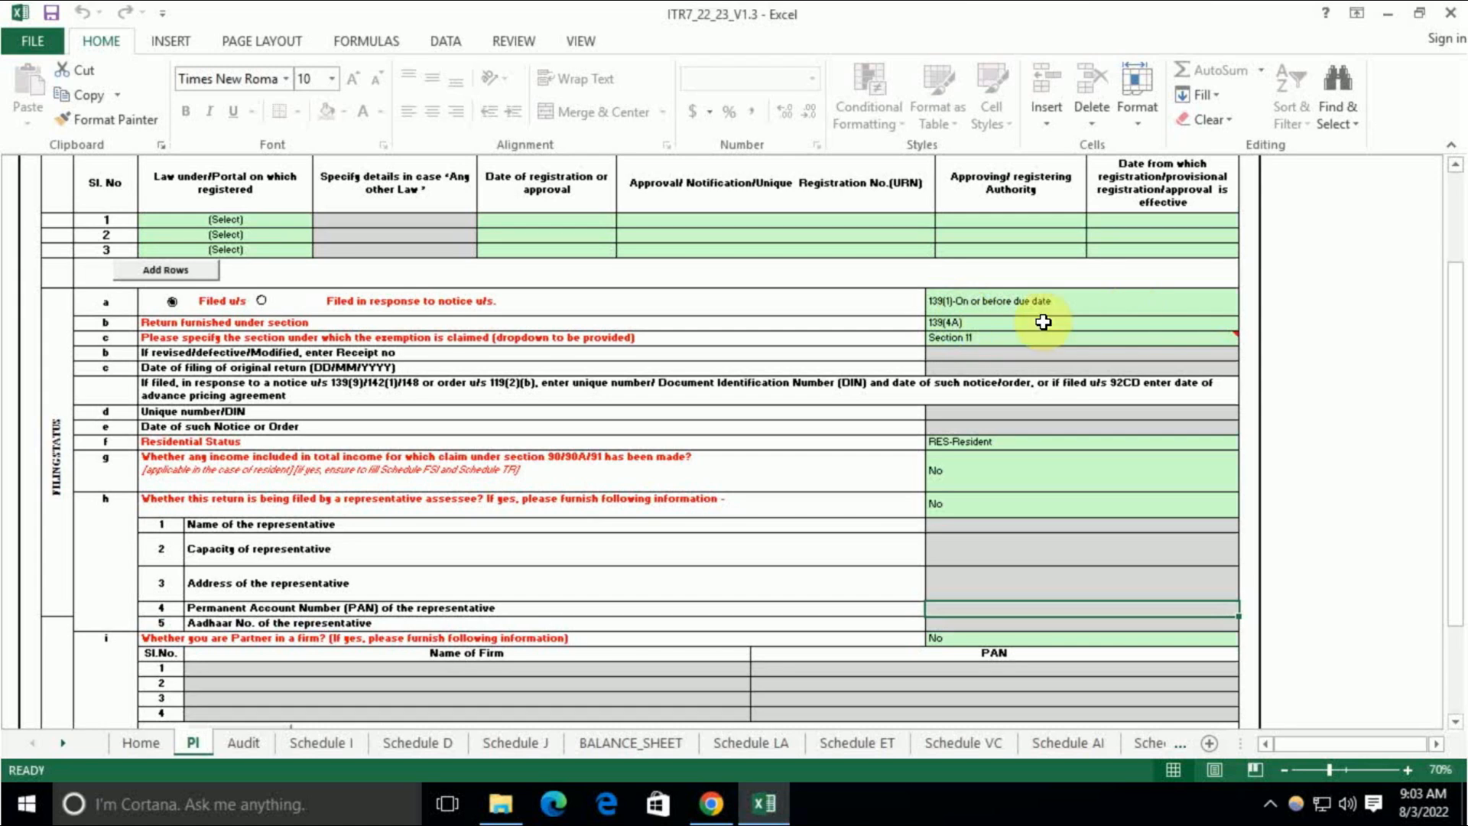
Step: Check the options for the section under which the return is furnished, and select the exemption section cell
{"action": "left_click", "coordinate": [993, 323]}
{"action": "key", "text": "alt+Down"}
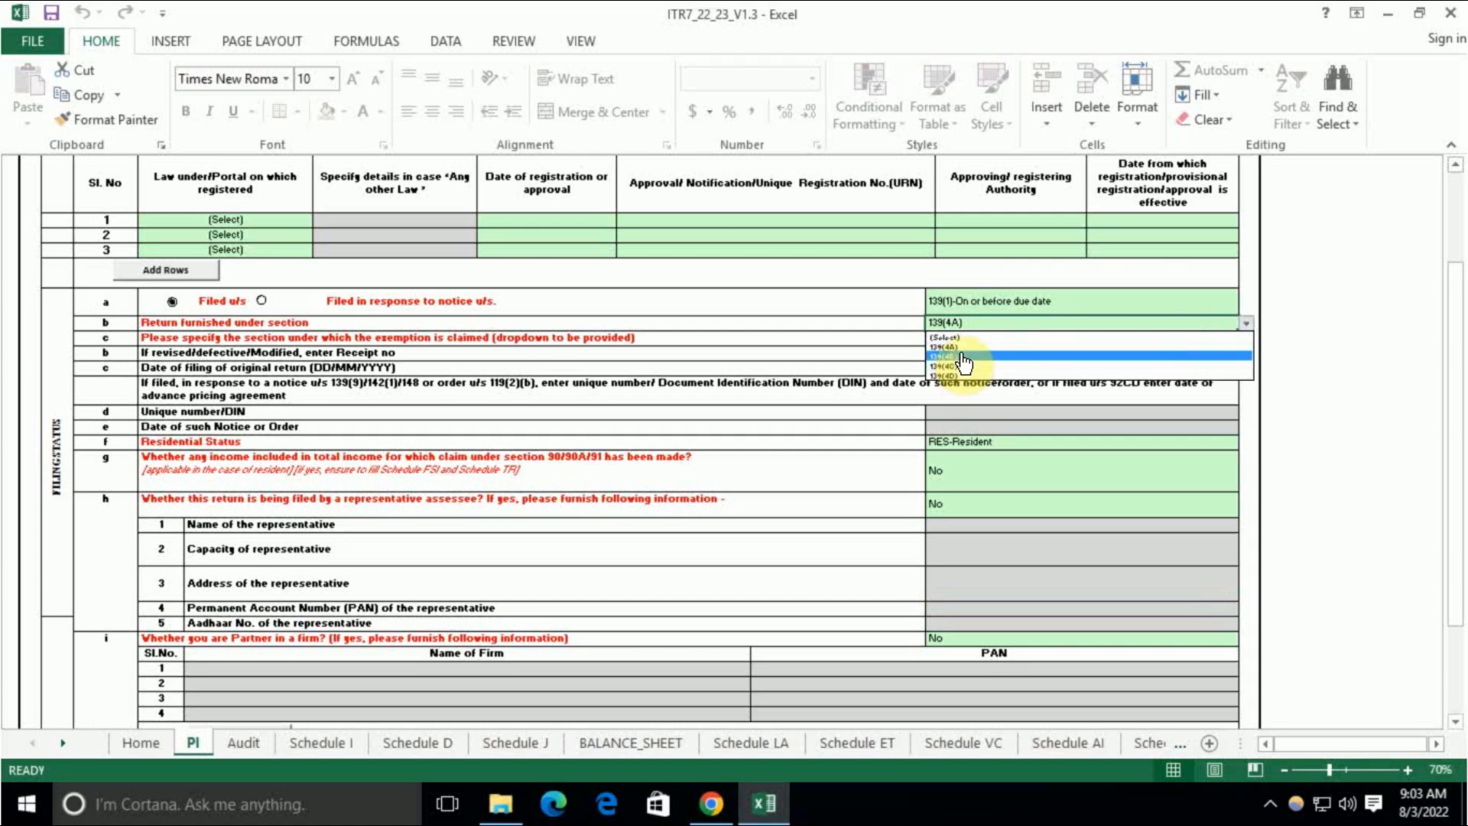
{"action": "key", "text": "Escape"}
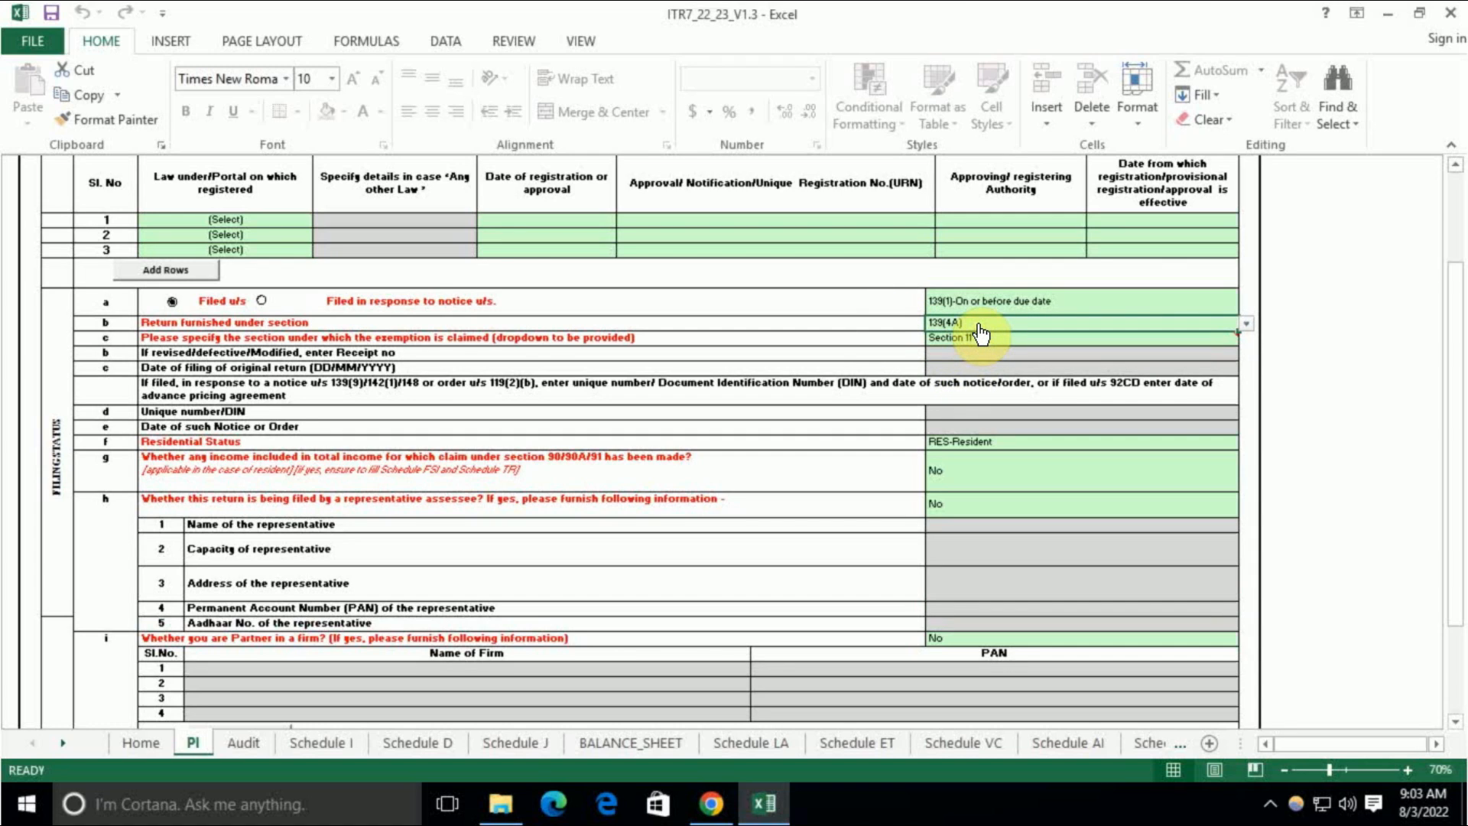
{"action": "left_click", "coordinate": [1027, 339]}
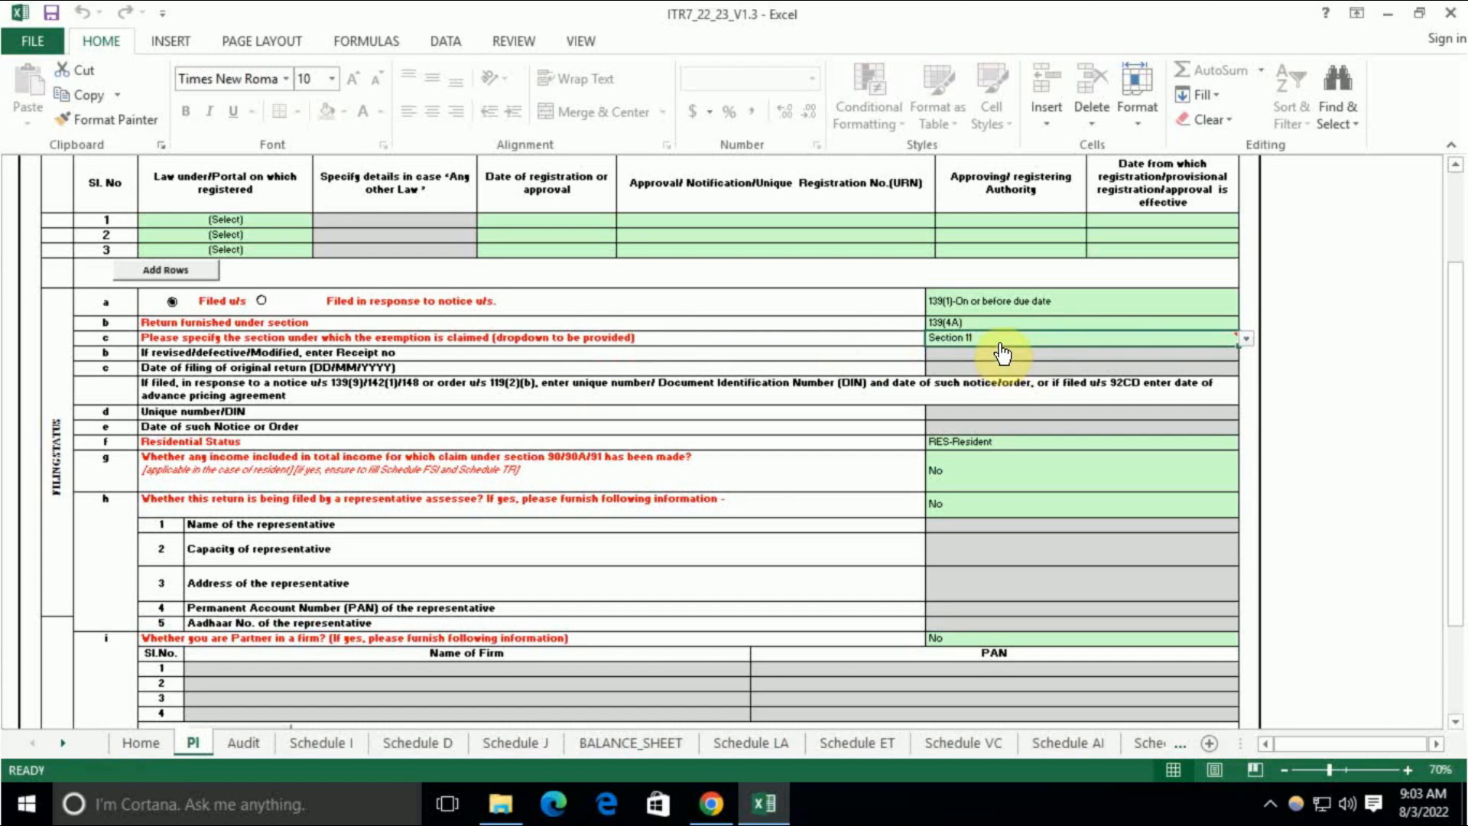
Step: Set the Filed u/s field in the filing status to 139(4)-After due date
{"action": "left_click", "coordinate": [998, 312]}
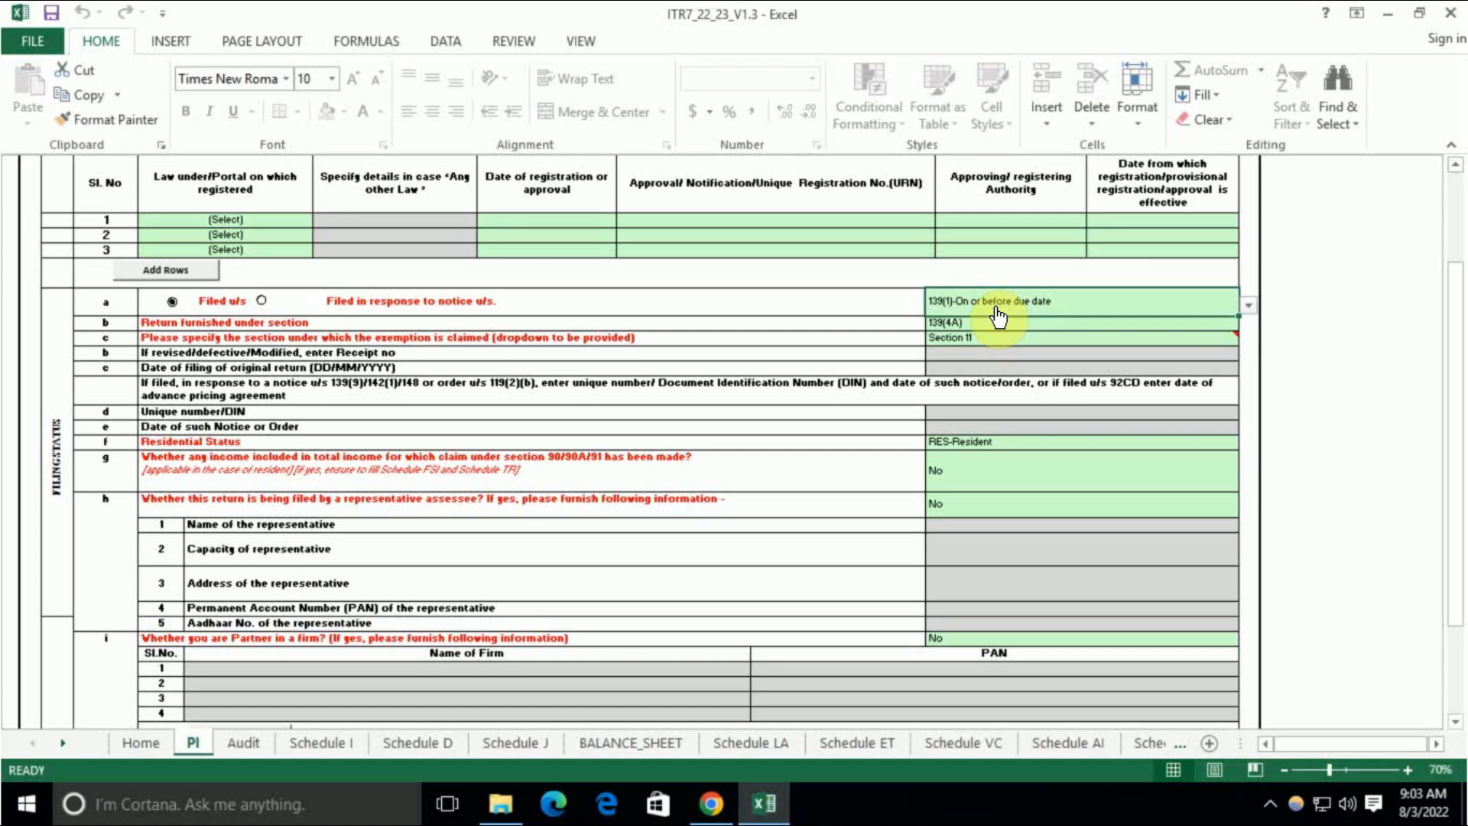
{"action": "key", "text": "alt+Down"}
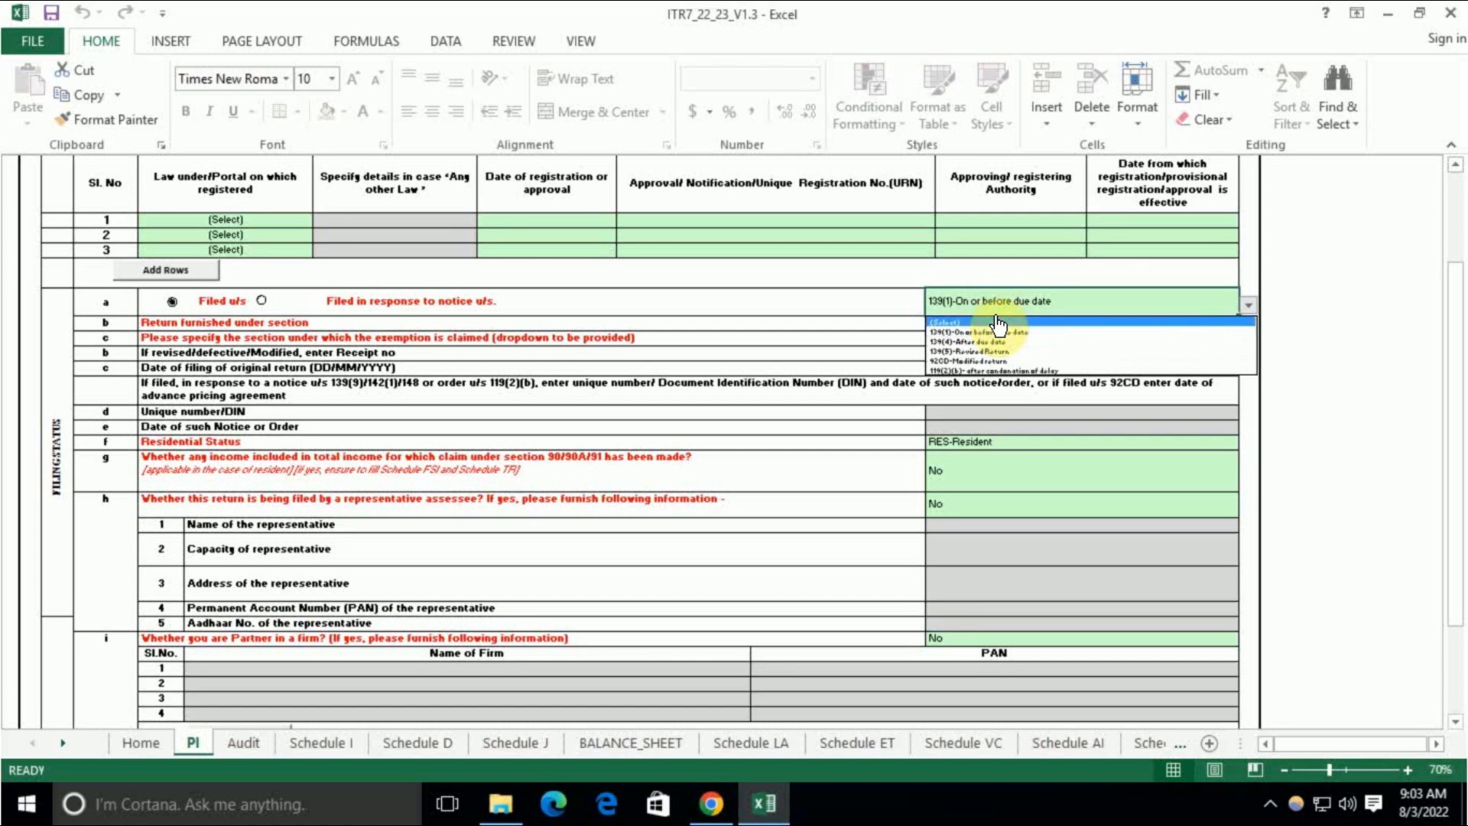
{"action": "left_click", "coordinate": [996, 342]}
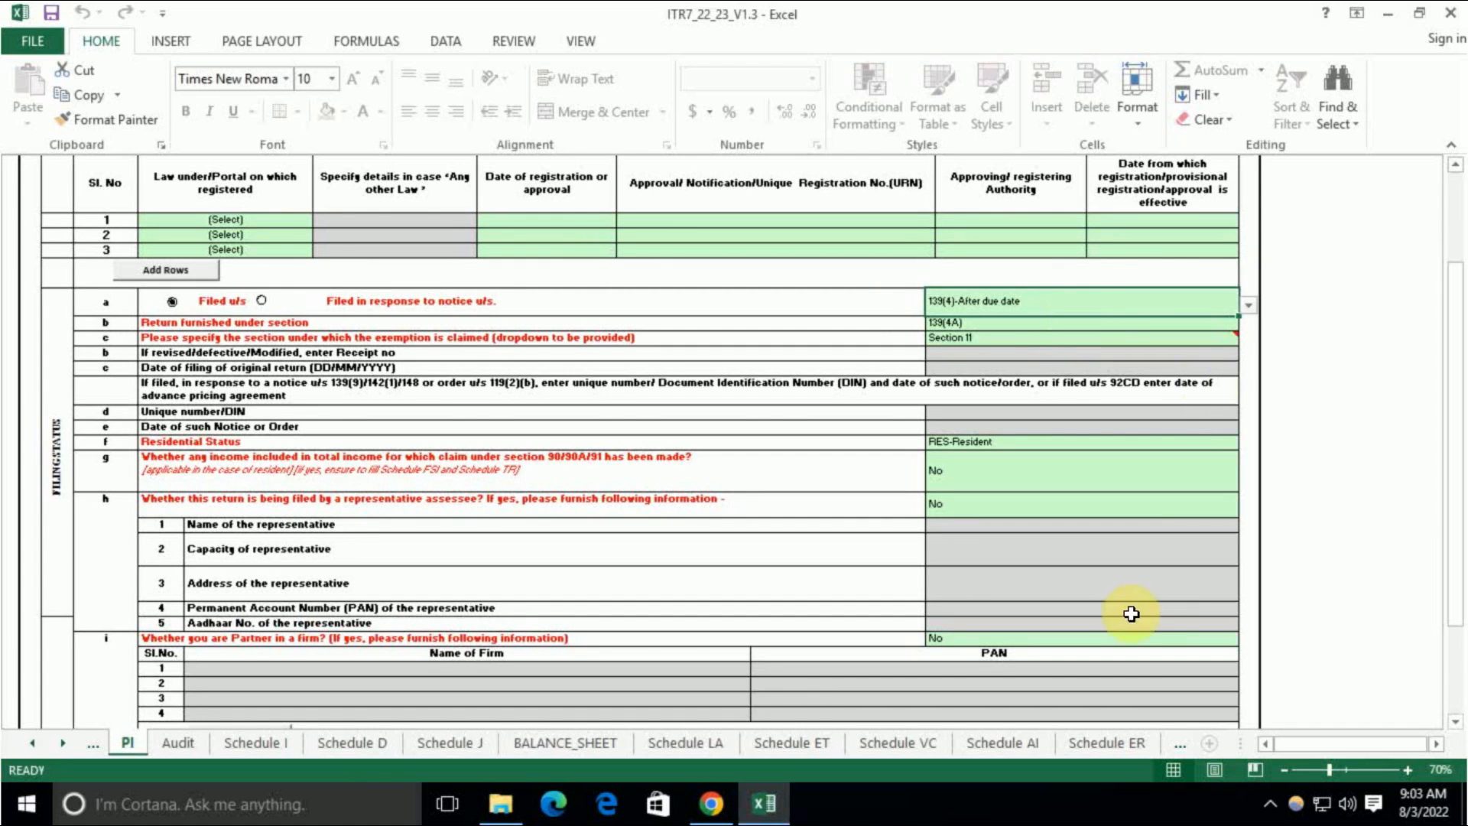
Step: Enlarge the PI sheet to 80% and review the remaining filing status, unlisted shares and other details questions, ending at the section 164 tax rate answer
{"action": "left_click", "coordinate": [1346, 769]}
{"action": "scroll", "coordinate": [1091, 367], "scroll_direction": "up", "scroll_amount": 3}
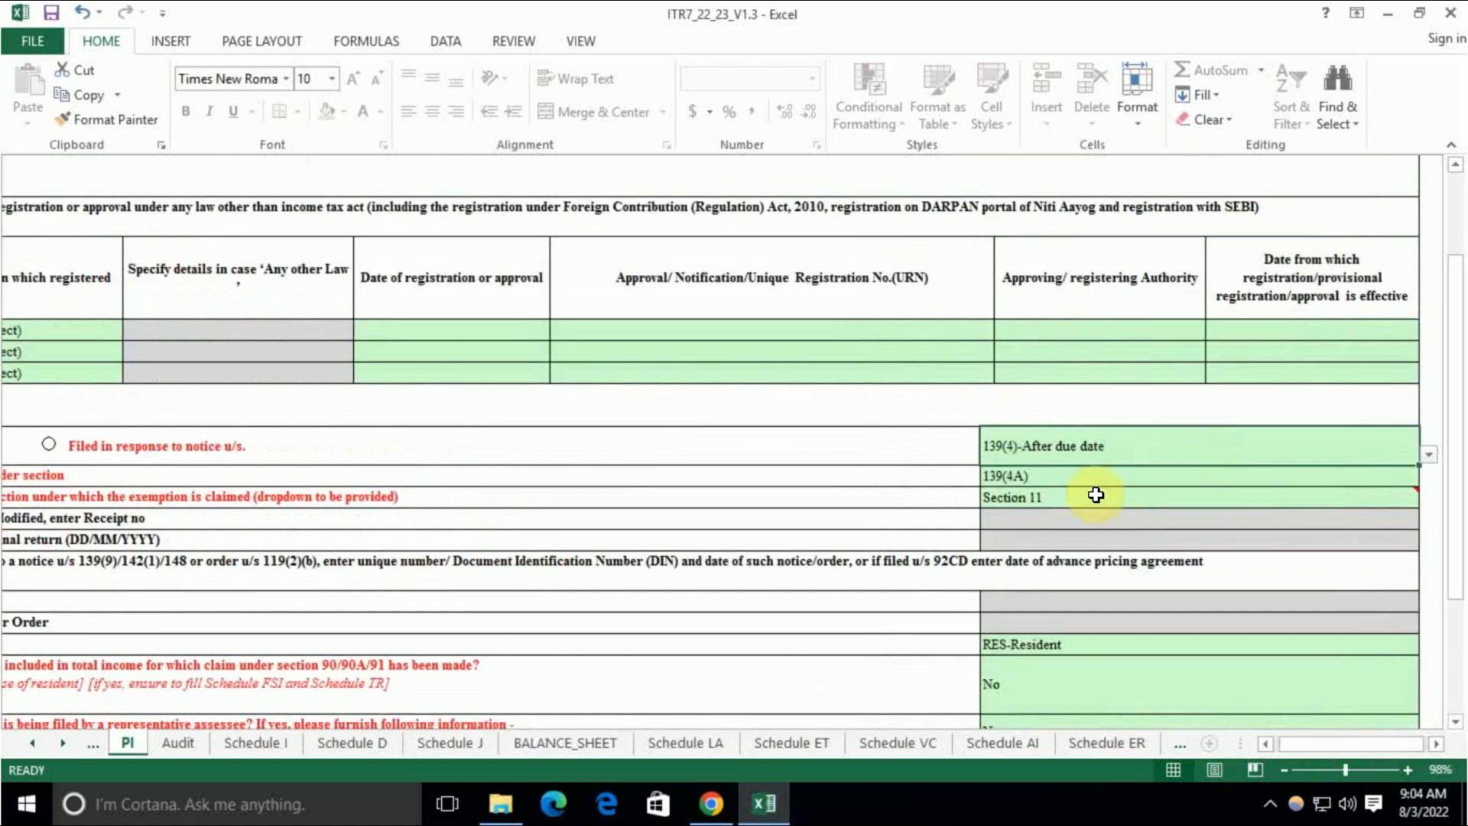
{"action": "scroll", "coordinate": [1098, 494], "scroll_direction": "down", "scroll_amount": 2, "text": "ctrl"}
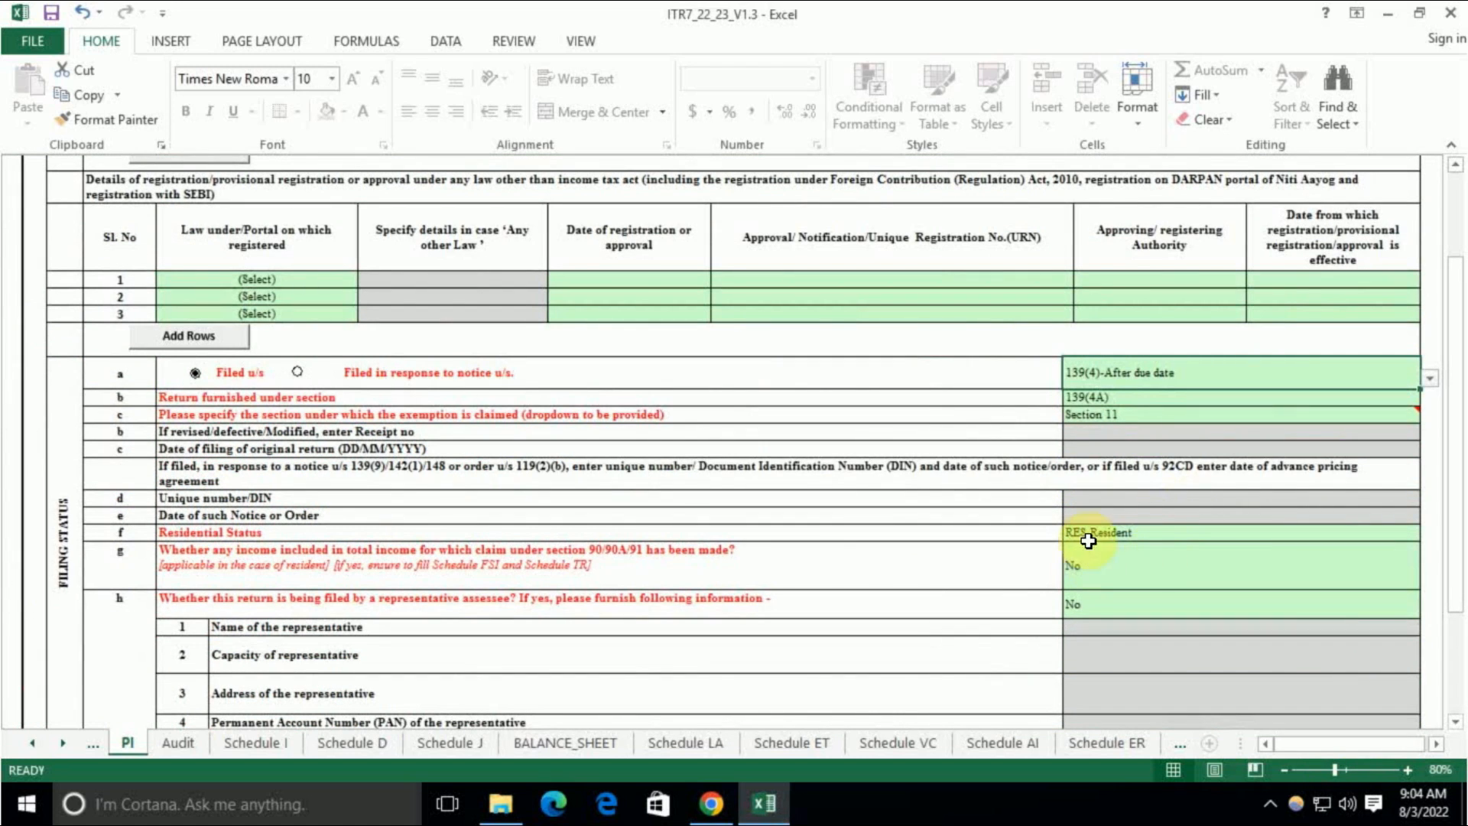
{"action": "scroll", "coordinate": [933, 563], "scroll_direction": "down", "scroll_amount": 7}
{"action": "scroll", "coordinate": [1006, 564], "scroll_direction": "down", "scroll_amount": 9}
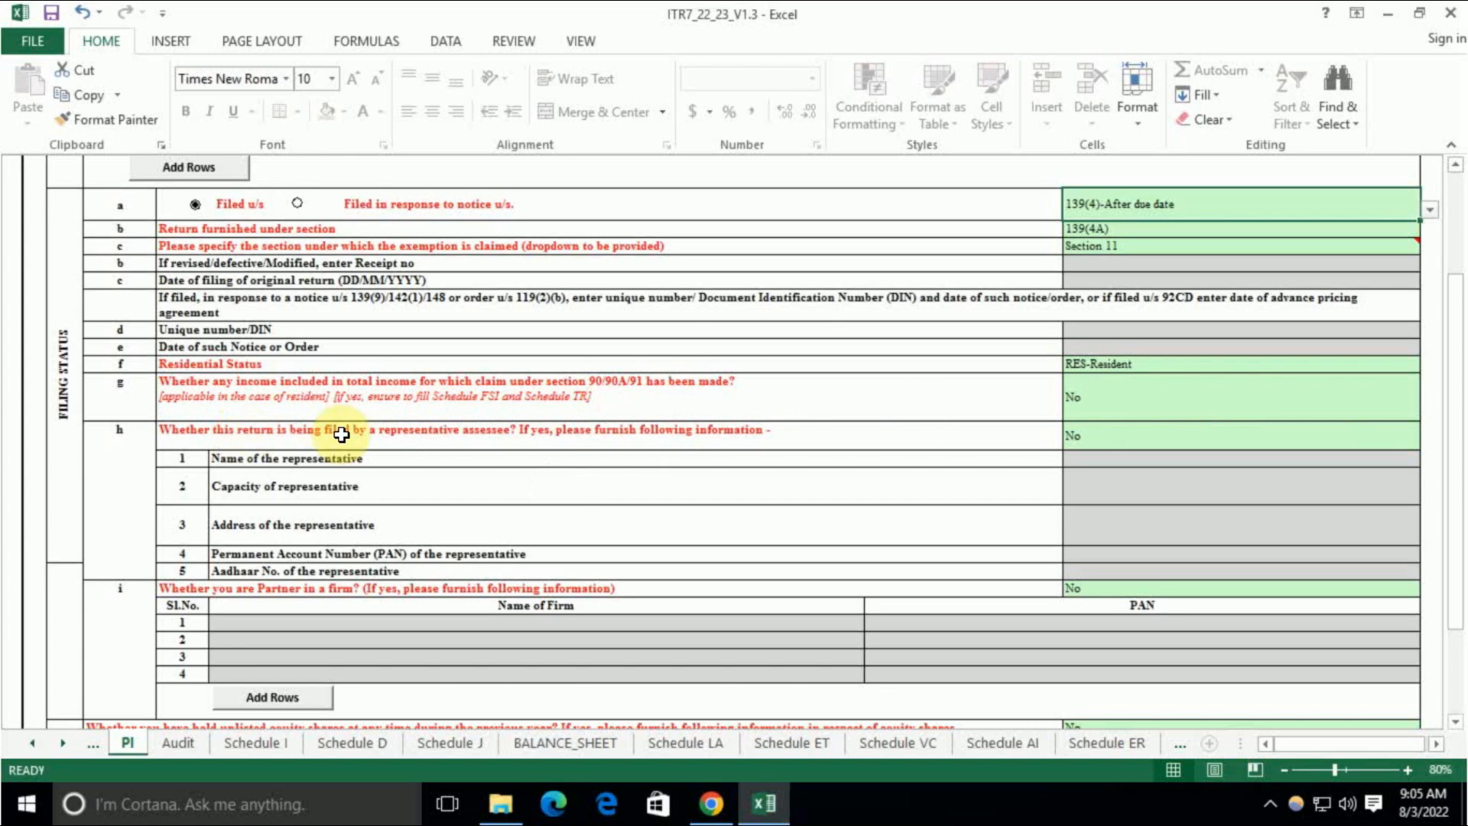
{"action": "scroll", "coordinate": [400, 617], "scroll_direction": "down", "scroll_amount": 1}
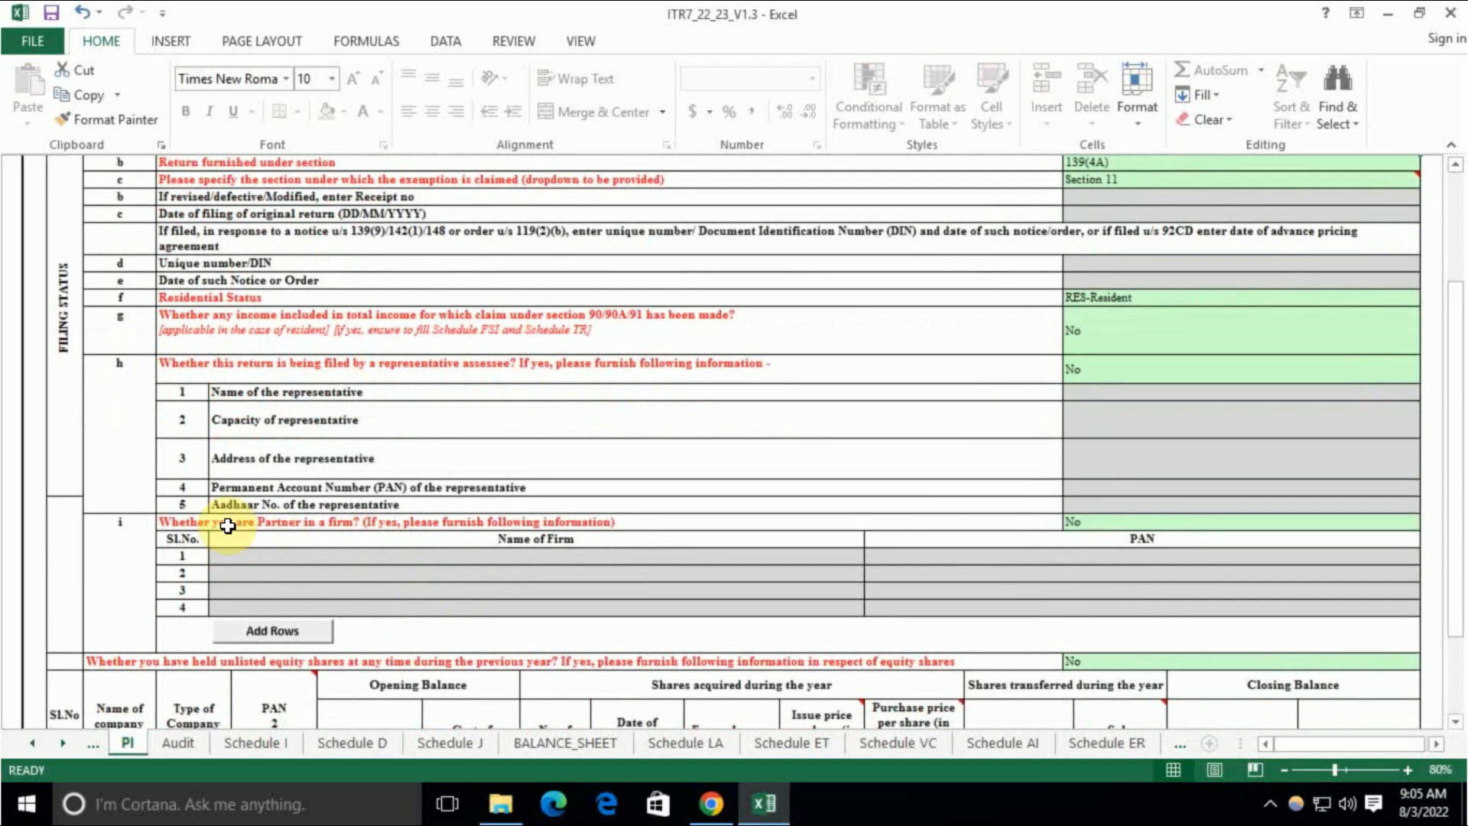
{"action": "scroll", "coordinate": [1129, 513], "scroll_direction": "down", "scroll_amount": 3}
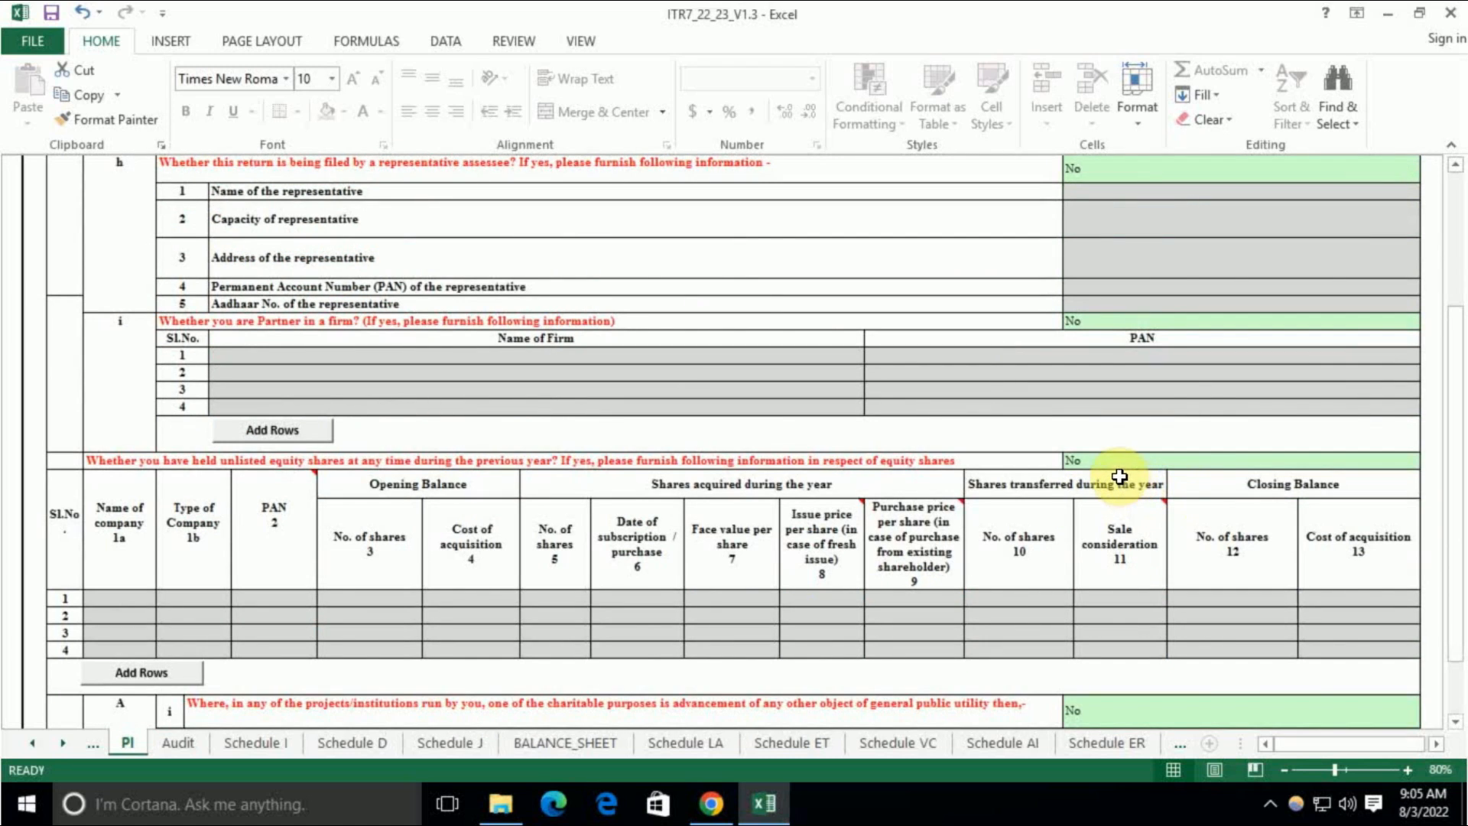
{"action": "scroll", "coordinate": [1117, 479], "scroll_direction": "down", "scroll_amount": 2}
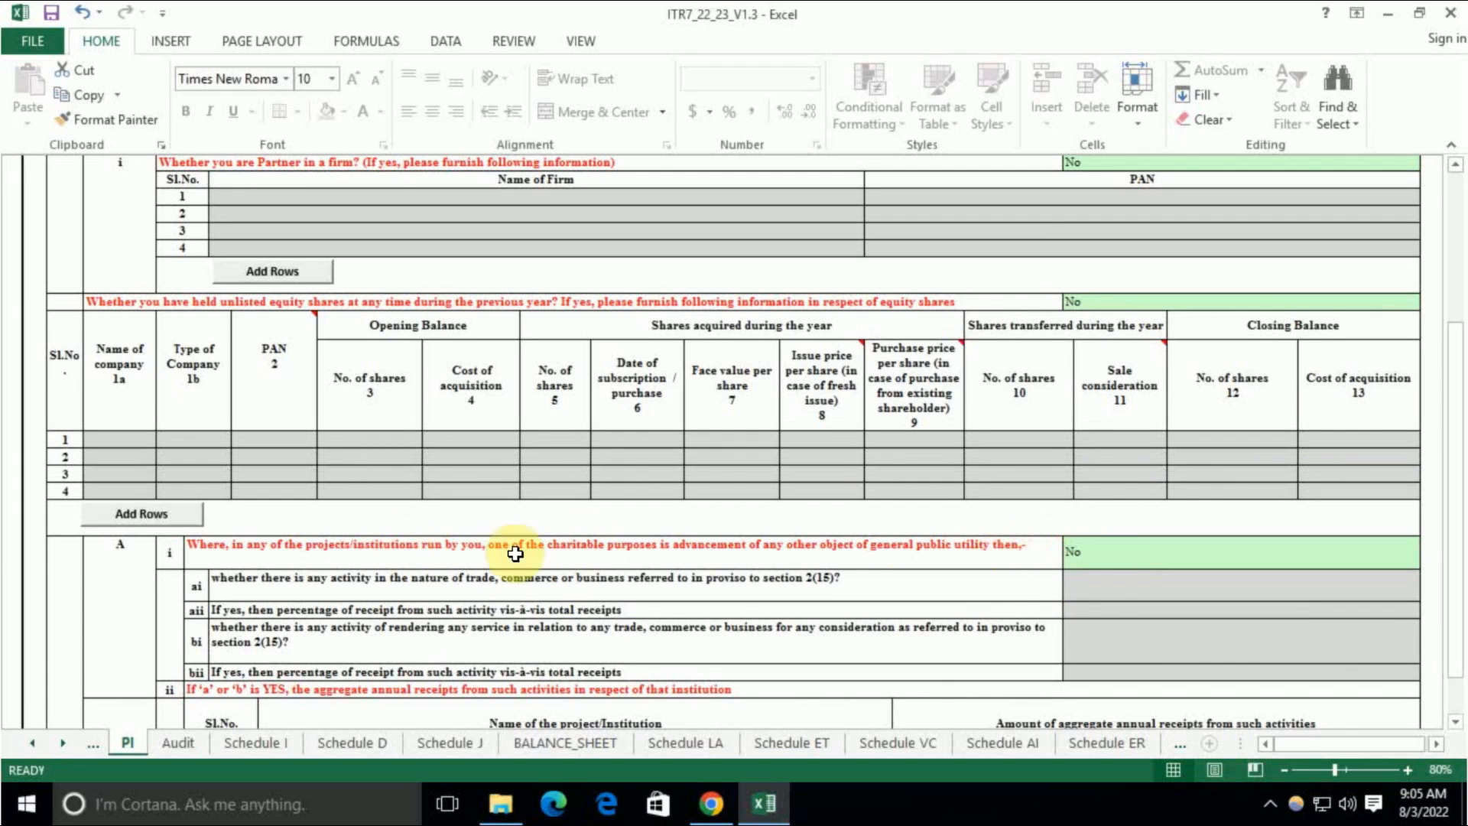
{"action": "scroll", "coordinate": [1134, 566], "scroll_direction": "down", "scroll_amount": 6}
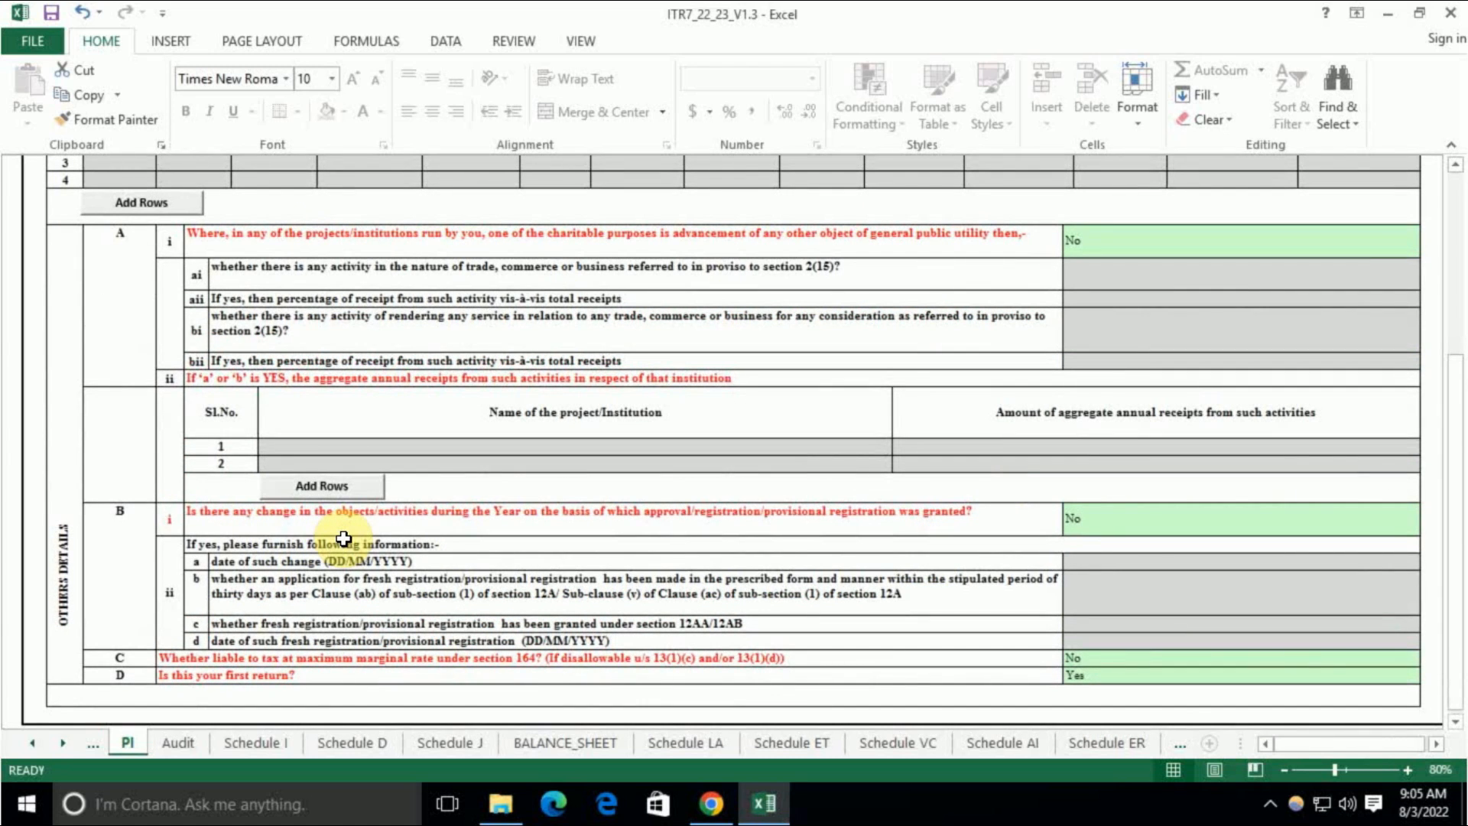
{"action": "scroll", "coordinate": [1053, 578], "scroll_direction": "down", "scroll_amount": 3}
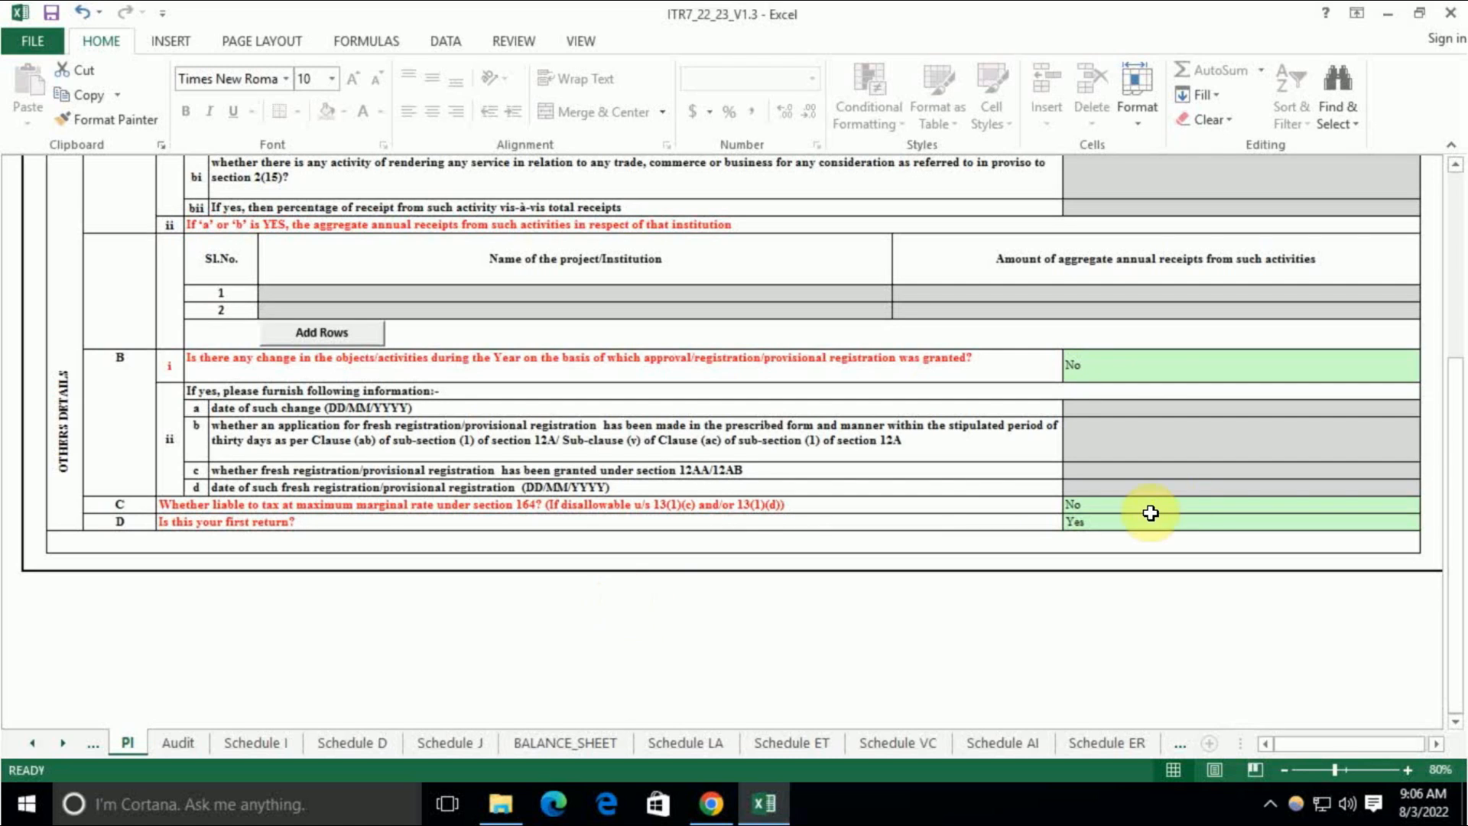
{"action": "left_click", "coordinate": [1088, 510]}
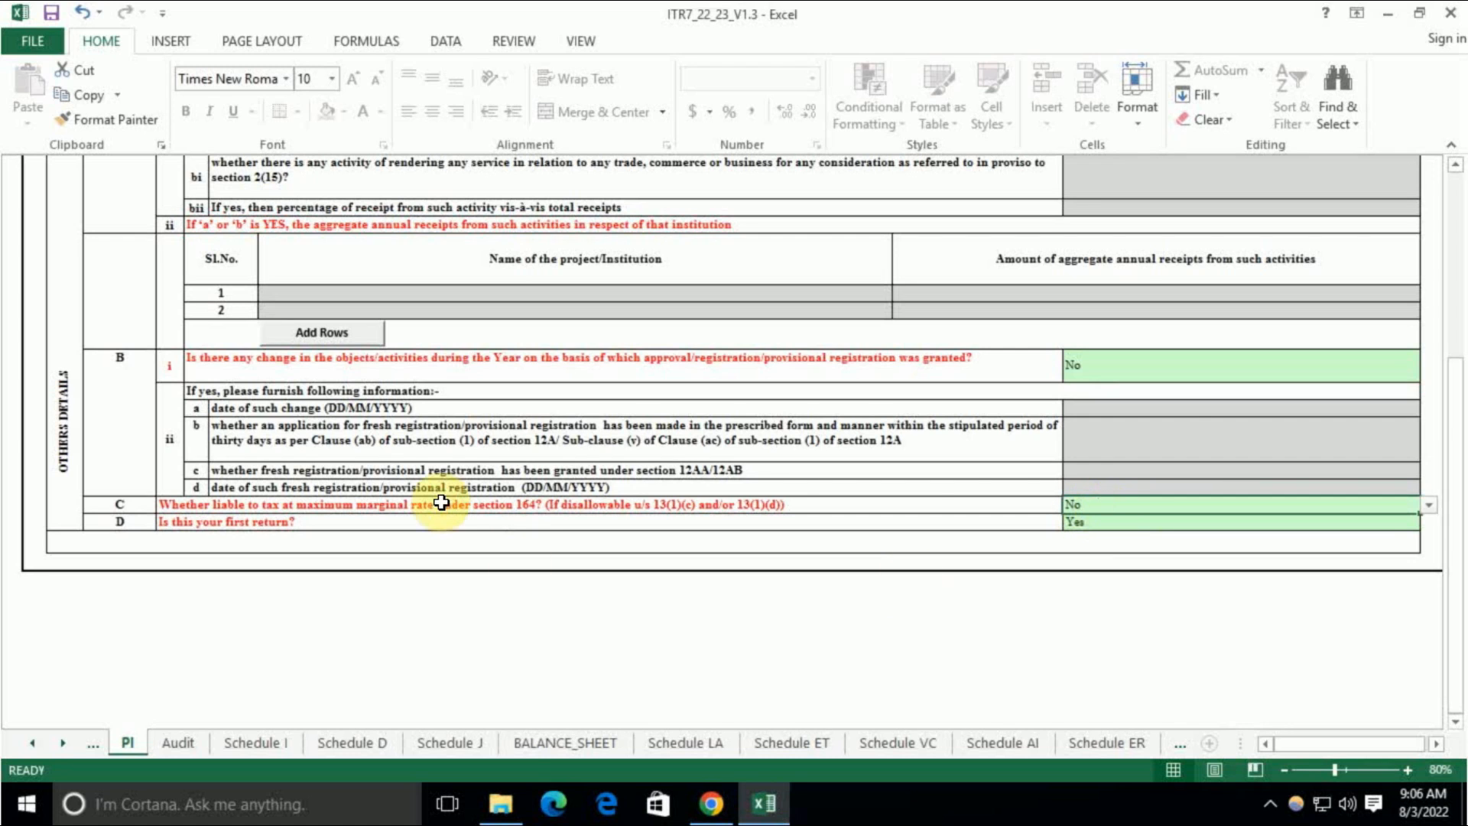
Step: Open the Audit sheet and review the questions on audit liability under the Income-tax Act and other Acts
{"action": "left_click", "coordinate": [183, 742]}
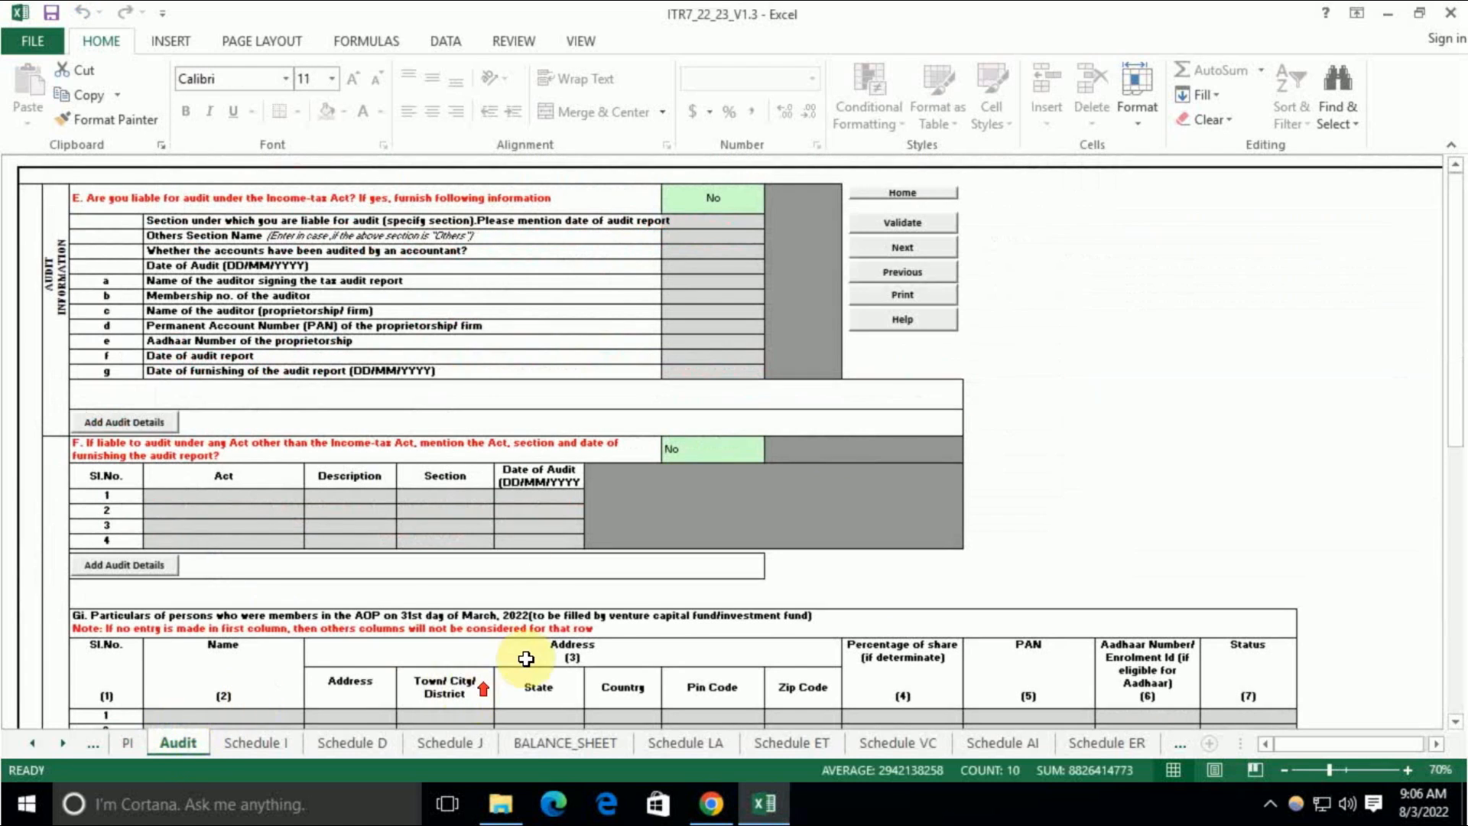
{"action": "scroll", "coordinate": [490, 355], "scroll_direction": "down", "scroll_amount": 2}
{"action": "scroll", "coordinate": [502, 398], "scroll_direction": "up", "scroll_amount": 2}
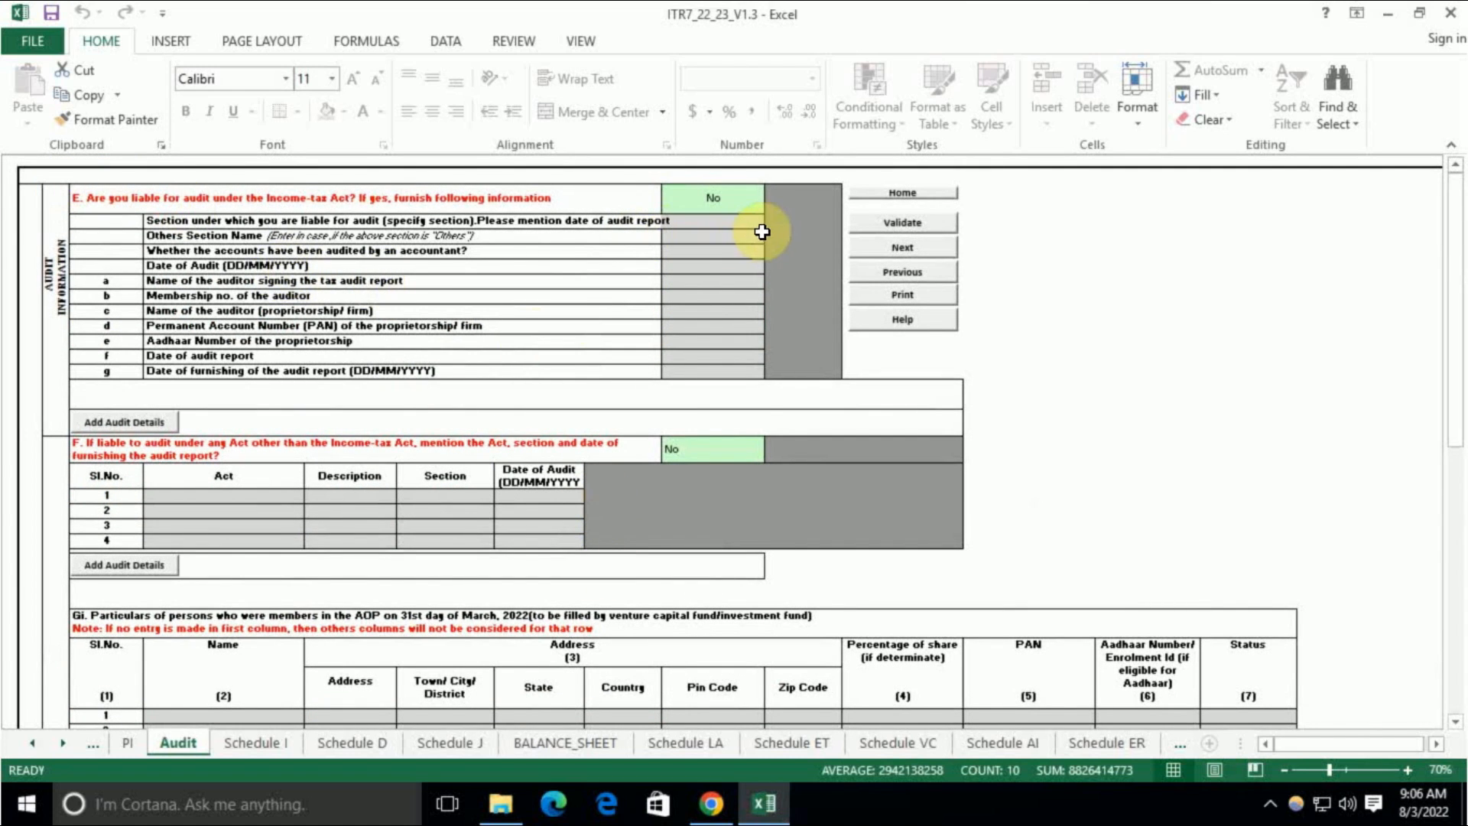
{"action": "scroll", "coordinate": [632, 491], "scroll_direction": "down", "scroll_amount": 15}
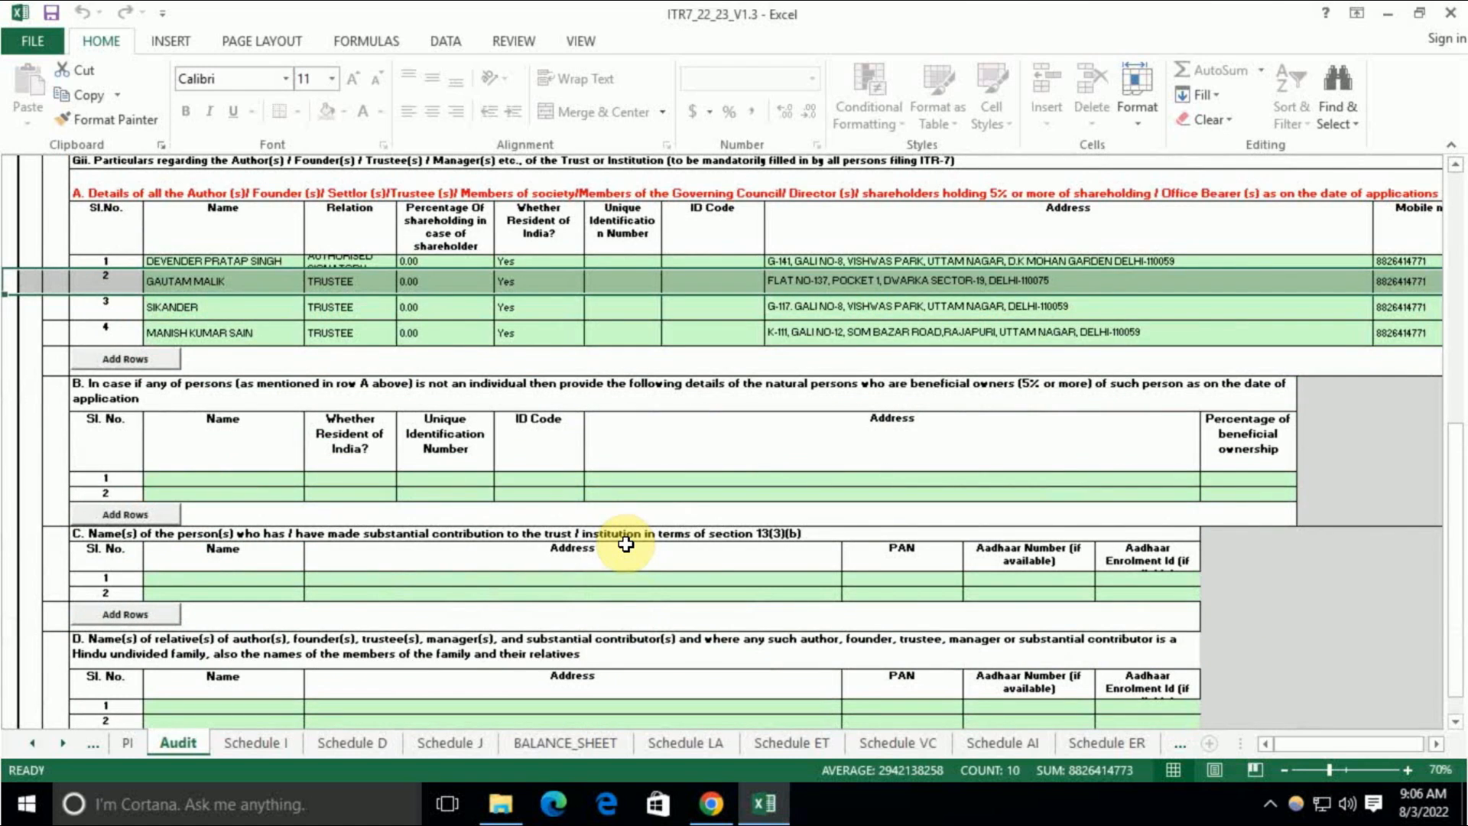
{"action": "scroll", "coordinate": [625, 544], "scroll_direction": "up", "scroll_amount": 15}
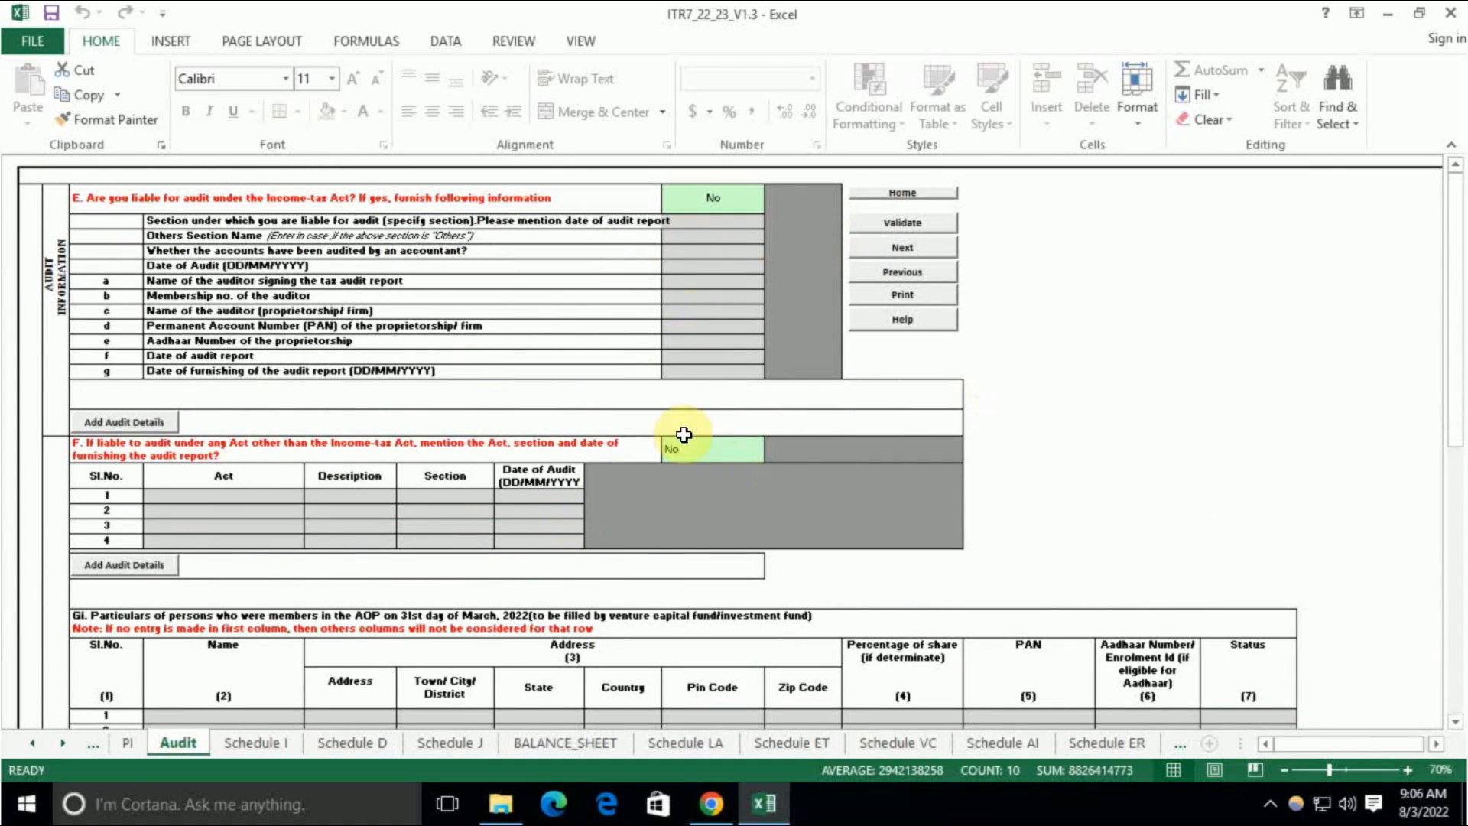
{"action": "left_click", "coordinate": [1147, 357]}
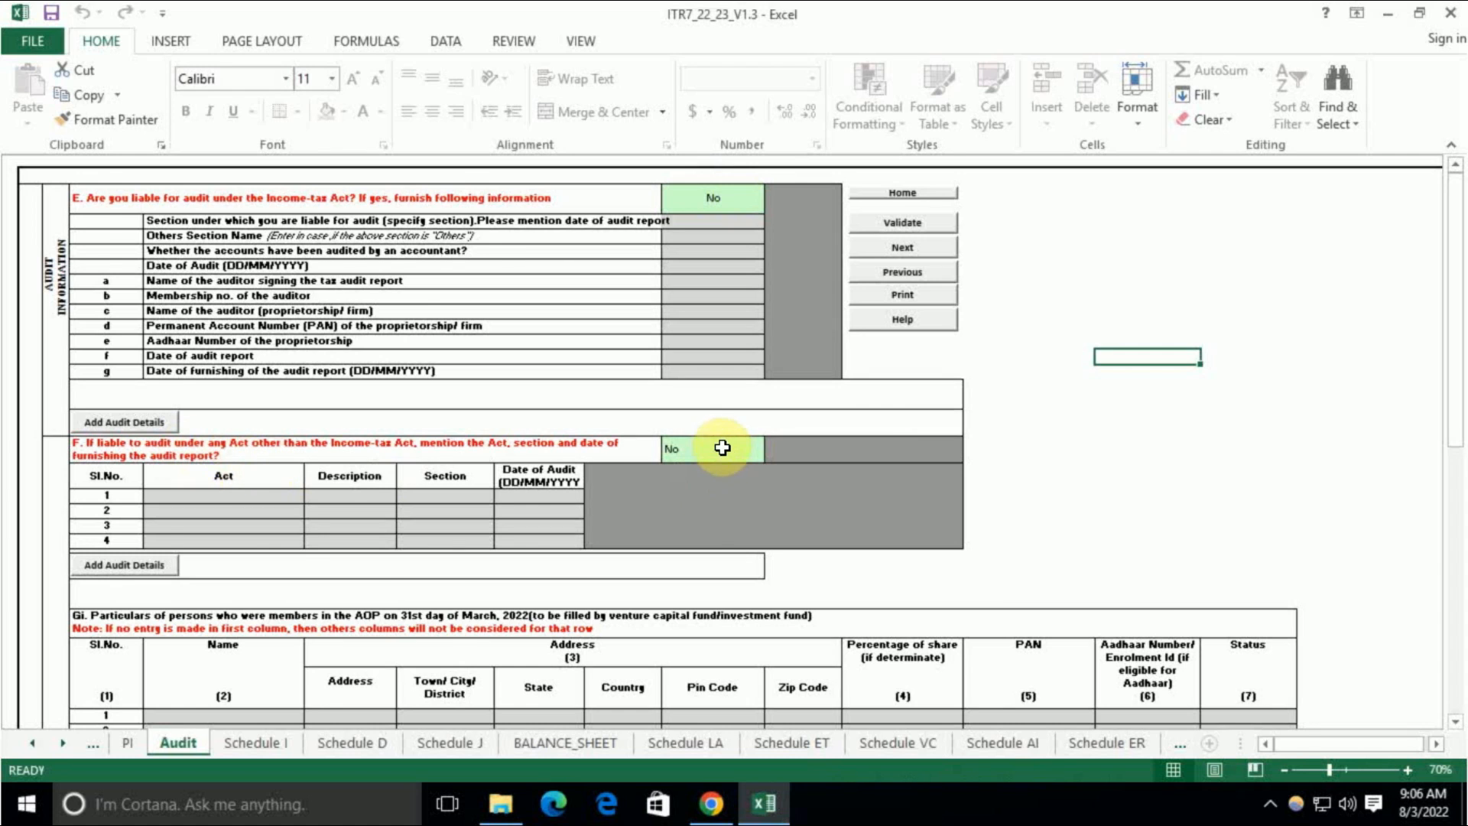
Step: Review the Audit sheet's particulars of AOP members, trustees, beneficial owners, substantial contributors and relatives in sections Gi and Gii
{"action": "scroll", "coordinate": [722, 448], "scroll_direction": "down", "scroll_amount": 7}
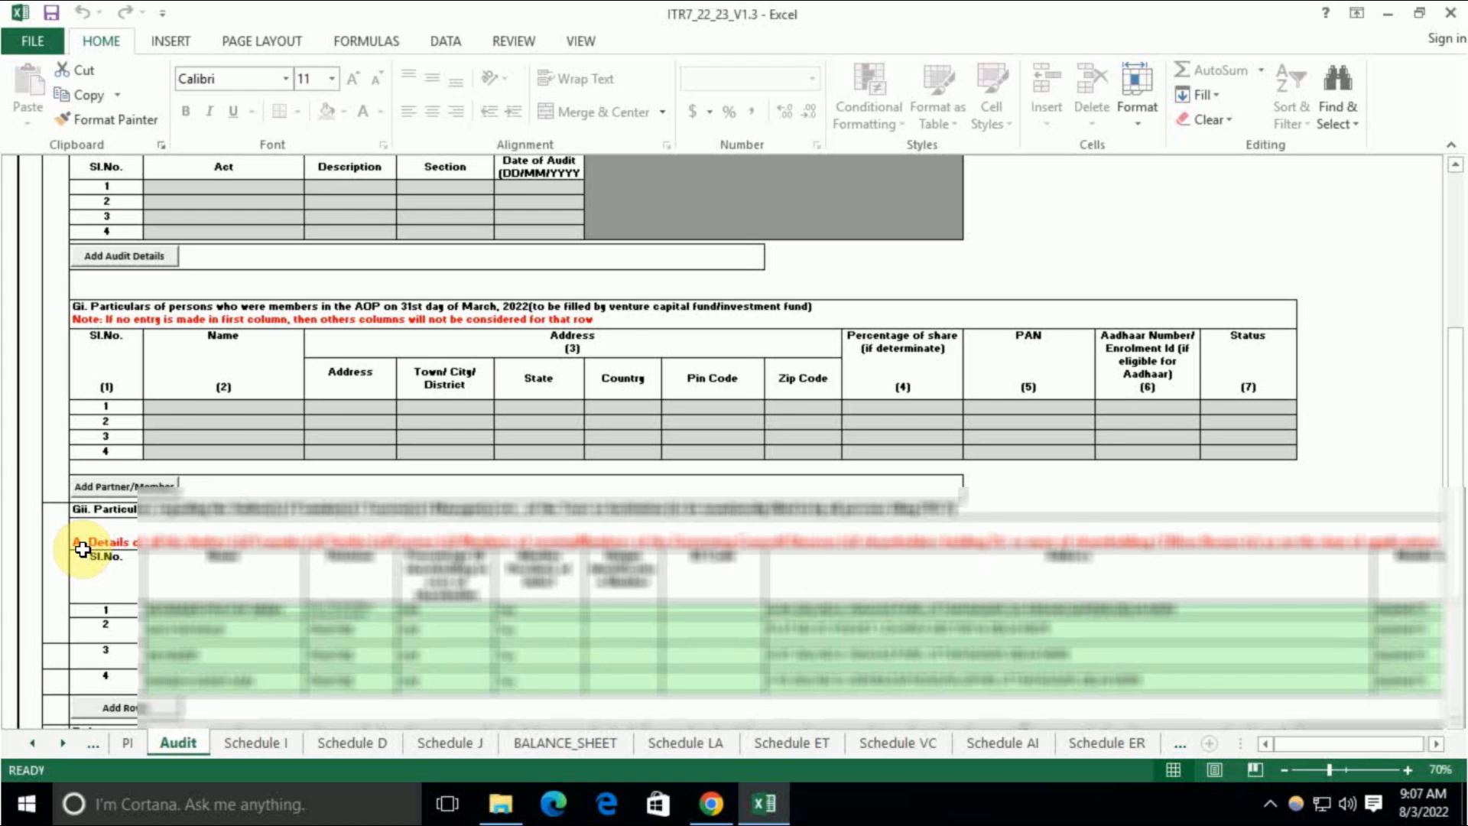
{"action": "scroll", "coordinate": [956, 547], "scroll_direction": "down", "scroll_amount": 1}
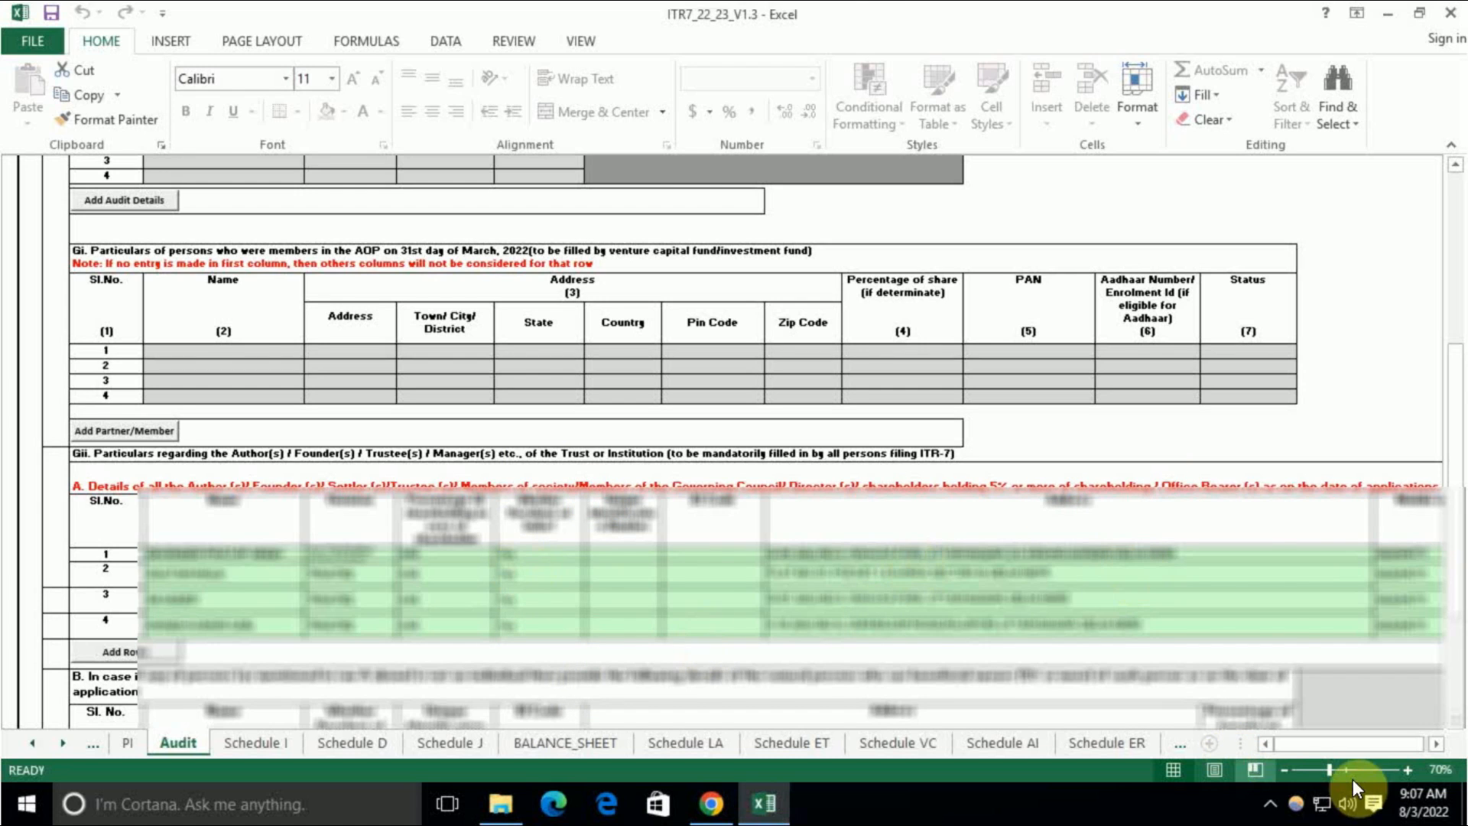
{"action": "left_click_drag", "start_coordinate": [1350, 744], "coordinate": [1355, 739]}
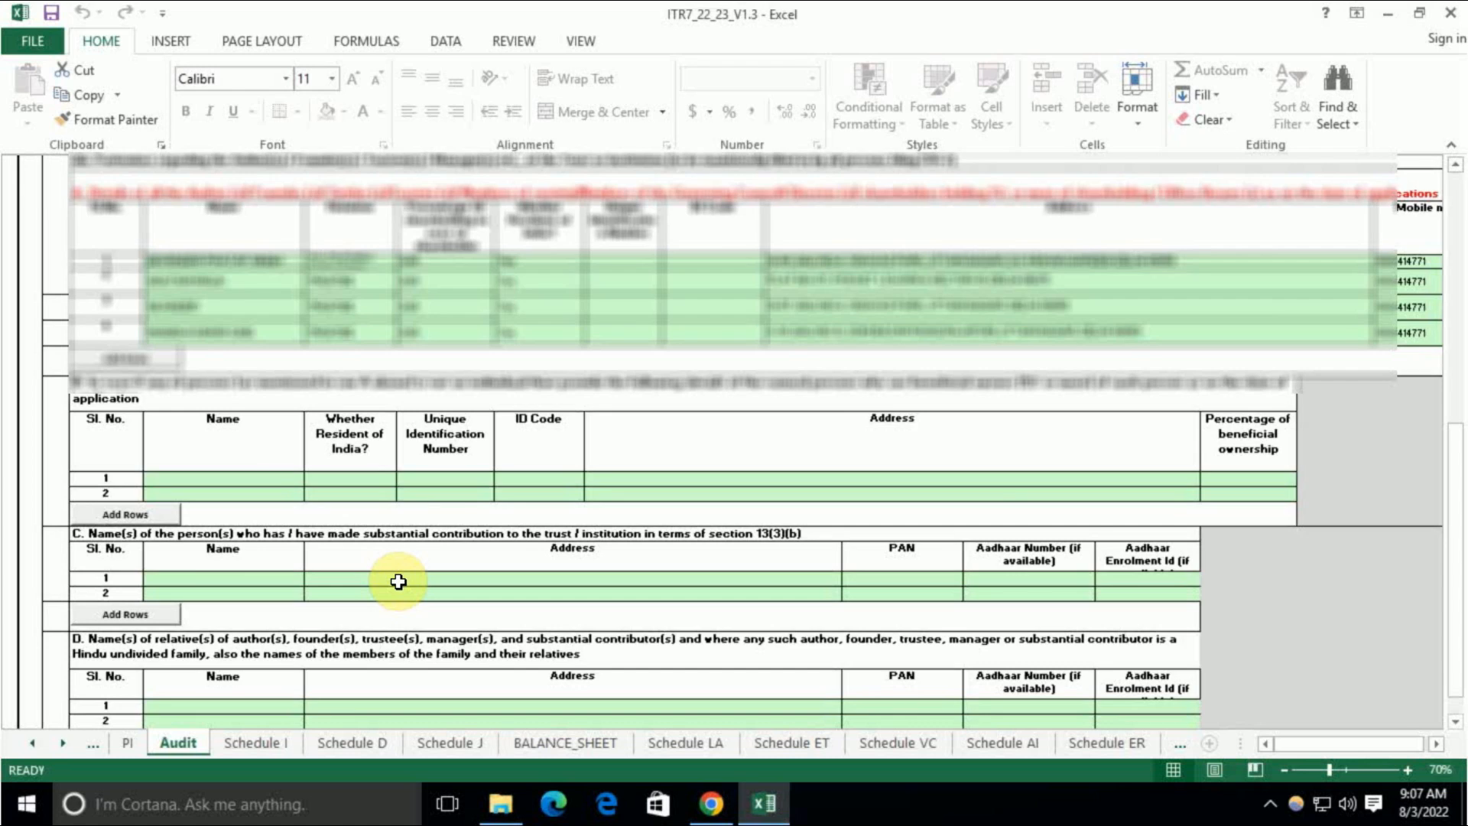
{"action": "scroll", "coordinate": [399, 581], "scroll_direction": "down", "scroll_amount": 3}
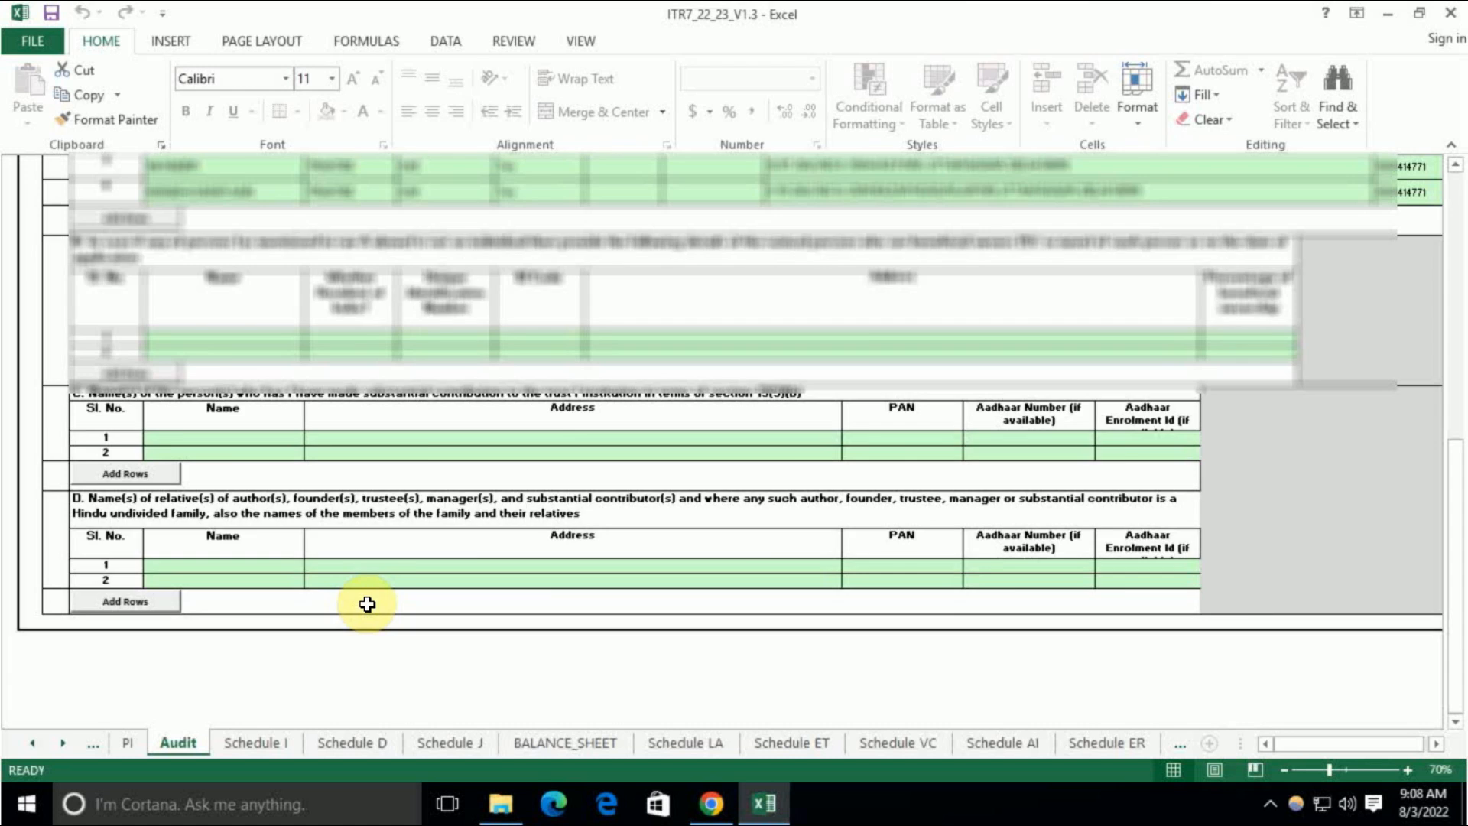
{"action": "scroll", "coordinate": [378, 642], "scroll_direction": "up", "scroll_amount": 1}
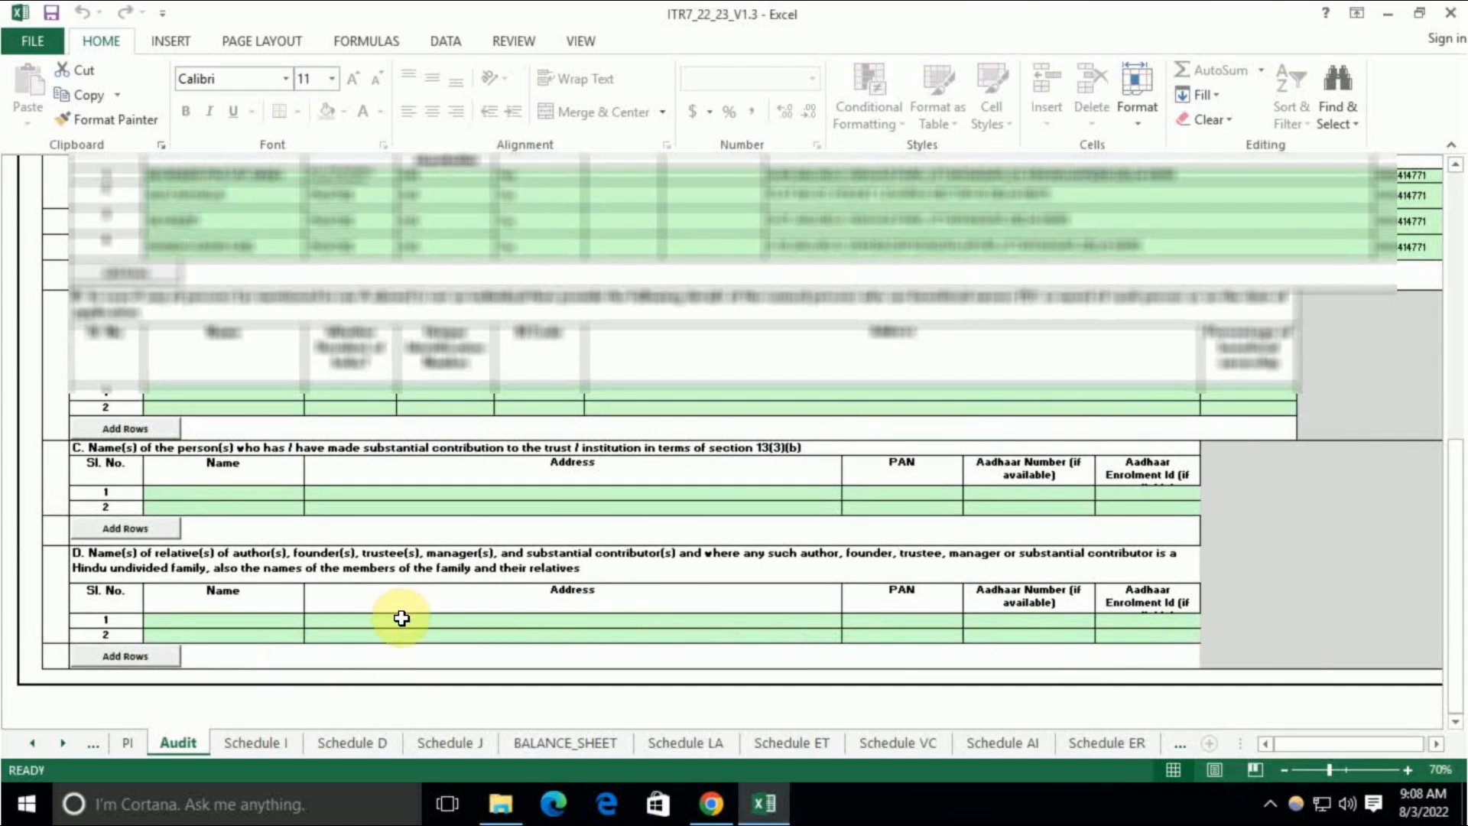
Step: Review the accumulated amounts in Schedule I at 98% zoom and the deemed application of income in Schedule D
{"action": "left_click", "coordinate": [273, 743]}
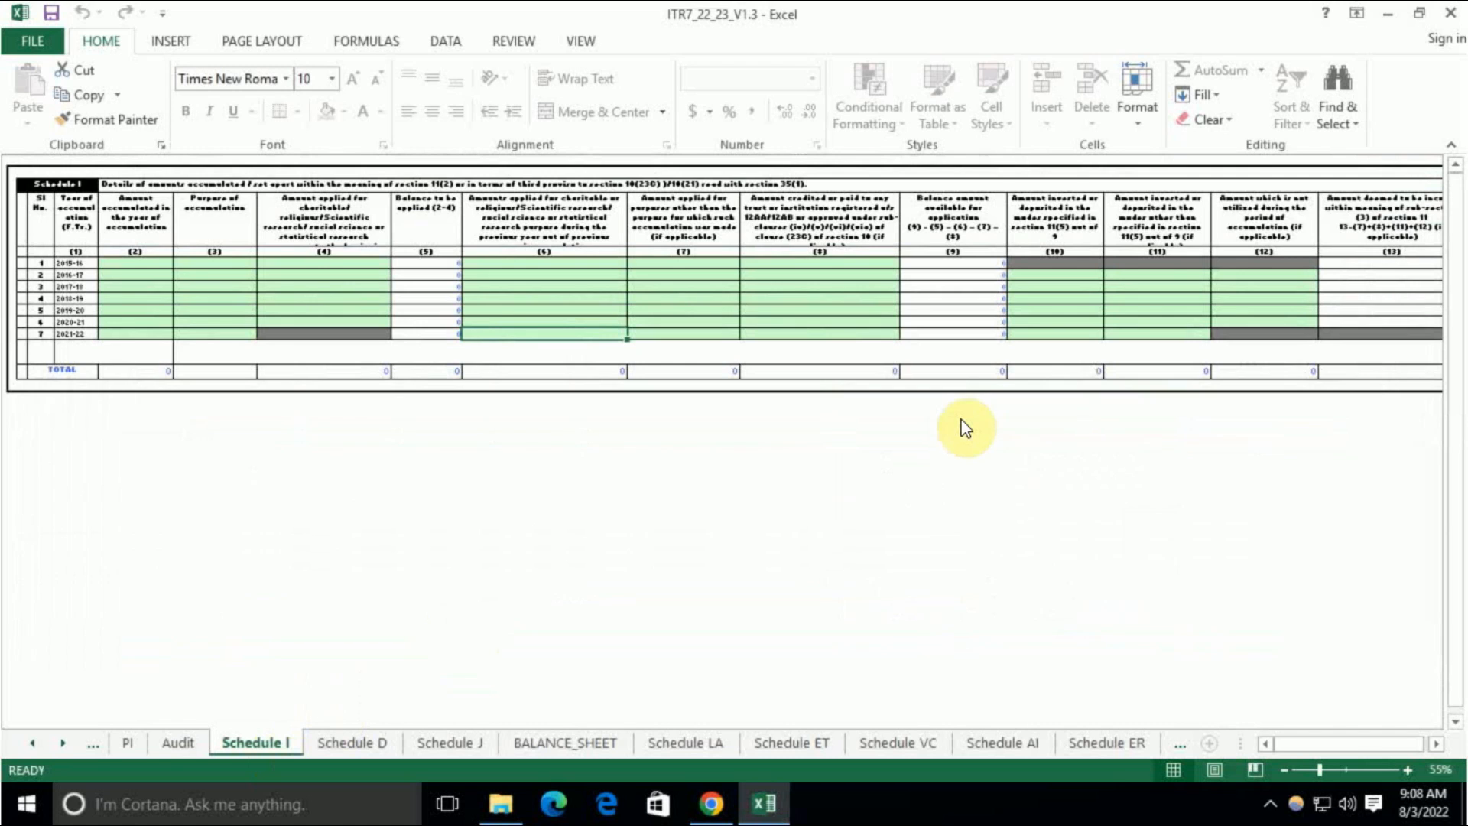
{"action": "left_click", "coordinate": [1346, 771]}
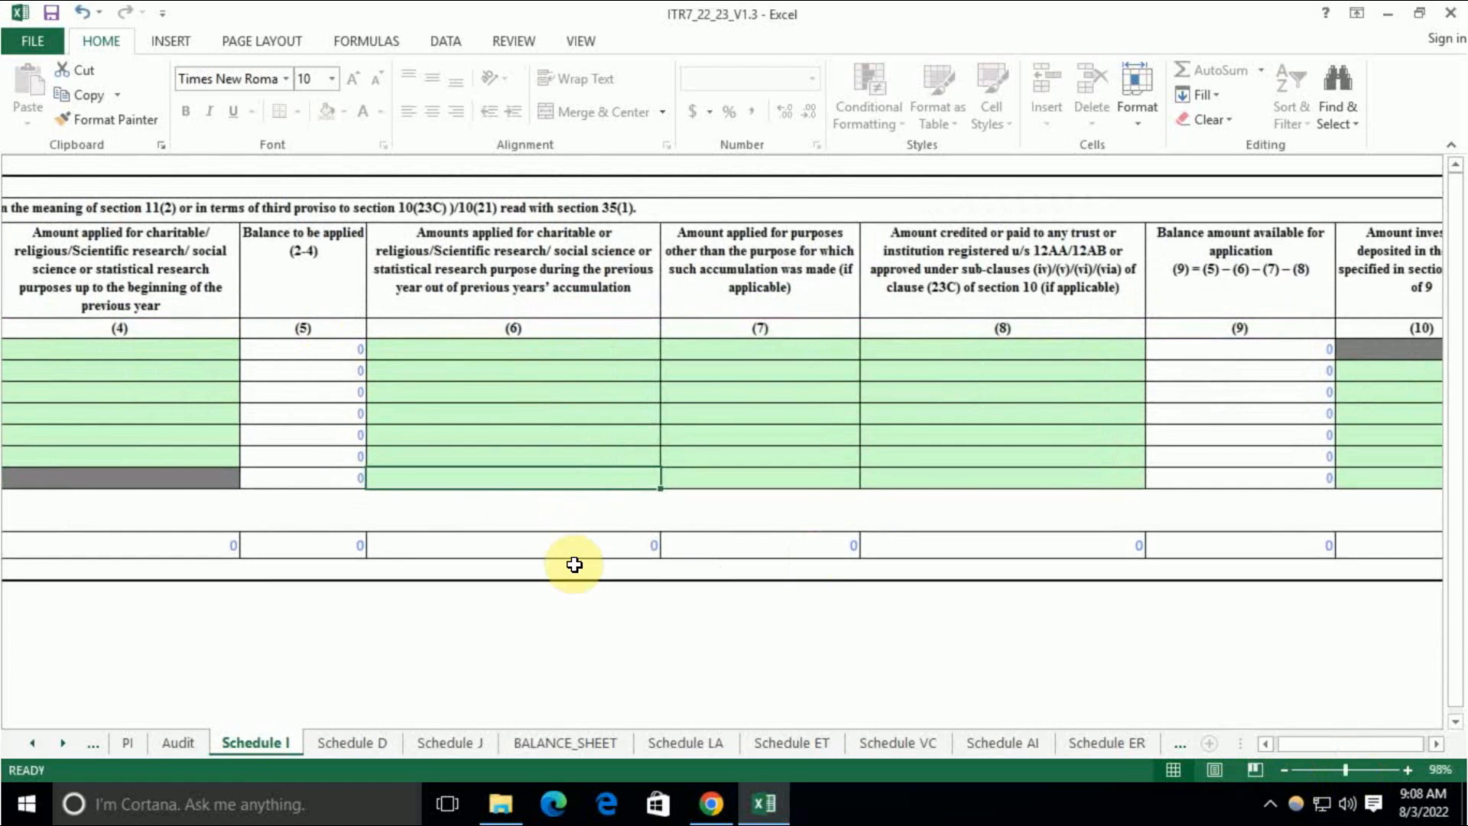
{"action": "left_click_drag", "start_coordinate": [1404, 747], "coordinate": [1314, 745]}
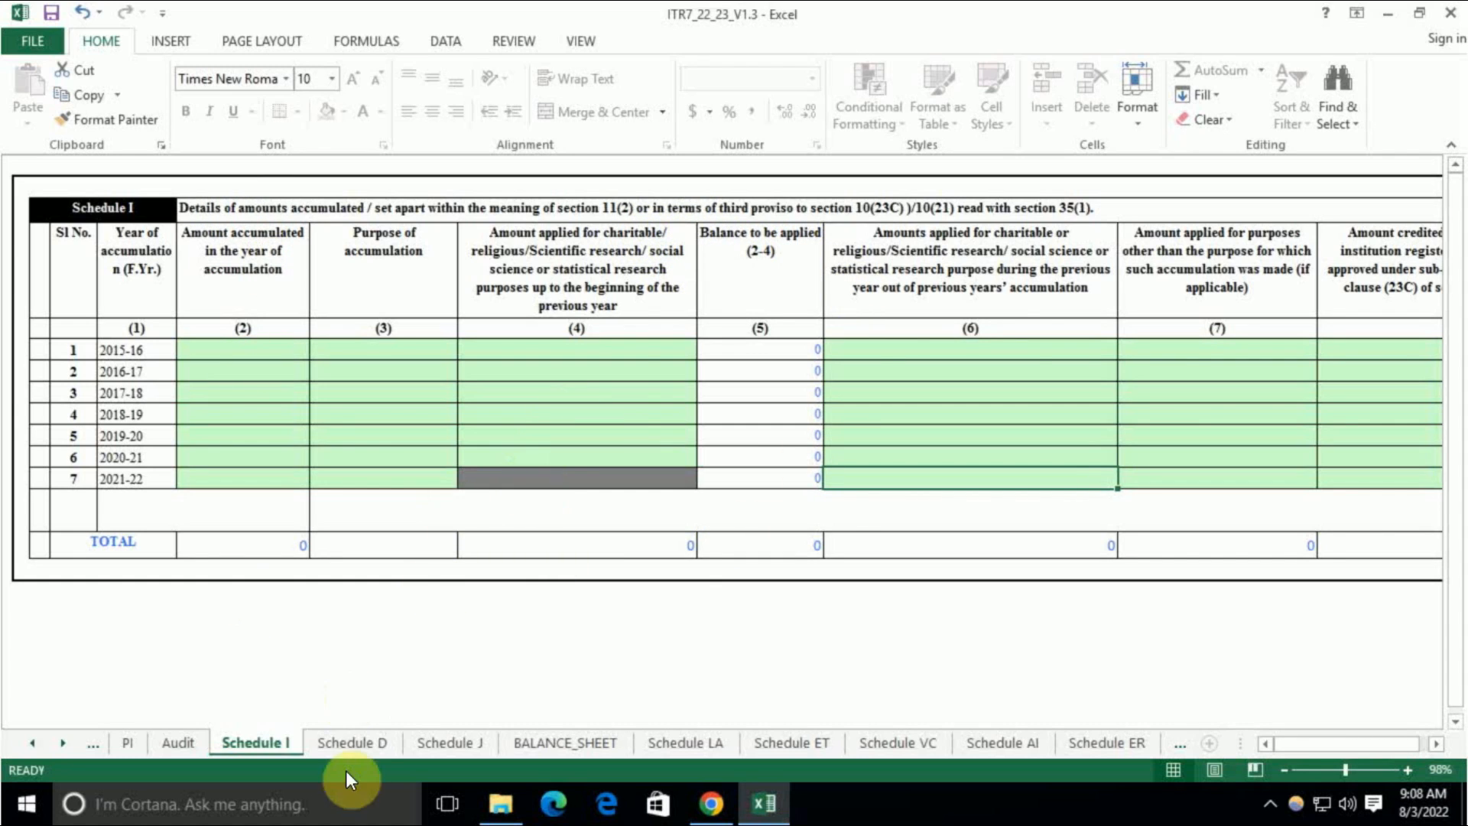
{"action": "left_click", "coordinate": [352, 742]}
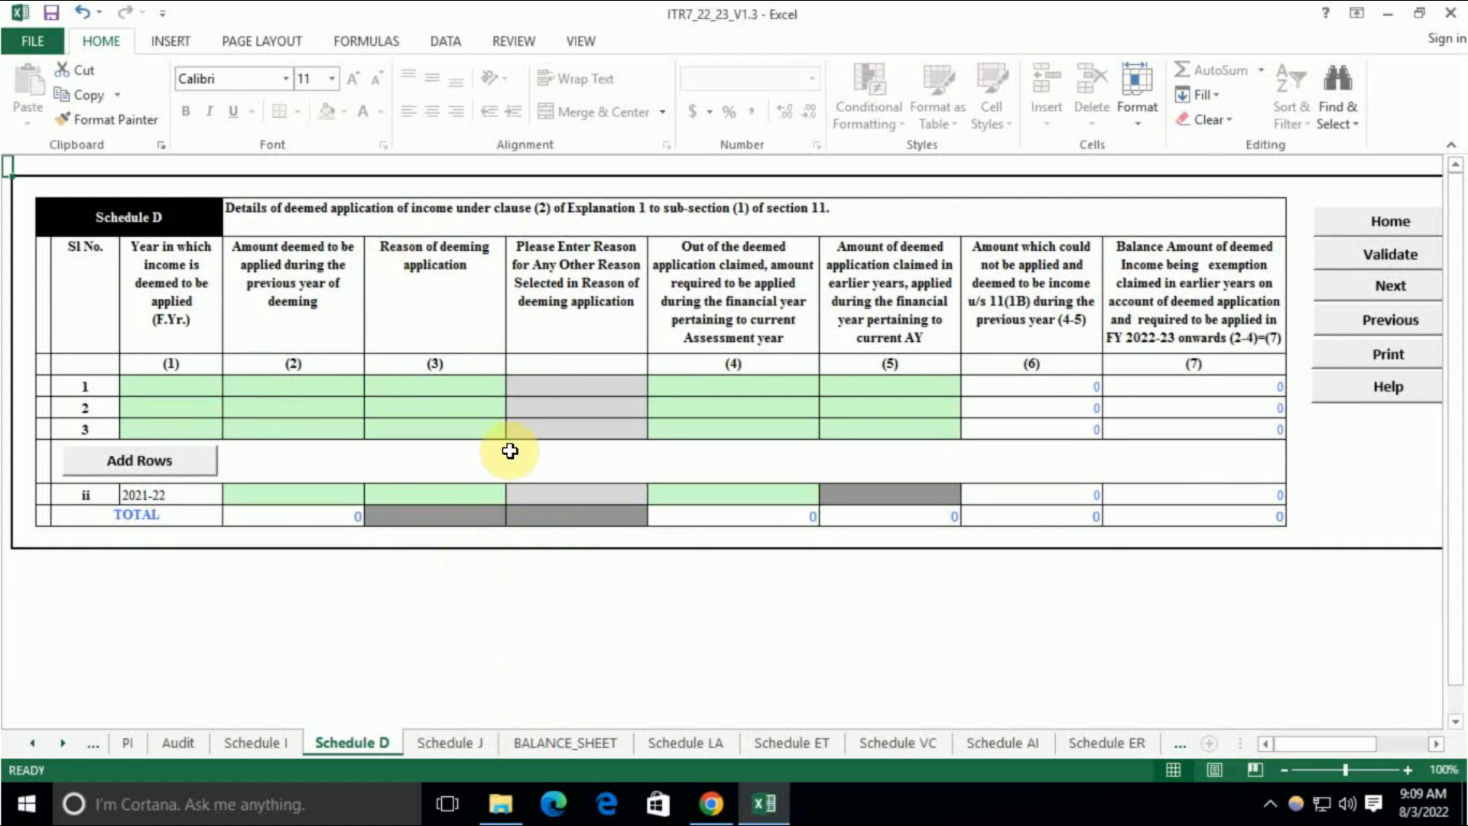
Step: Open Schedule J and examine the received, financial year and closing balance entries for "Other than i above" in corpus section A1
{"action": "left_click", "coordinate": [452, 742]}
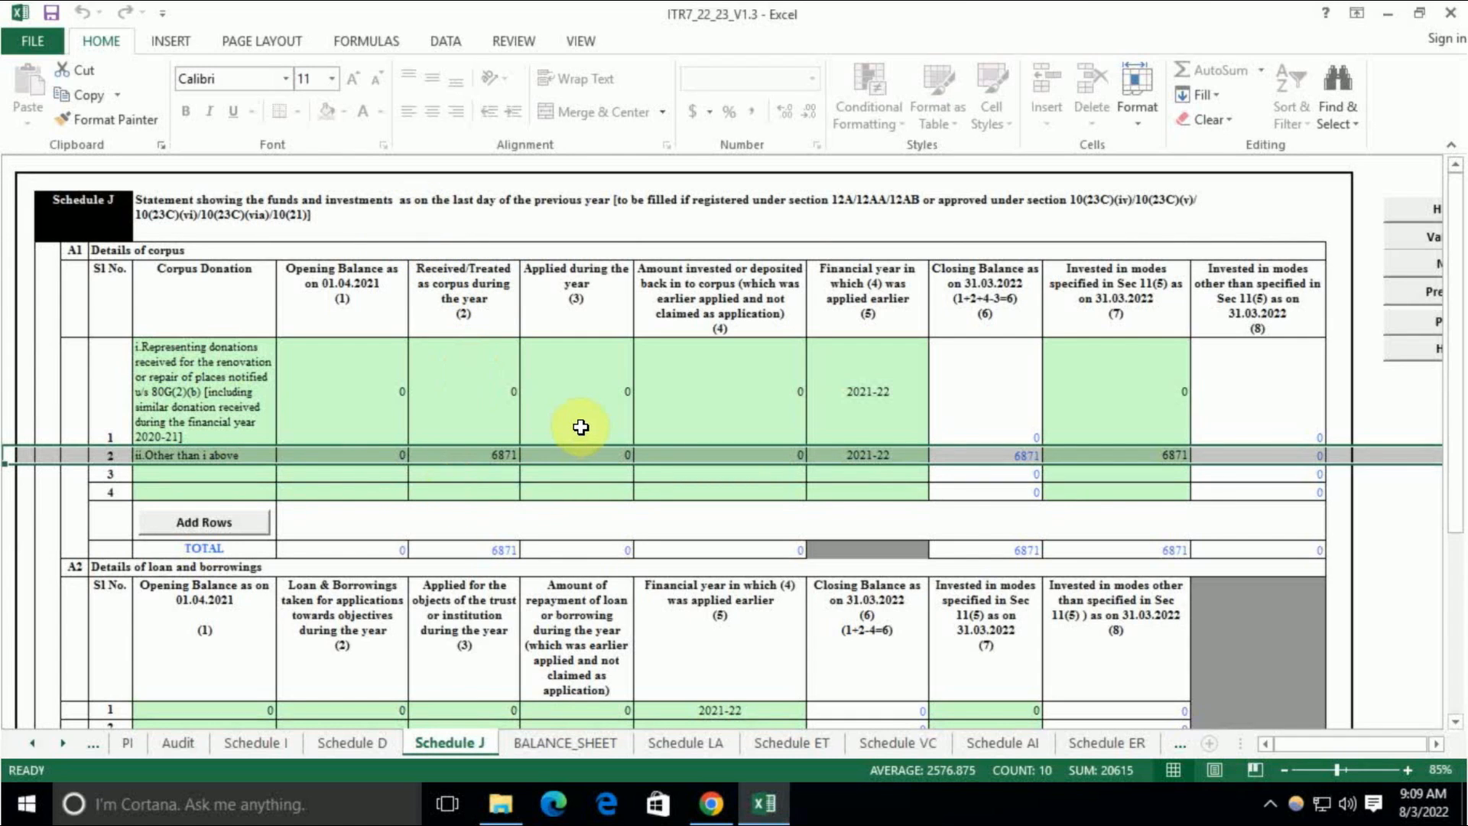
{"action": "left_click", "coordinate": [715, 416]}
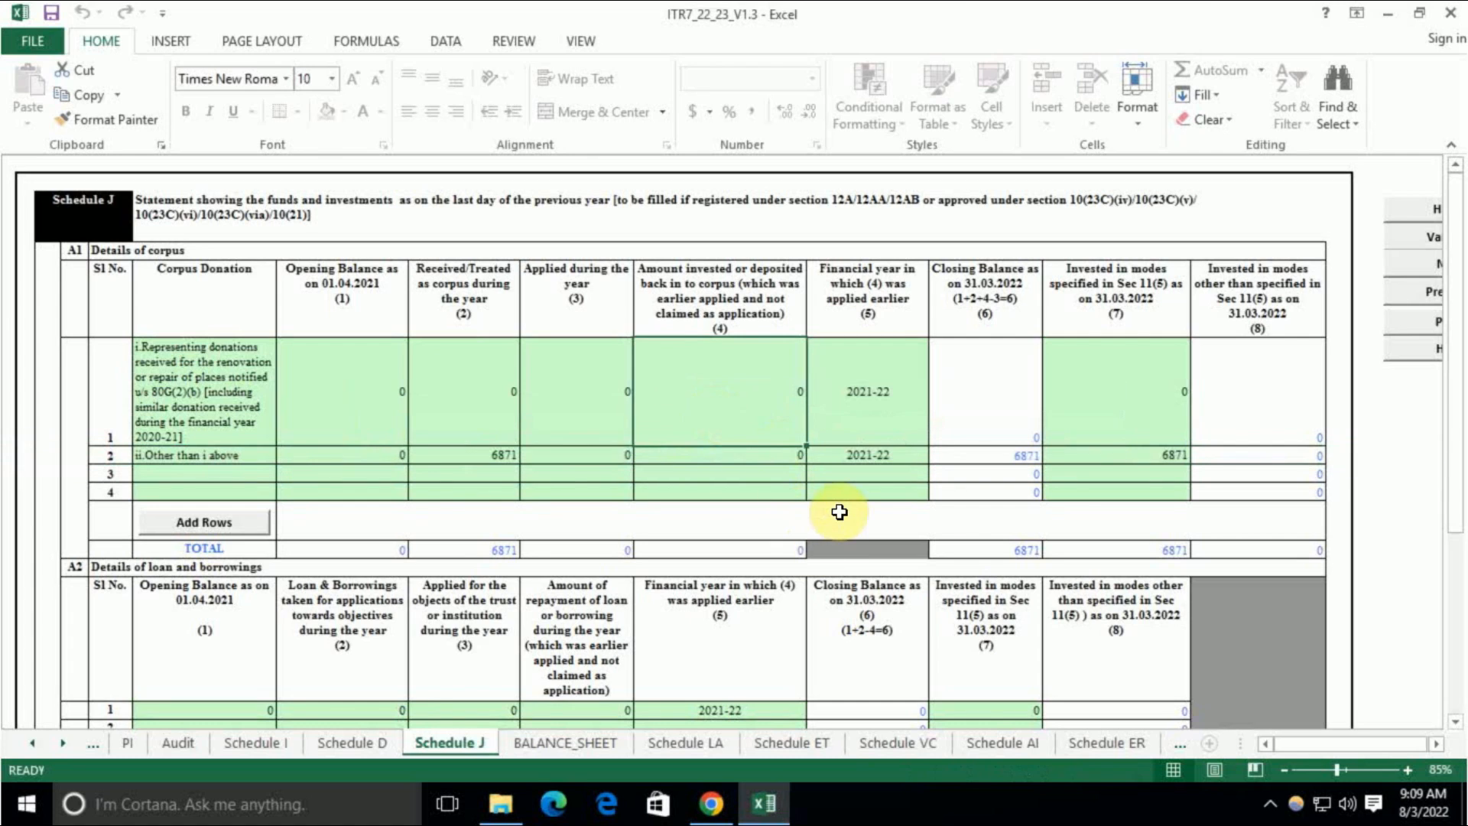
{"action": "left_click", "coordinate": [993, 458]}
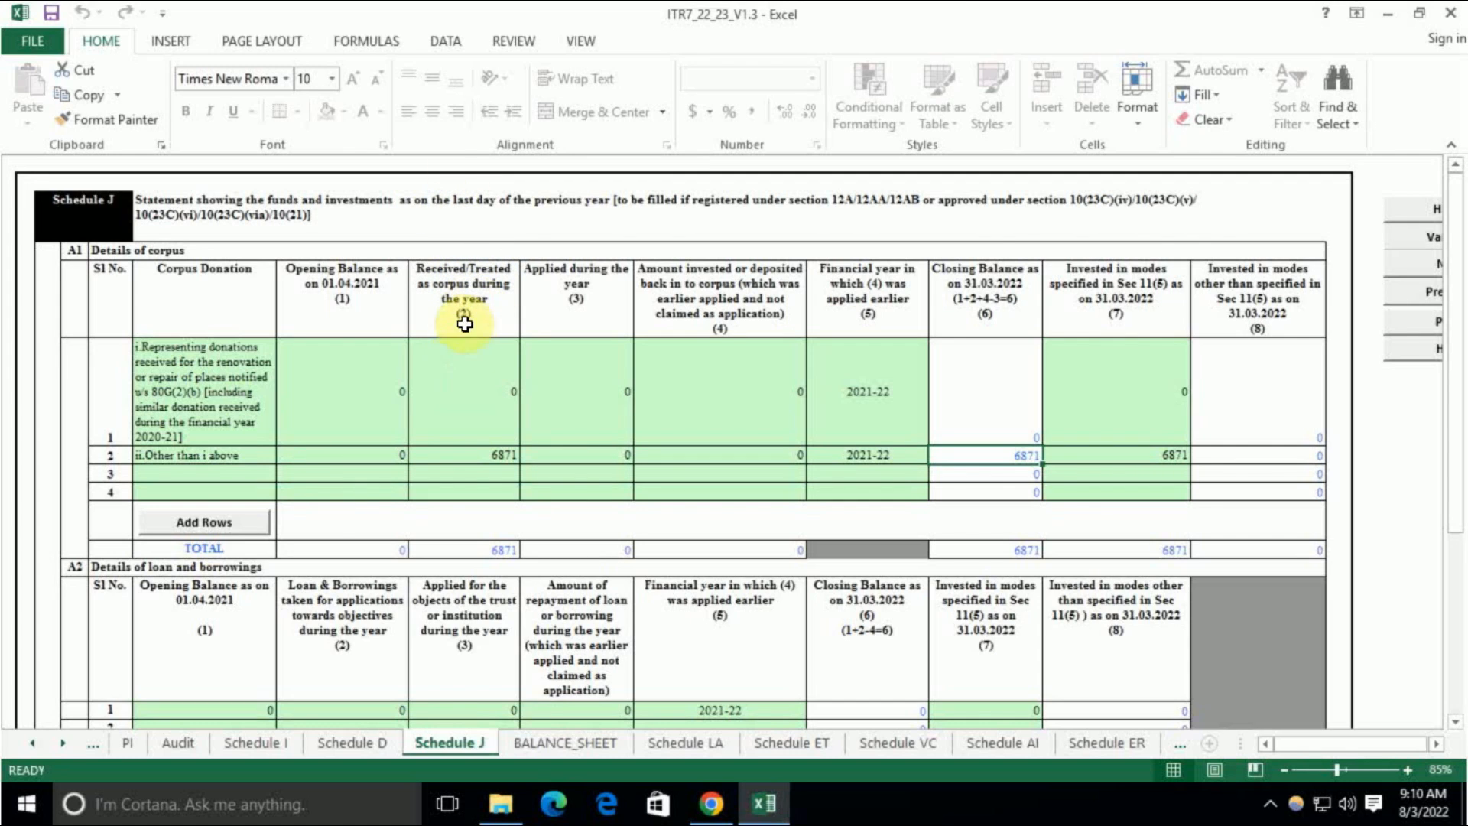
{"action": "left_click", "coordinate": [503, 458]}
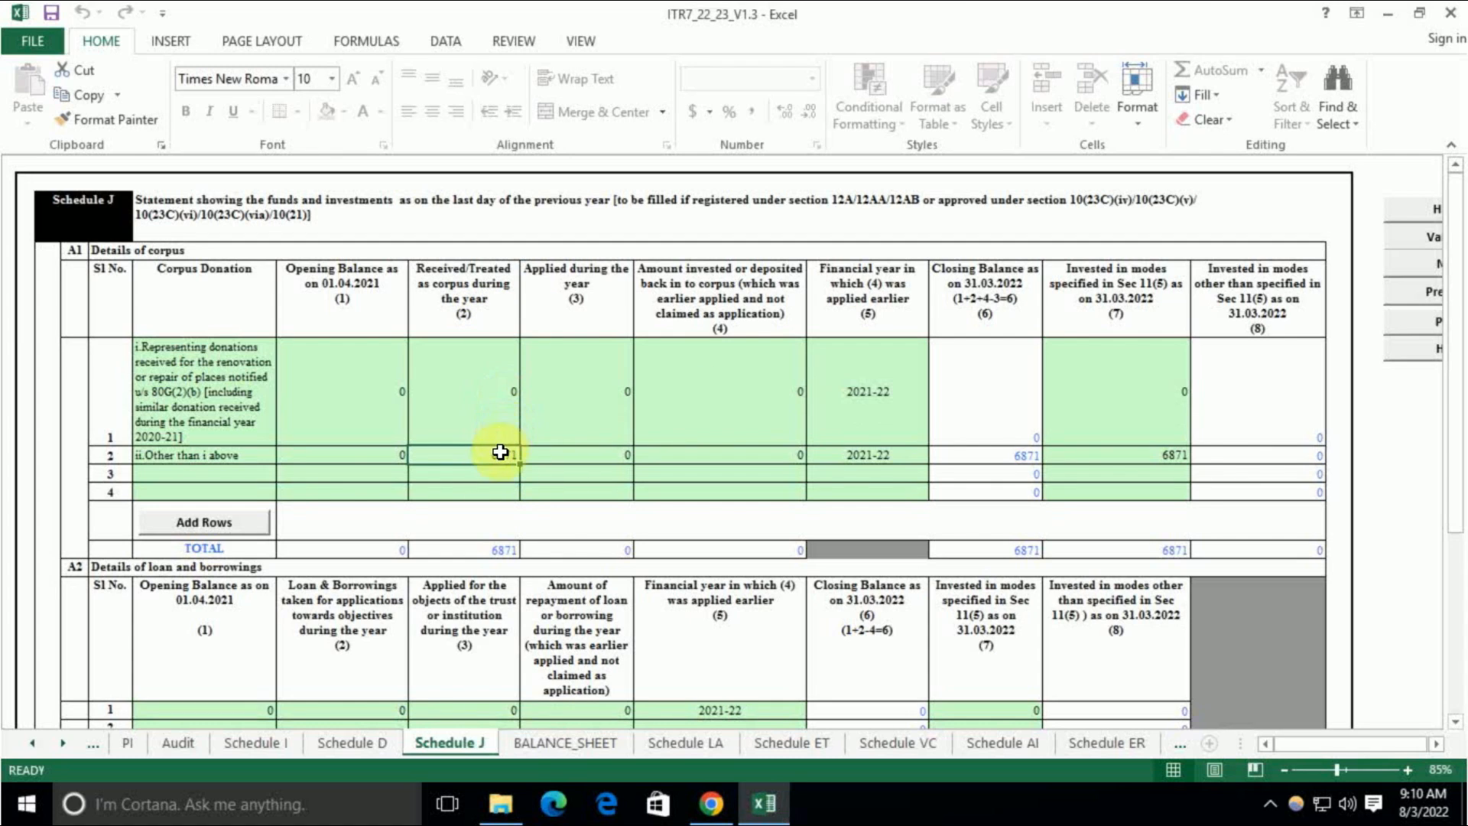
{"action": "left_click", "coordinate": [869, 455]}
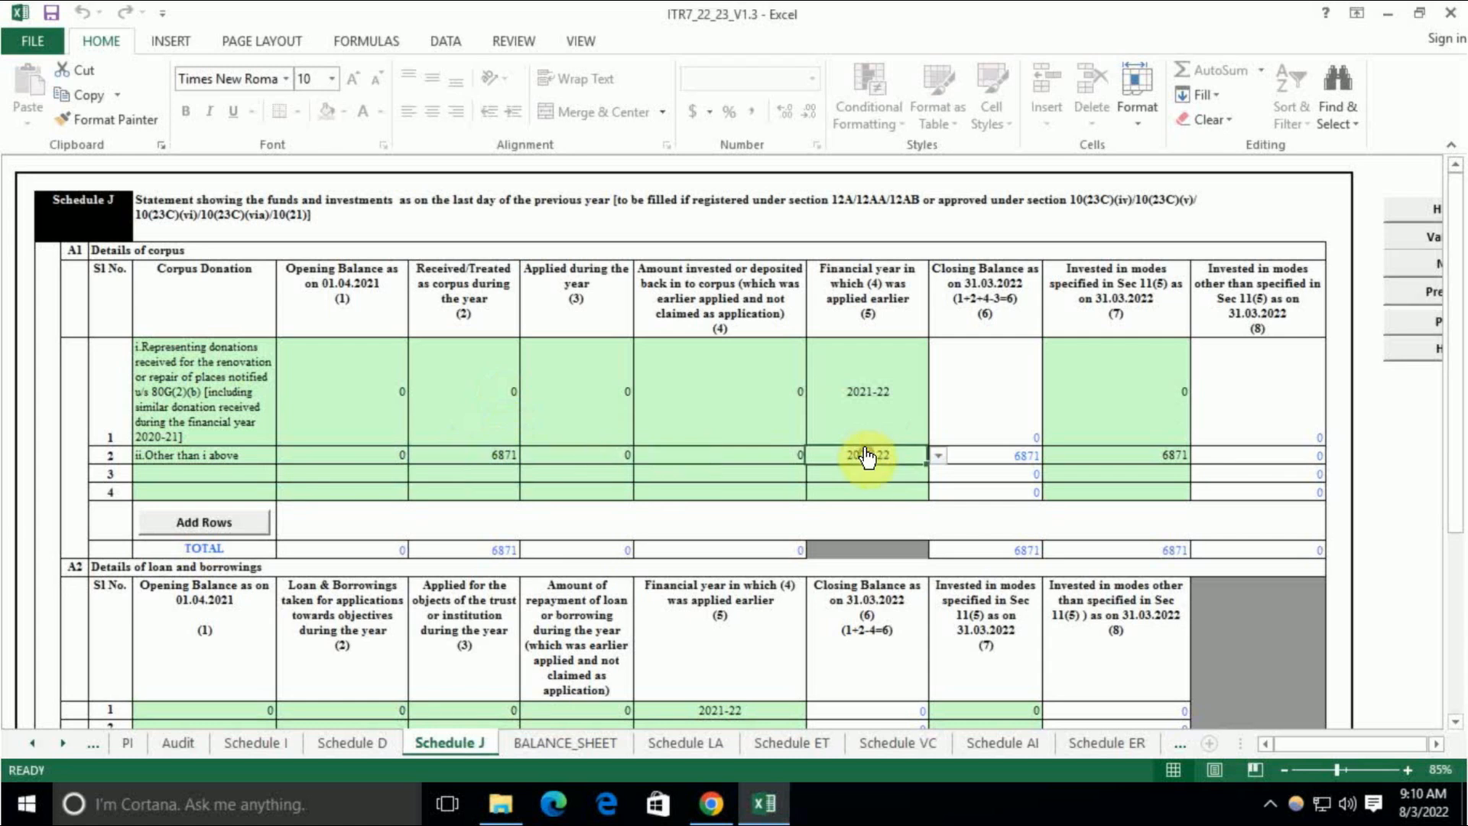
{"action": "left_click", "coordinate": [1011, 452]}
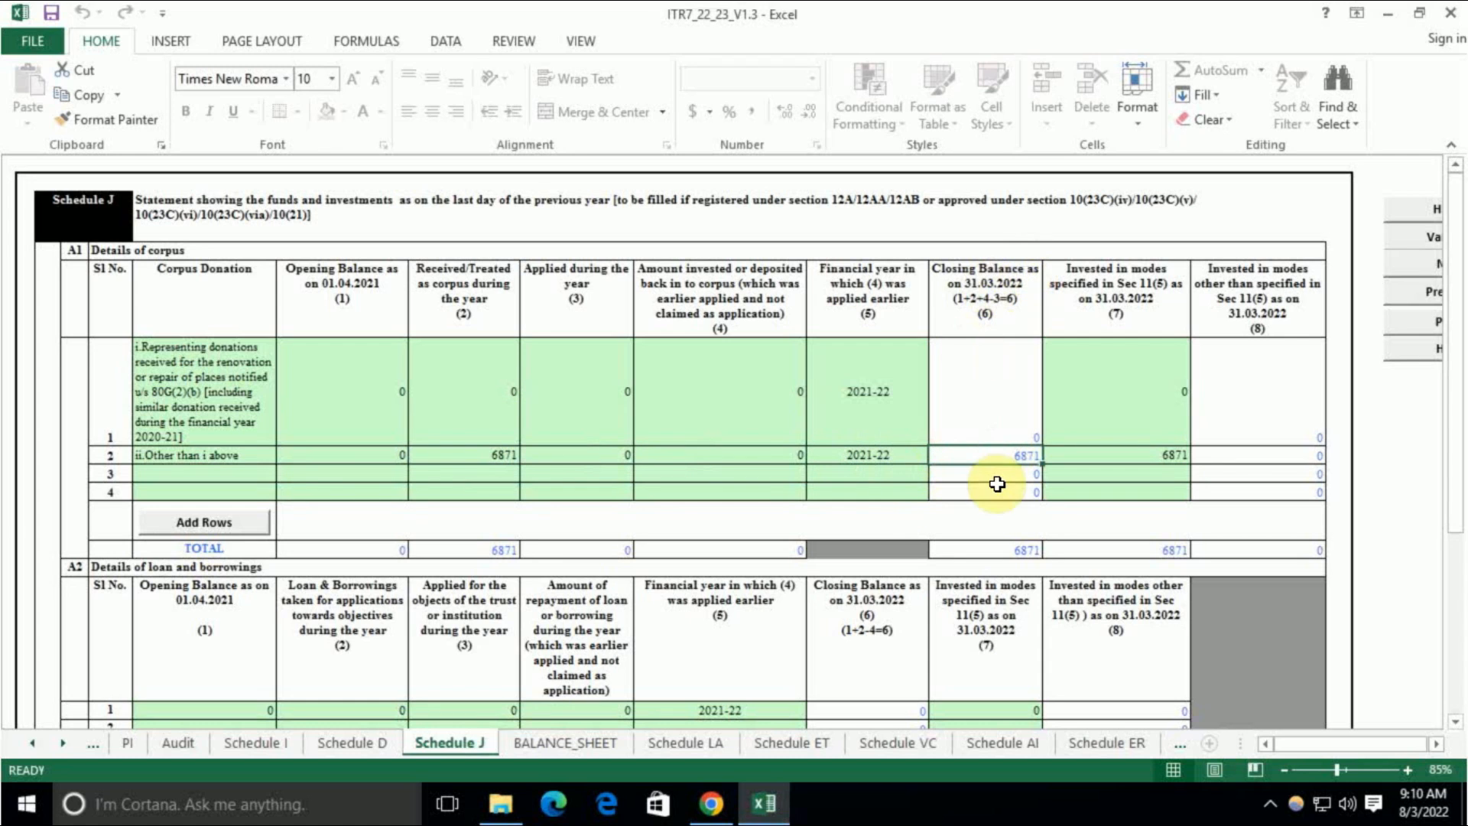
Step: Review Schedule J sections A2 to E, covering loans and borrowings, section 11(5) deposits, other investments and contributions received in kind
{"action": "scroll", "coordinate": [482, 491], "scroll_direction": "down", "scroll_amount": 3}
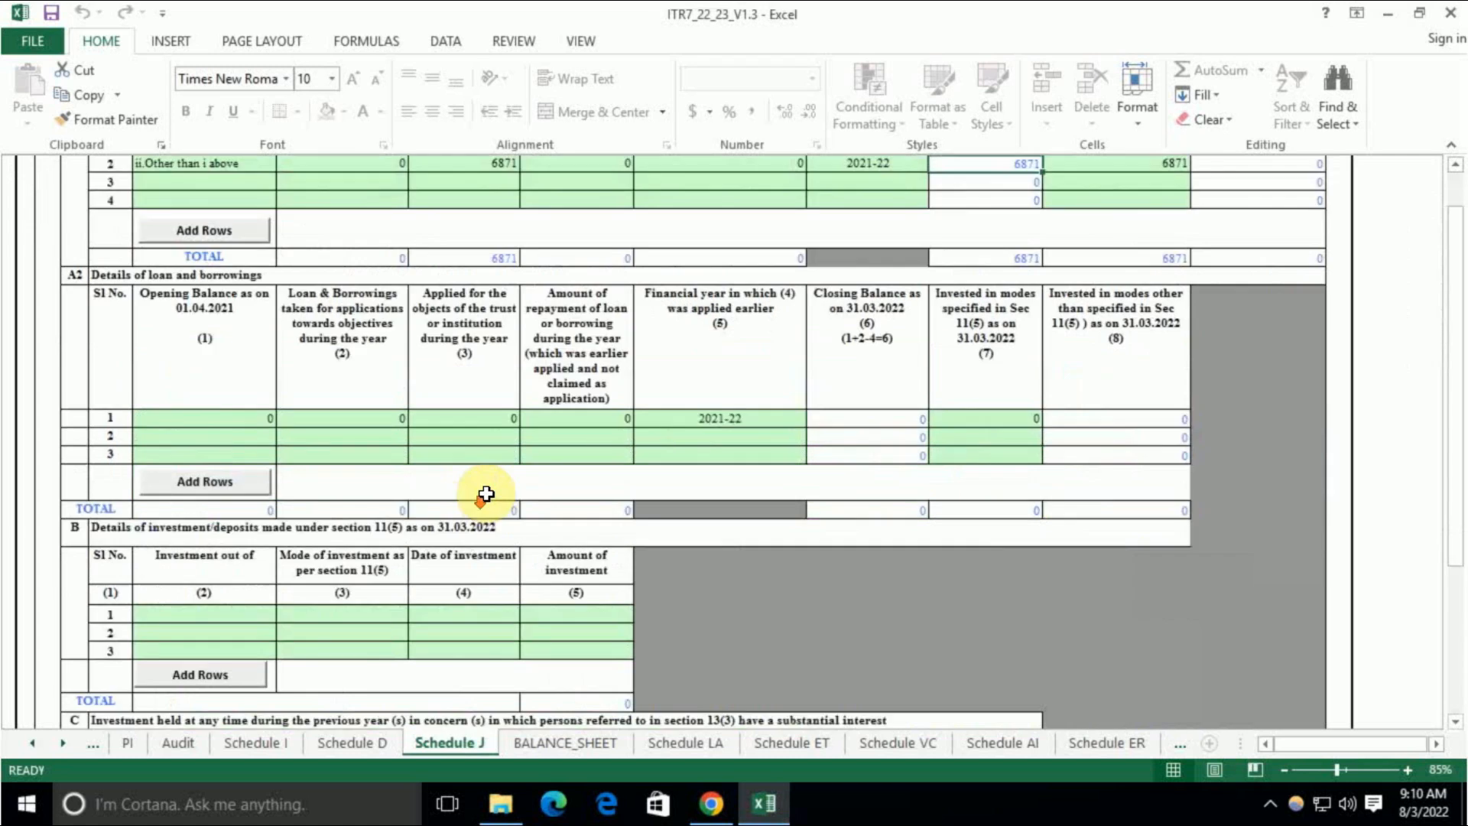
{"action": "left_click", "coordinate": [158, 276]}
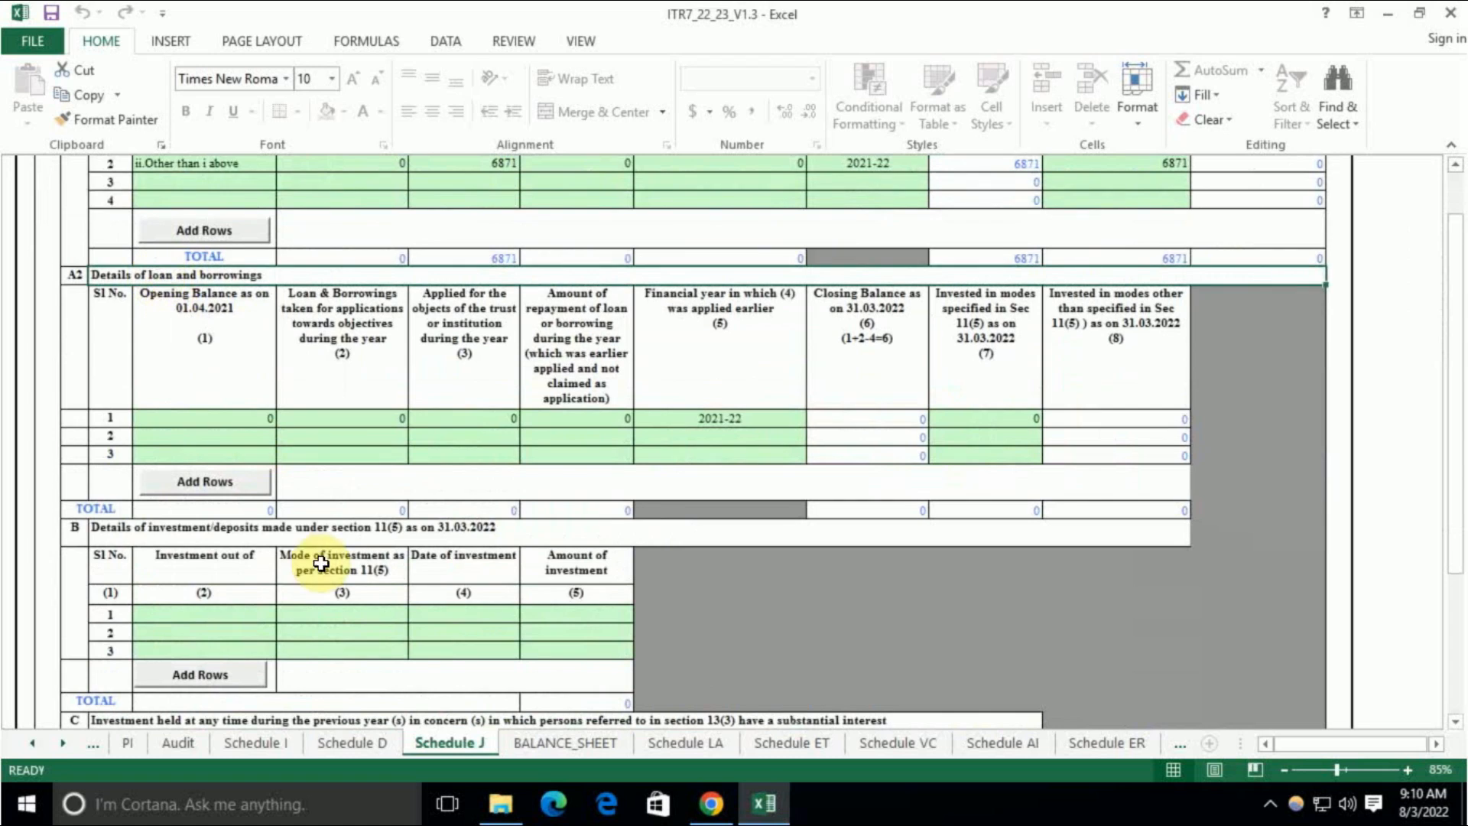
{"action": "left_click", "coordinate": [280, 530]}
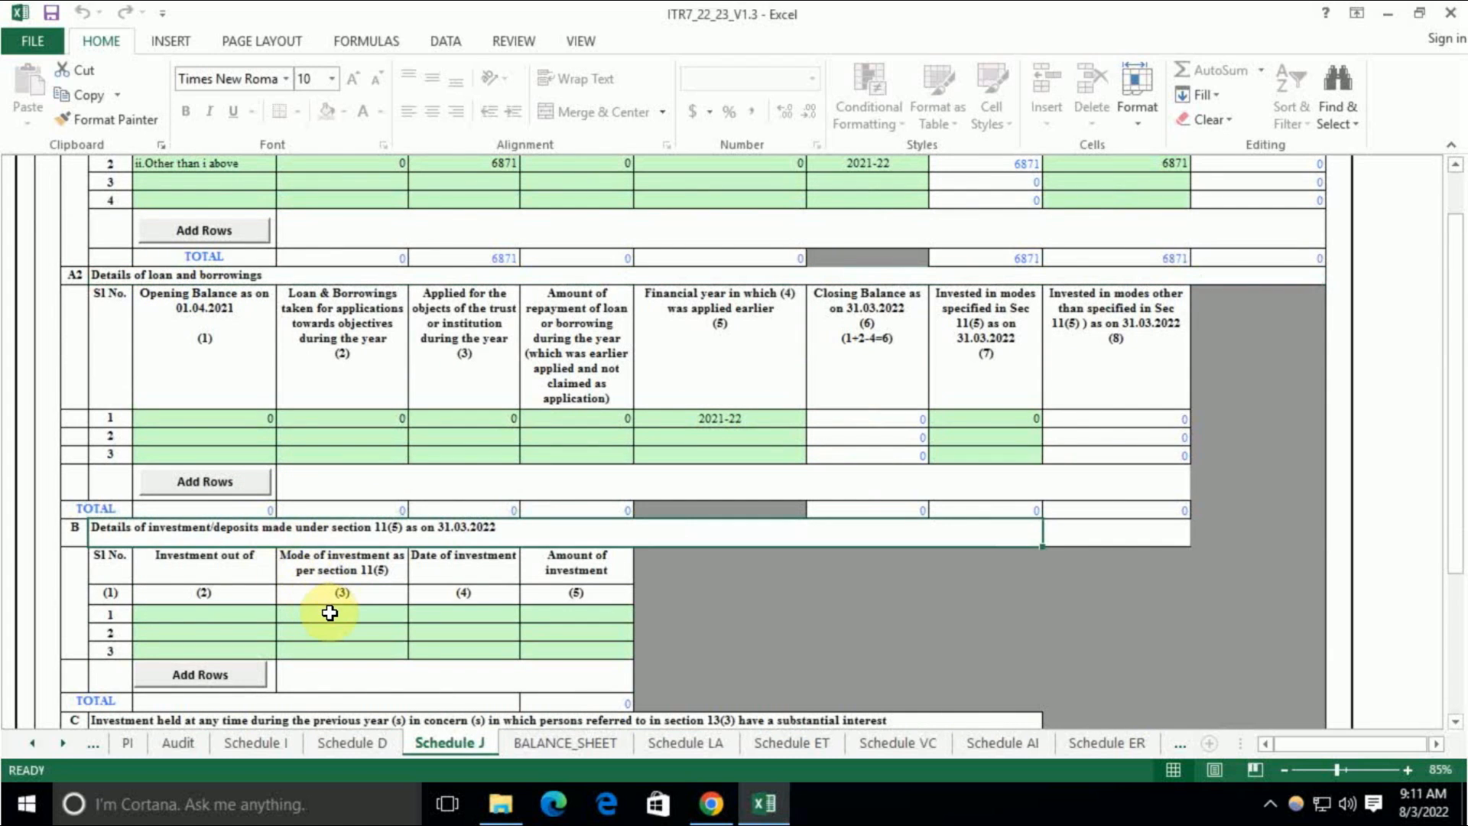
{"action": "scroll", "coordinate": [331, 612], "scroll_direction": "down", "scroll_amount": 5}
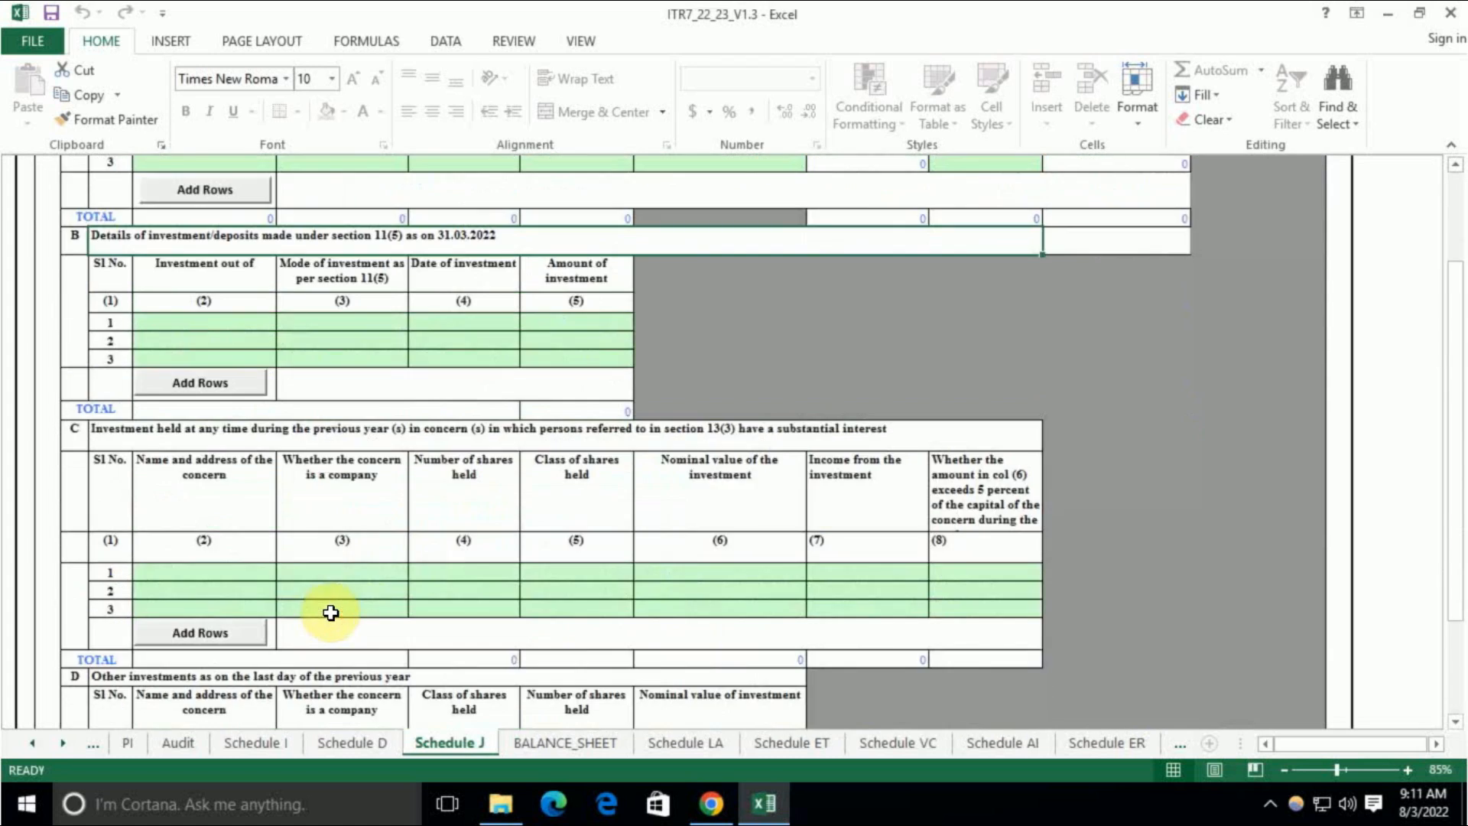
{"action": "left_click", "coordinate": [260, 429]}
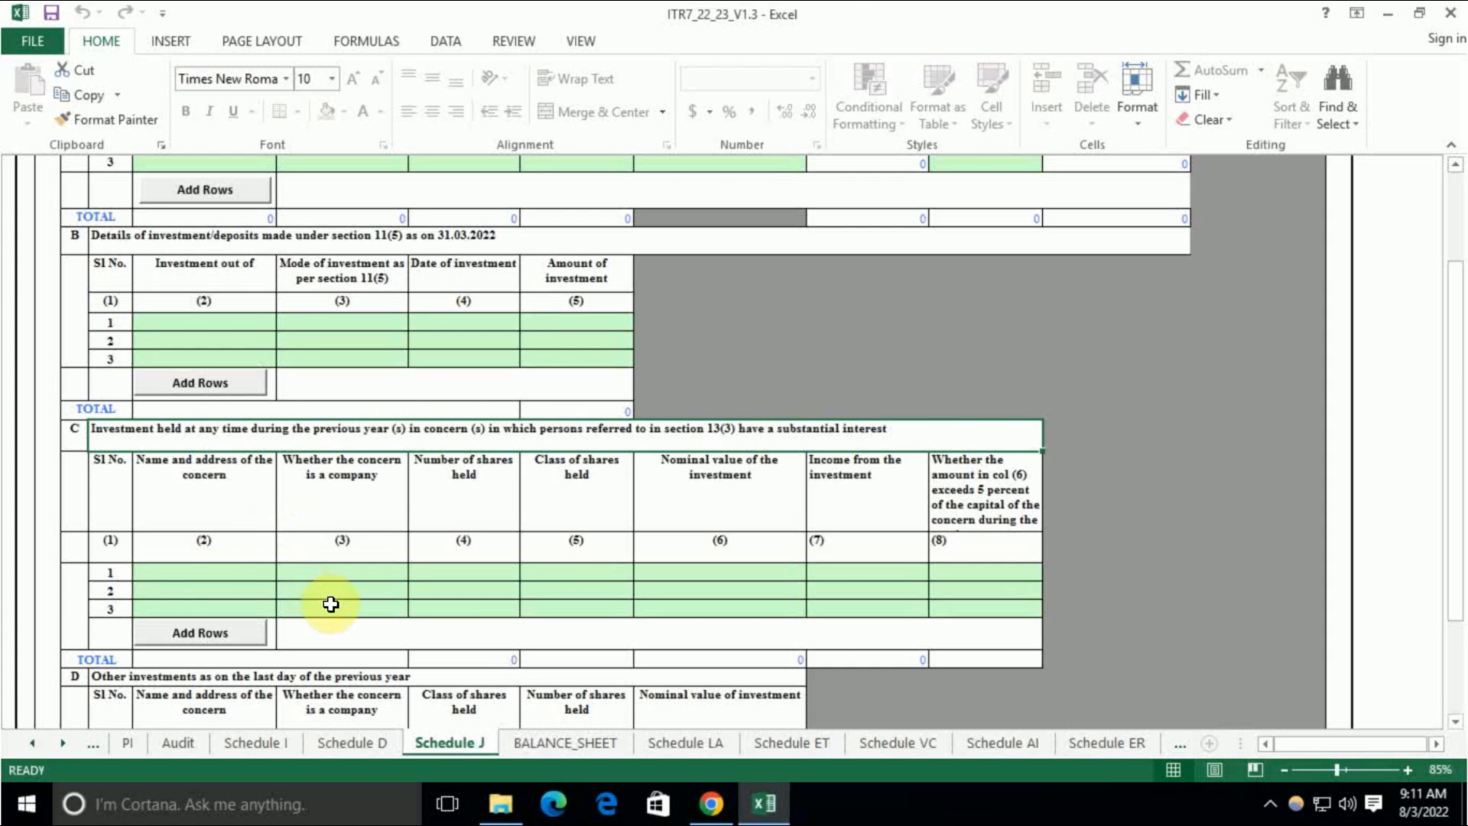
{"action": "scroll", "coordinate": [341, 498], "scroll_direction": "down", "scroll_amount": 3}
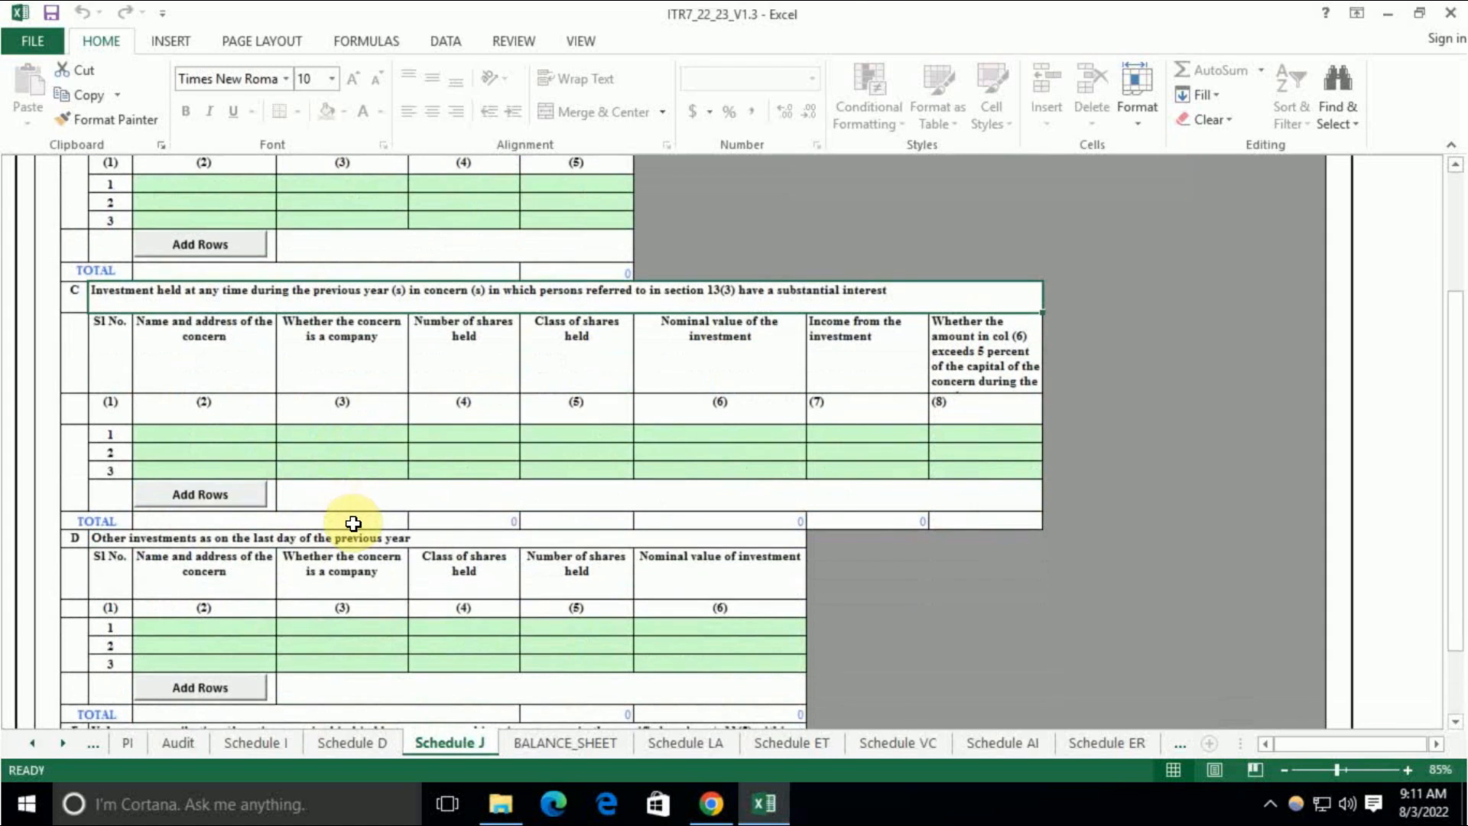
{"action": "left_click", "coordinate": [312, 519]}
{"action": "left_click", "coordinate": [331, 538]}
{"action": "scroll", "coordinate": [314, 624], "scroll_direction": "down", "scroll_amount": 5}
{"action": "left_click", "coordinate": [309, 504]}
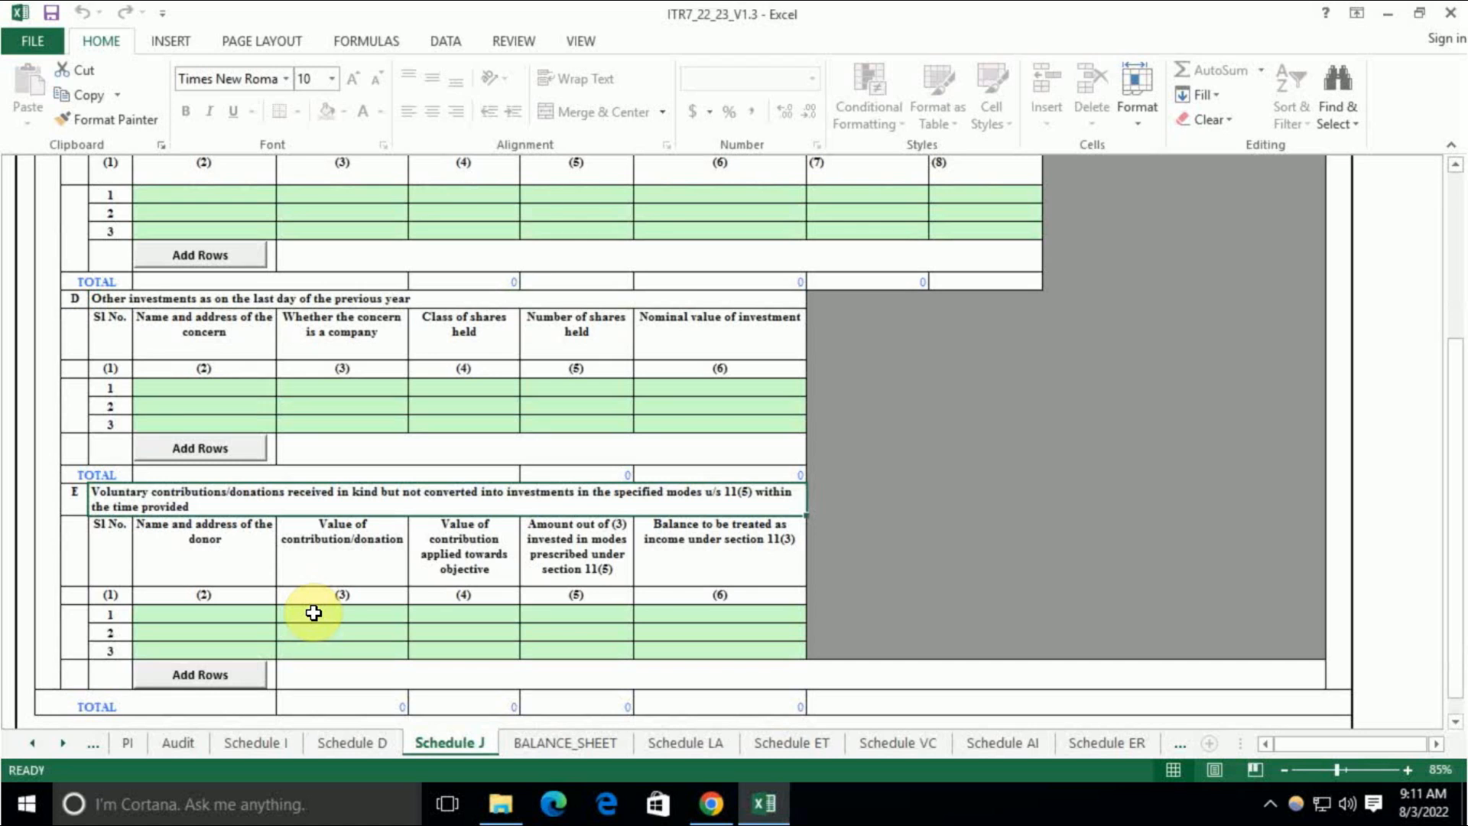
{"action": "scroll", "coordinate": [386, 554], "scroll_direction": "down", "scroll_amount": 3}
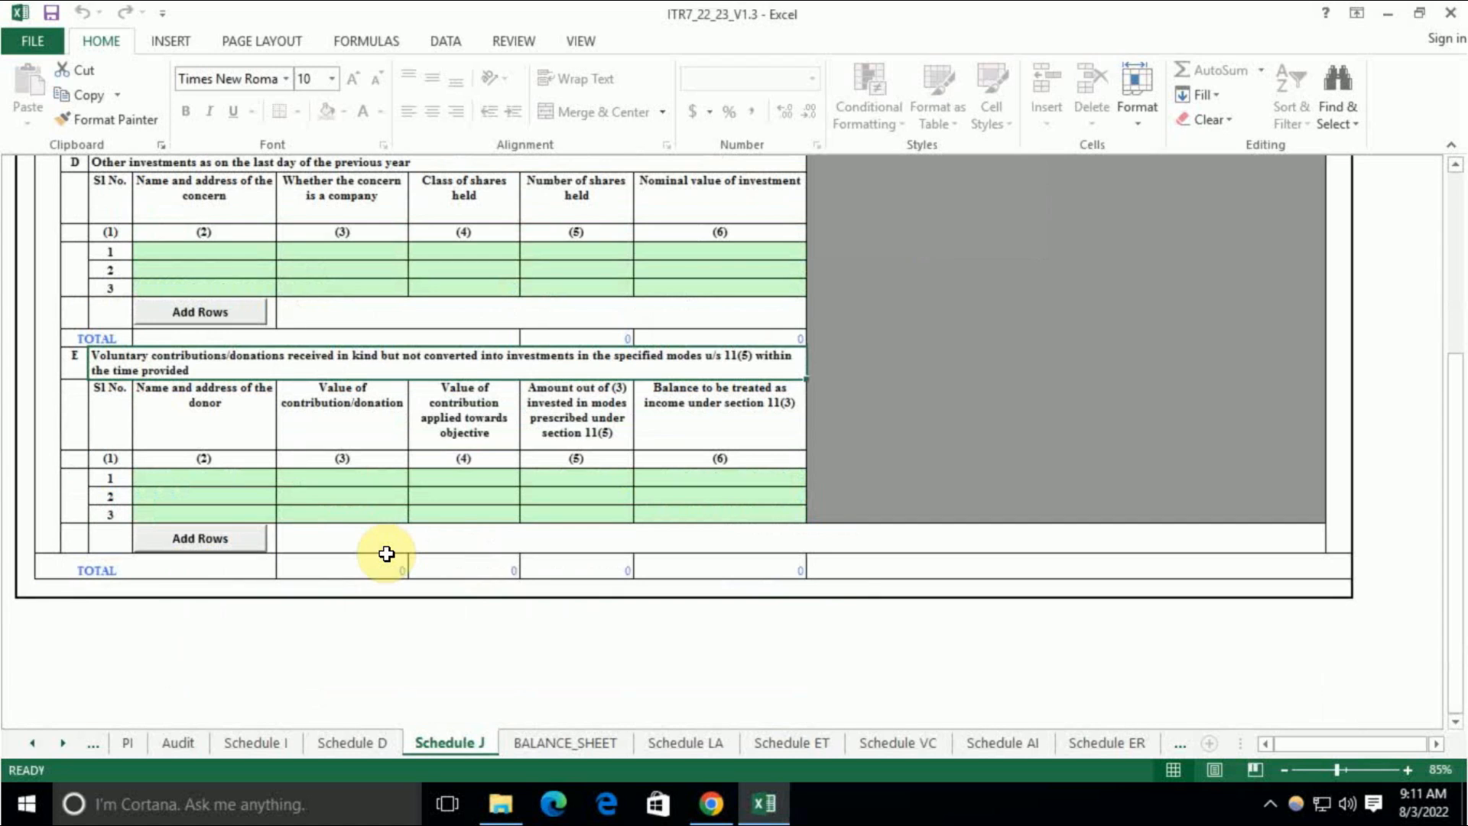
Step: Open the BALANCE_SHEET sheet and review the sources of funds in Part A-BS
{"action": "left_click", "coordinate": [565, 743]}
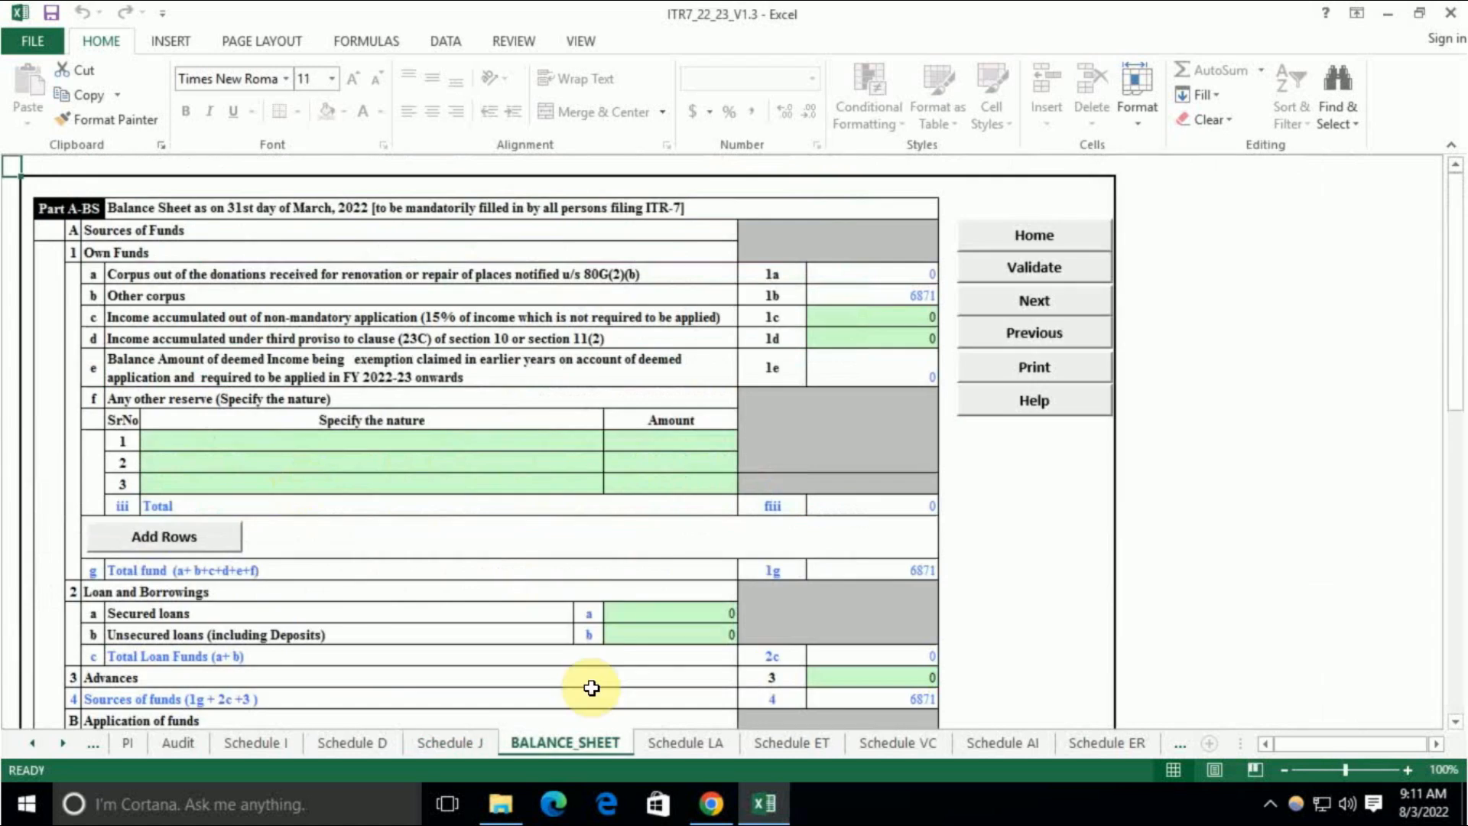
{"action": "scroll", "coordinate": [608, 537], "scroll_direction": "down", "scroll_amount": 1}
{"action": "scroll", "coordinate": [608, 537], "scroll_direction": "up", "scroll_amount": 1}
Step: Switch to File Explorer and open the Balance sheet workbook from the Aug 2022 folder
{"action": "left_click", "coordinate": [500, 803]}
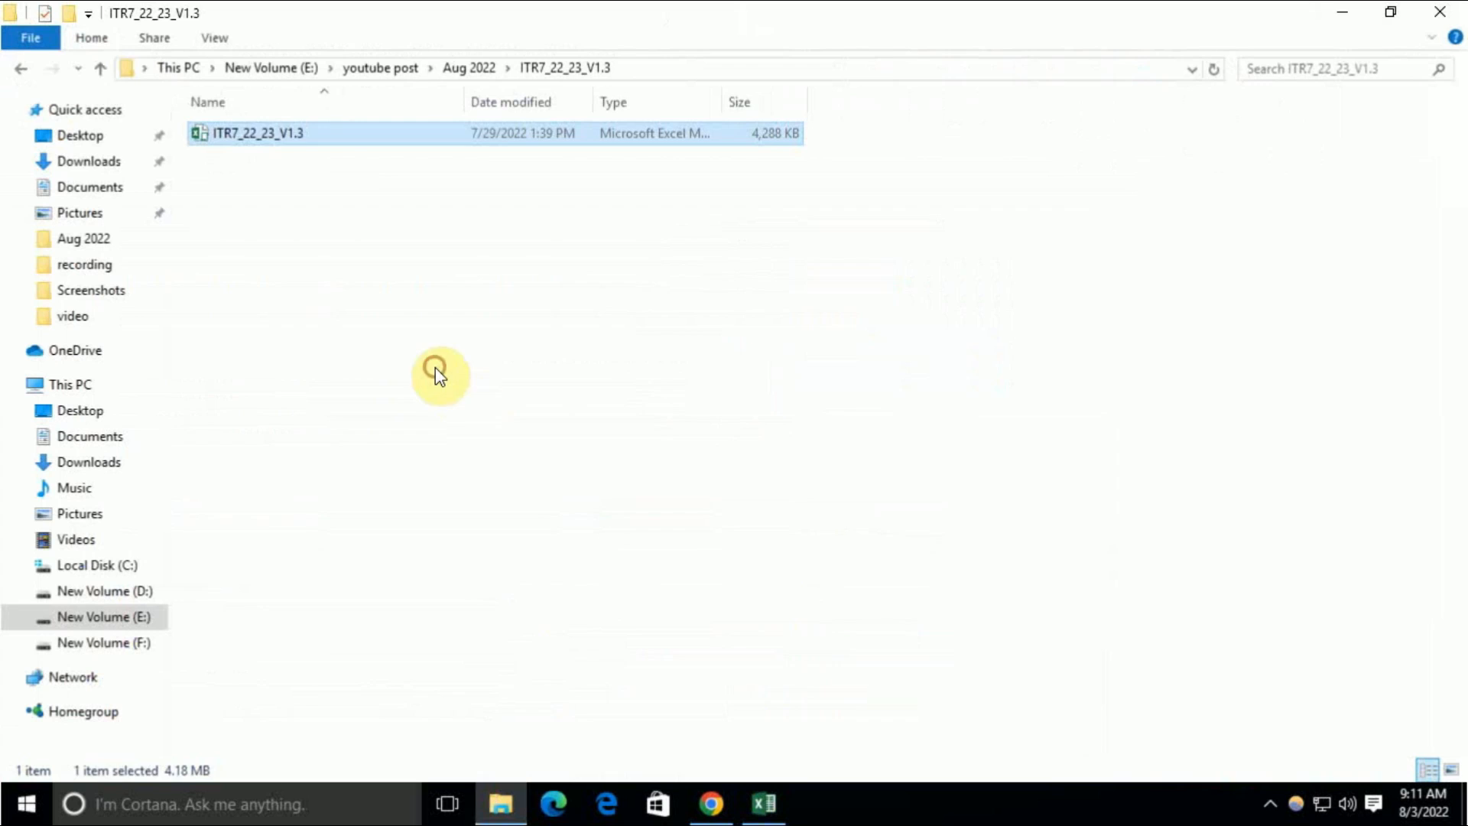
{"action": "left_click", "coordinate": [469, 69]}
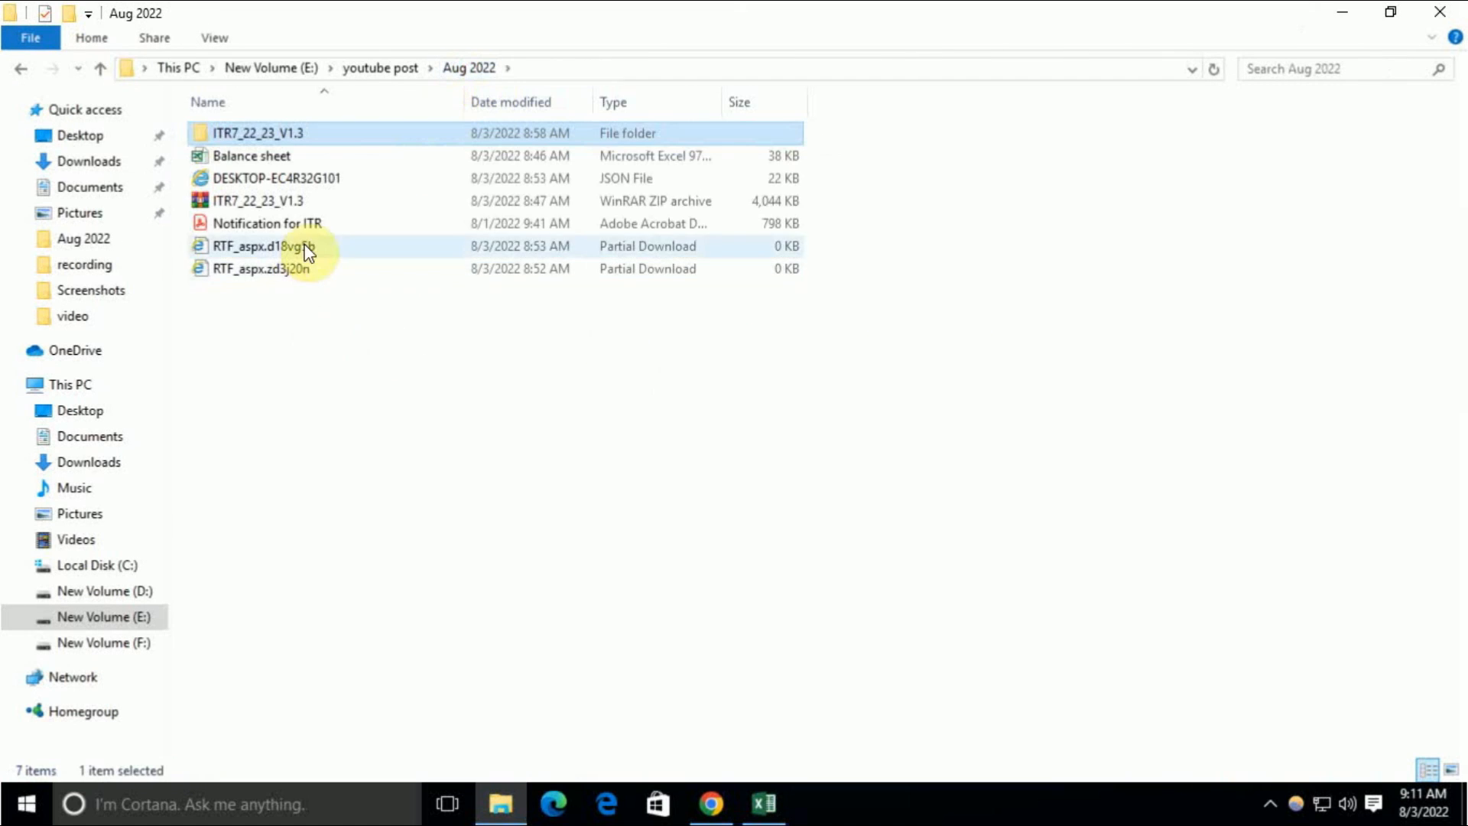
{"action": "double_click", "coordinate": [308, 156]}
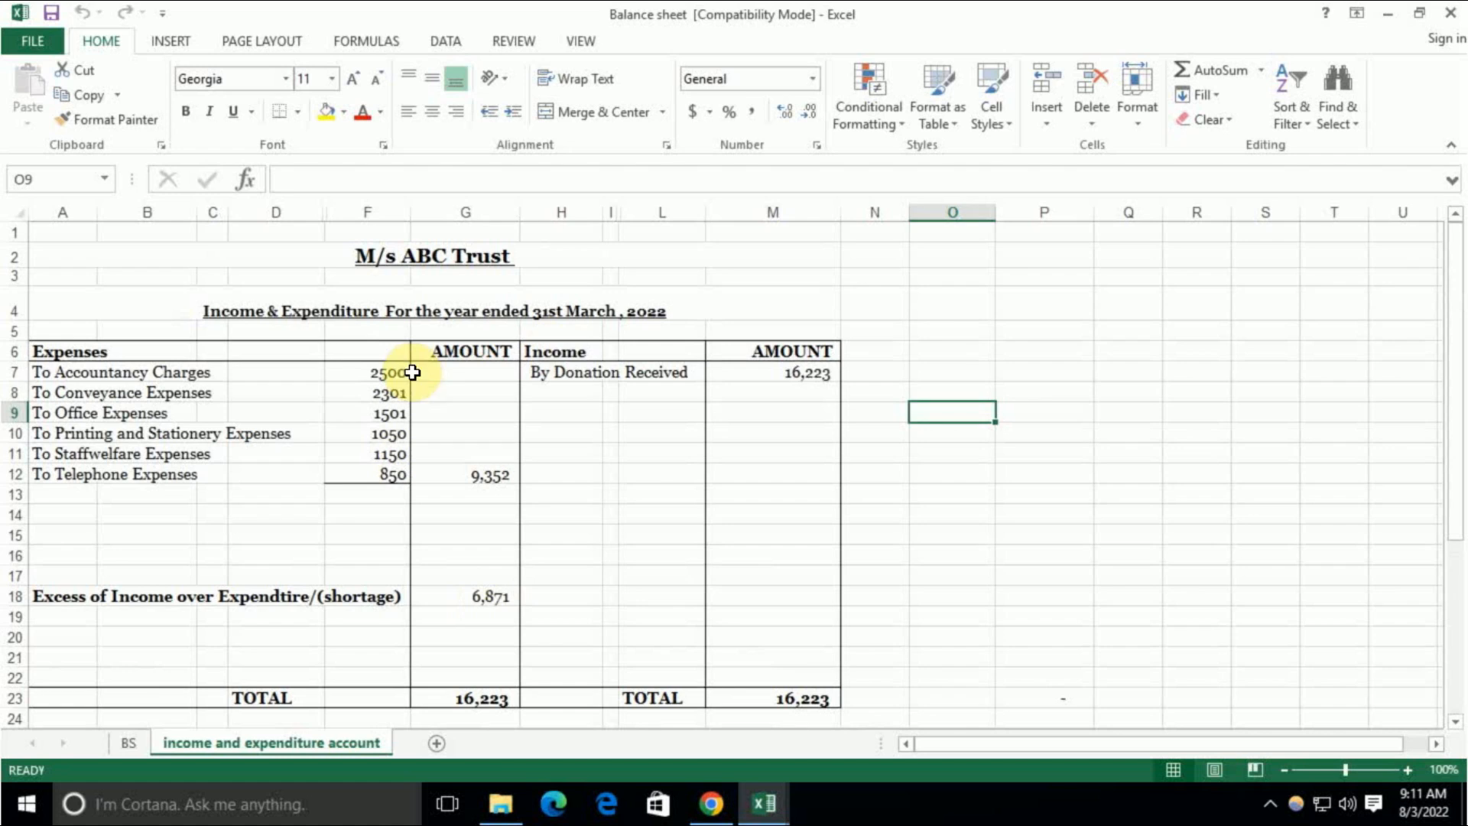
Step: Examine the donation income, the expense items and the excess of income over expenditure in the income and expenditure account
{"action": "left_click", "coordinate": [572, 370]}
{"action": "left_click_drag", "start_coordinate": [84, 375], "coordinate": [183, 478]}
{"action": "left_click", "coordinate": [208, 599]}
{"action": "left_click", "coordinate": [490, 597]}
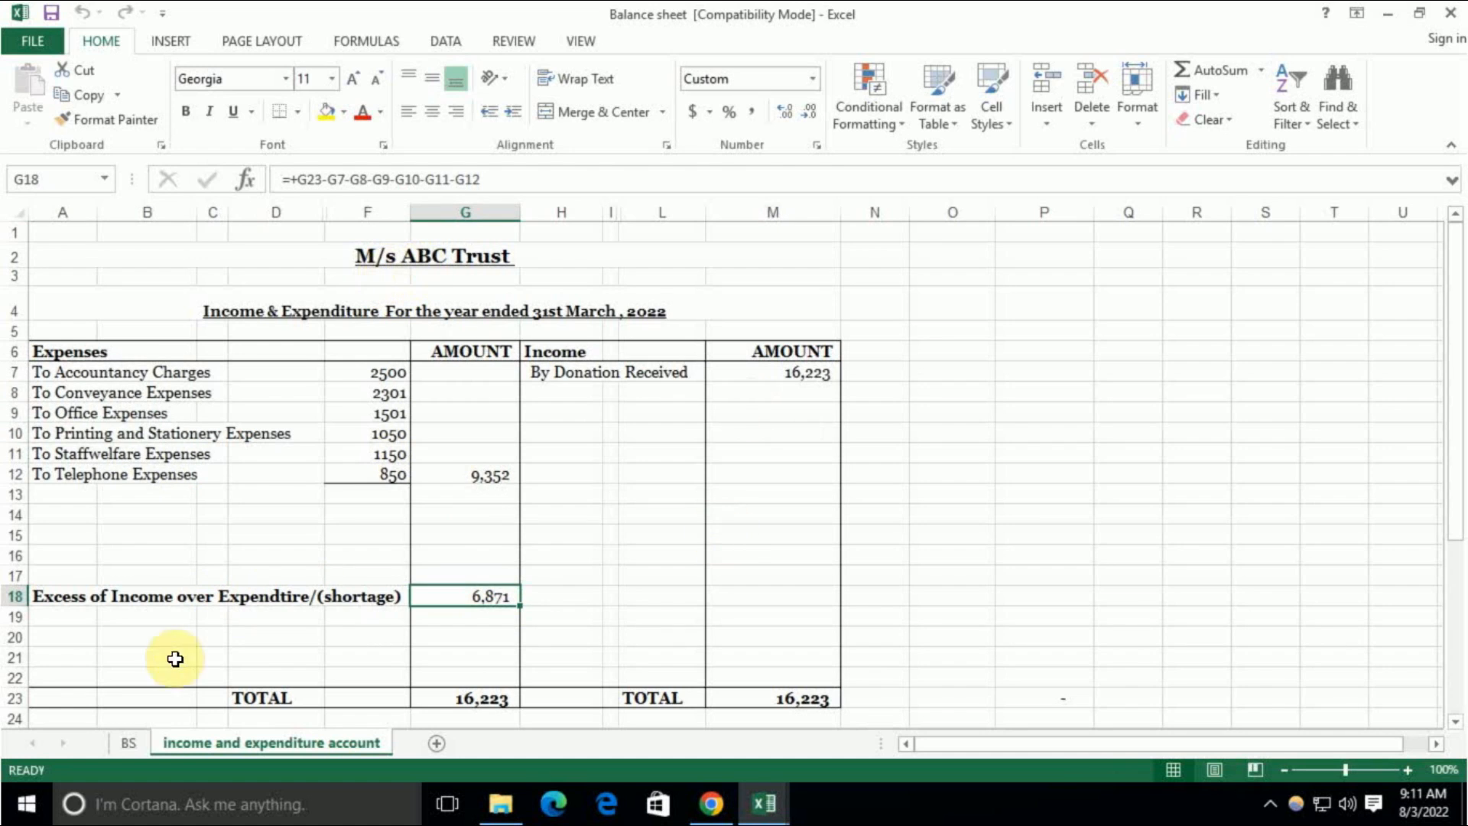
Step: Open the BS sheet and review the trust's liabilities and assets for the period ended 31st March, 2022
{"action": "left_click", "coordinate": [127, 744]}
{"action": "scroll", "coordinate": [512, 672], "scroll_direction": "up", "scroll_amount": 3}
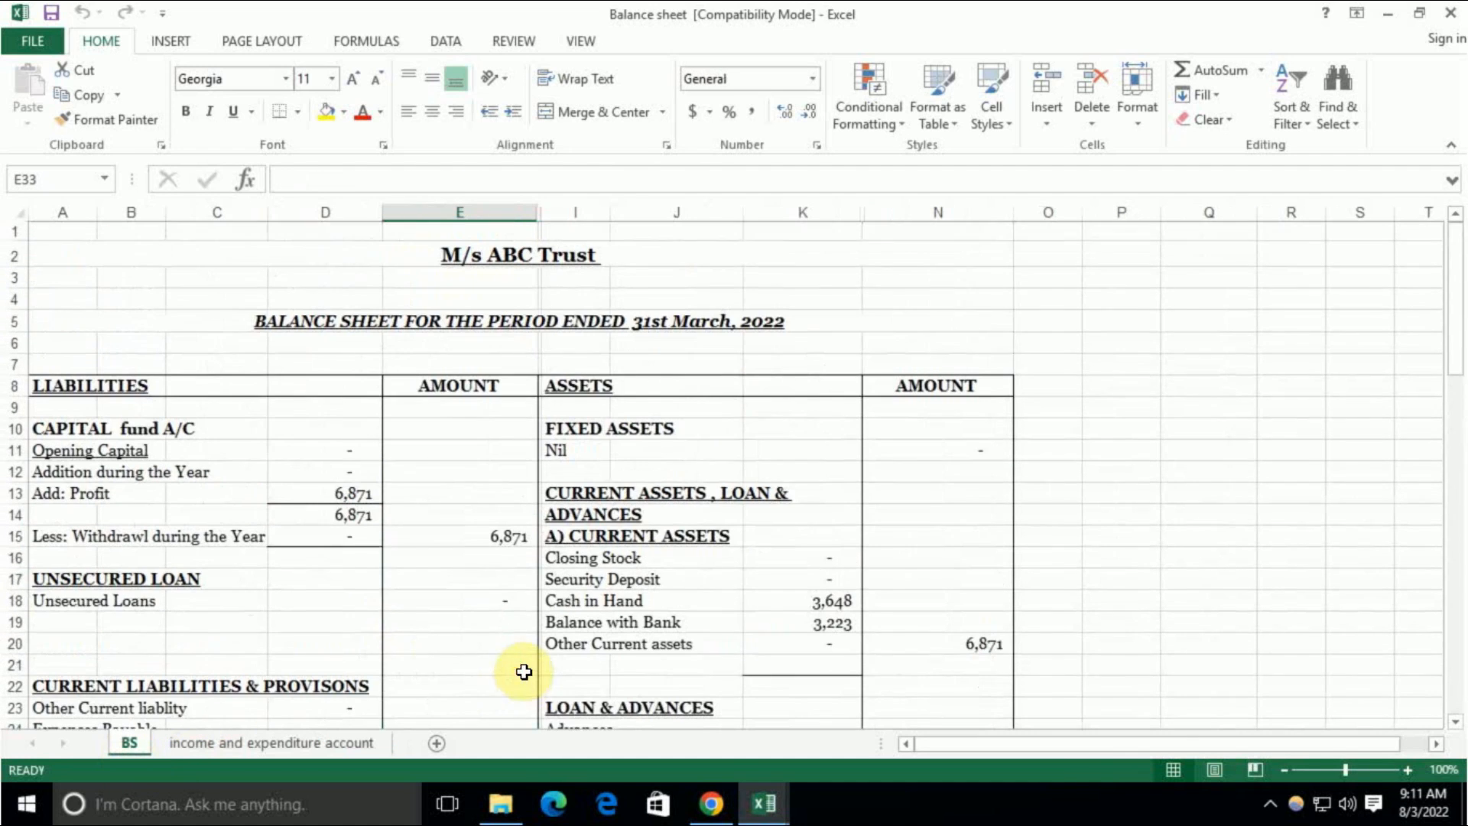
{"action": "scroll", "coordinate": [535, 382], "scroll_direction": "down", "scroll_amount": 2}
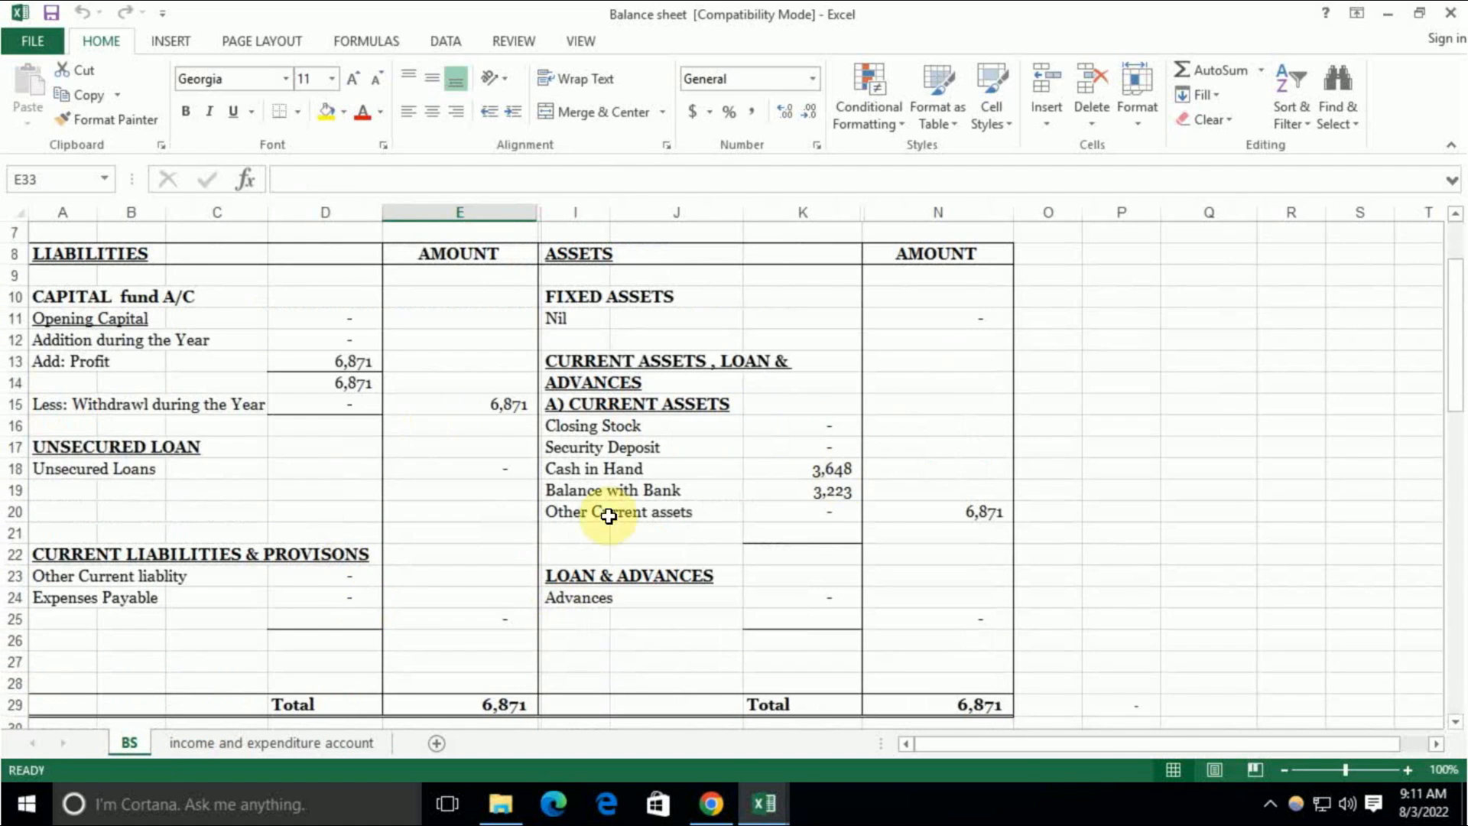
Step: Switch to the ITR7_22_23_V1.3 workbook and check the Other corpus amount in Part A-BS
{"action": "left_click", "coordinate": [1065, 366]}
{"action": "scroll", "coordinate": [1053, 462], "scroll_direction": "up", "scroll_amount": 2}
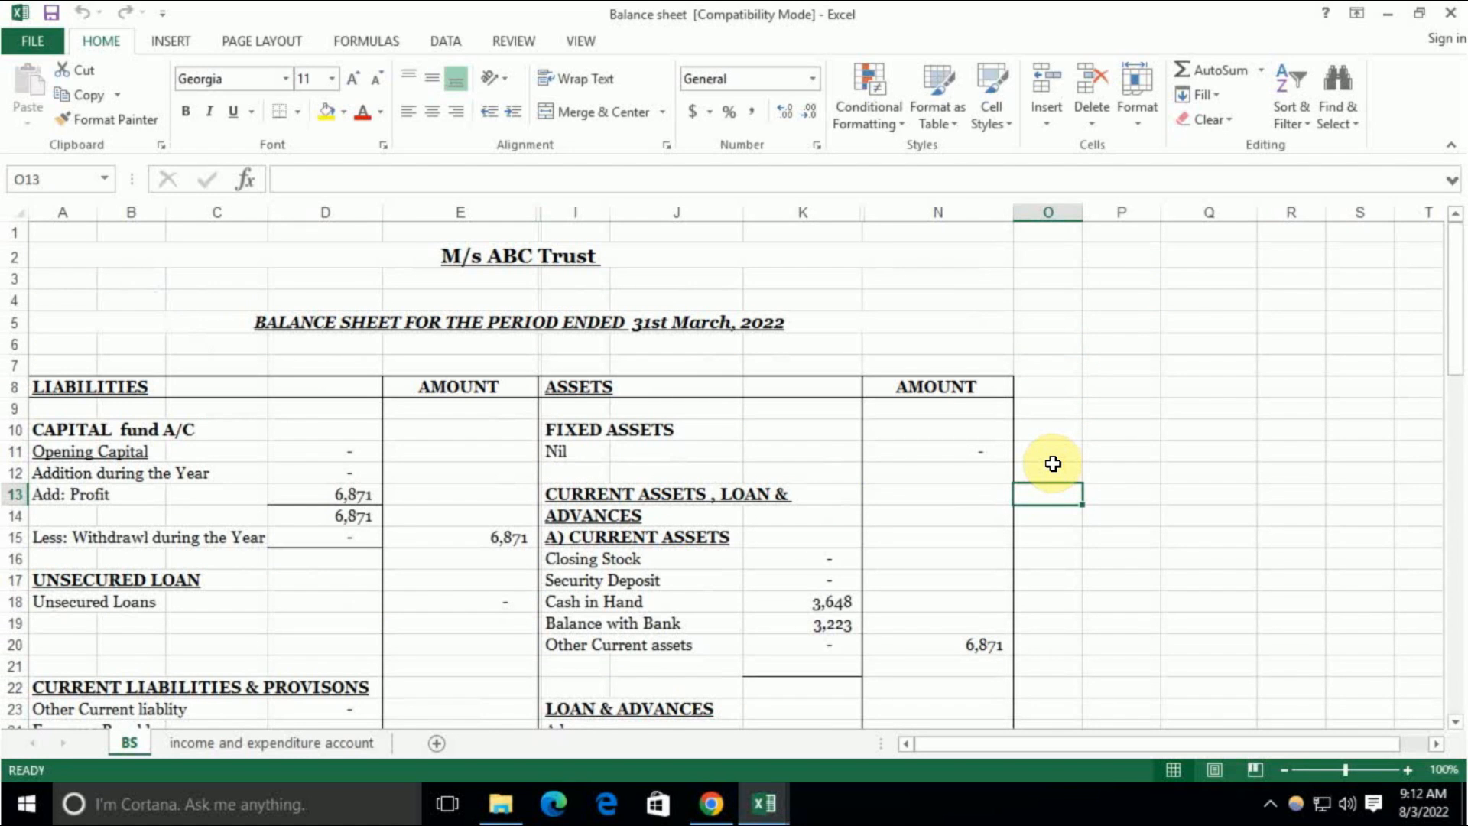
{"action": "left_click", "coordinate": [760, 795]}
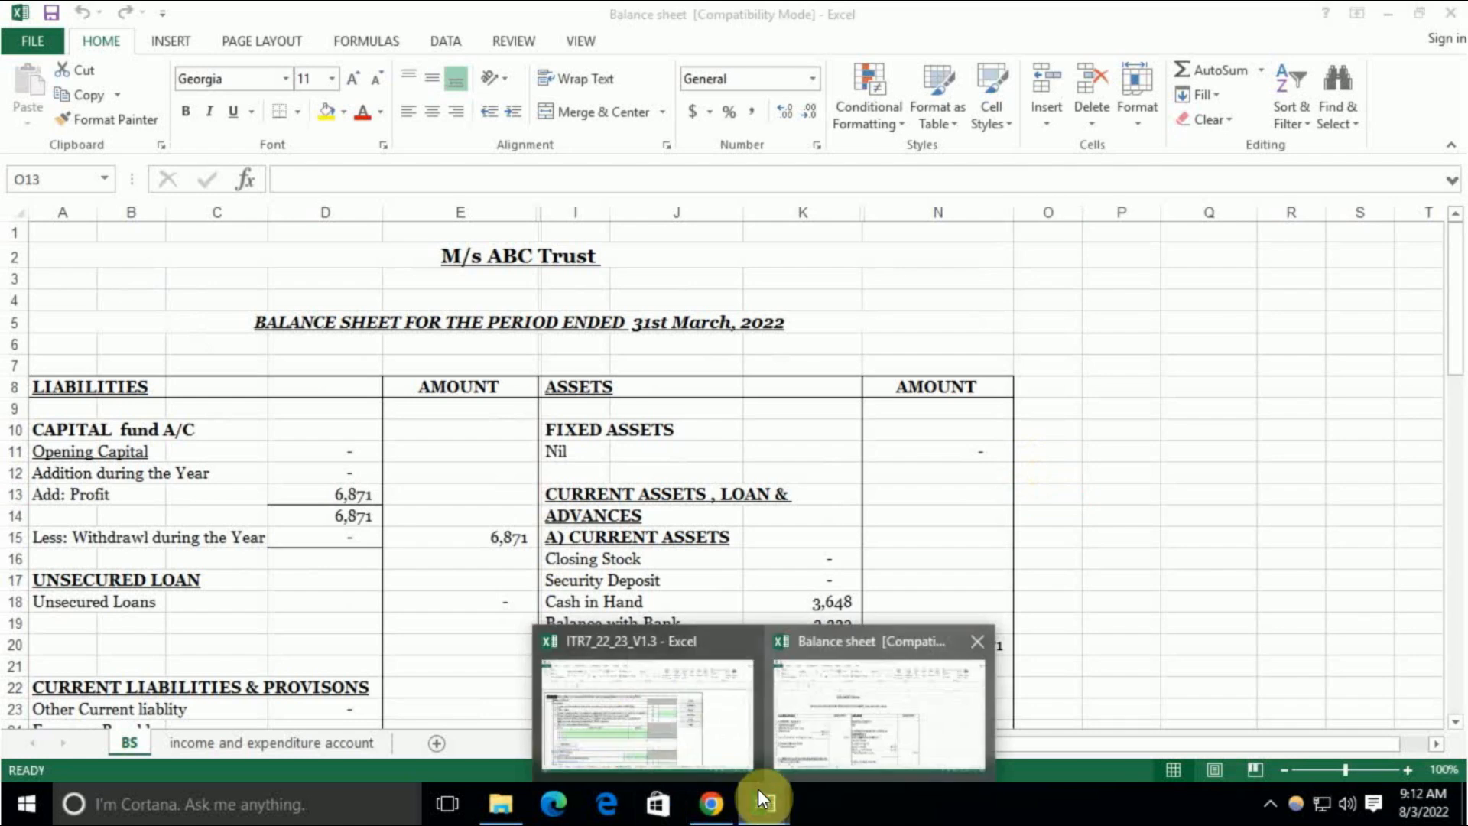
{"action": "left_click", "coordinate": [689, 725]}
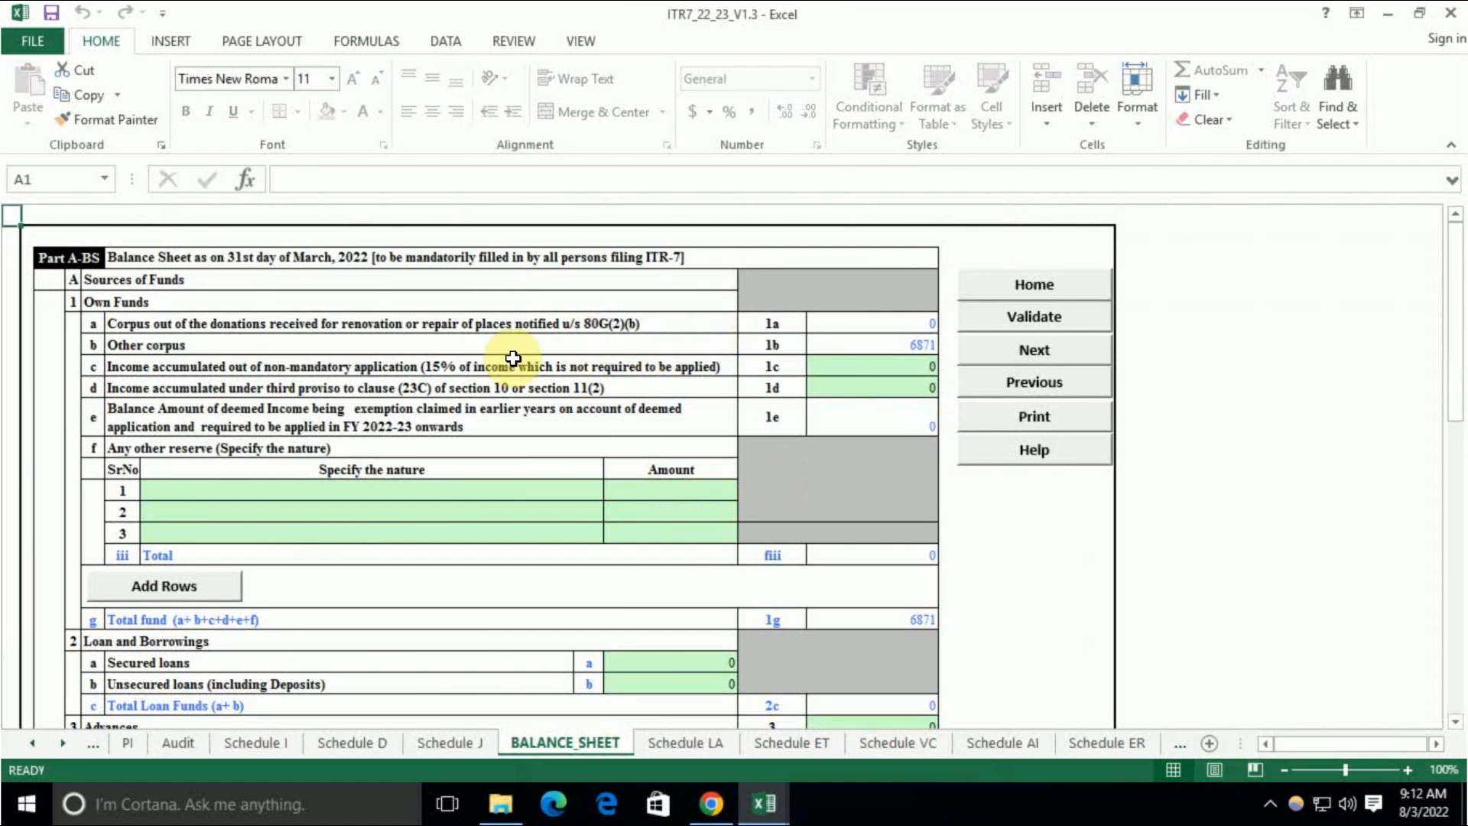
{"action": "left_click", "coordinate": [850, 343]}
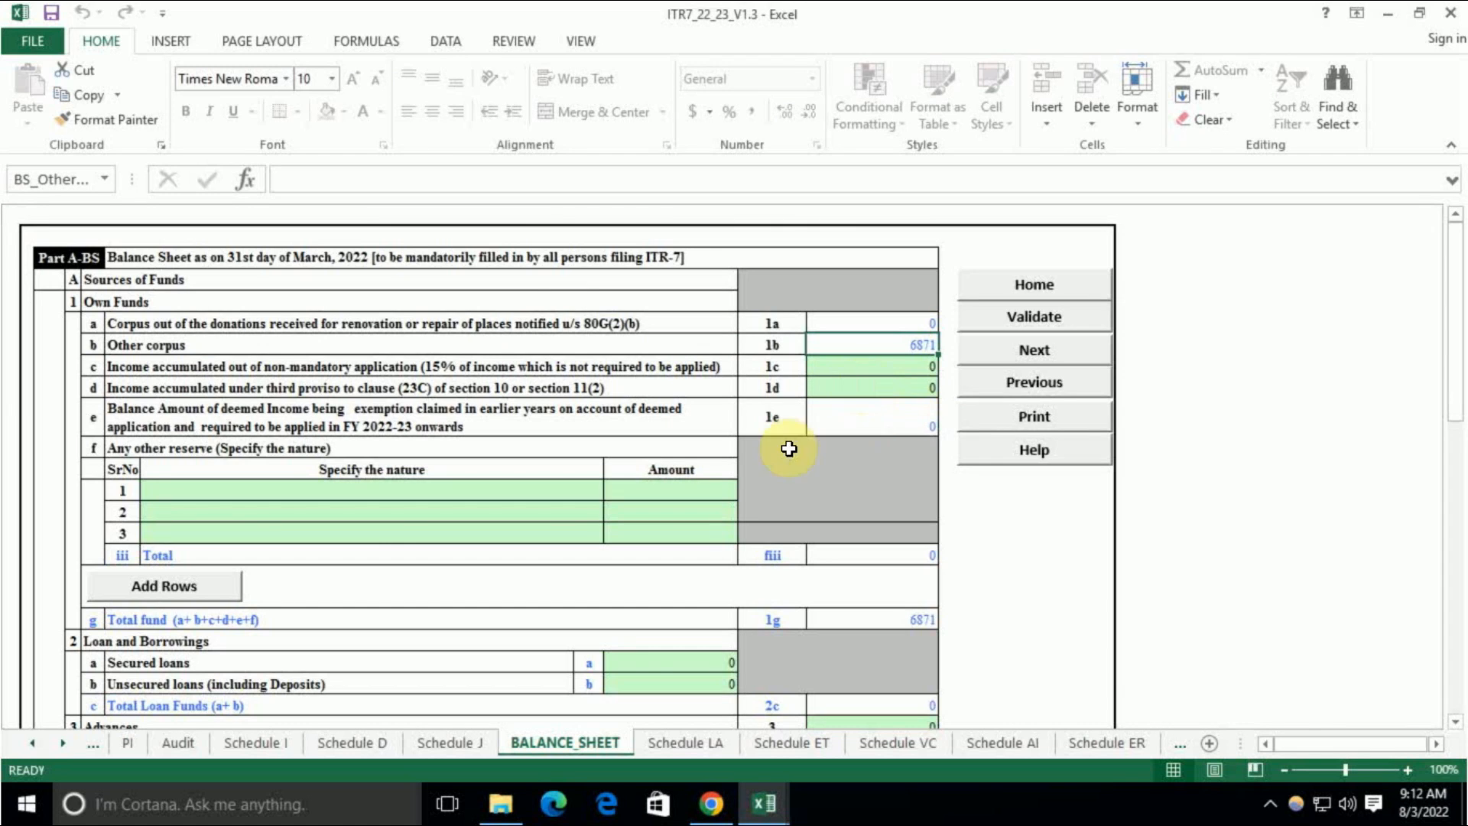
Step: Switch to the Balance sheet workbook and check the excess of income over expenditure in the income and expenditure account
{"action": "left_click", "coordinate": [767, 816]}
{"action": "left_click", "coordinate": [664, 677]}
{"action": "left_click", "coordinate": [896, 711]}
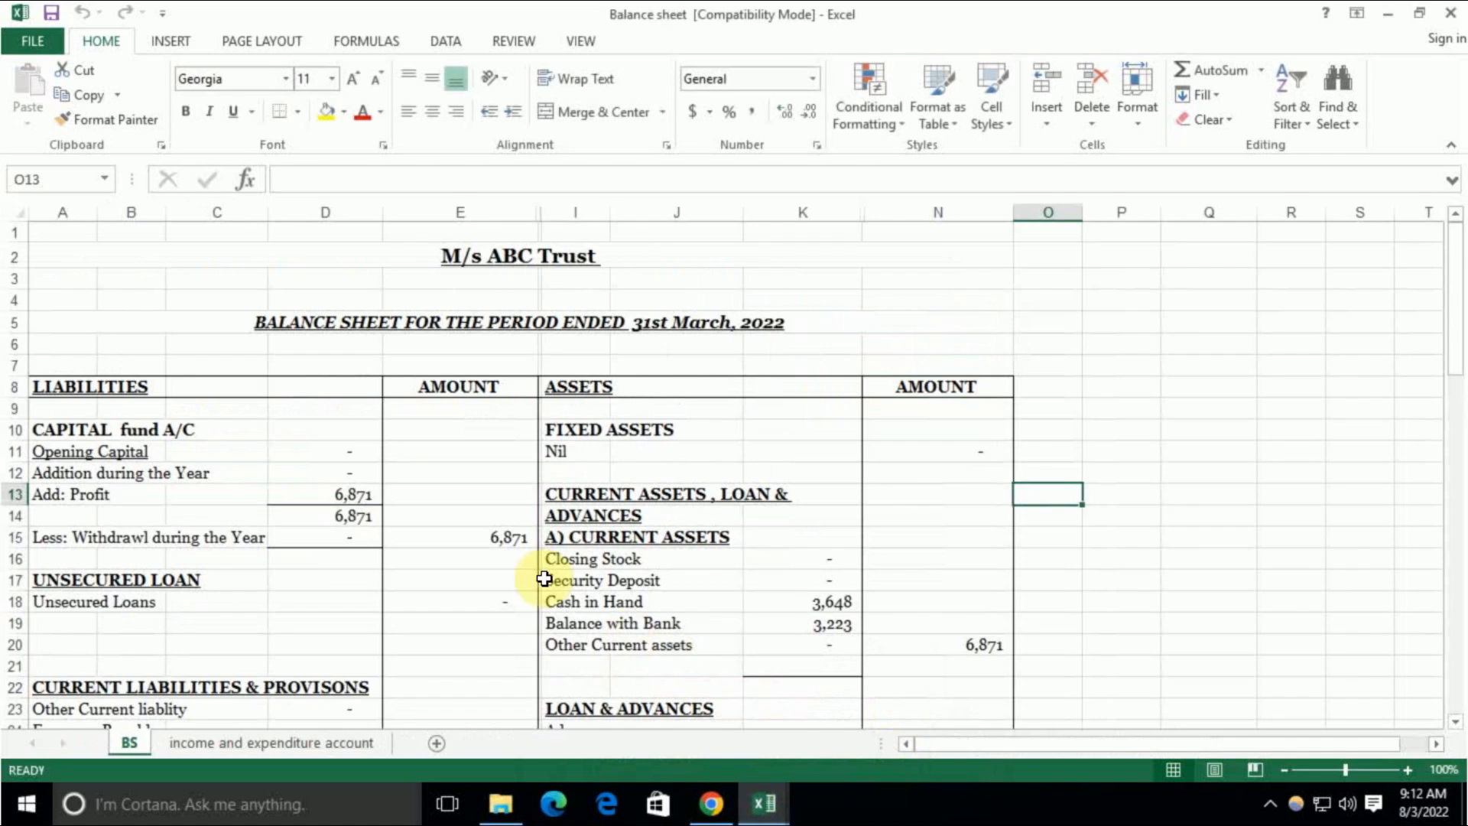
{"action": "scroll", "coordinate": [506, 543], "scroll_direction": "down", "scroll_amount": 2}
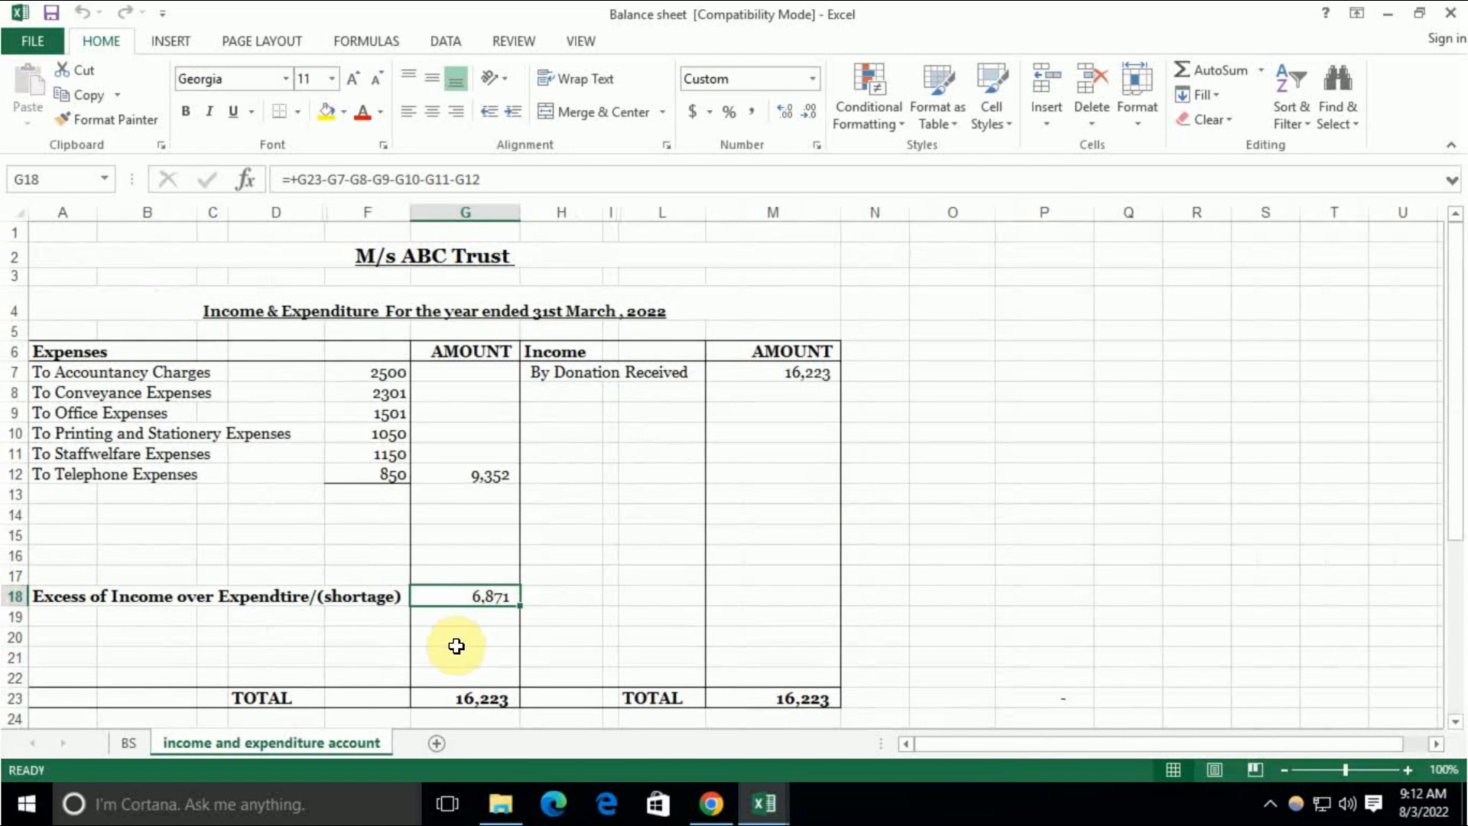
Step: Return to the ITR-7 workbook and check the Other corpus and Total fund amounts under Own Funds
{"action": "mouse_move", "coordinate": [763, 803]}
{"action": "left_click", "coordinate": [701, 680]}
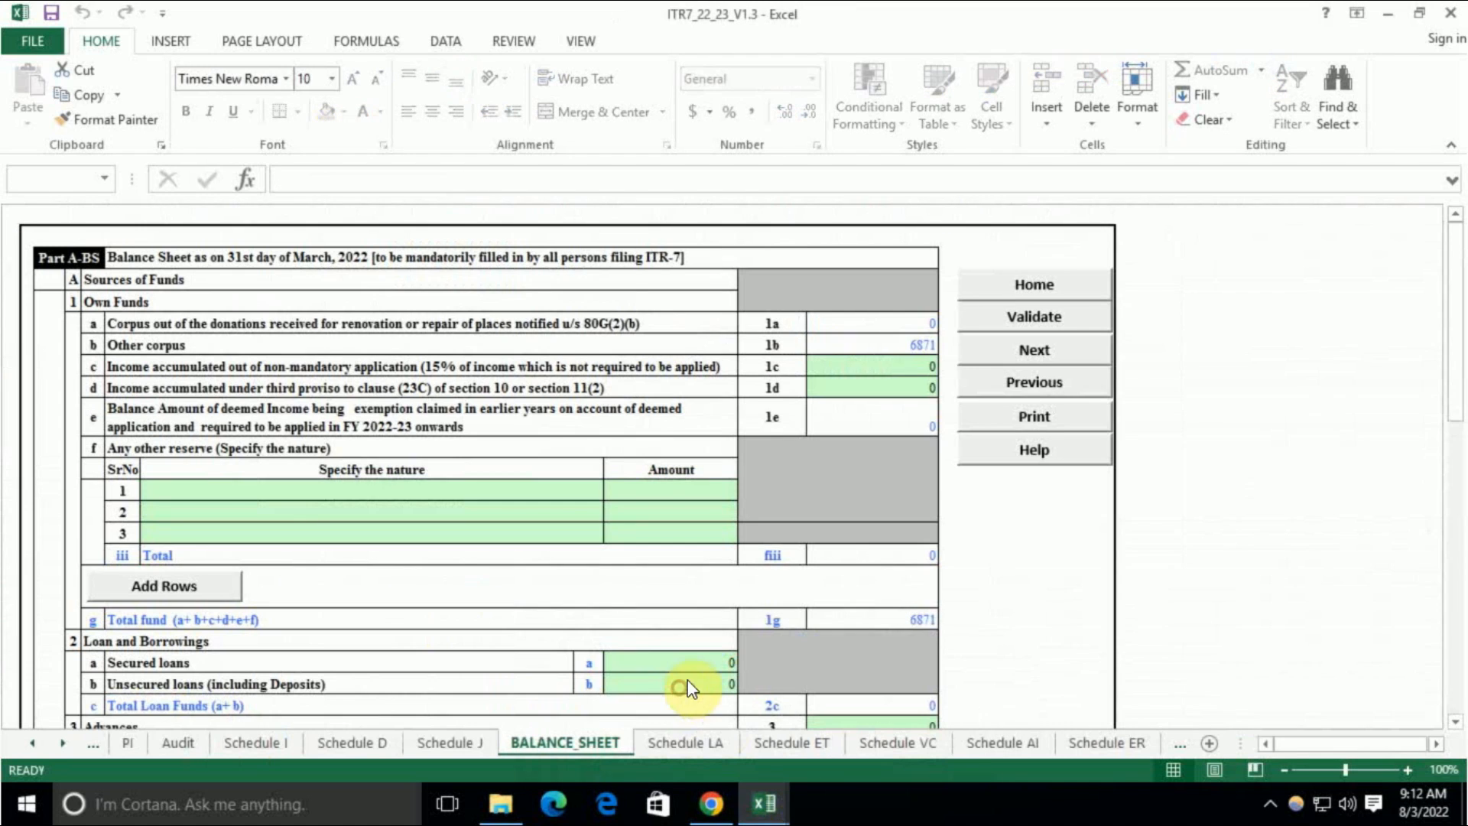
{"action": "left_click", "coordinate": [544, 355]}
{"action": "left_click", "coordinate": [876, 341]}
{"action": "scroll", "coordinate": [515, 456], "scroll_direction": "down", "scroll_amount": 3}
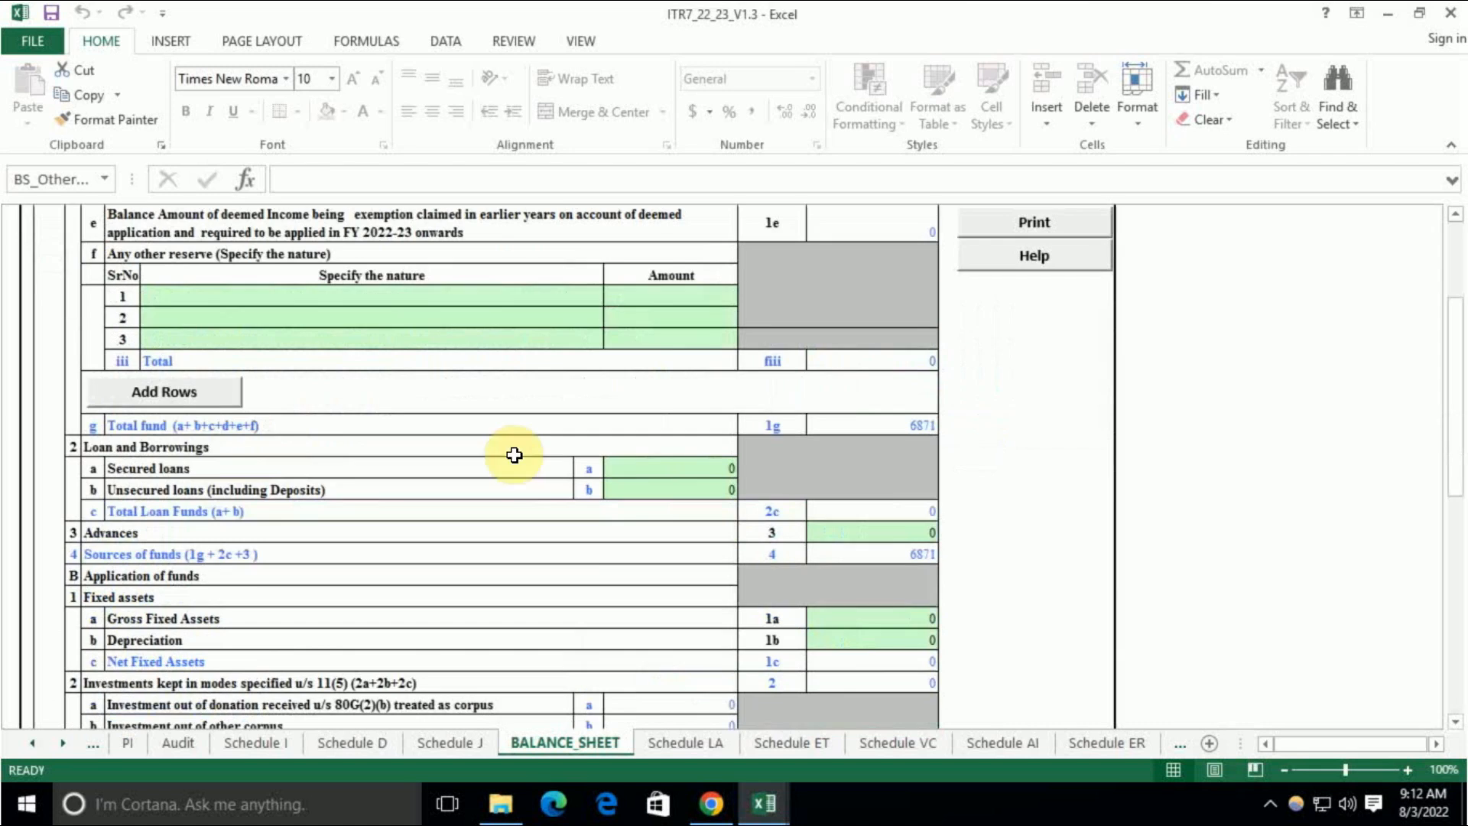
{"action": "left_click", "coordinate": [877, 424]}
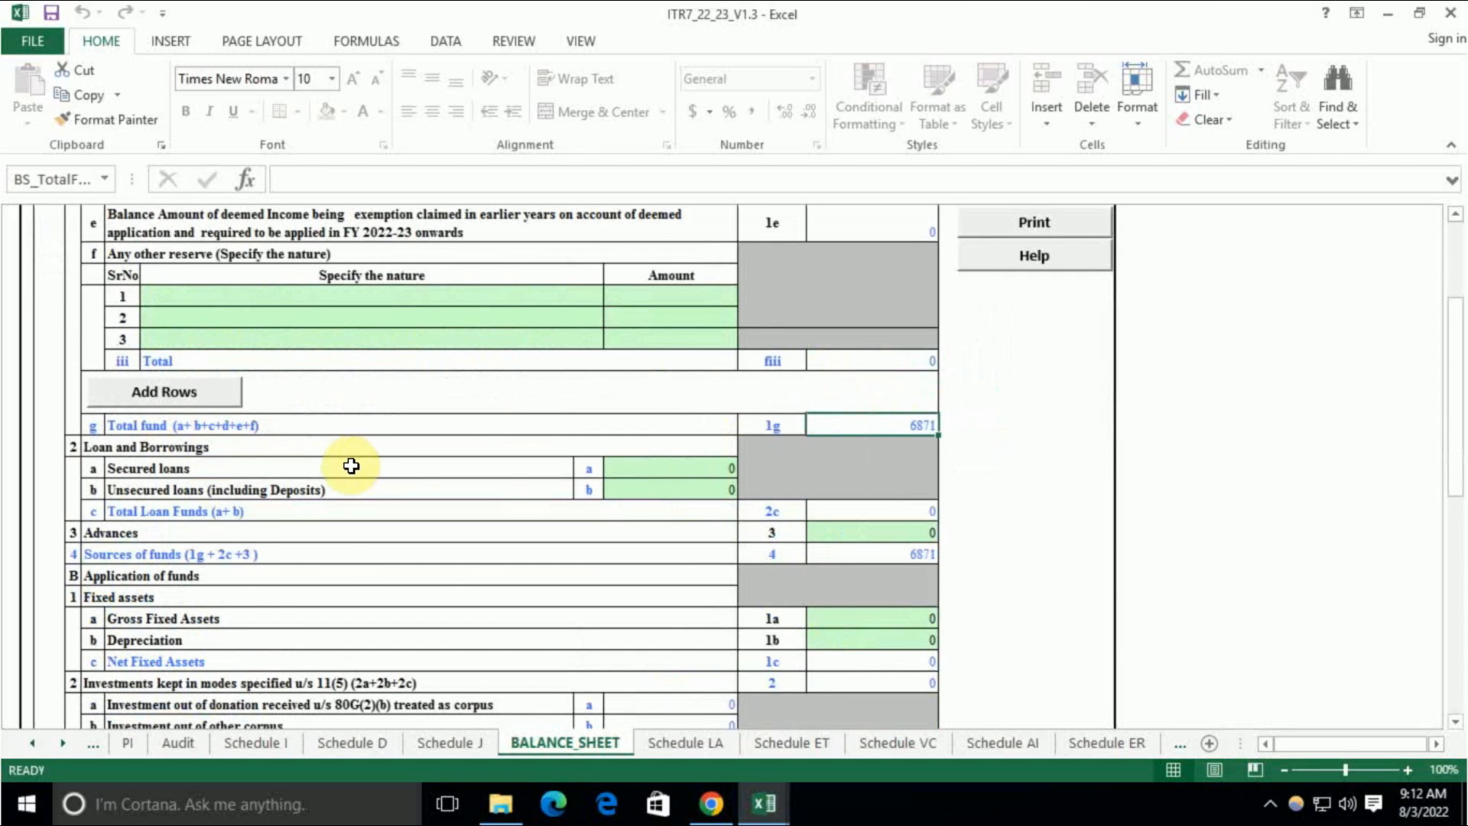
Step: Review the loans, advances and application of funds in Part A-BS down to the current assets section
{"action": "scroll", "coordinate": [469, 564], "scroll_direction": "down", "scroll_amount": 1}
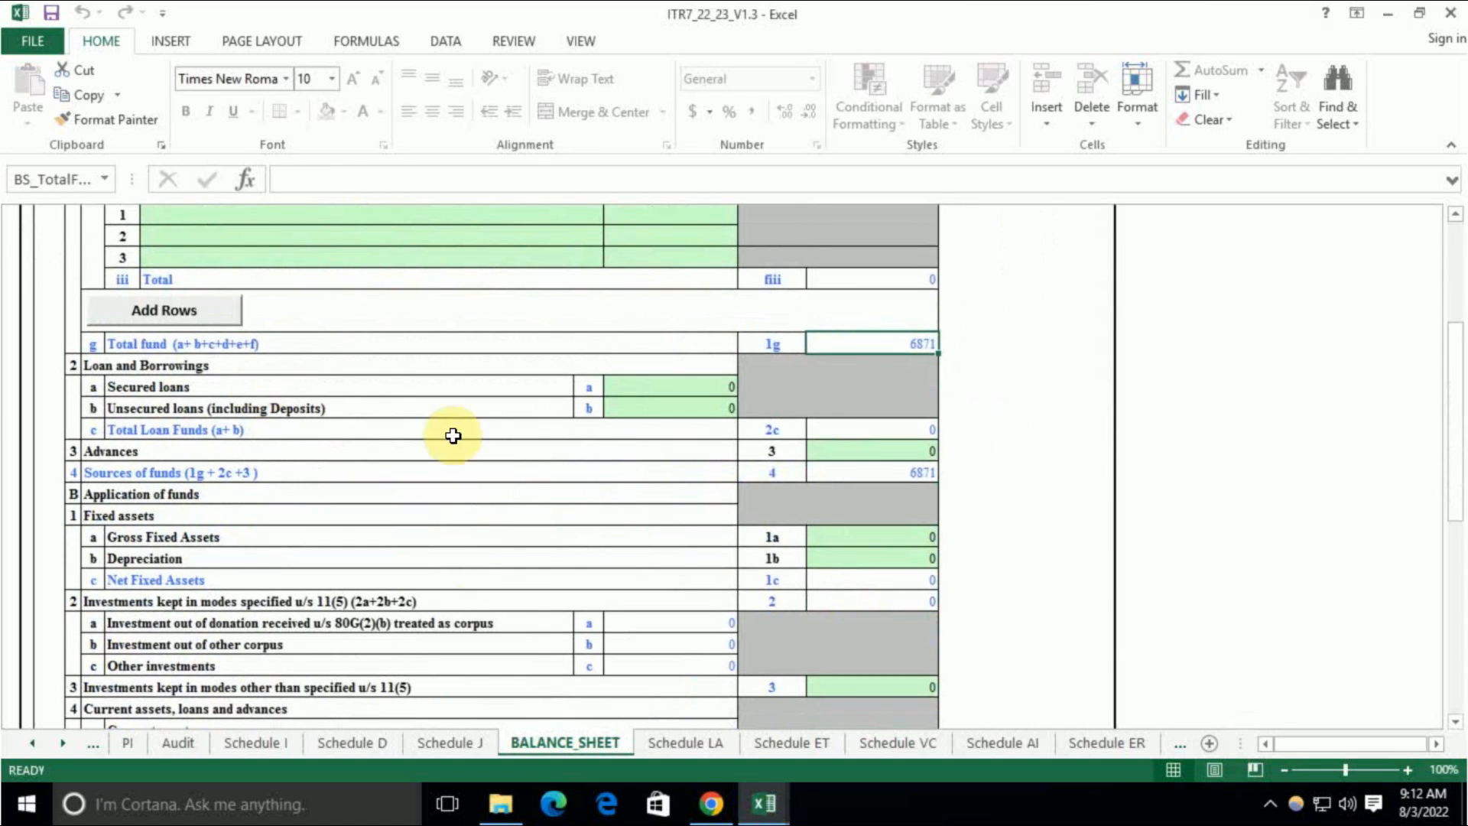
{"action": "scroll", "coordinate": [245, 520], "scroll_direction": "down", "scroll_amount": 1}
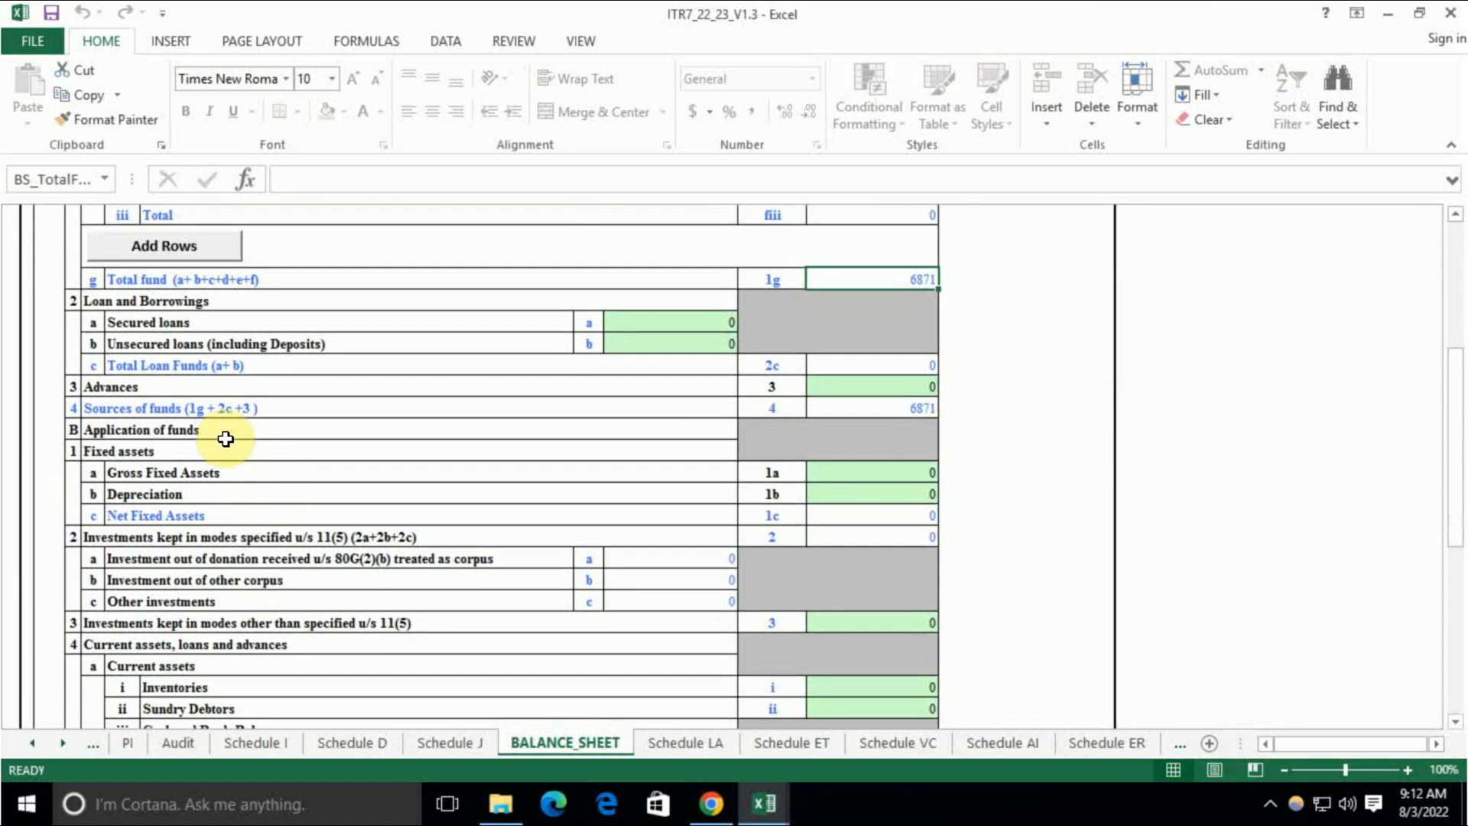
{"action": "scroll", "coordinate": [345, 497], "scroll_direction": "down", "scroll_amount": 1}
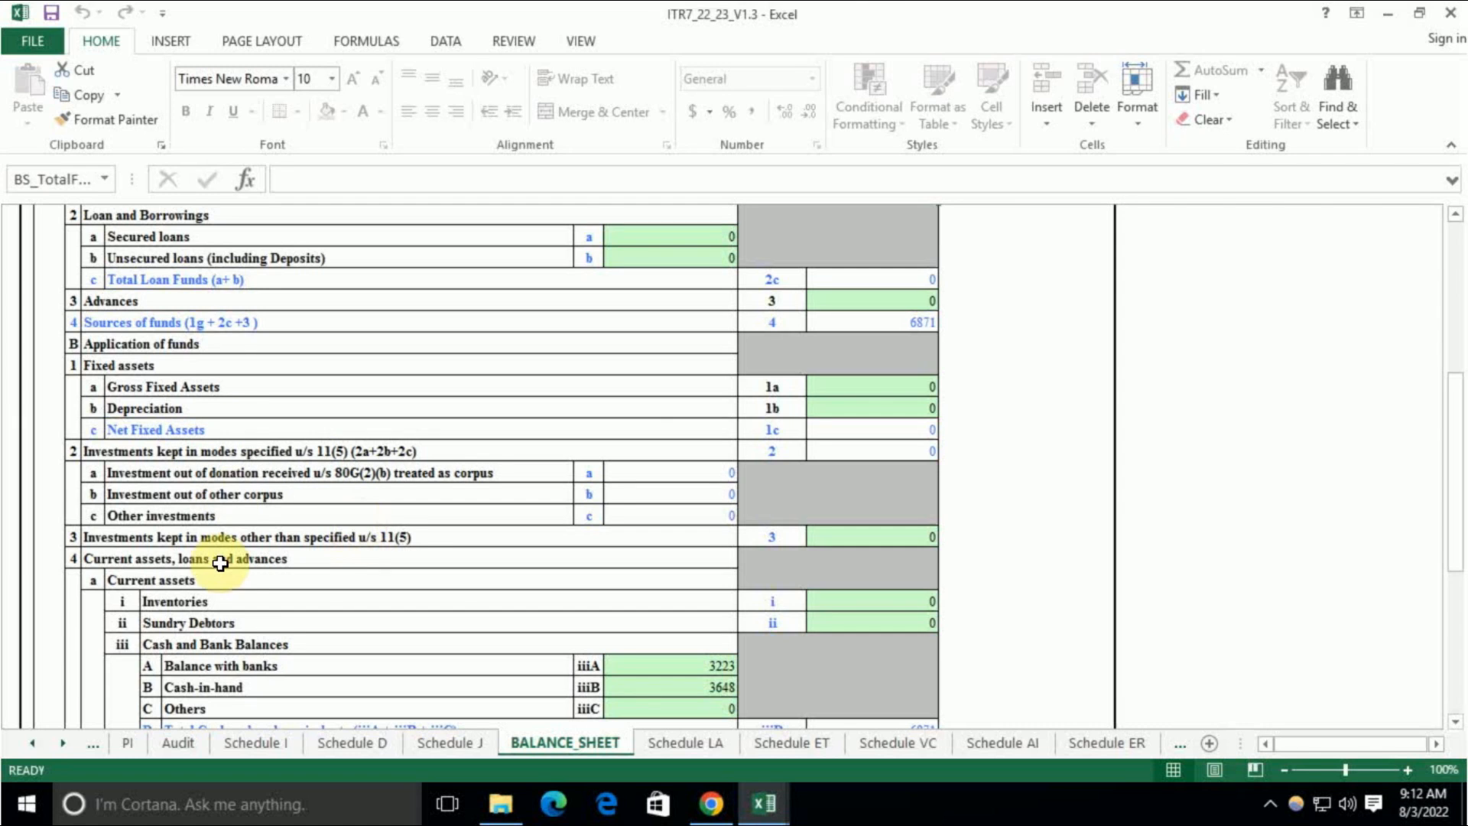
{"action": "scroll", "coordinate": [229, 604], "scroll_direction": "down", "scroll_amount": 2}
{"action": "left_click", "coordinate": [123, 429]}
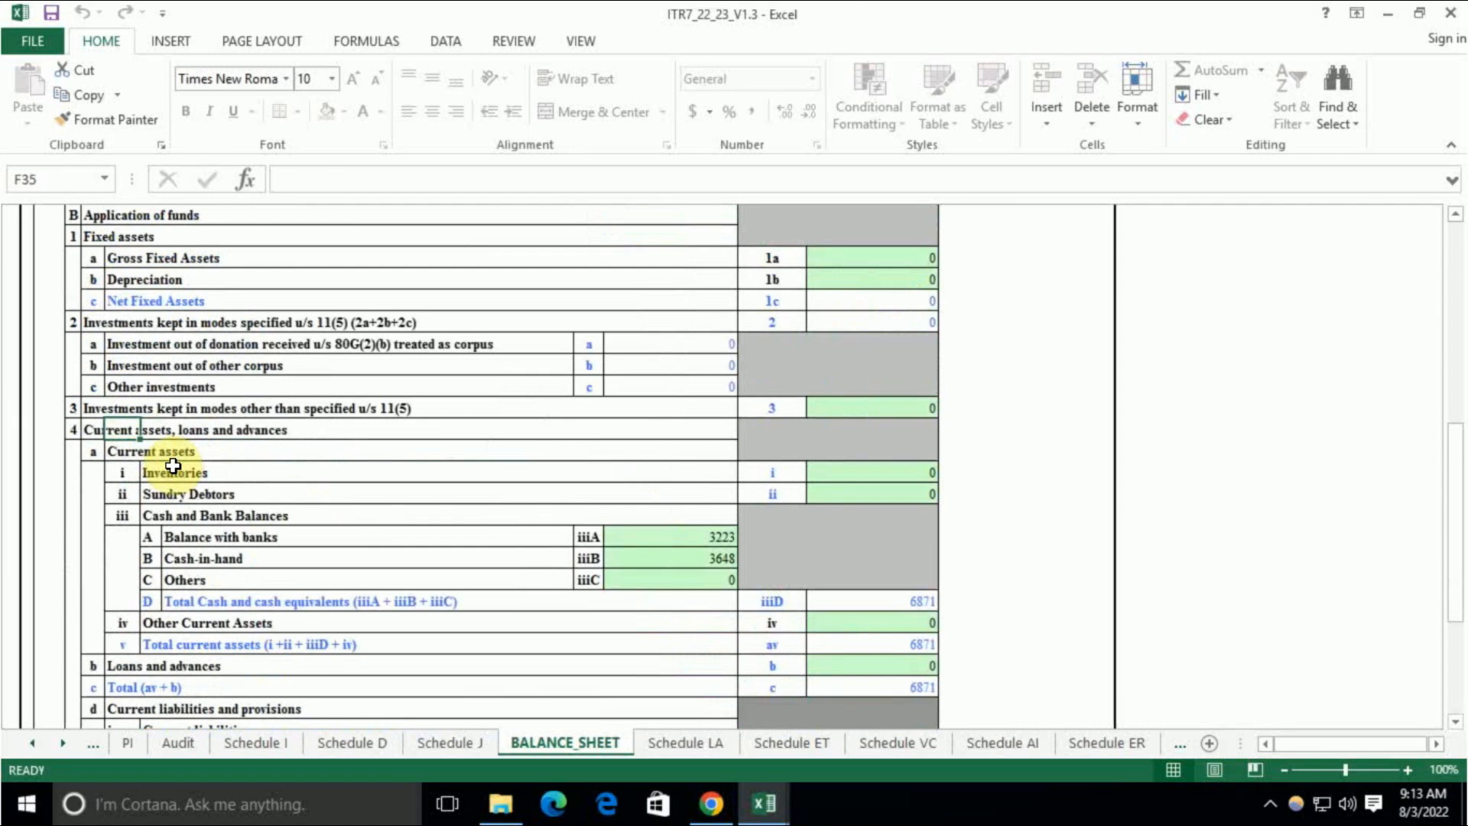
{"action": "left_click", "coordinate": [111, 450]}
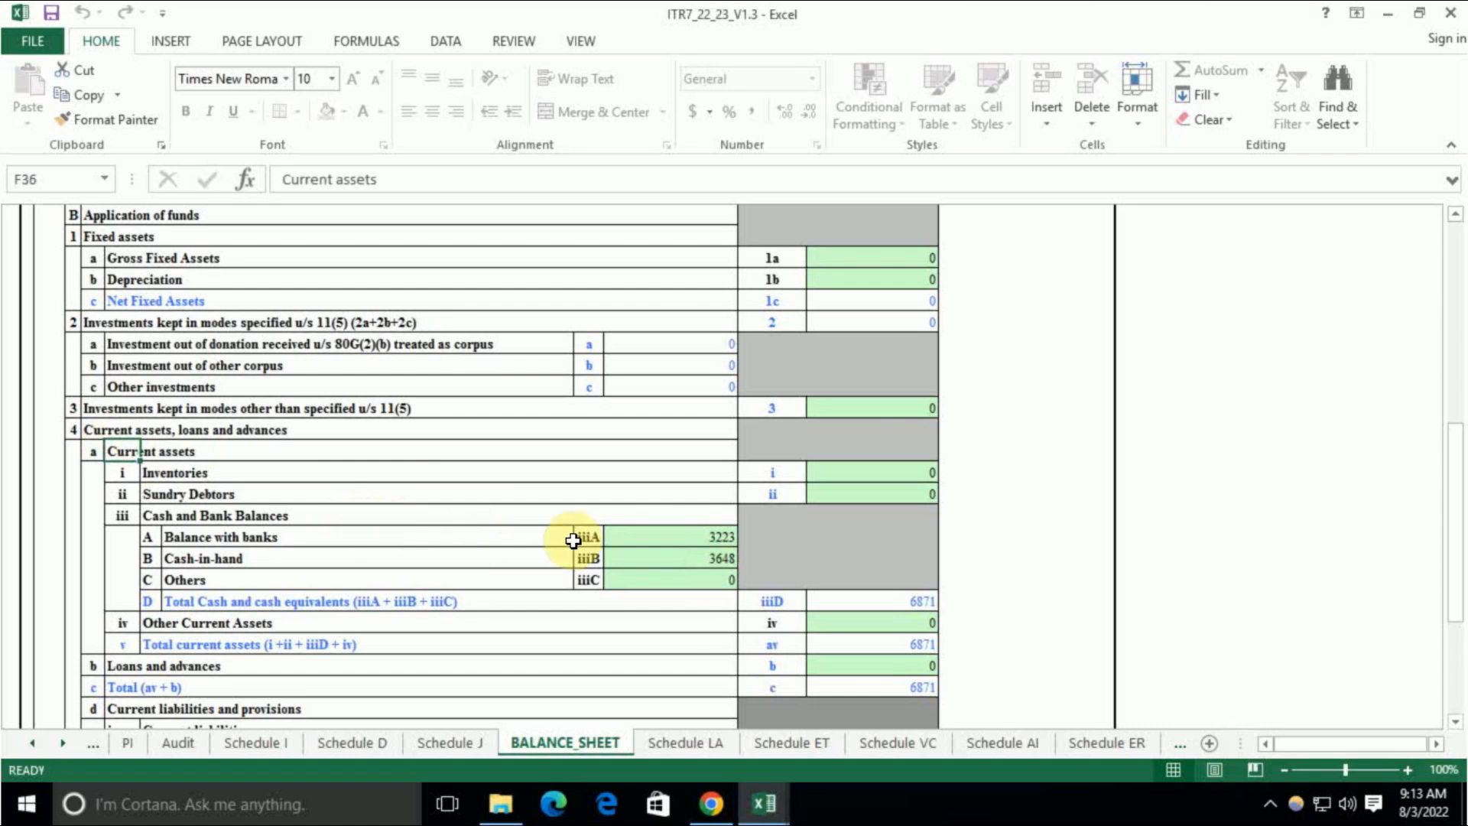
Step: Open the BS sheet of the Balance sheet workbook and check the profit, capital fund, cash in hand and bank balance
{"action": "left_click", "coordinate": [765, 804]}
{"action": "left_click", "coordinate": [144, 745]}
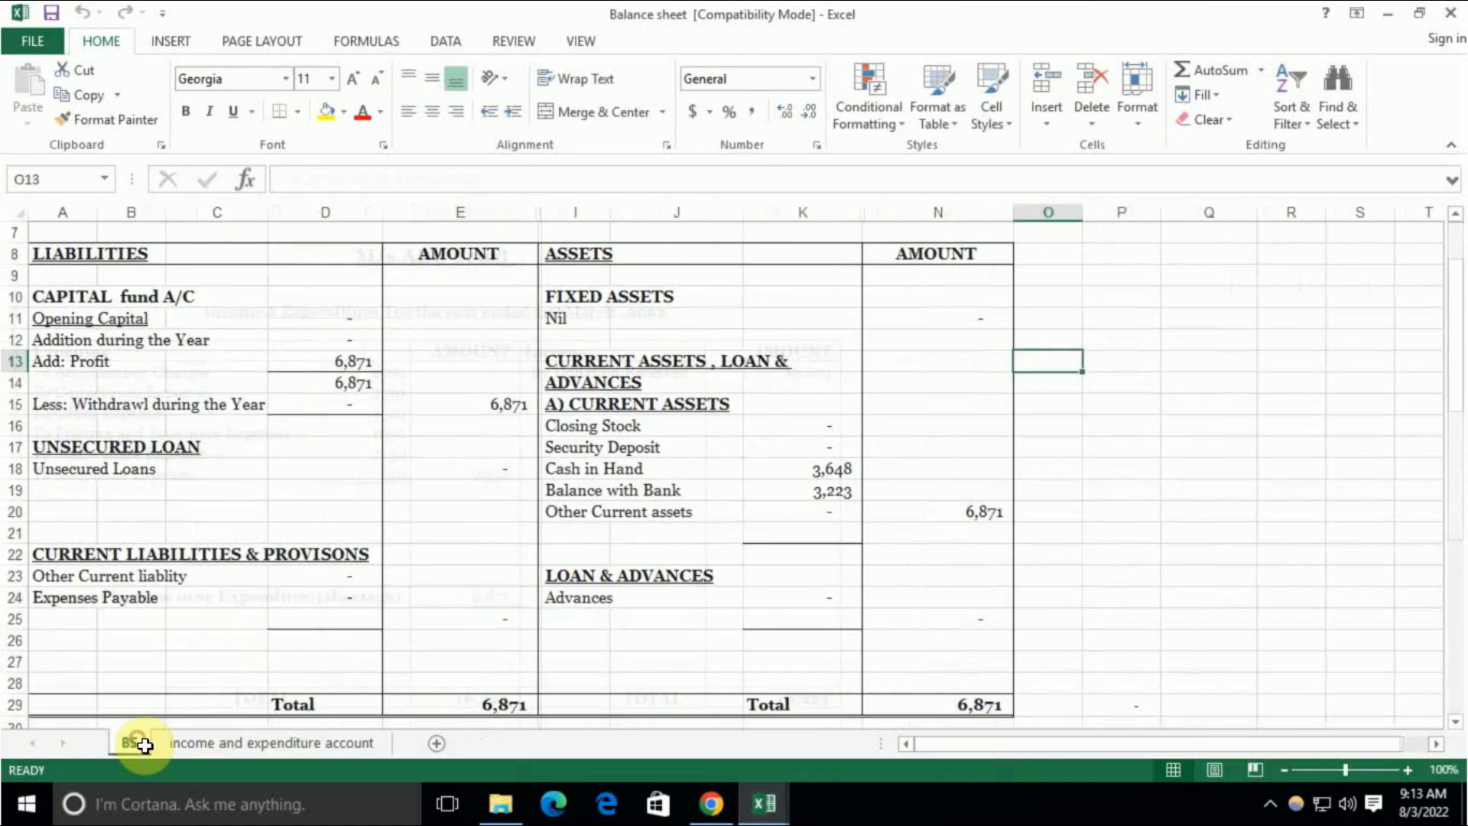
{"action": "scroll", "coordinate": [390, 562], "scroll_direction": "up", "scroll_amount": 2}
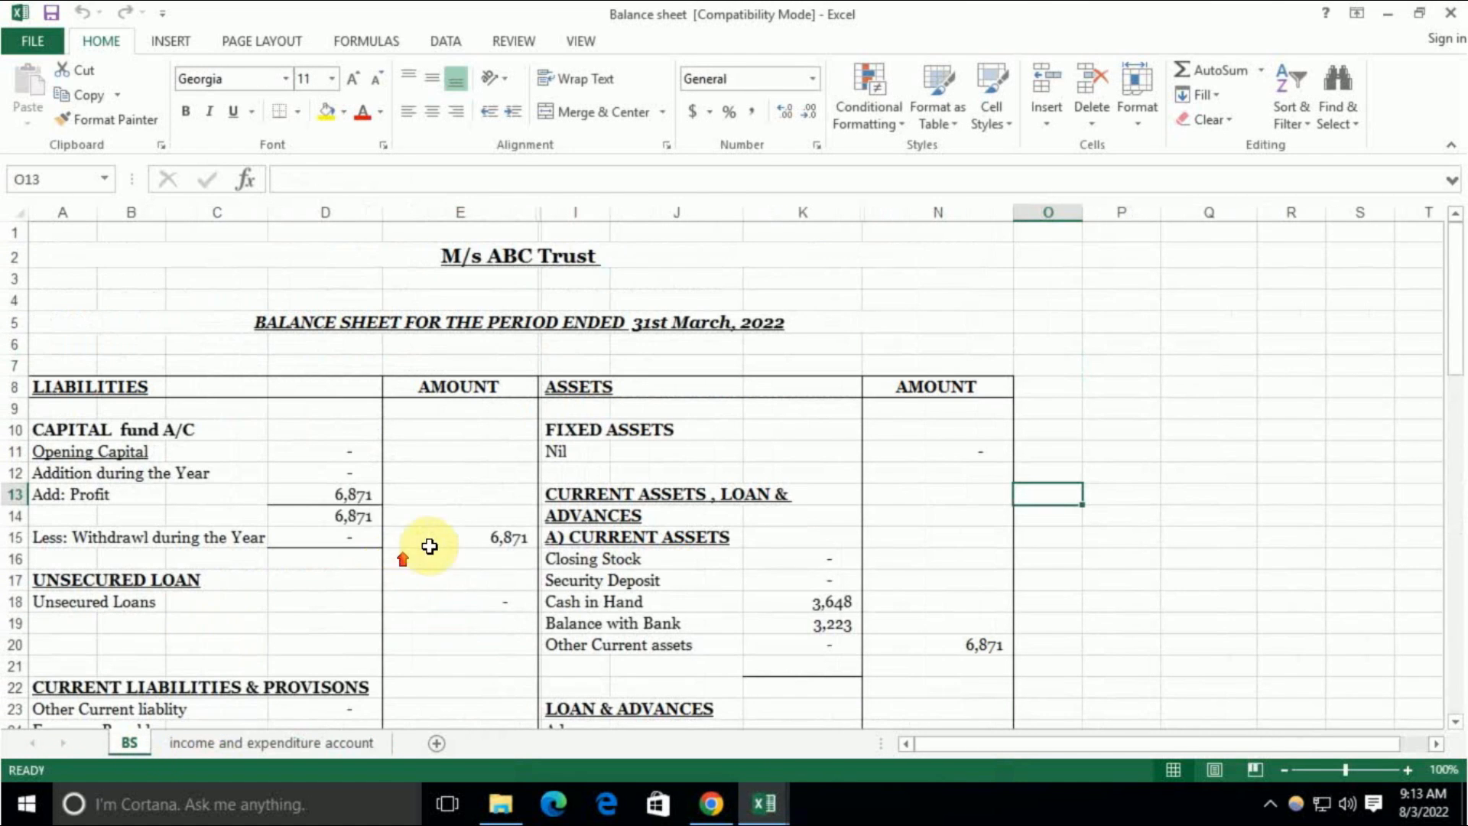
{"action": "left_click", "coordinate": [348, 493]}
{"action": "left_click", "coordinate": [498, 539]}
{"action": "scroll", "coordinate": [482, 602], "scroll_direction": "down", "scroll_amount": 1}
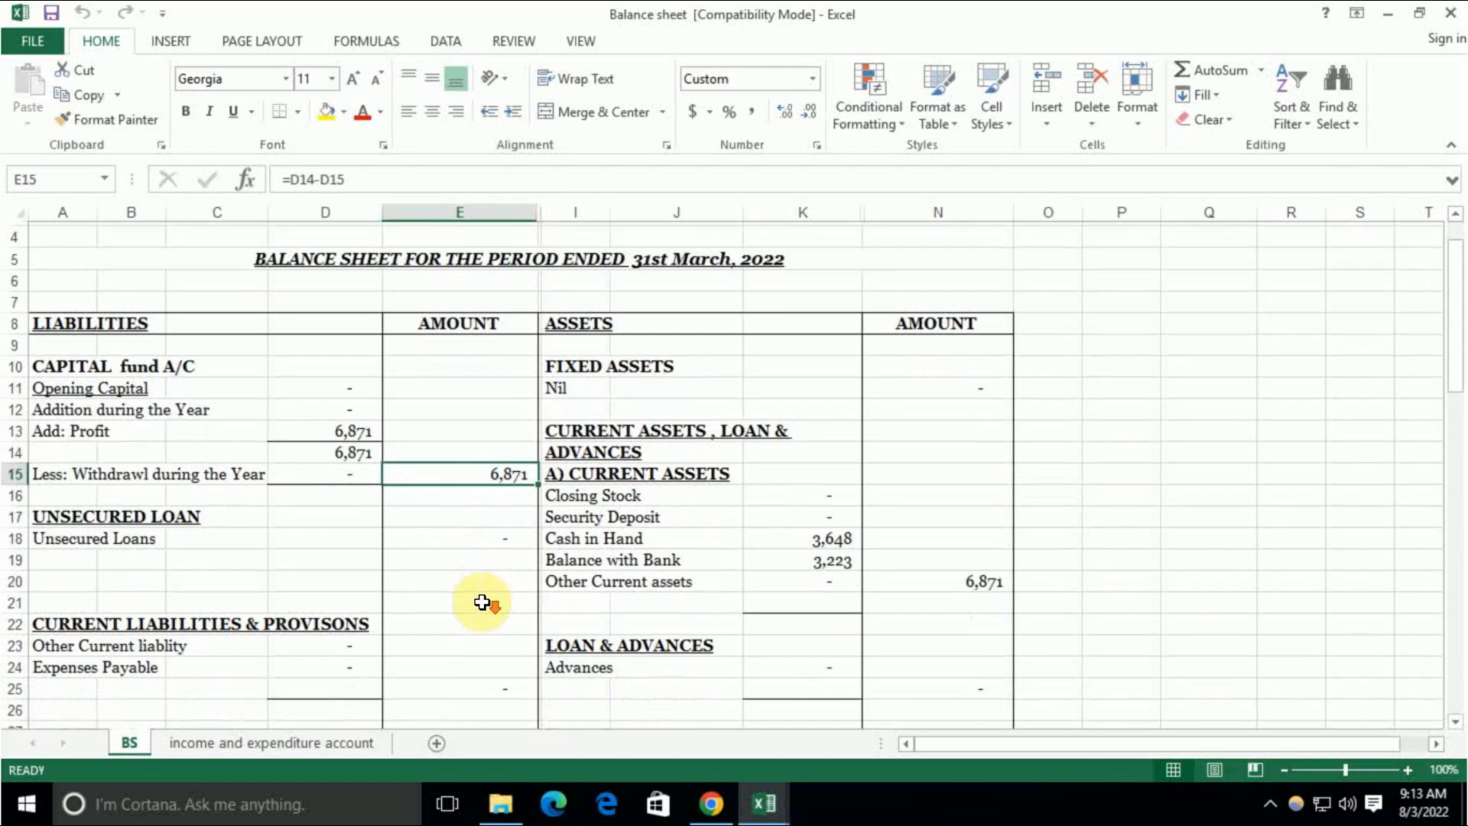
{"action": "left_click", "coordinate": [841, 539]}
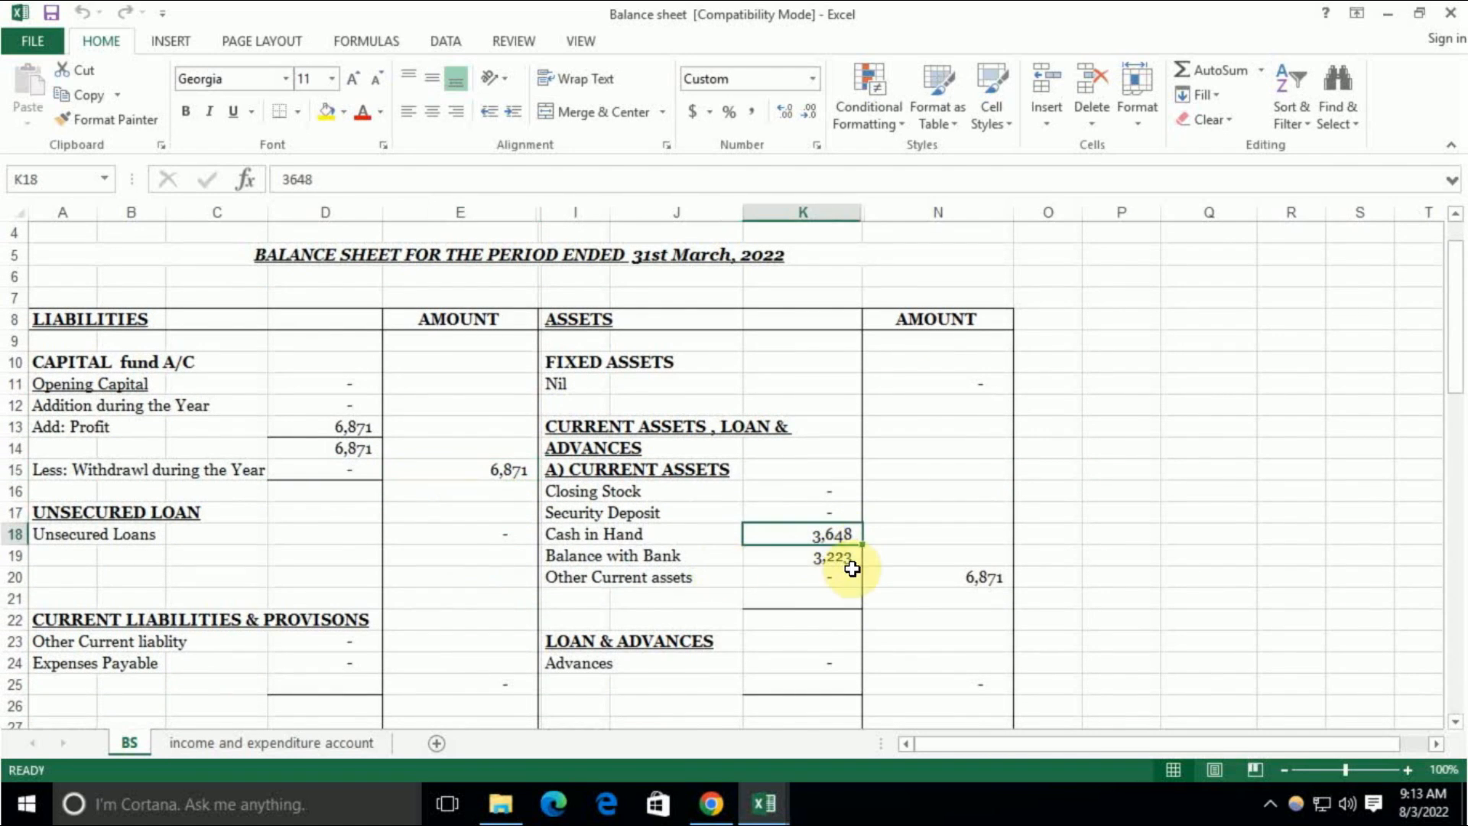
{"action": "left_click", "coordinate": [848, 562]}
Step: Return to the ITR-7 workbook and check the Balance with banks, Cash-in-hand and Other Current Assets entries
{"action": "mouse_move", "coordinate": [757, 795]}
{"action": "left_click", "coordinate": [543, 696]}
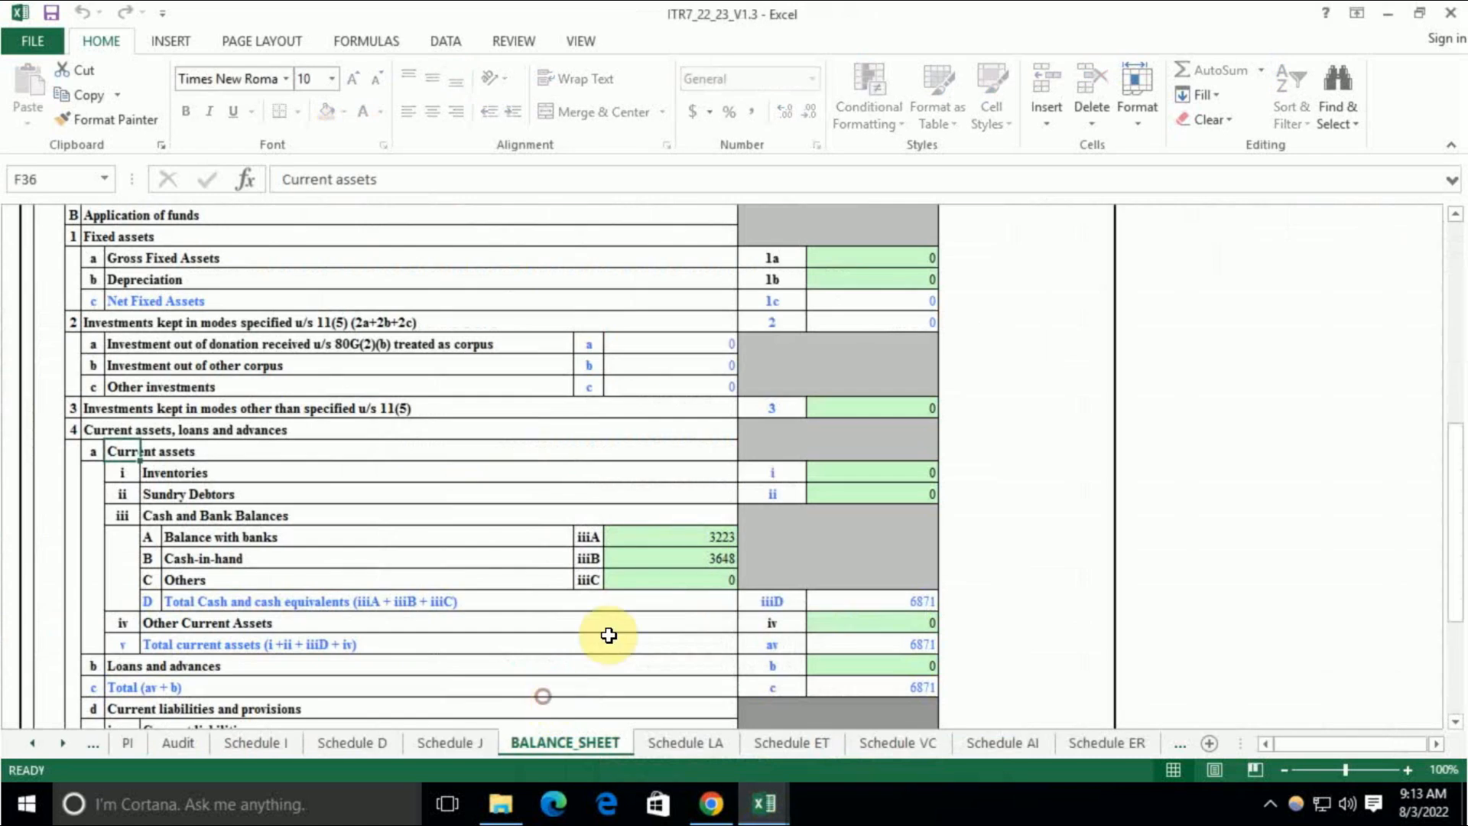
{"action": "left_click", "coordinate": [690, 535]}
{"action": "left_click", "coordinate": [711, 559]}
{"action": "scroll", "coordinate": [712, 611], "scroll_direction": "down", "scroll_amount": 2}
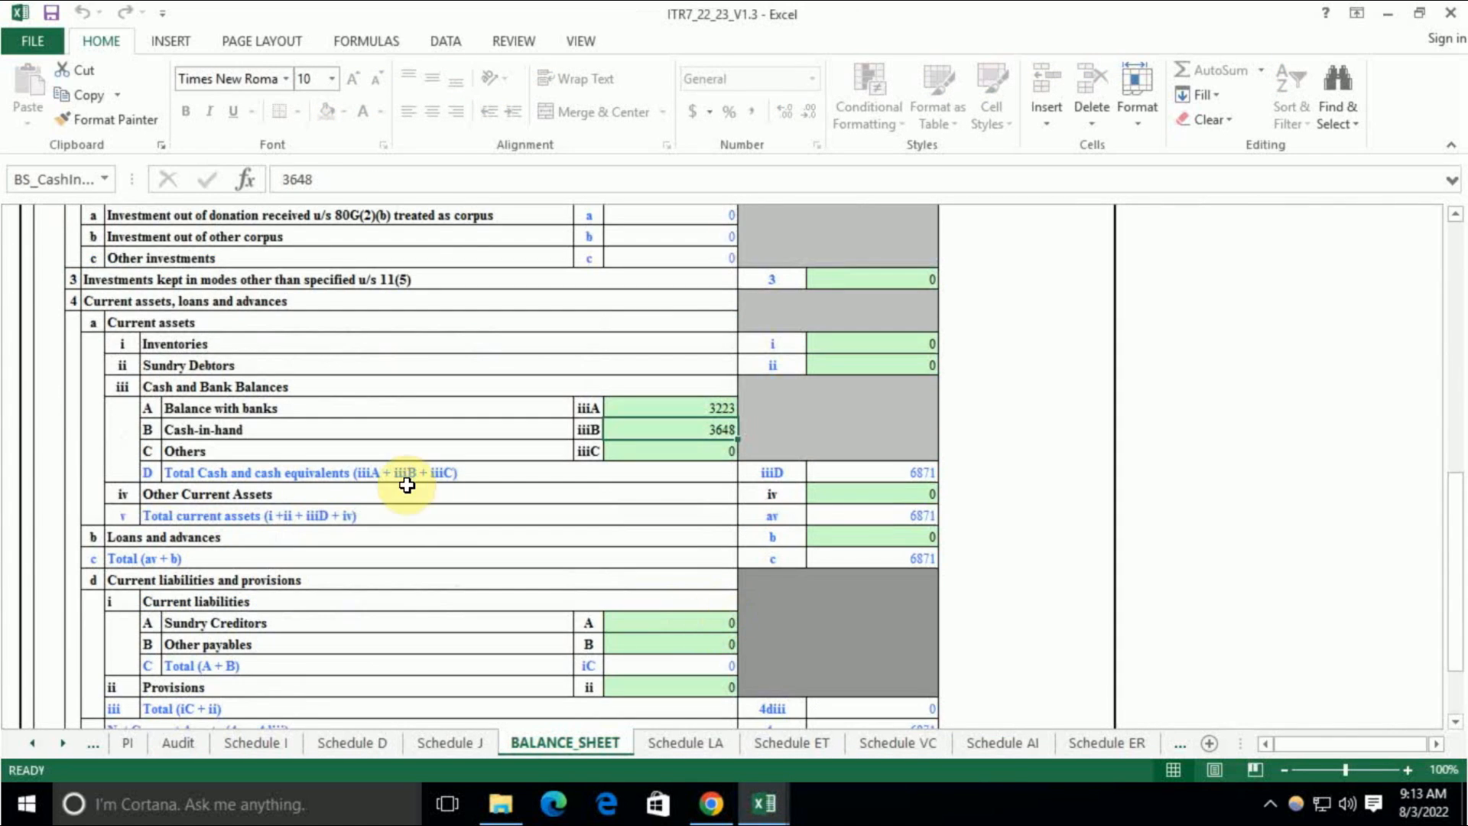
{"action": "left_click", "coordinate": [890, 493]}
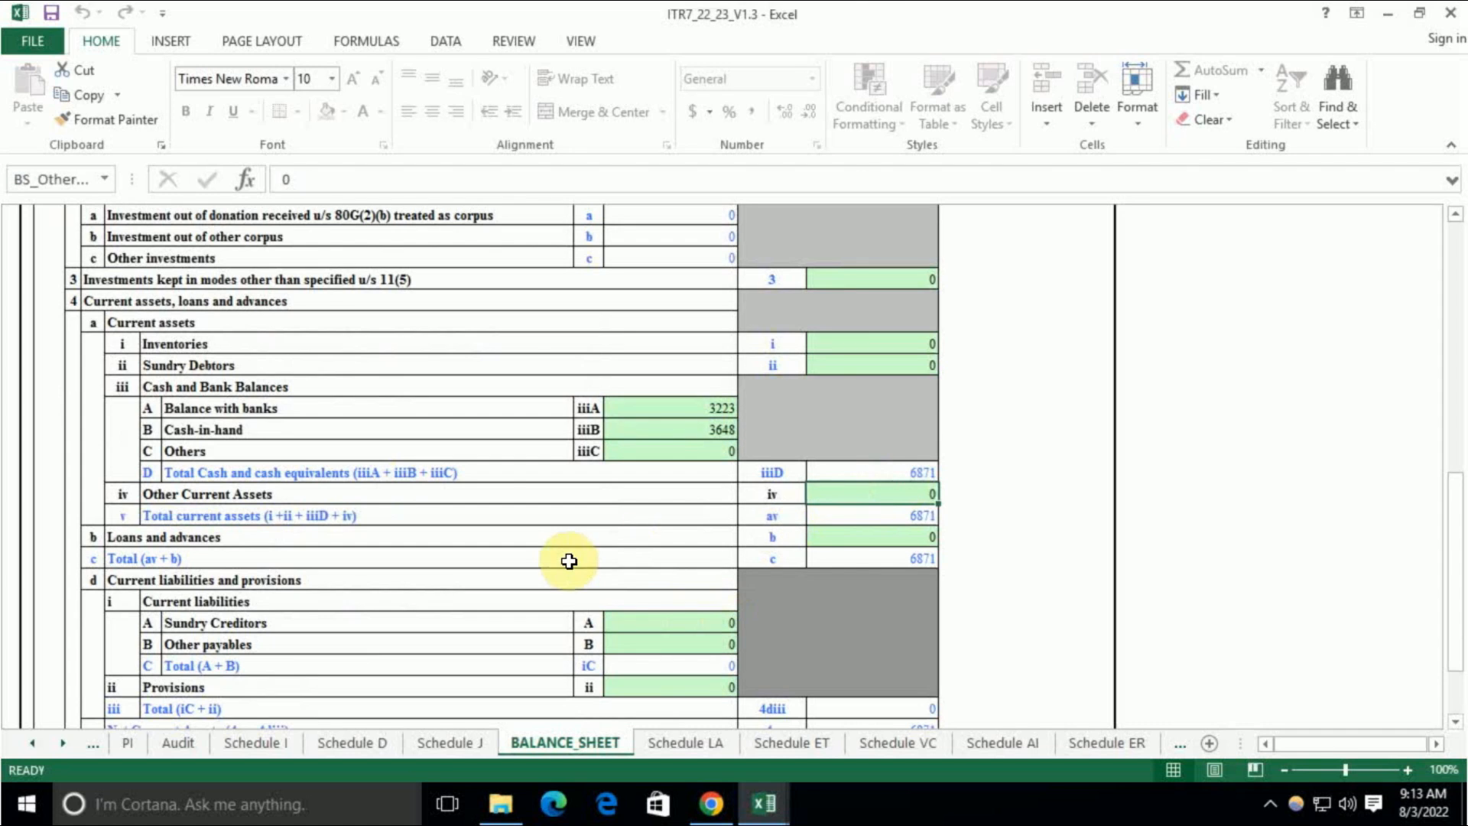
Step: Check the Net Current Assets and Total, application of funds amounts at the end of Part A-BS
{"action": "scroll", "coordinate": [877, 534], "scroll_direction": "down", "scroll_amount": 3}
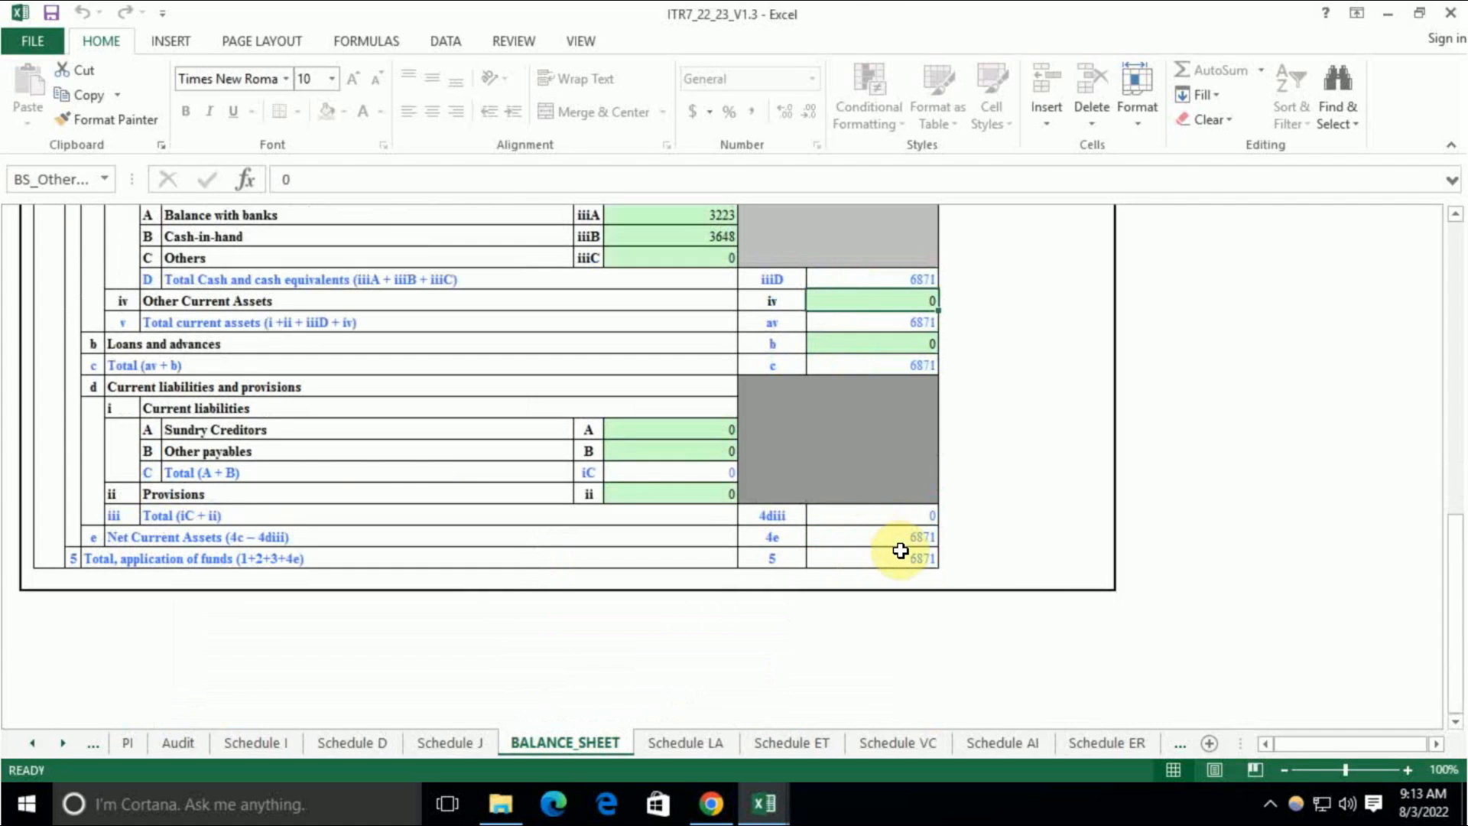
{"action": "left_click", "coordinate": [921, 540]}
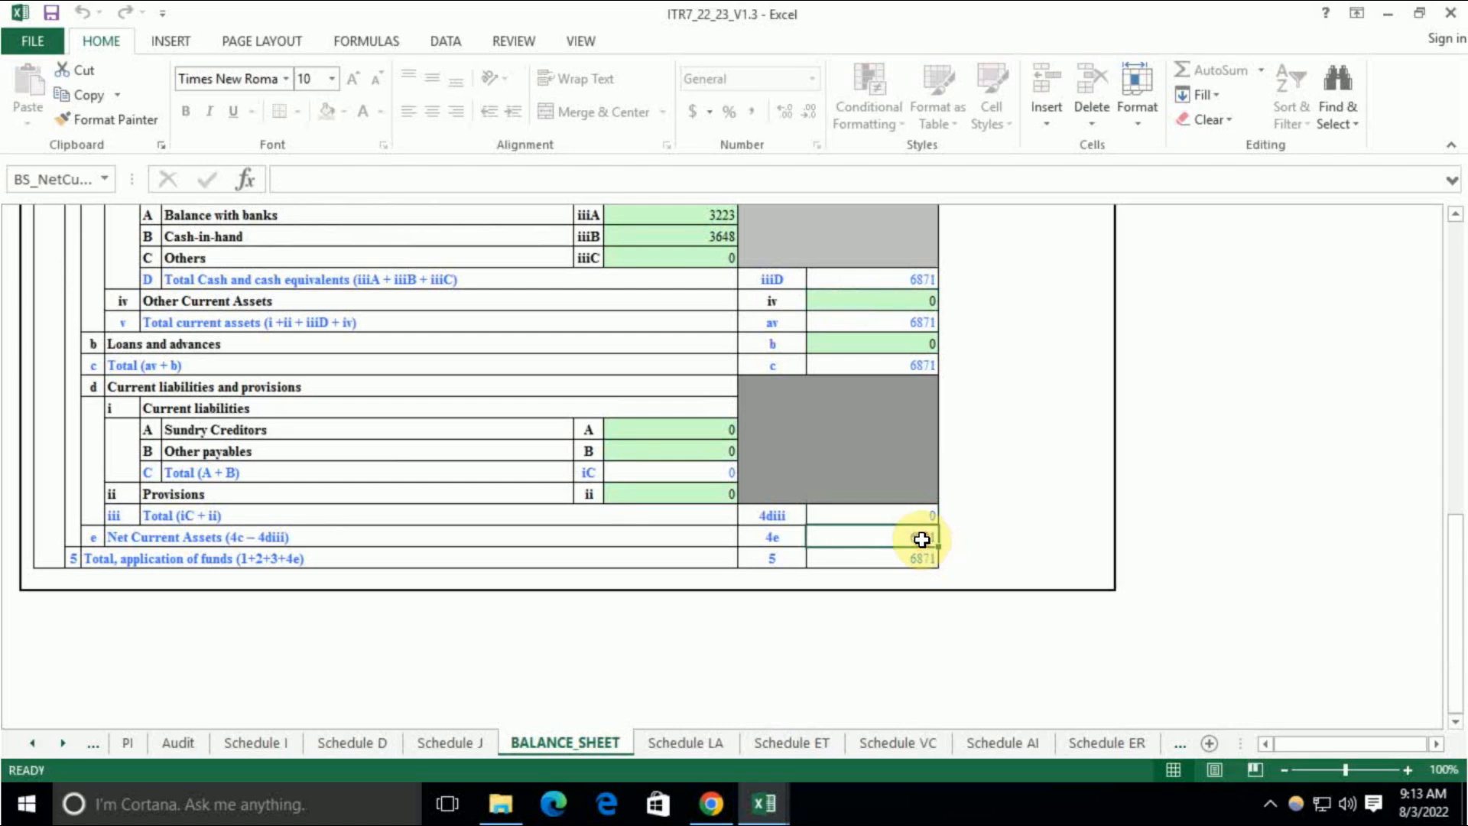
{"action": "left_click", "coordinate": [906, 563]}
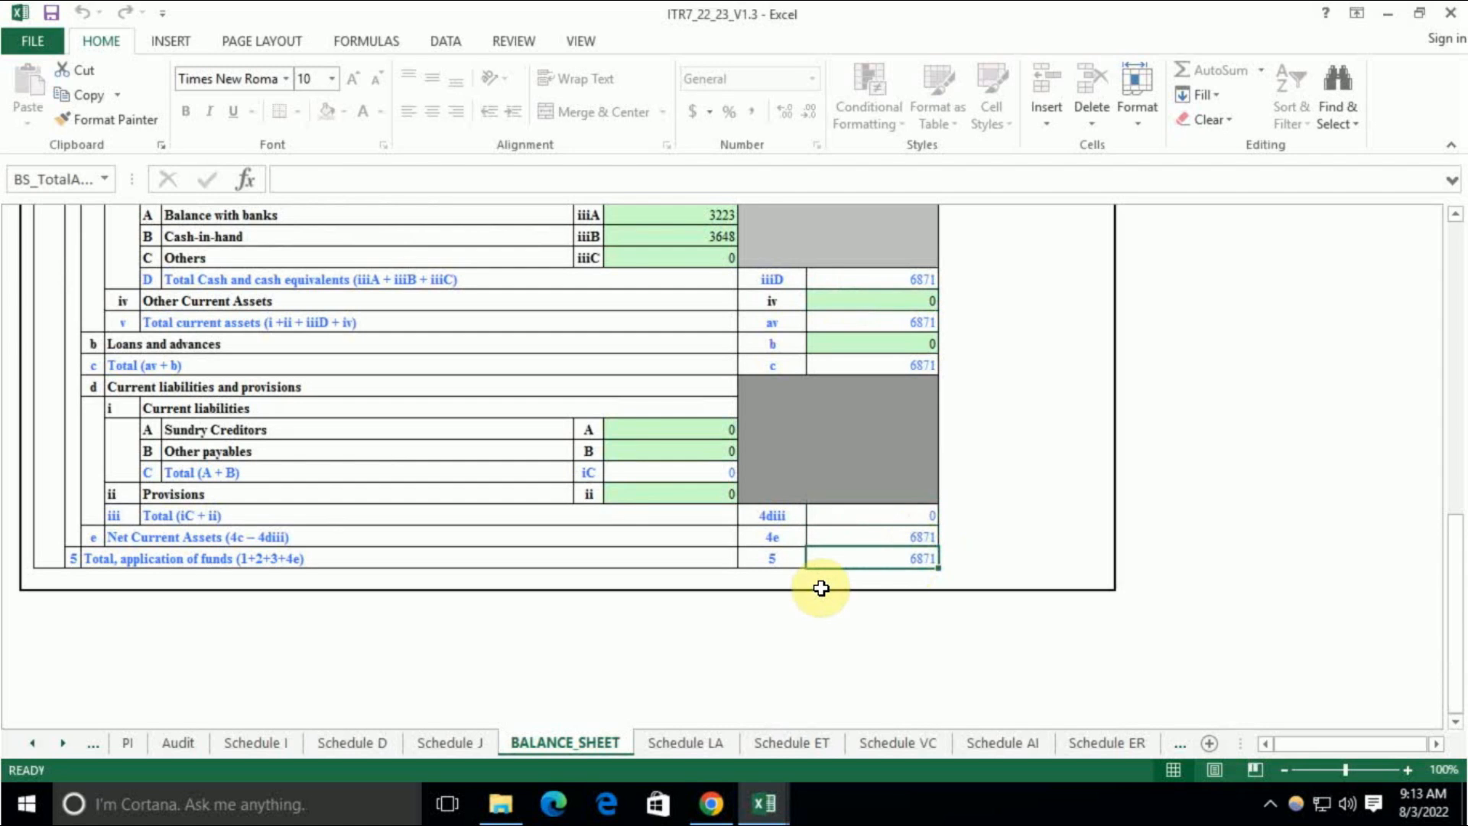
{"action": "left_click", "coordinate": [888, 537]}
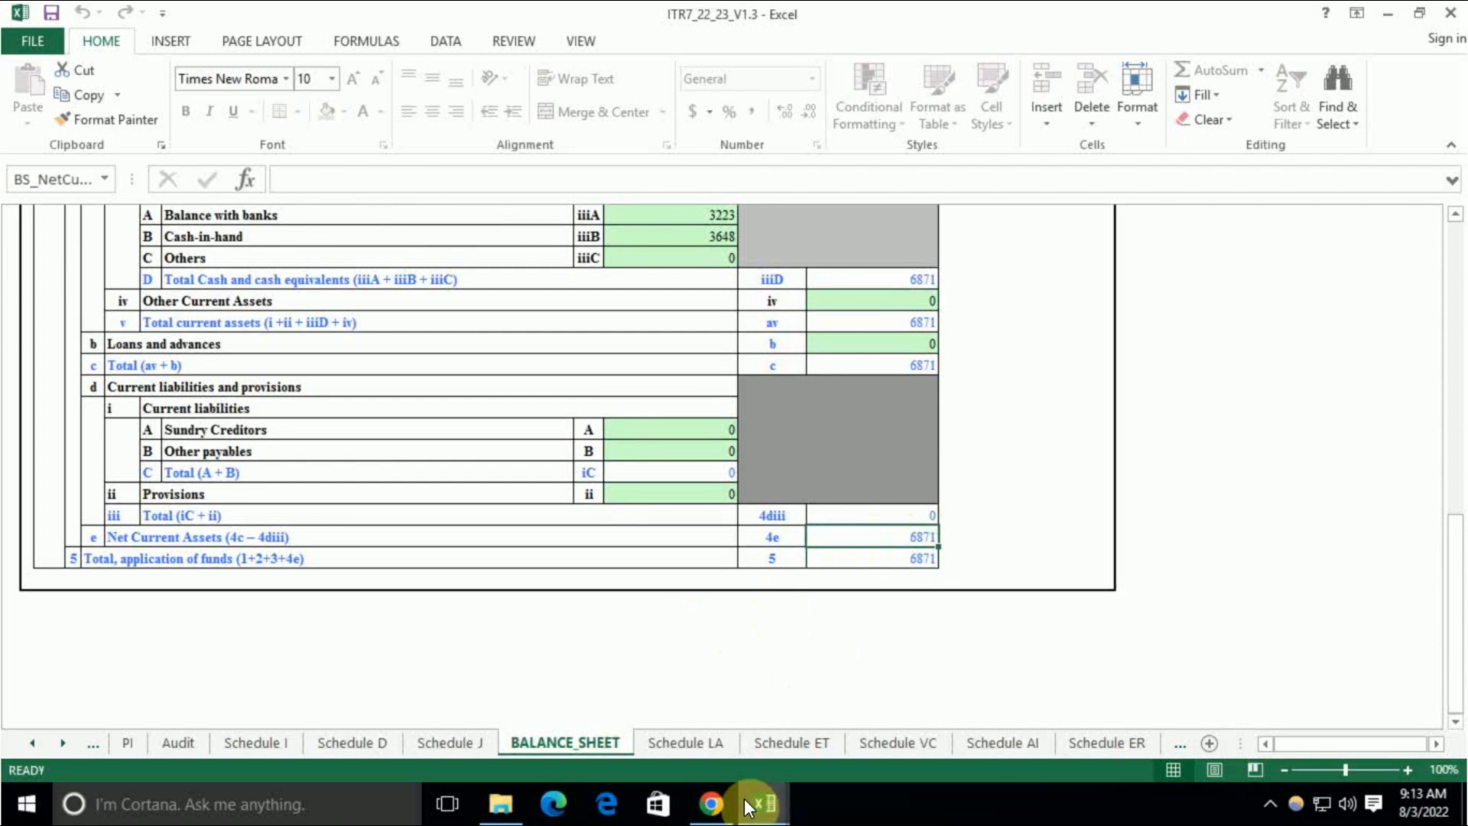
Step: Switch to the Balance sheet workbook and compare the total liabilities and total assets on the BS sheet
{"action": "mouse_move", "coordinate": [744, 798]}
{"action": "left_click", "coordinate": [890, 717]}
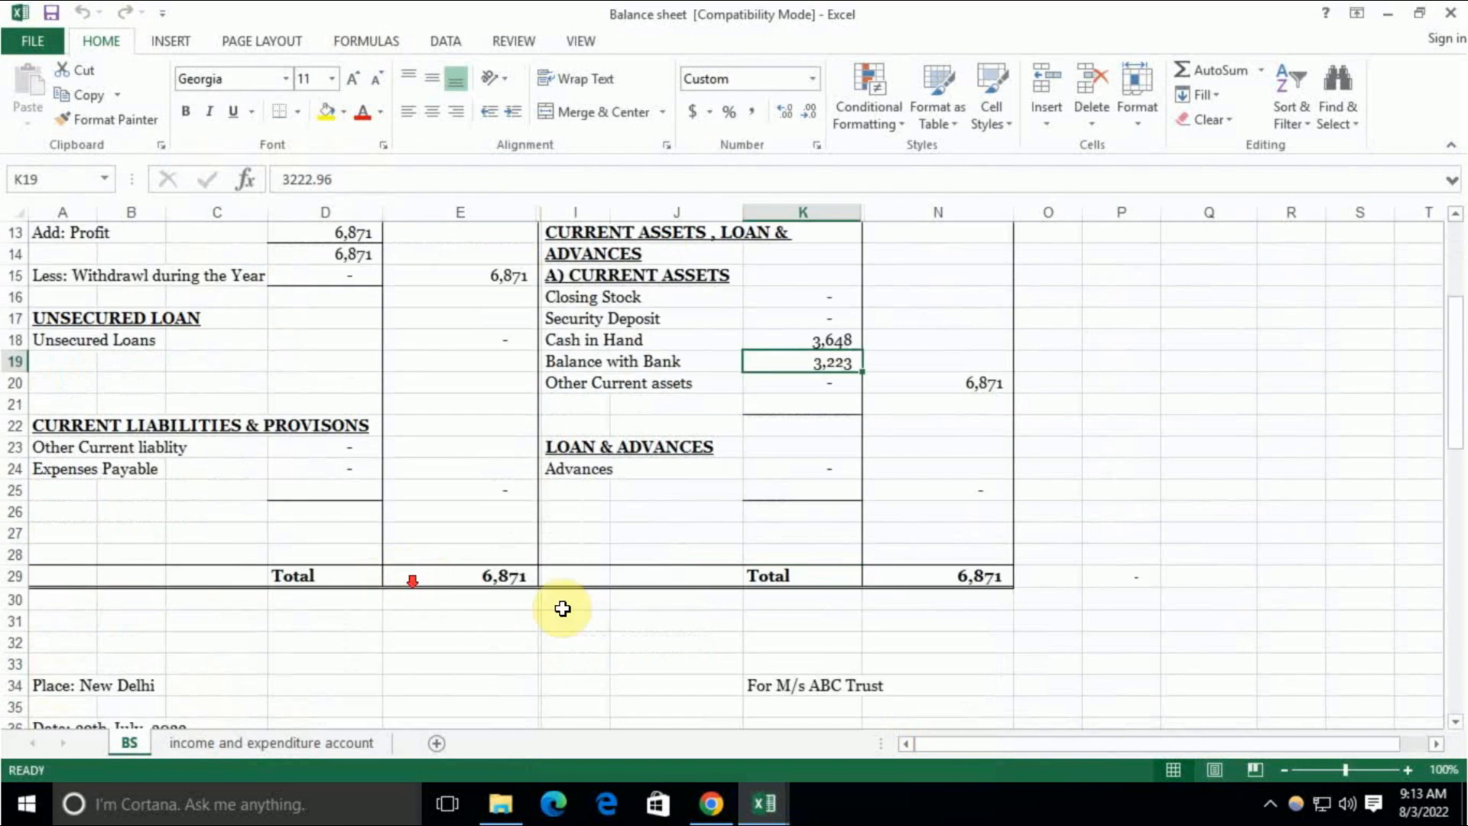
{"action": "scroll", "coordinate": [562, 608], "scroll_direction": "down", "scroll_amount": 3}
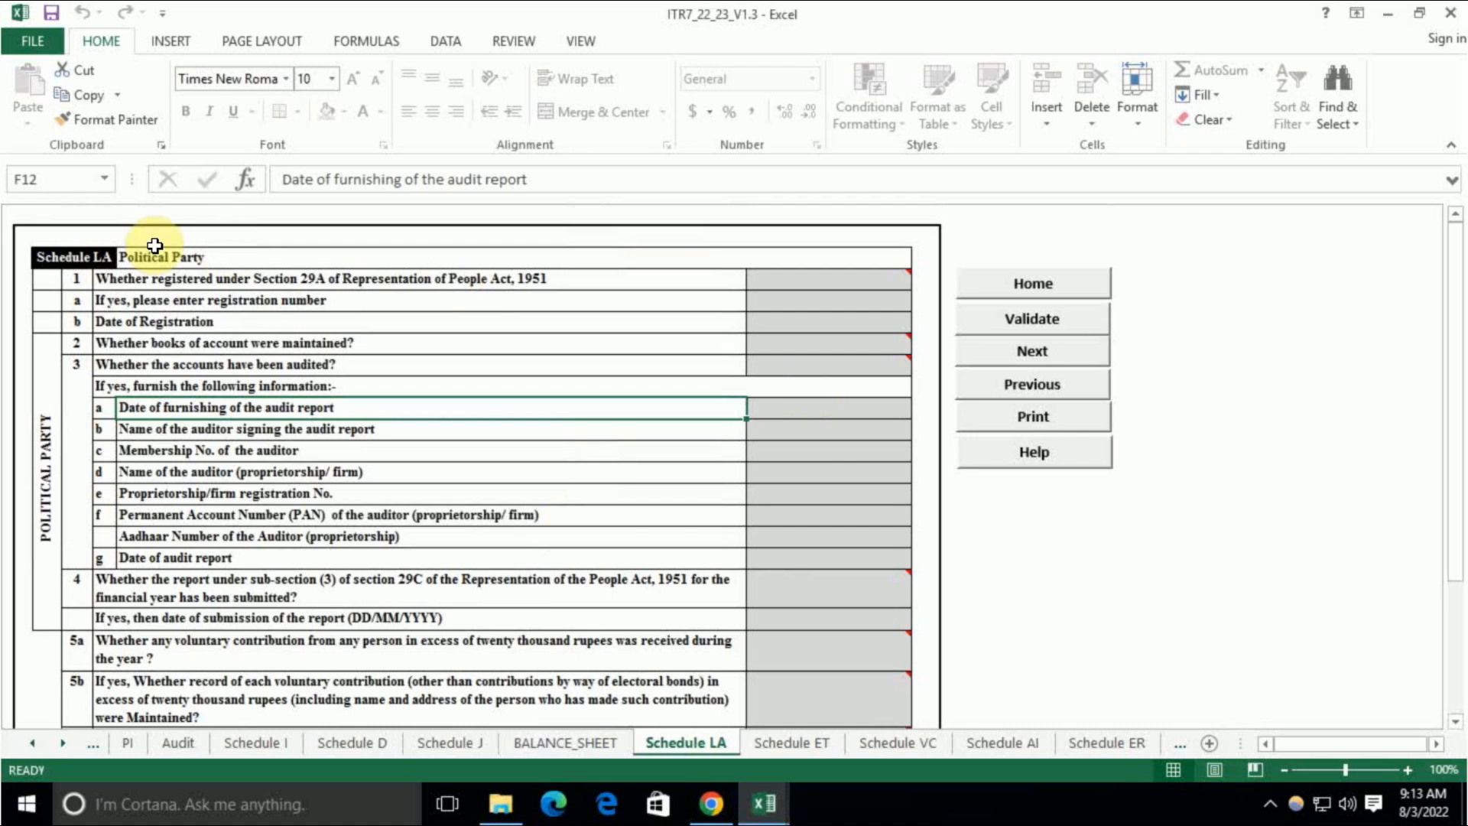
Step: Review the Political Party section in Schedule LA and the Electoral Trust section in Schedule ET of the ITR-7 workbook
{"action": "left_click", "coordinate": [183, 256]}
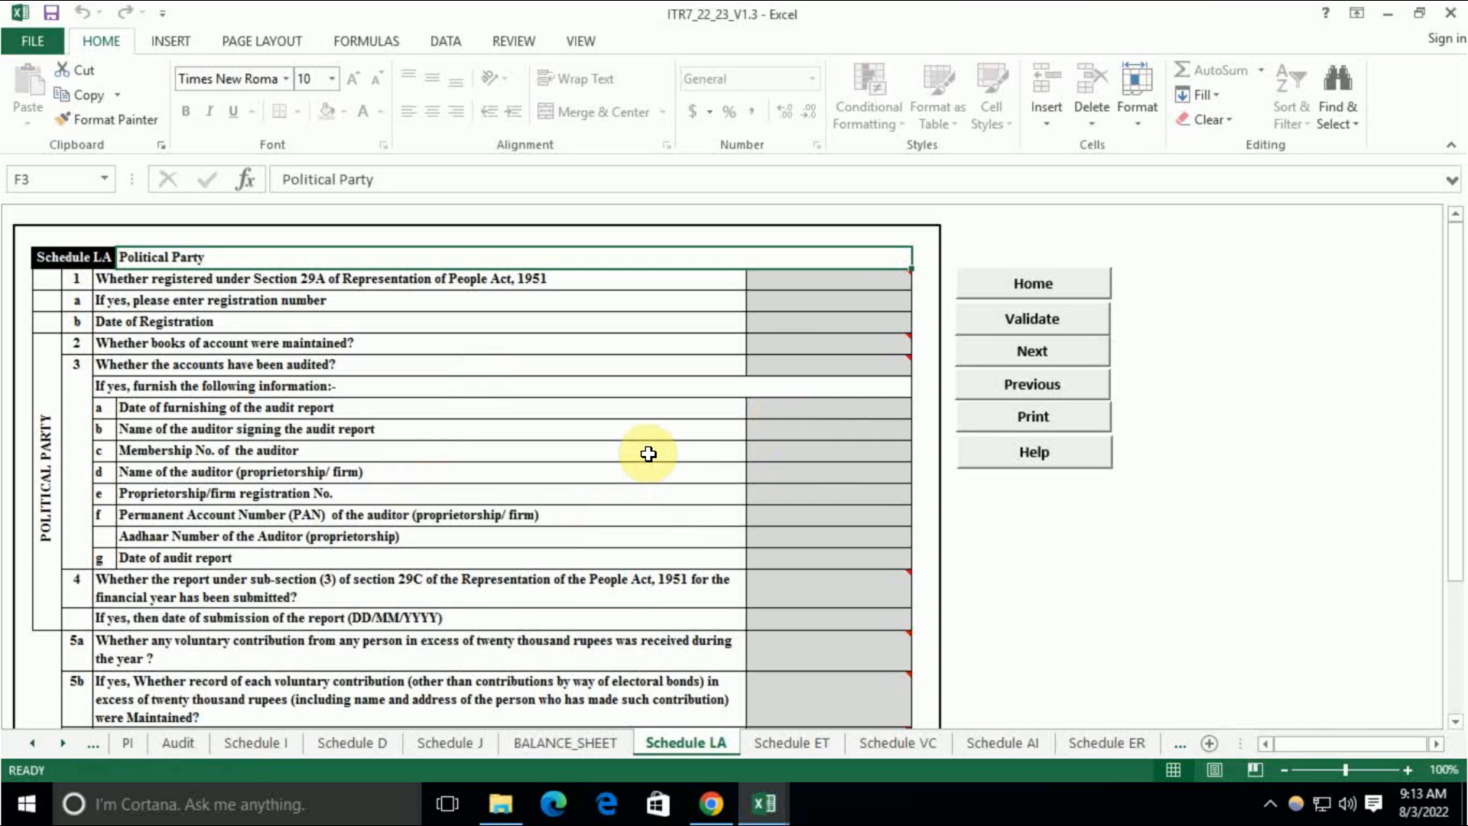
{"action": "key", "text": "ctrl+Page_Down"}
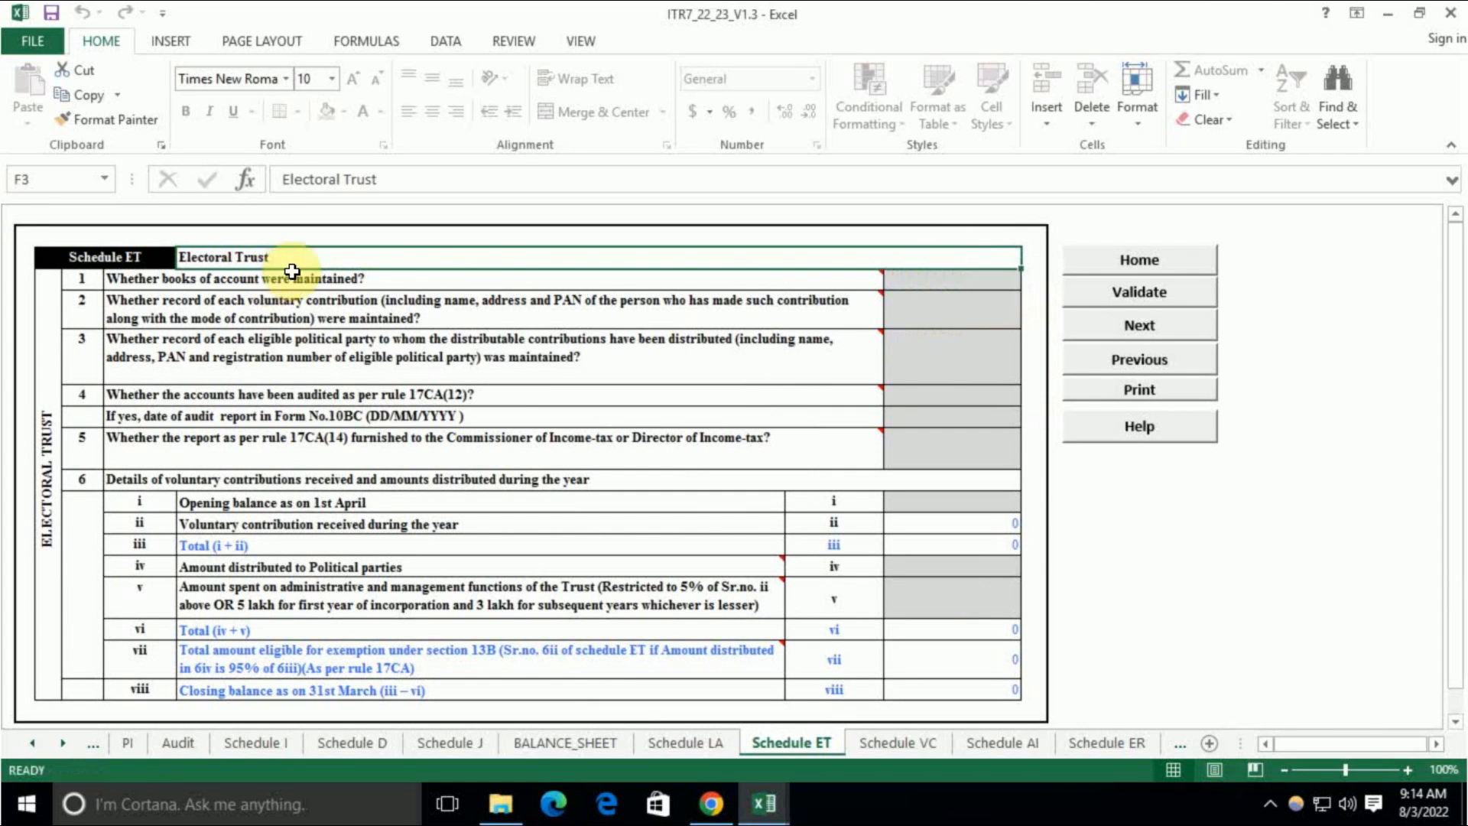
{"action": "scroll", "coordinate": [361, 514], "scroll_direction": "down", "scroll_amount": 3}
{"action": "scroll", "coordinate": [363, 520], "scroll_direction": "up", "scroll_amount": 3}
Step: Open Schedule VC and review its domestic and foreign voluntary contribution fields
{"action": "left_click", "coordinate": [895, 743]}
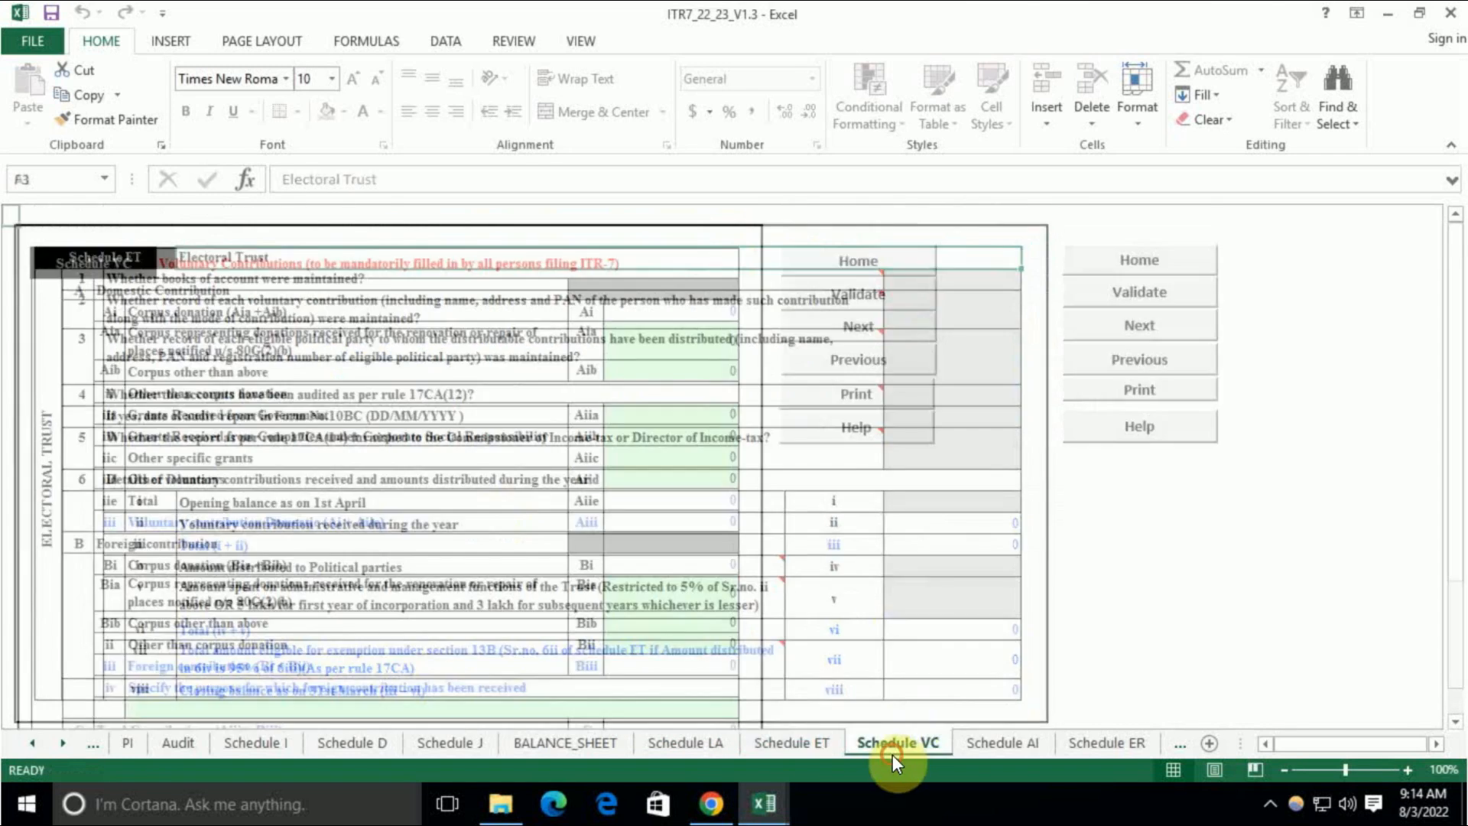
{"action": "left_click", "coordinate": [248, 274]}
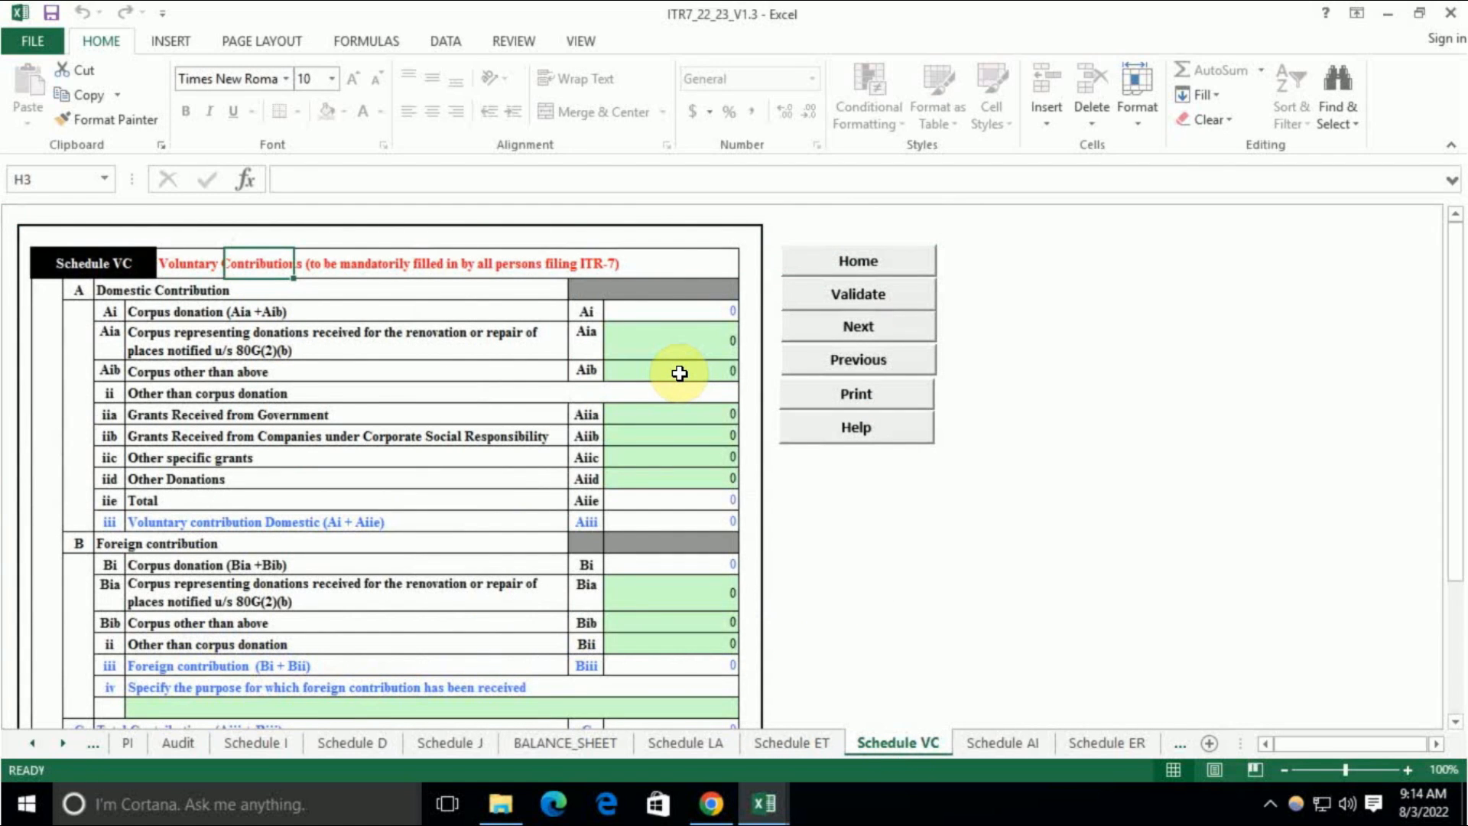
{"action": "scroll", "coordinate": [627, 394], "scroll_direction": "down", "scroll_amount": 3}
{"action": "scroll", "coordinate": [599, 359], "scroll_direction": "up", "scroll_amount": 3}
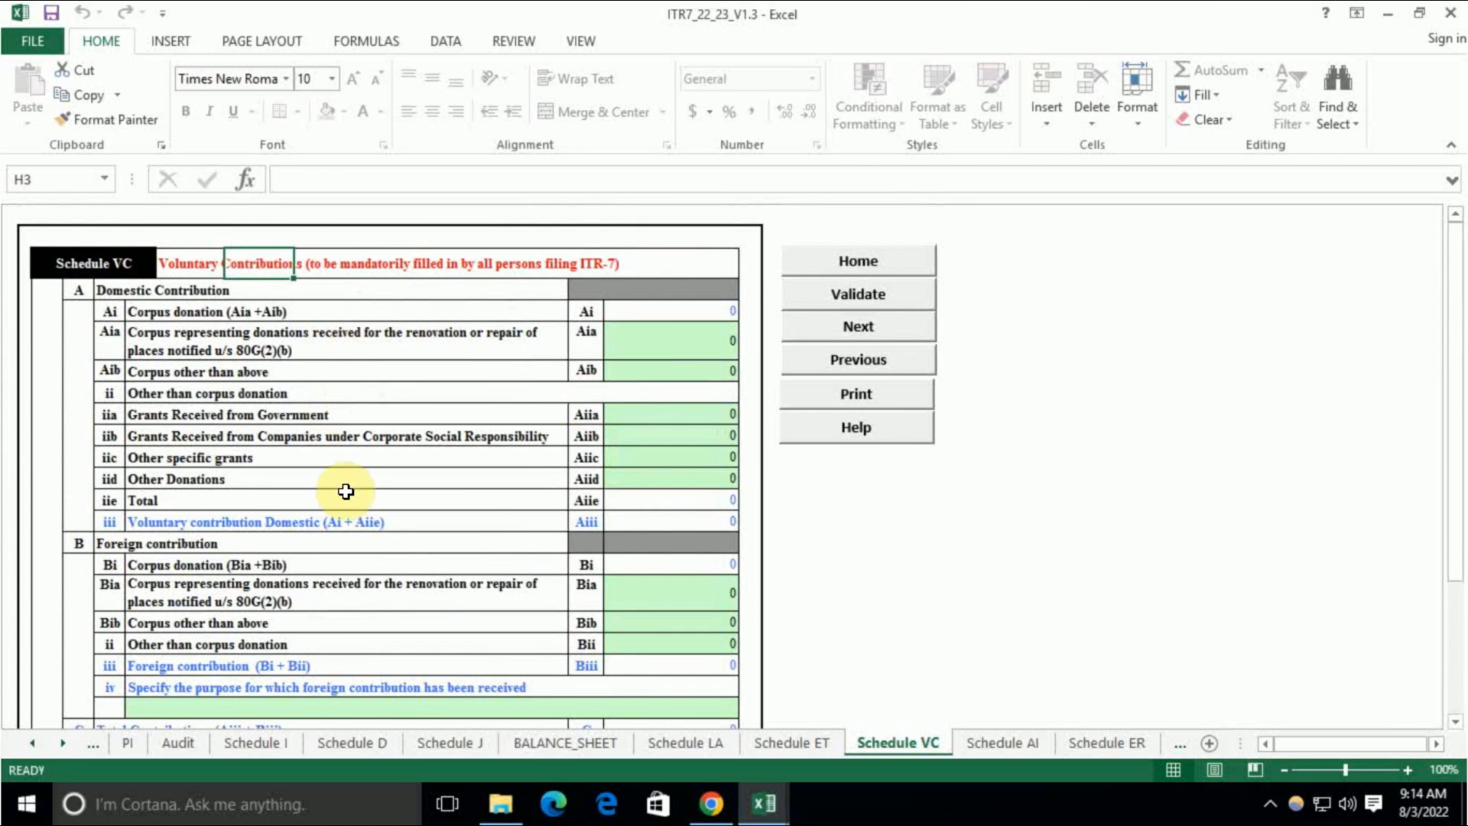
{"action": "scroll", "coordinate": [369, 476], "scroll_direction": "down", "scroll_amount": 3}
{"action": "scroll", "coordinate": [465, 471], "scroll_direction": "up", "scroll_amount": 3}
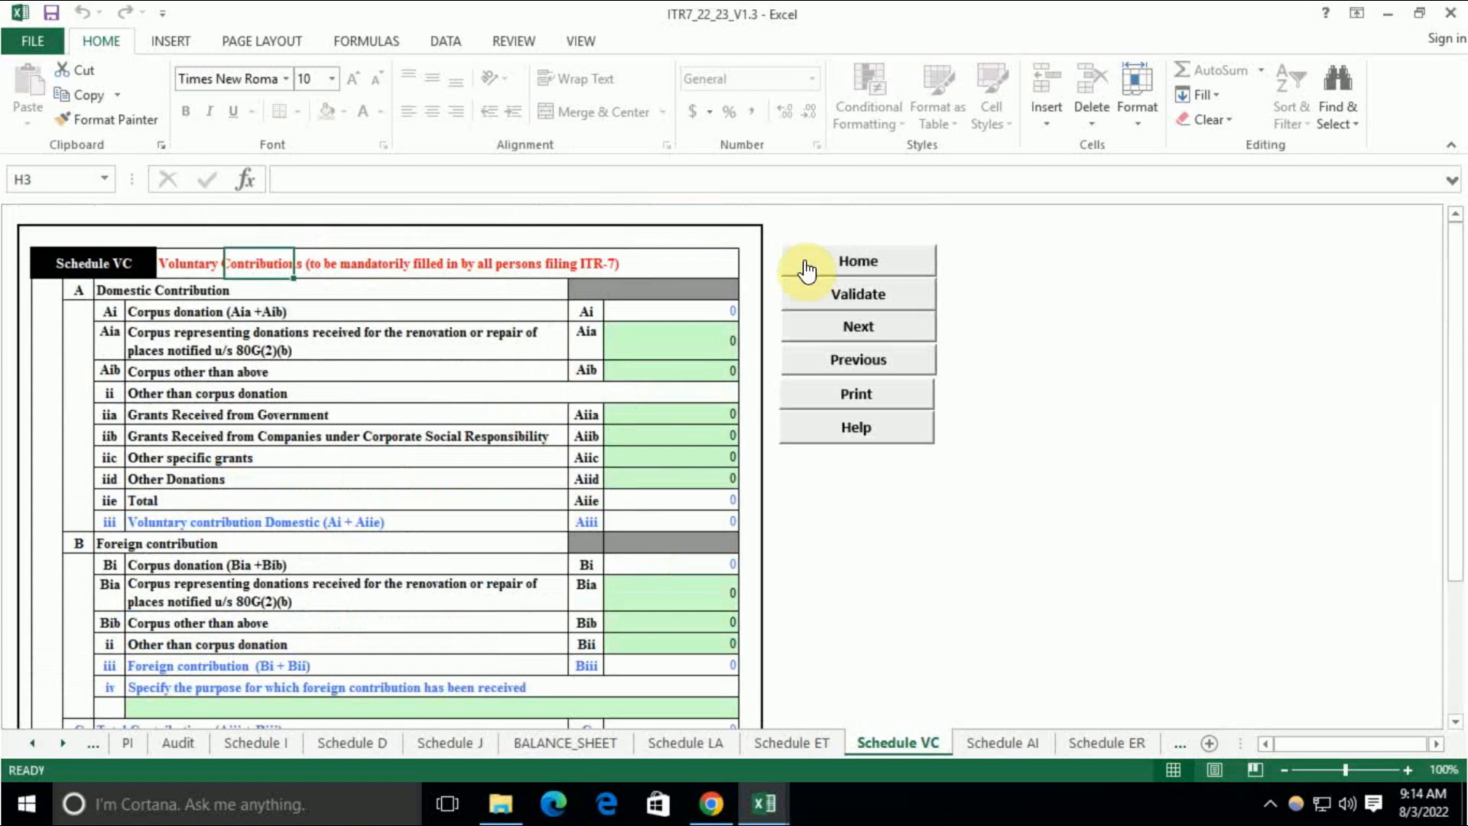
Step: Open Schedule AI and review its income heads and the Donation row under Any other income
{"action": "left_click", "coordinate": [1002, 742]}
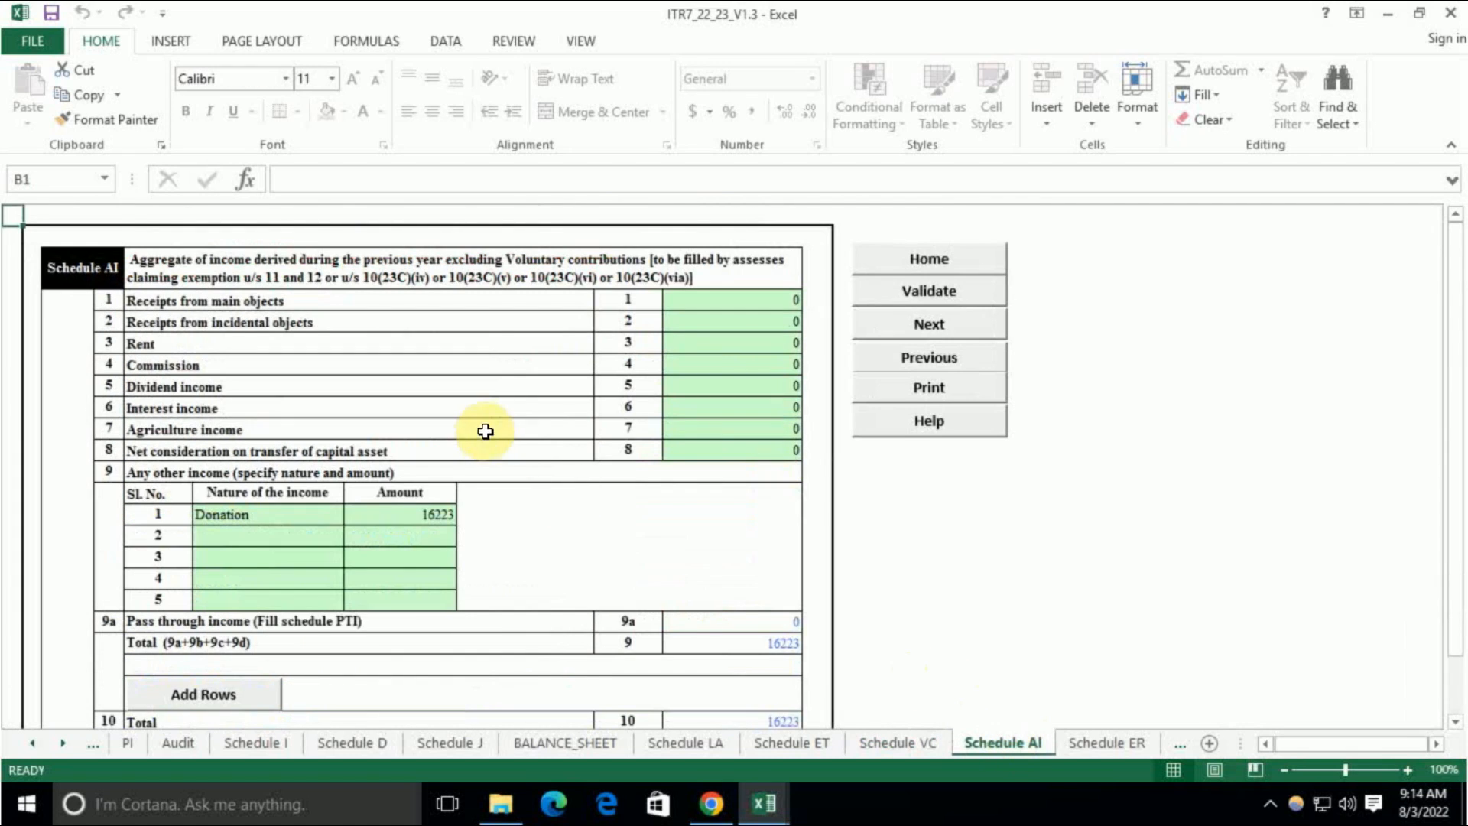
{"action": "left_click", "coordinate": [316, 256]}
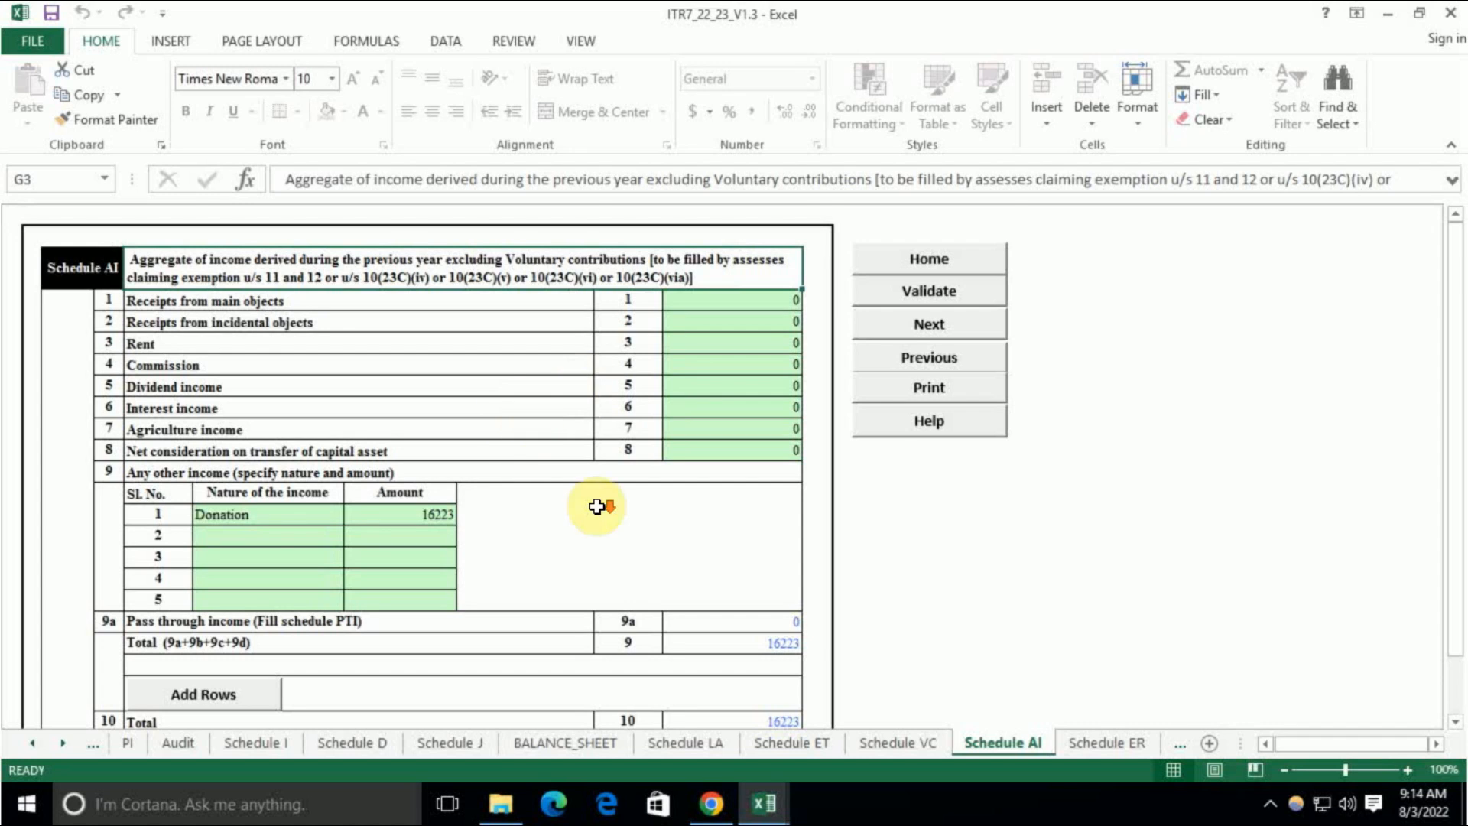
{"action": "scroll", "coordinate": [598, 506], "scroll_direction": "down", "scroll_amount": 2}
{"action": "scroll", "coordinate": [596, 506], "scroll_direction": "up", "scroll_amount": 2}
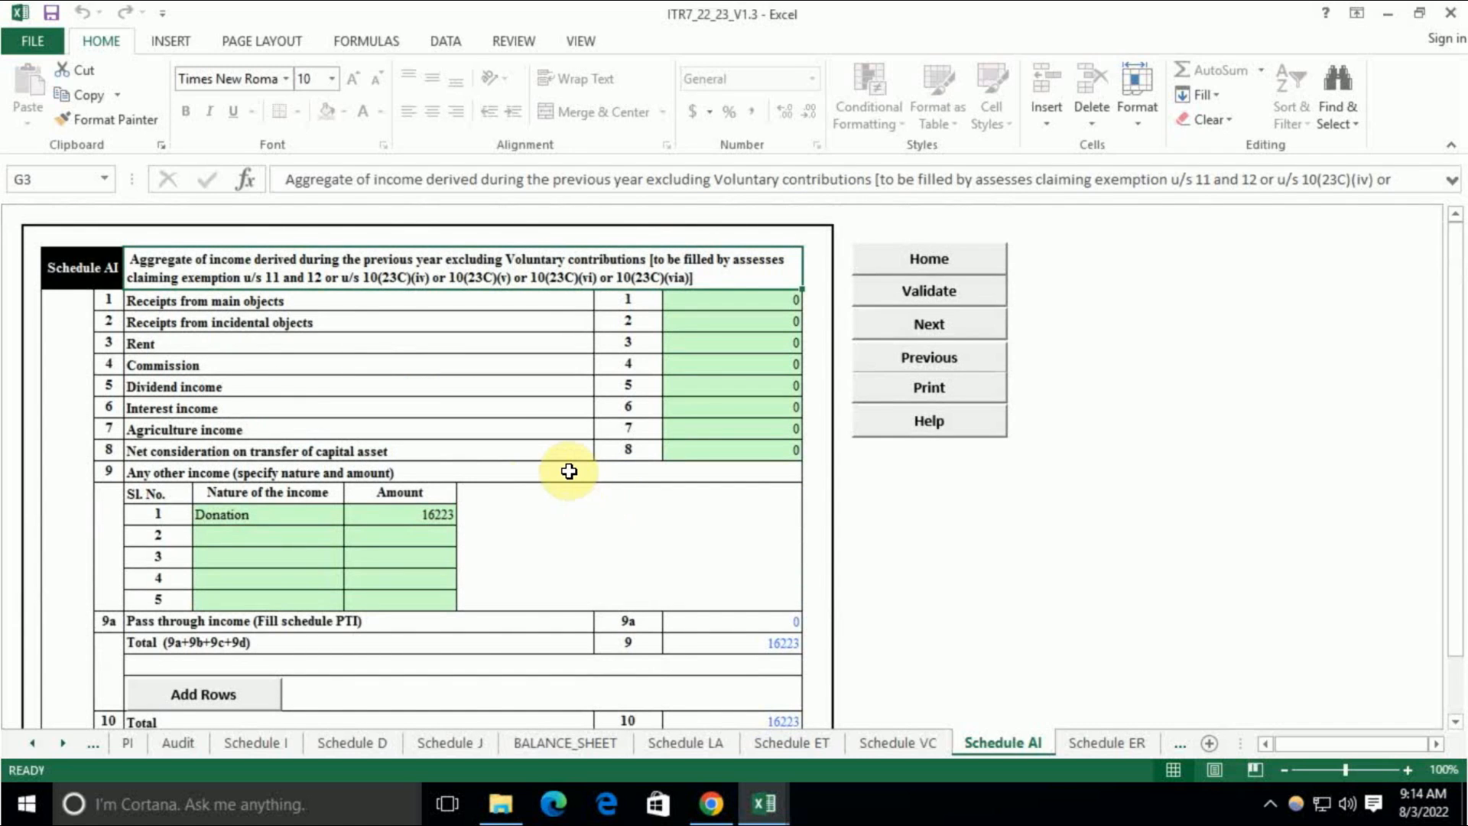
{"action": "scroll", "coordinate": [544, 482], "scroll_direction": "down", "scroll_amount": 2}
{"action": "scroll", "coordinate": [525, 492], "scroll_direction": "up", "scroll_amount": 2}
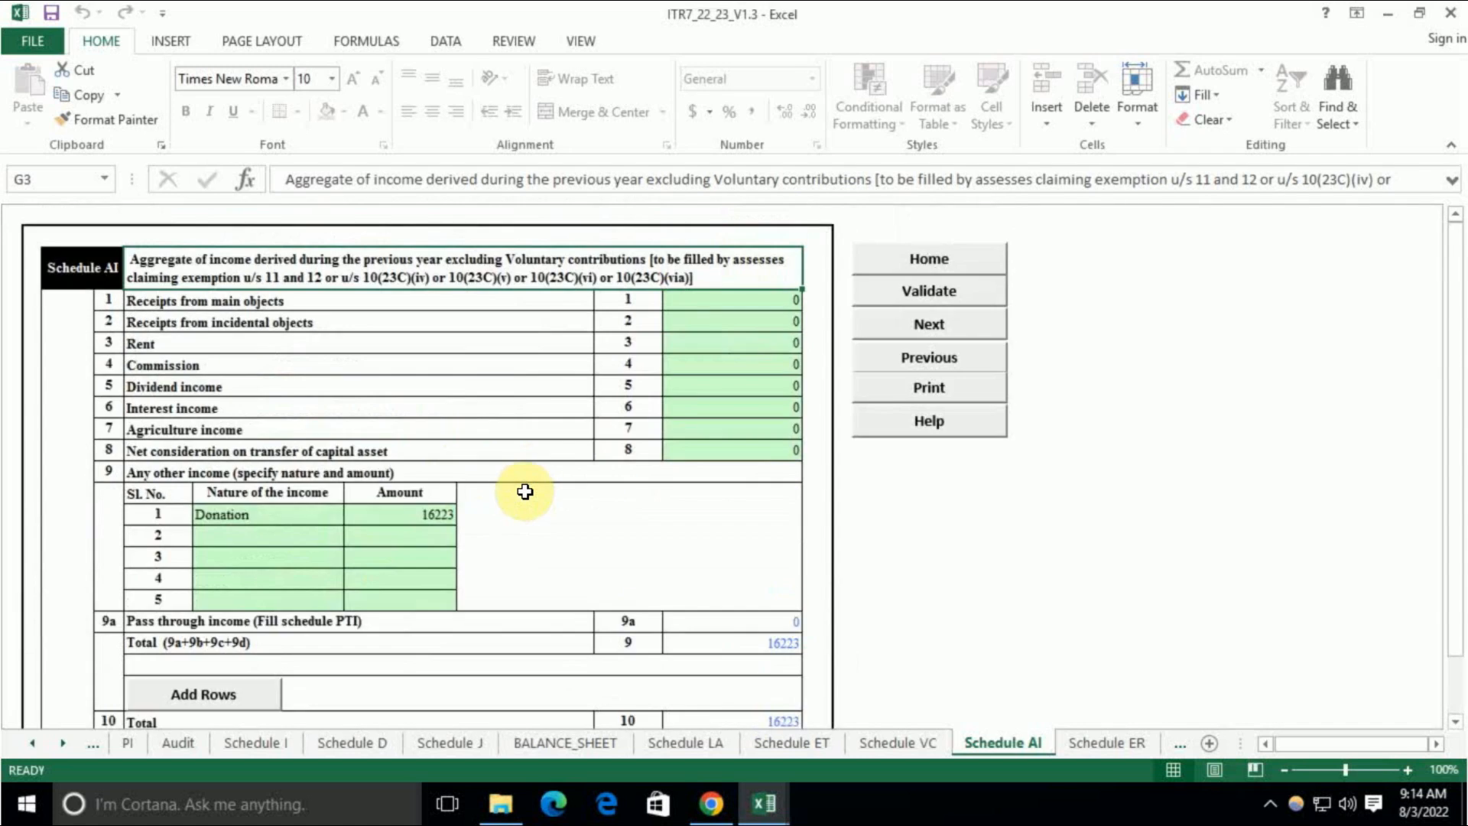
{"action": "left_click", "coordinate": [149, 474]}
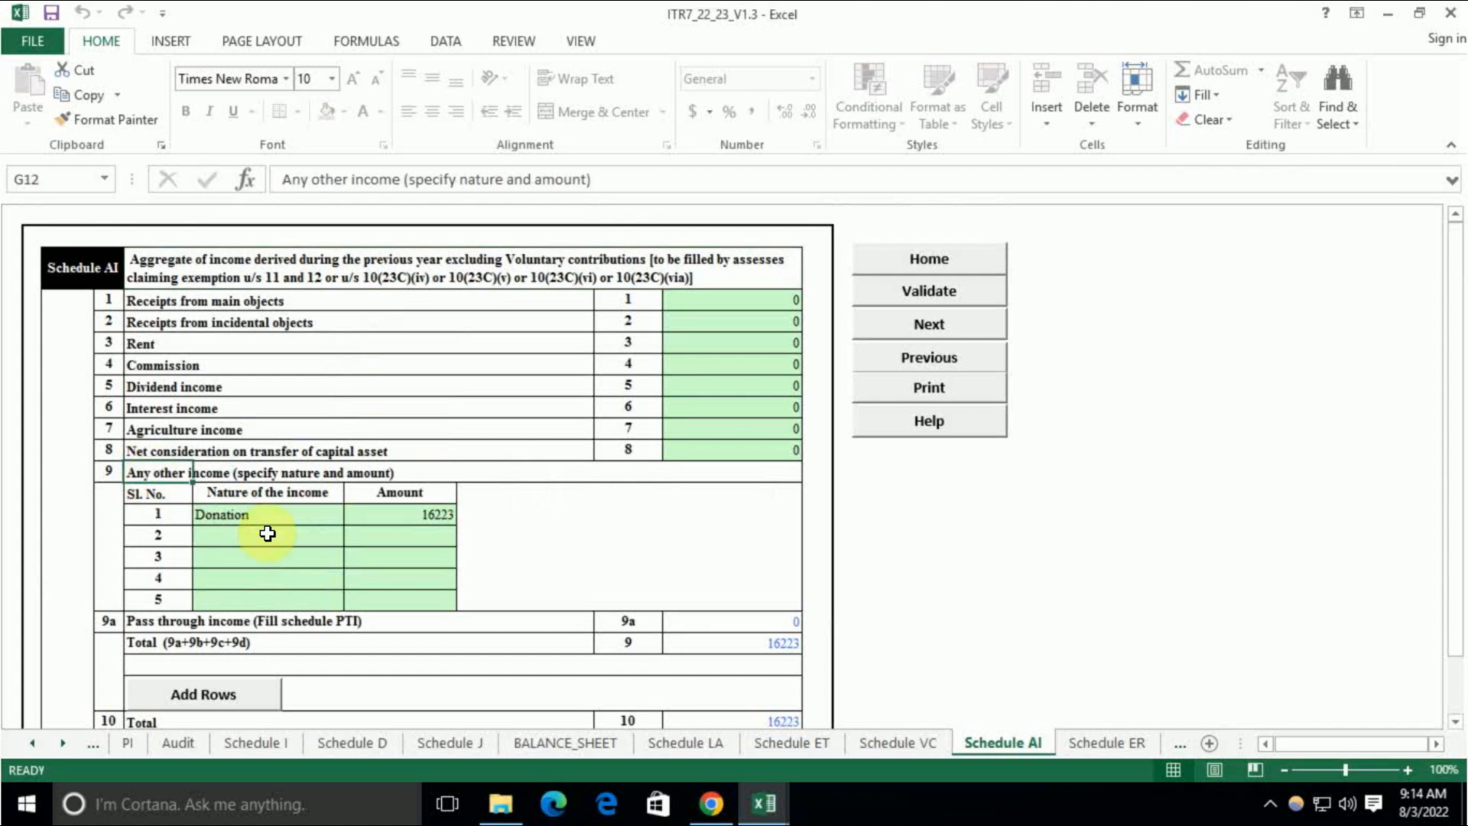
{"action": "left_click", "coordinate": [373, 516]}
{"action": "left_click", "coordinate": [442, 514]}
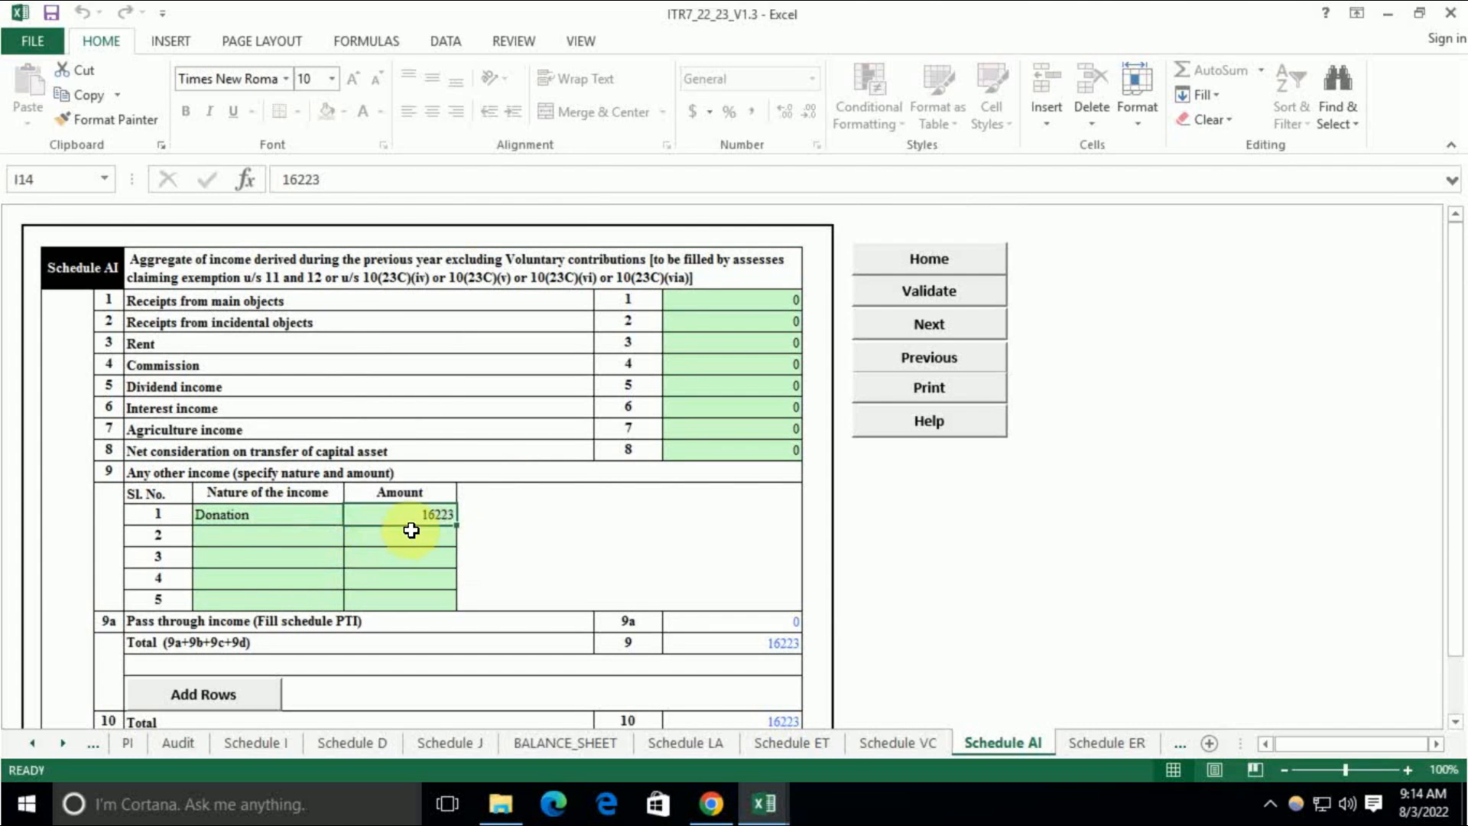
Step: Switch to the Balance sheet workbook and check the donation received on the income and expenditure account sheet
{"action": "mouse_move", "coordinate": [763, 799]}
{"action": "left_click", "coordinate": [904, 713]}
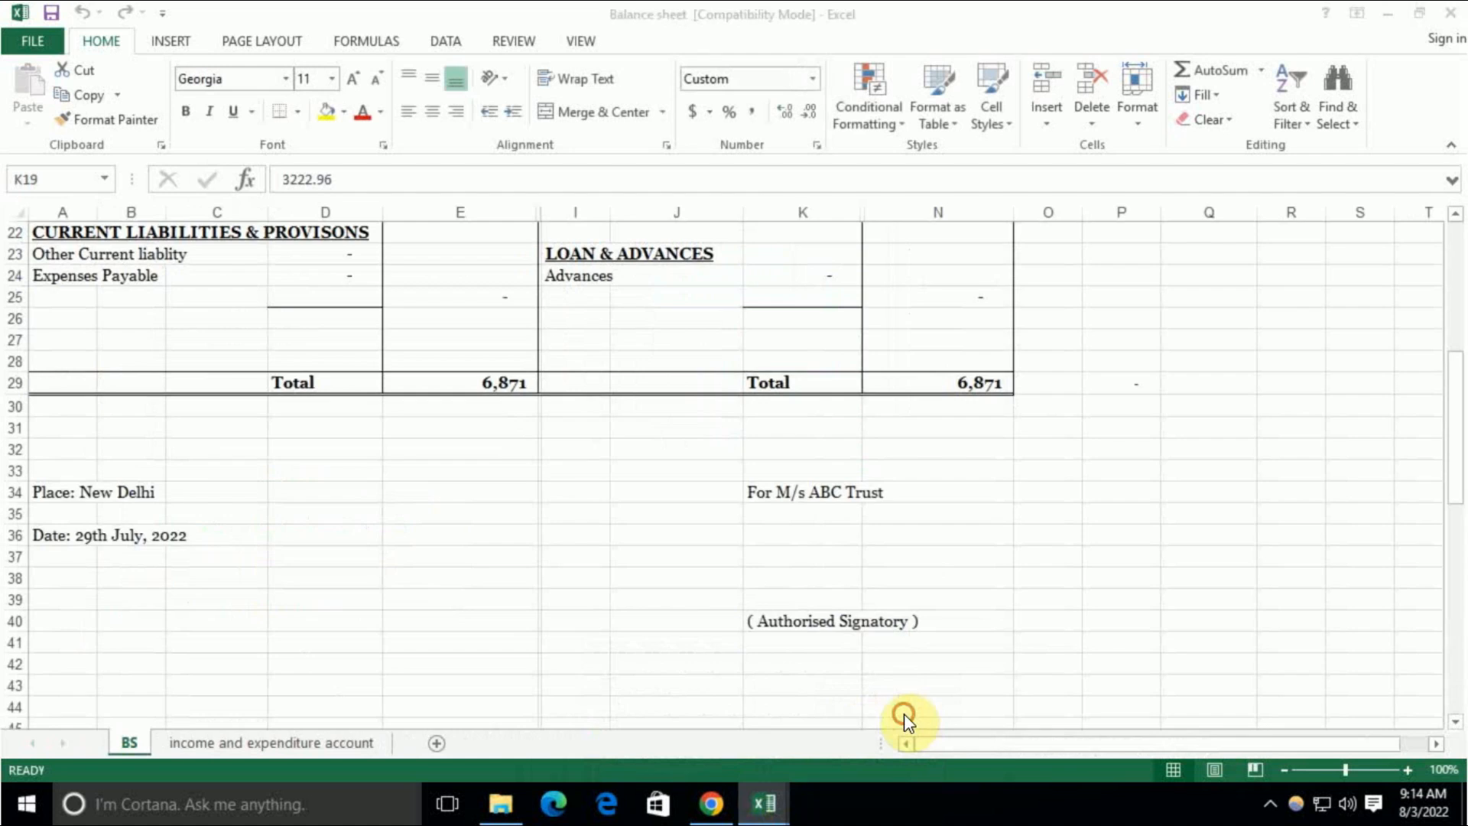
{"action": "scroll", "coordinate": [833, 582], "scroll_direction": "up", "scroll_amount": 1}
{"action": "left_click", "coordinate": [318, 742]}
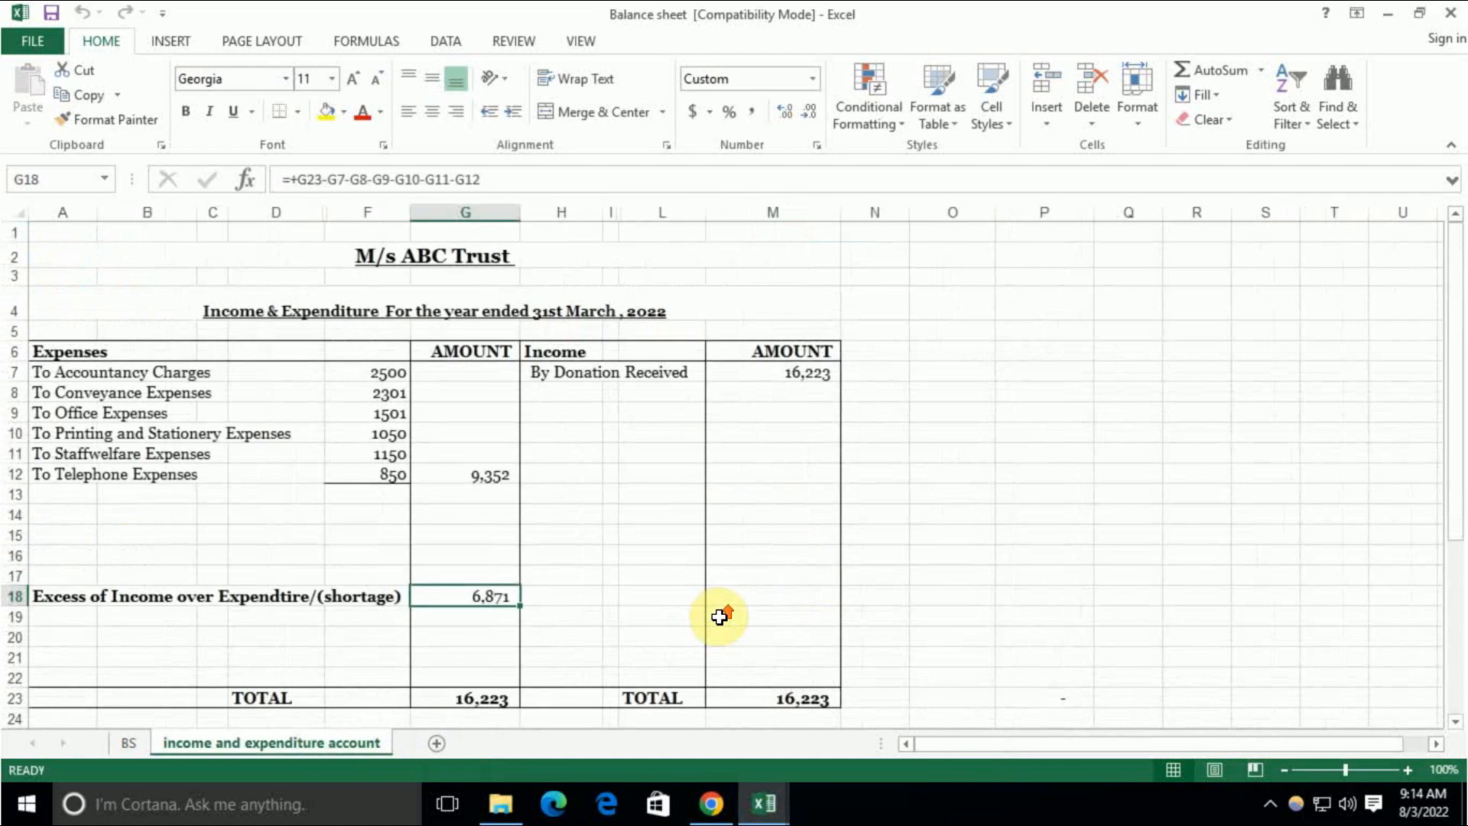
{"action": "left_click", "coordinate": [823, 379]}
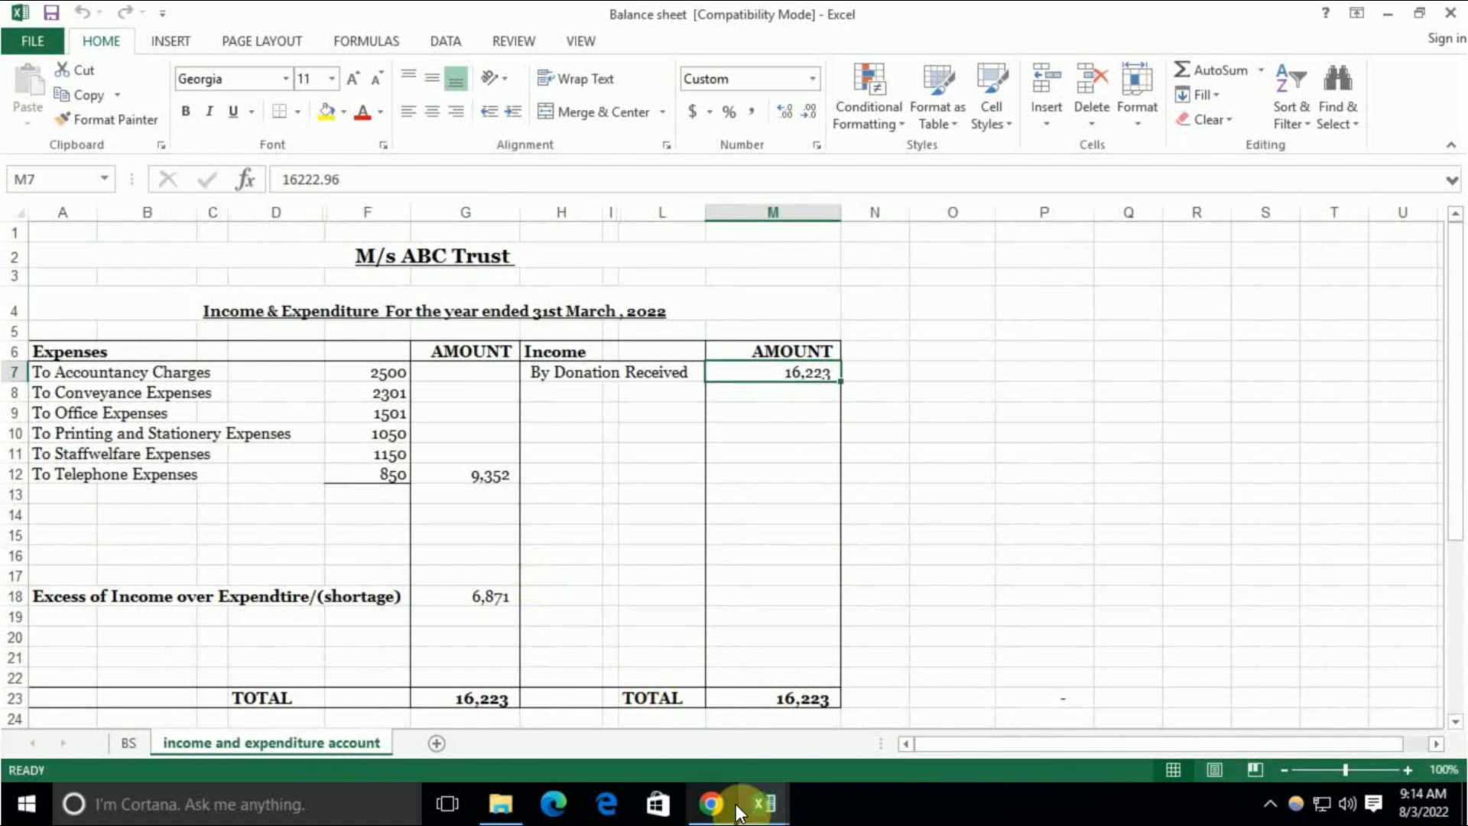
{"action": "mouse_move", "coordinate": [739, 809]}
Step: Return to the ITR-7 workbook, recheck the Donation row in Schedule AI against the income account, and view the schedule's total
{"action": "left_click", "coordinate": [563, 727]}
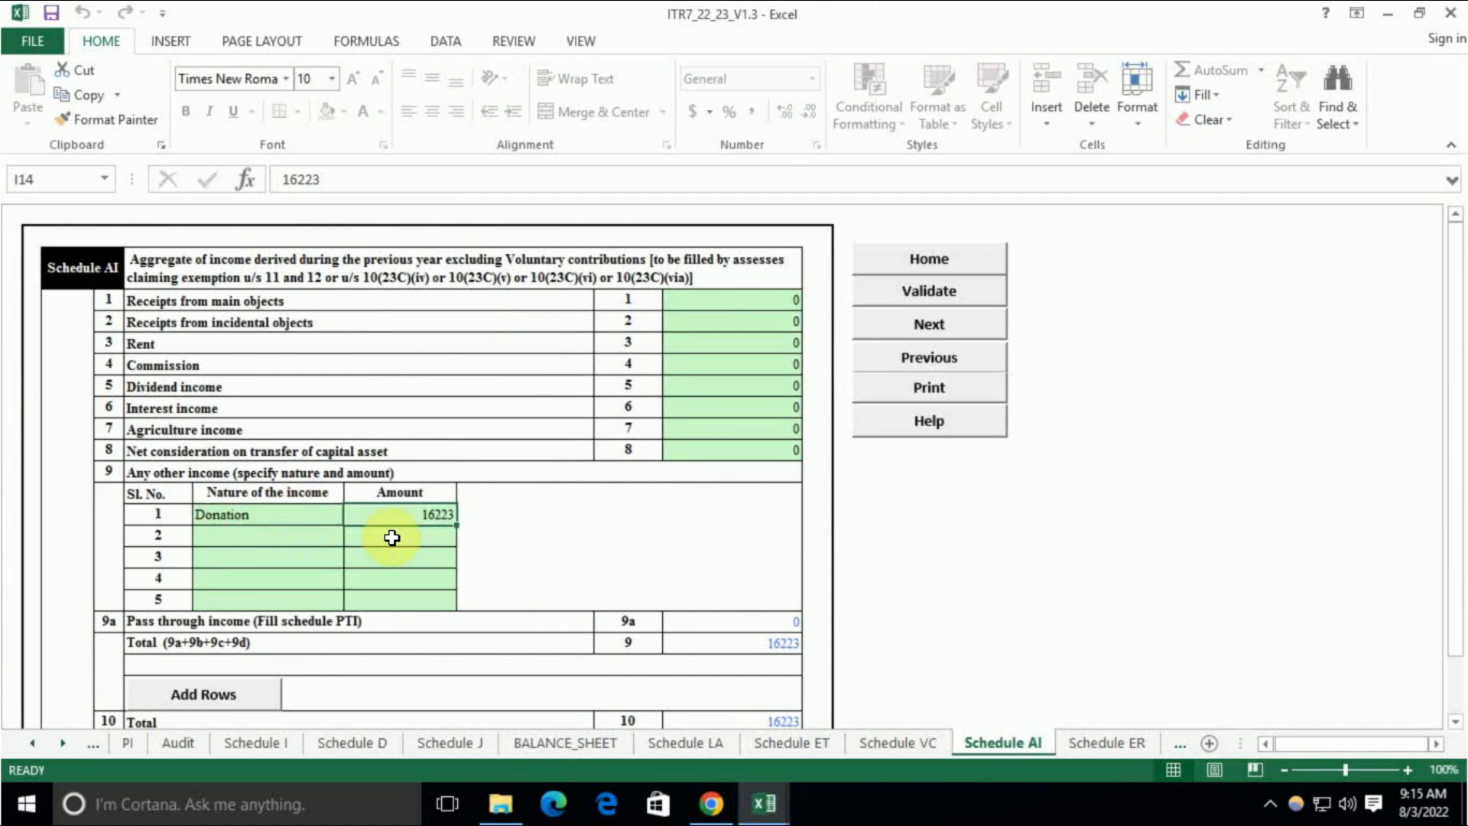
{"action": "left_click", "coordinate": [276, 509]}
{"action": "left_click", "coordinate": [429, 518]}
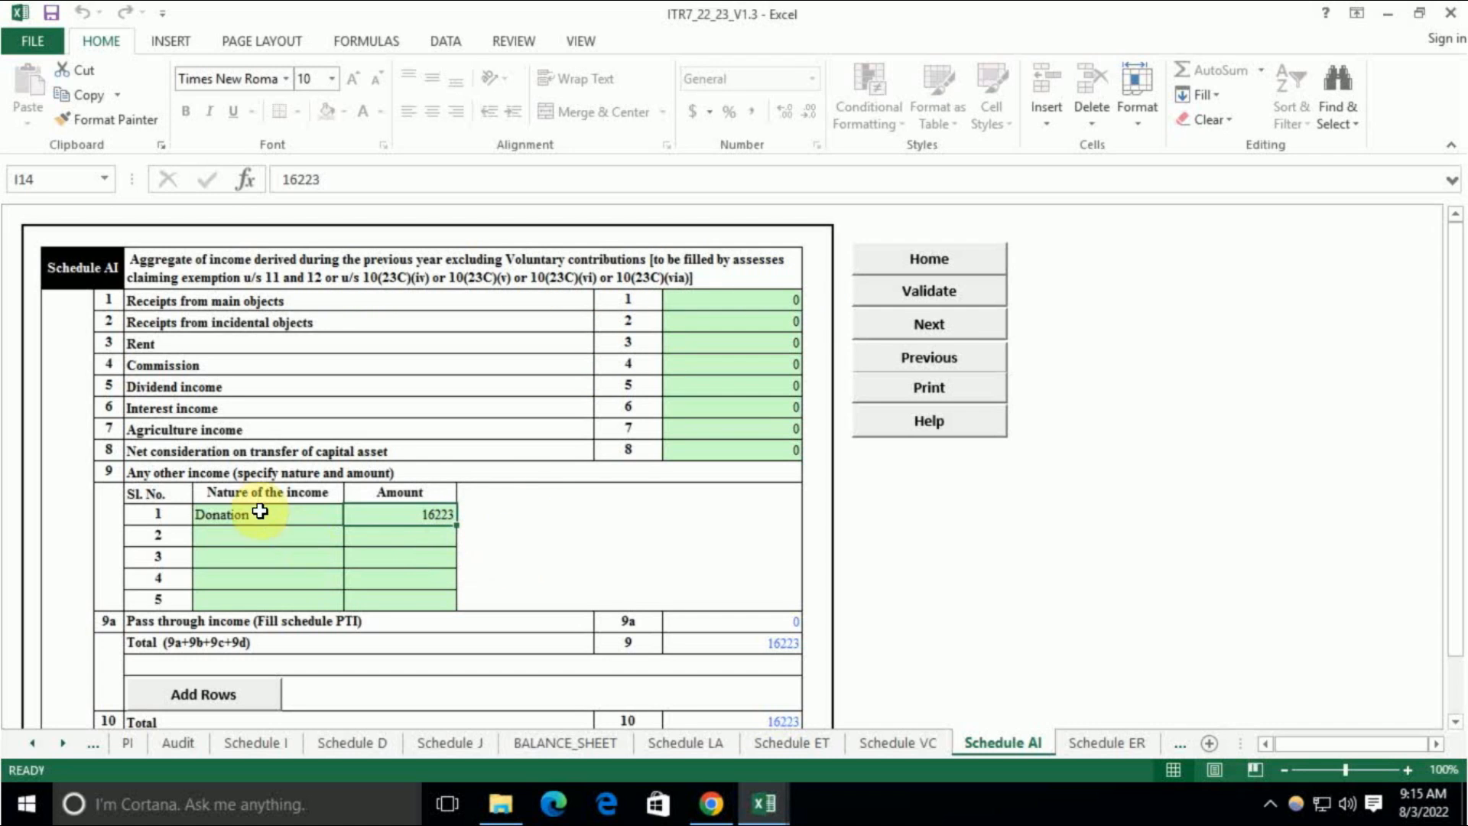
{"action": "left_click", "coordinate": [169, 470]}
{"action": "left_click", "coordinate": [271, 515]}
{"action": "left_click", "coordinate": [414, 514]}
{"action": "left_click", "coordinate": [750, 801]}
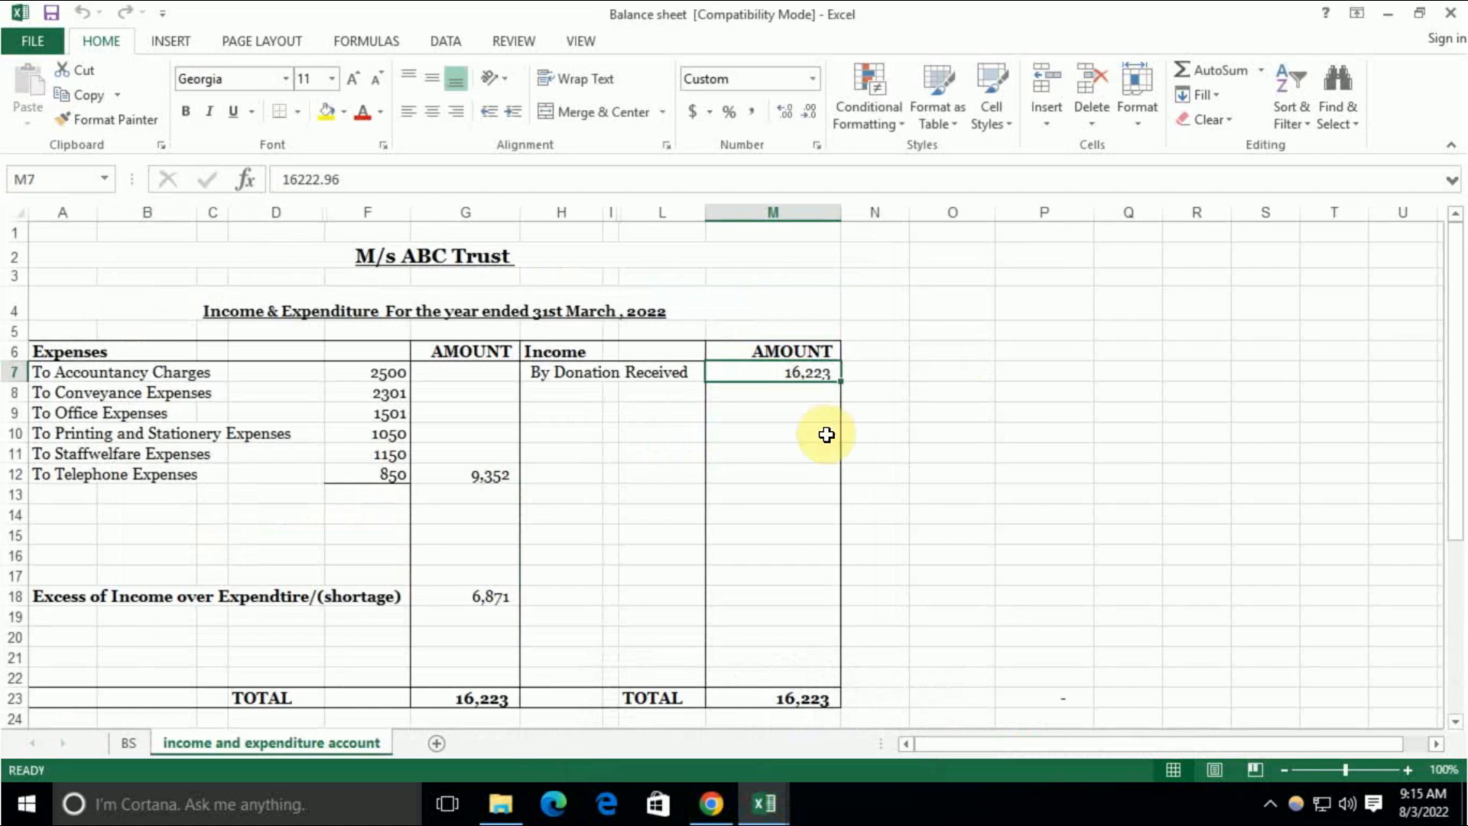
{"action": "mouse_move", "coordinate": [759, 814]}
{"action": "left_click", "coordinate": [656, 754]}
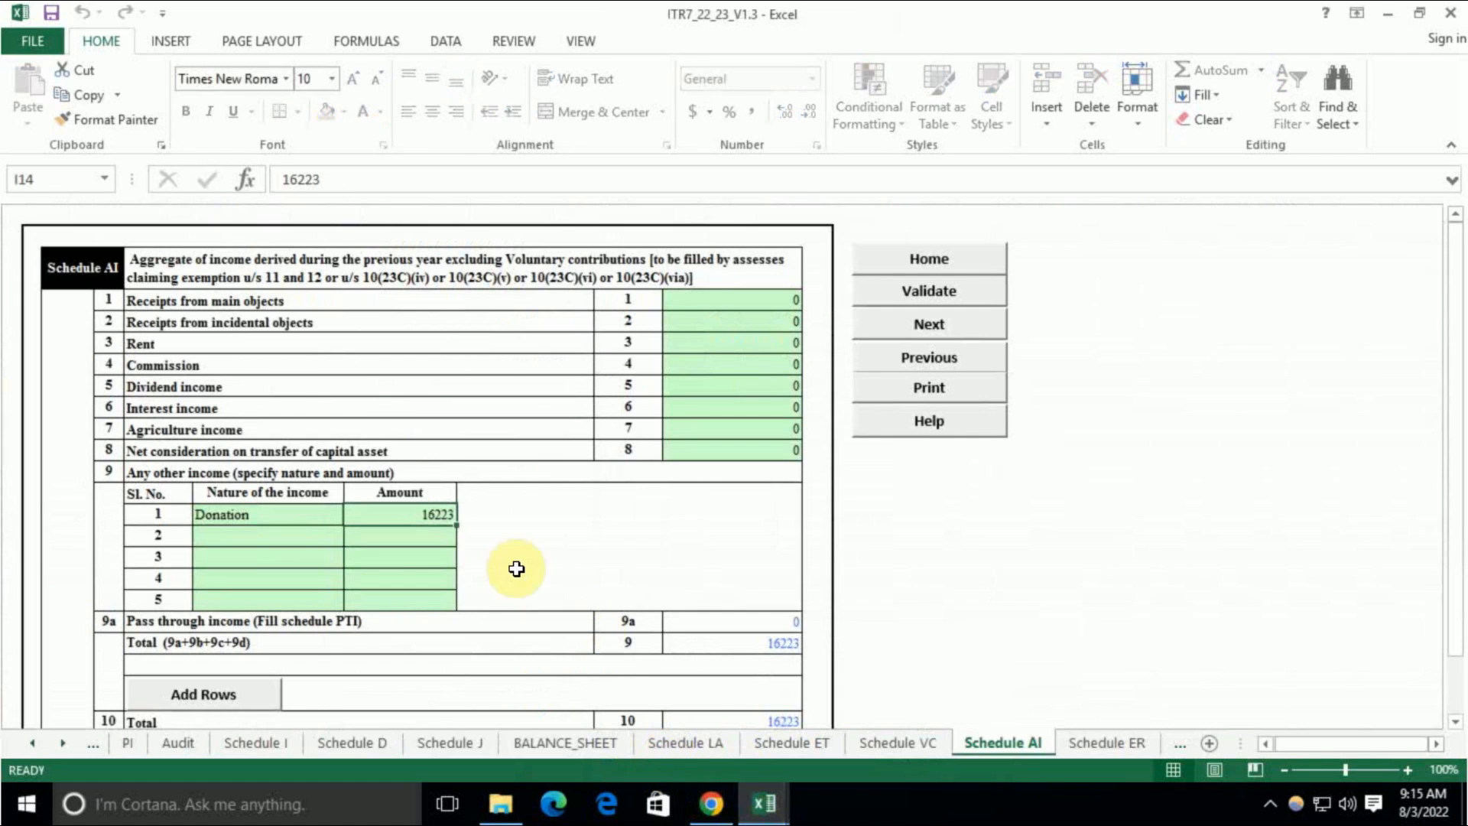
{"action": "scroll", "coordinate": [442, 639], "scroll_direction": "down", "scroll_amount": 2}
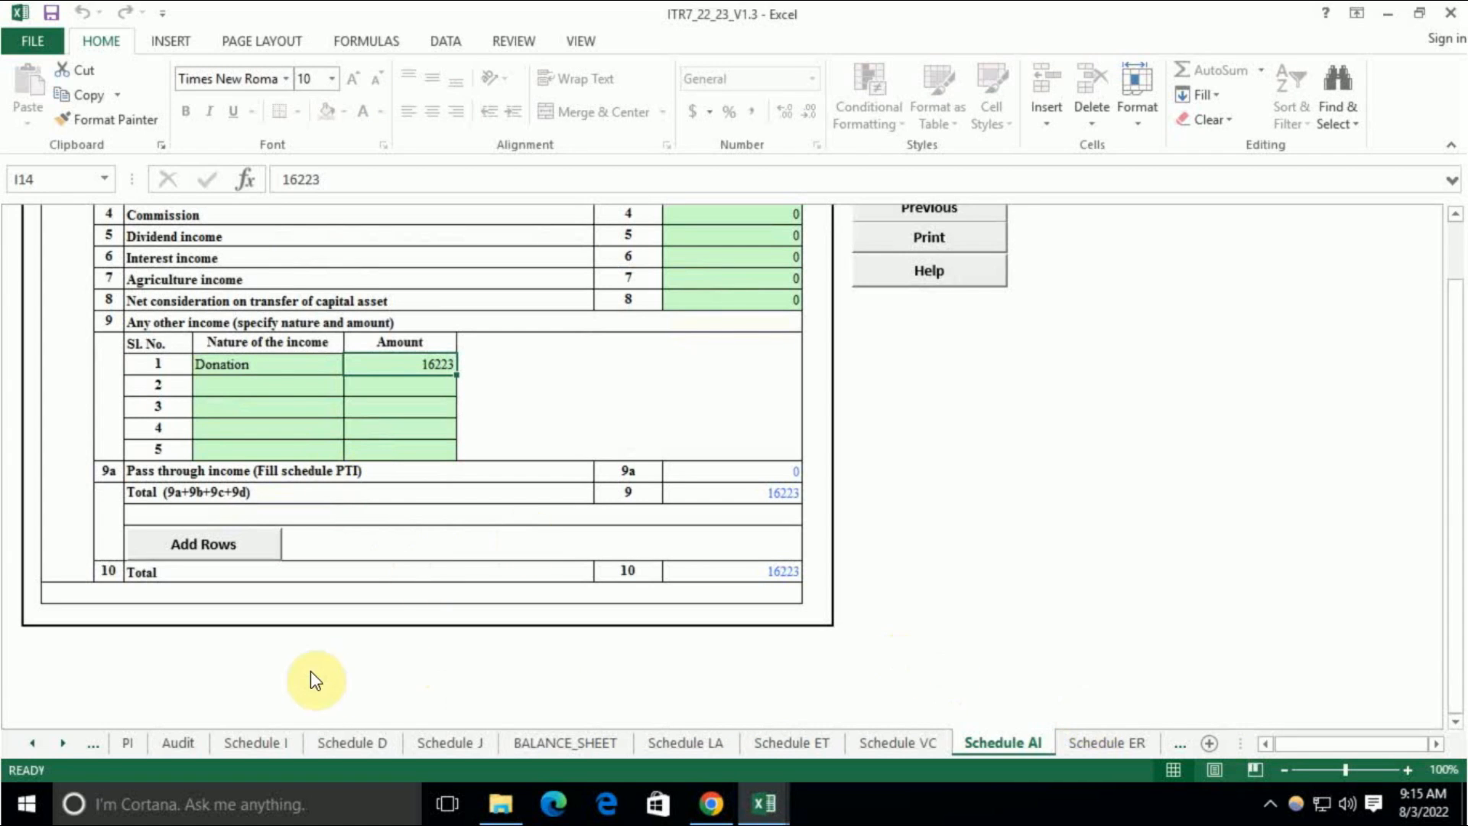
Step: Open Schedule ER, and examine the donation and the individual expense amounts in the Balance sheet workbook's income and expenditure account
{"action": "left_click", "coordinate": [64, 742]}
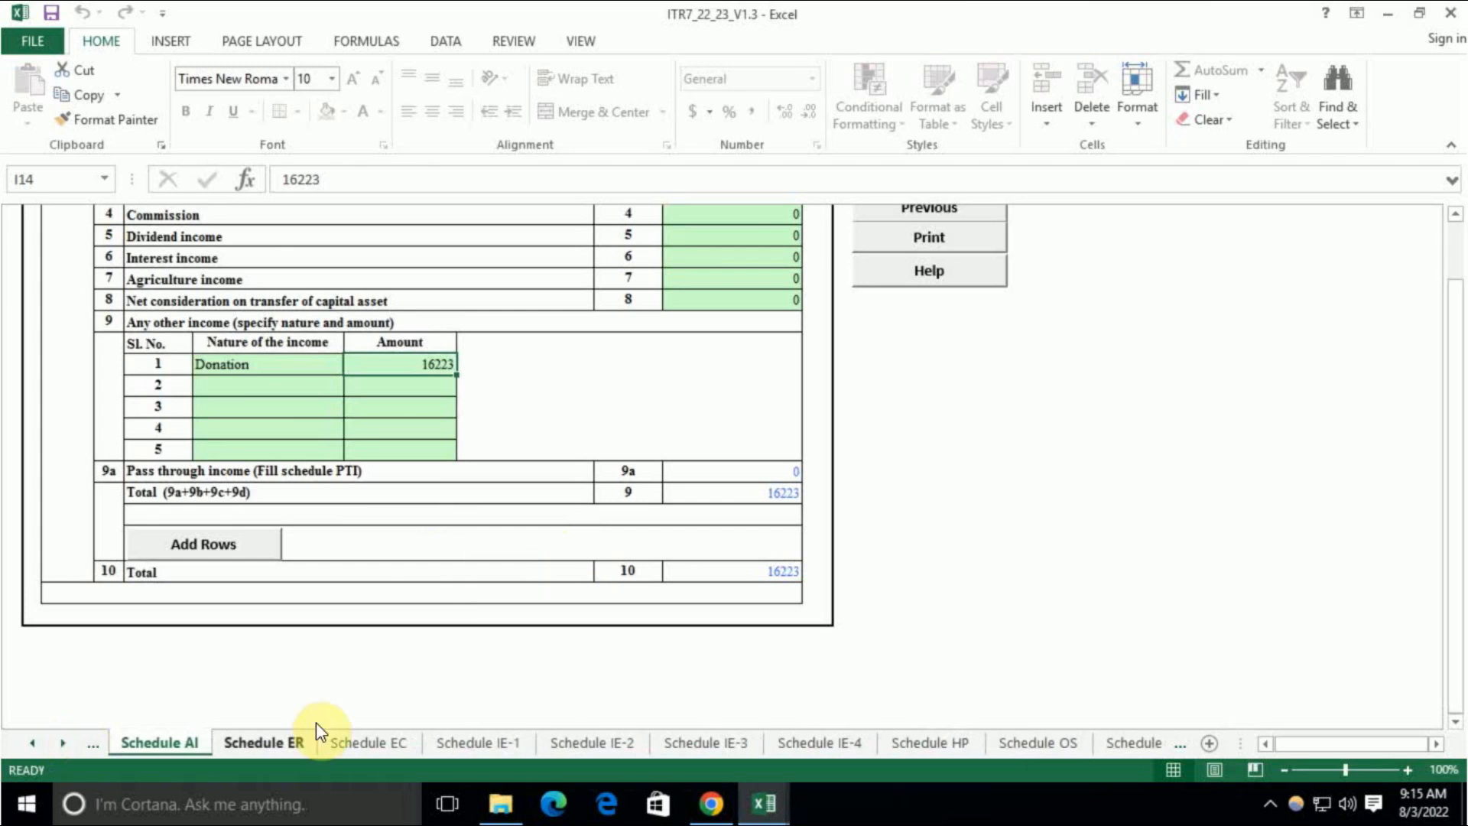
{"action": "left_click", "coordinate": [306, 739]}
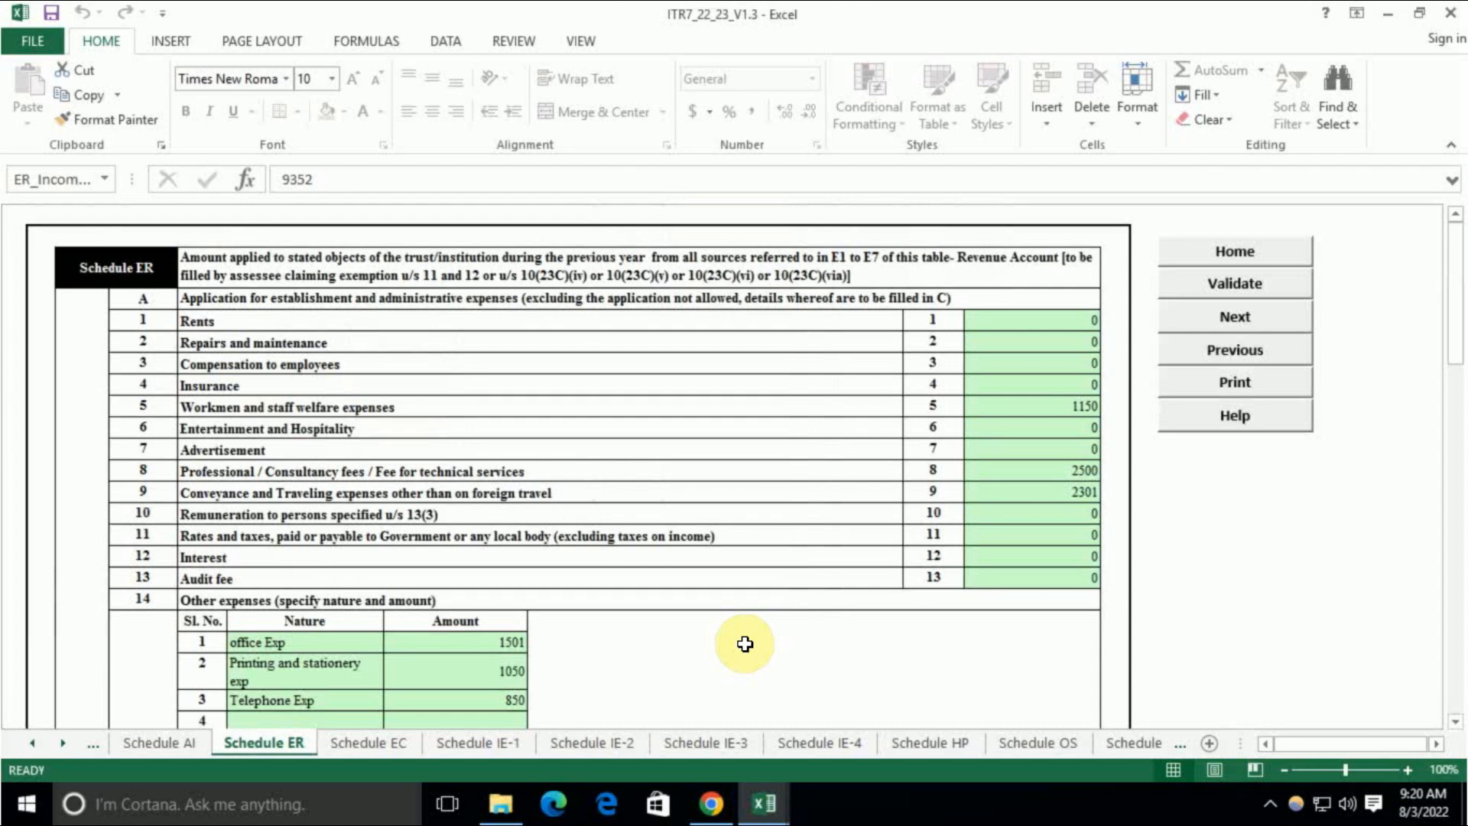
{"action": "key", "text": "alt+Tab"}
{"action": "left_click", "coordinate": [812, 372]}
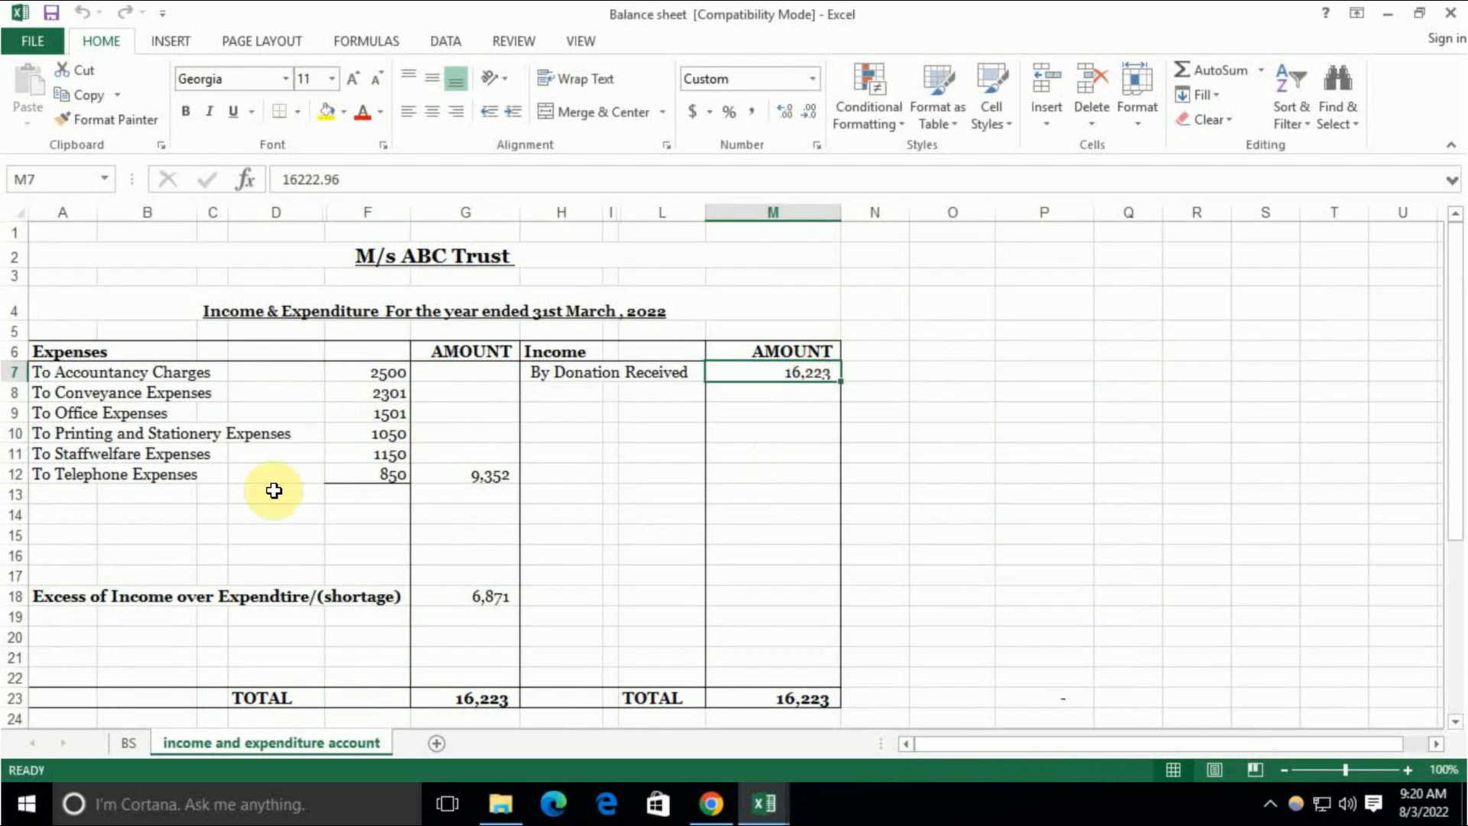
{"action": "left_click_drag", "start_coordinate": [370, 371], "coordinate": [387, 477]}
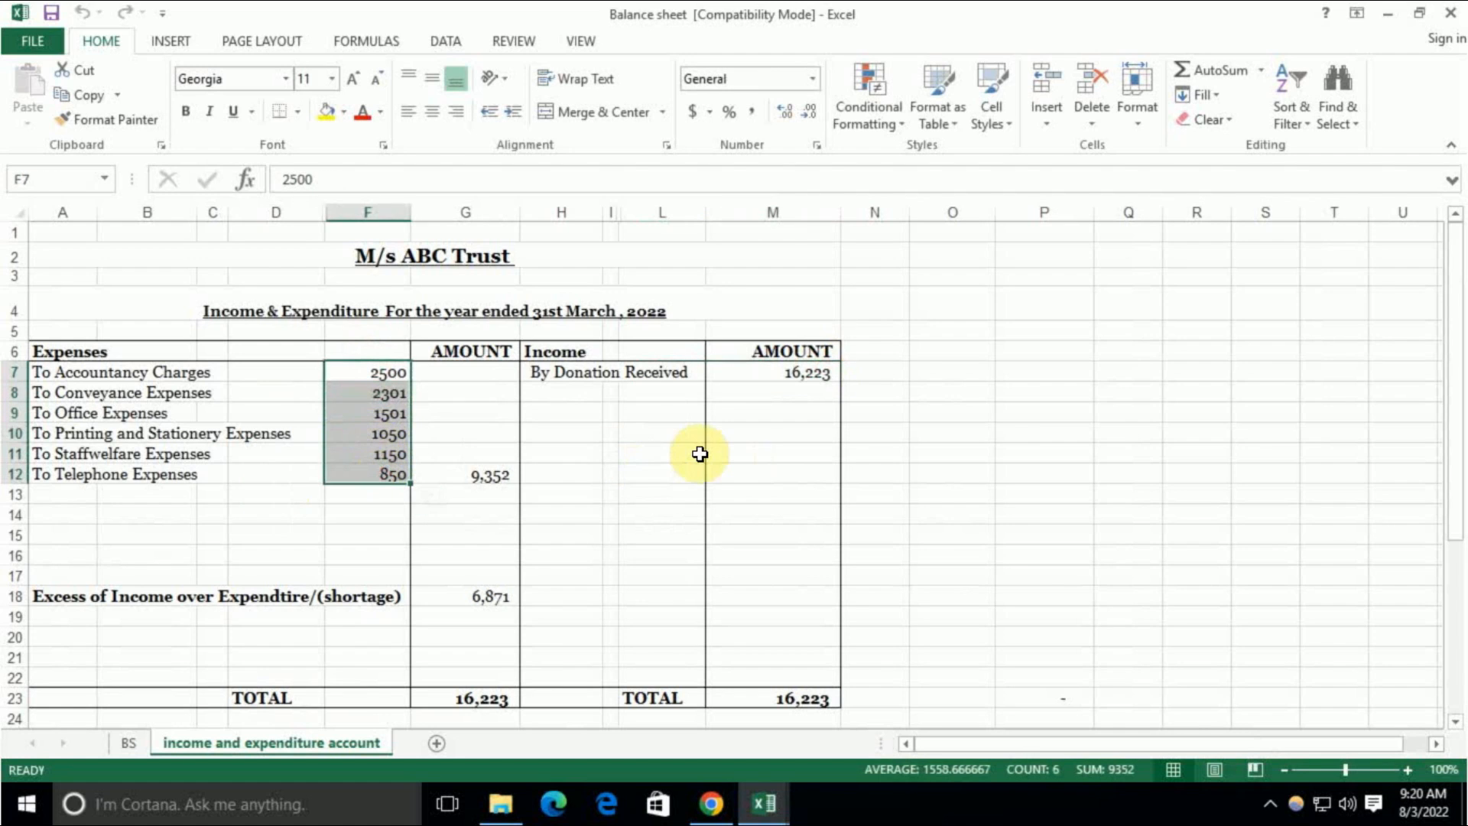
Step: Review the repairs, employee compensation and insurance heads in Schedule ER and look for matching expenses in the income and expenditure account
{"action": "key", "text": "alt+Tab"}
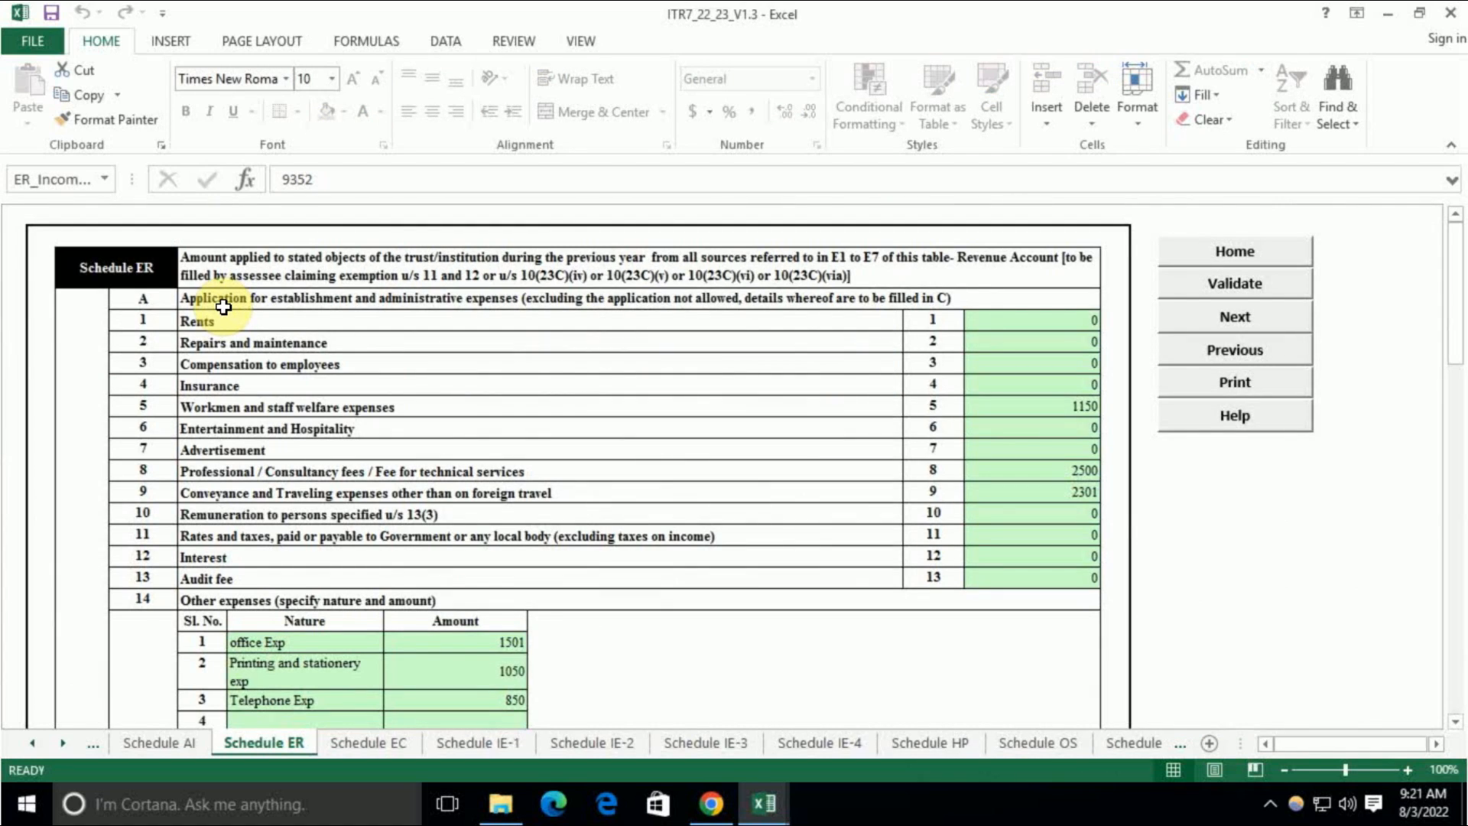
{"action": "left_click", "coordinate": [284, 342]}
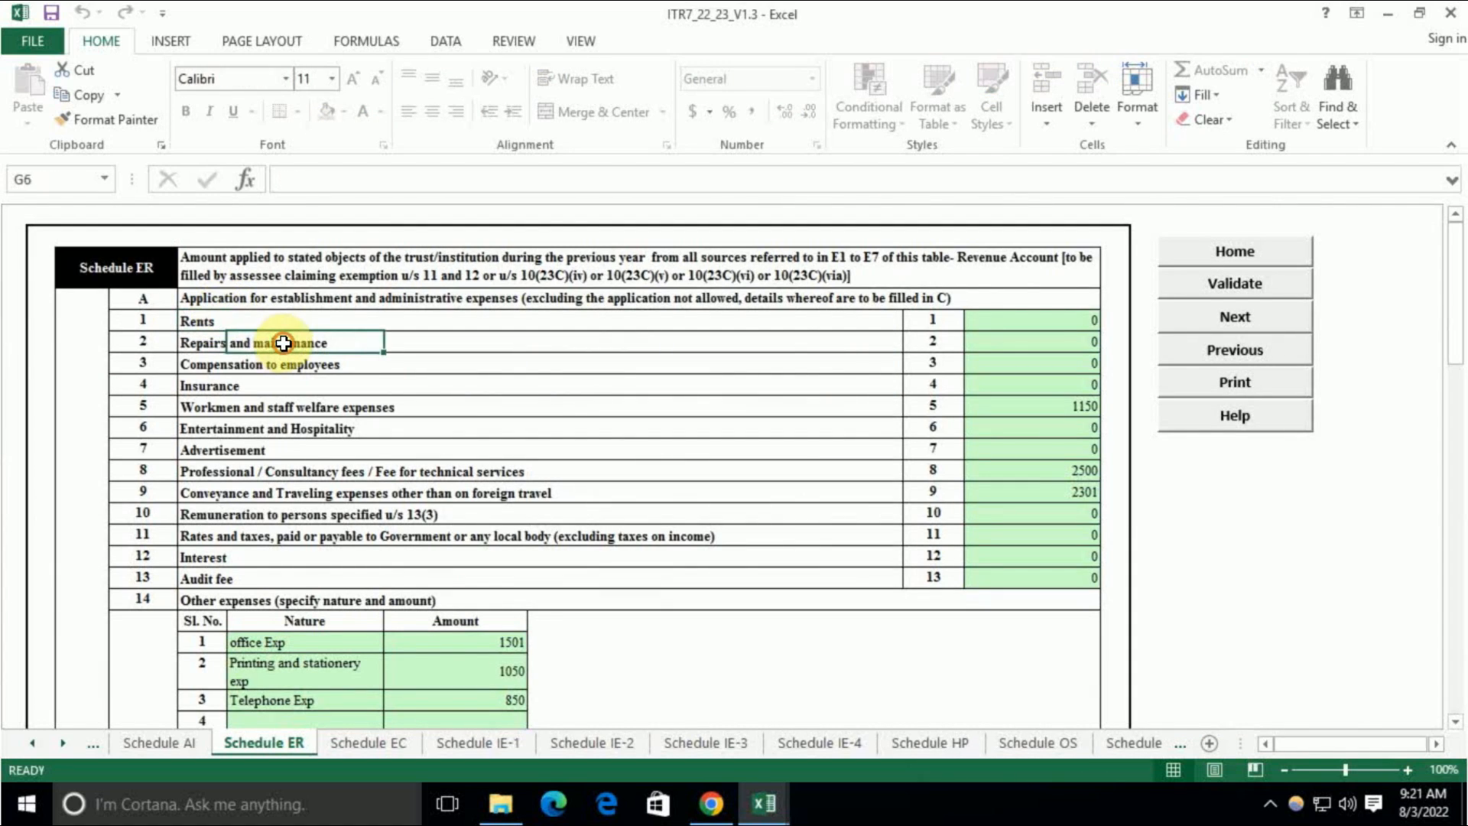
{"action": "left_click", "coordinate": [288, 365]}
{"action": "left_click", "coordinate": [229, 390]}
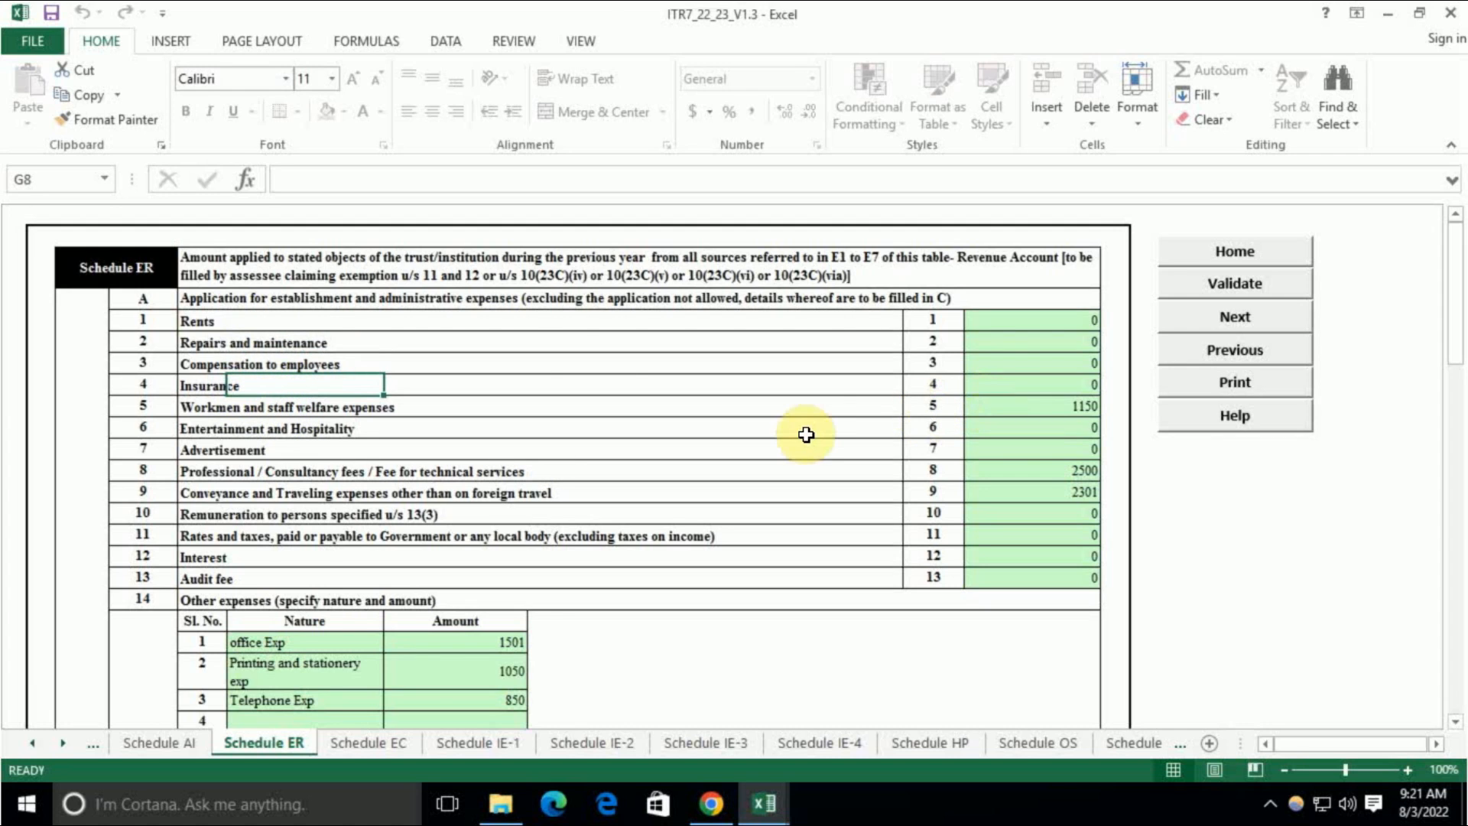
{"action": "key", "text": "alt+Tab"}
{"action": "left_click", "coordinate": [142, 513]}
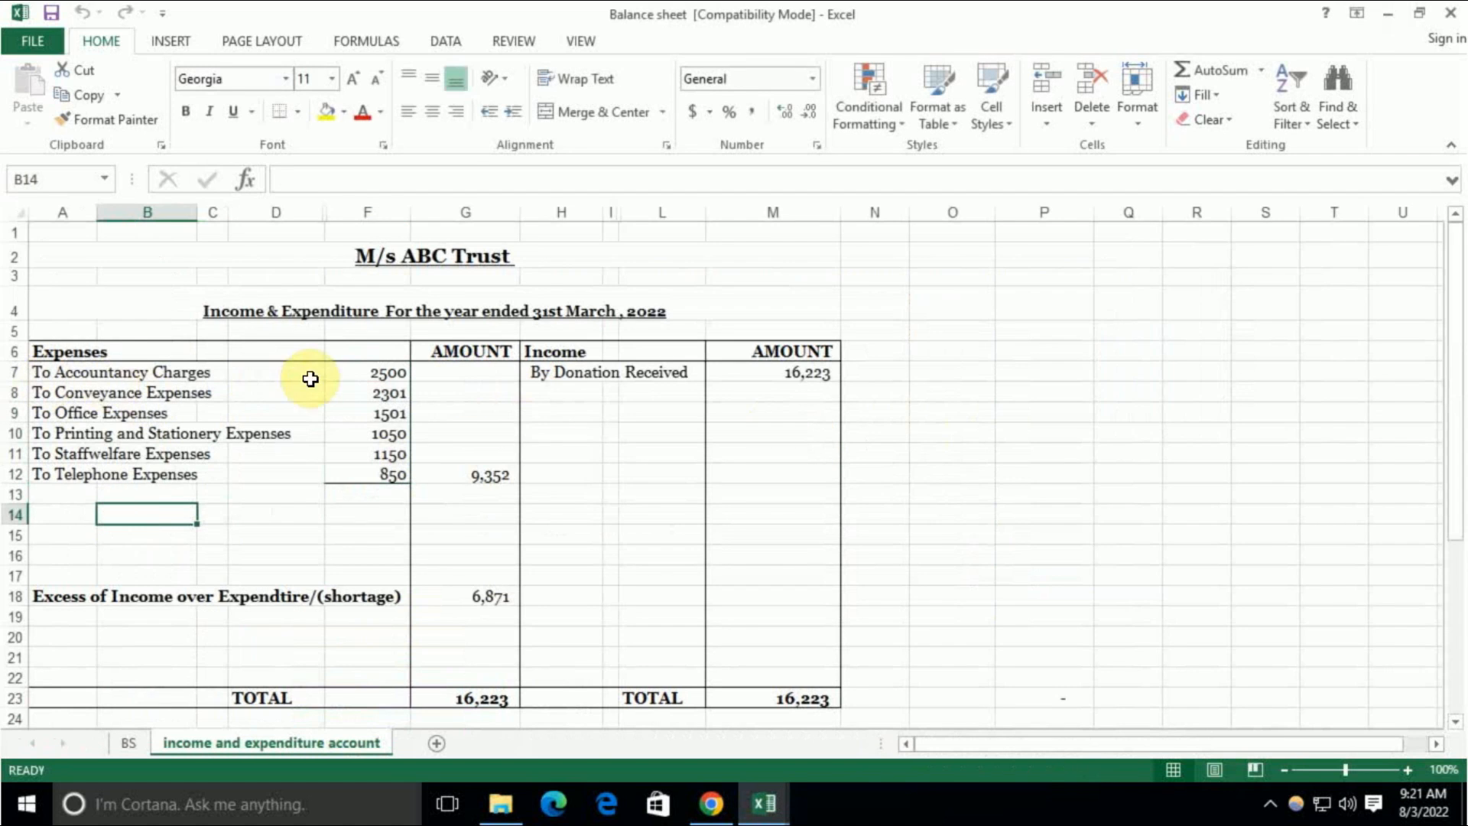
Step: Return to Schedule ER and check the amounts for staff welfare, professional fees, and conveyance and traveling expenses
{"action": "key", "text": "alt+Tab"}
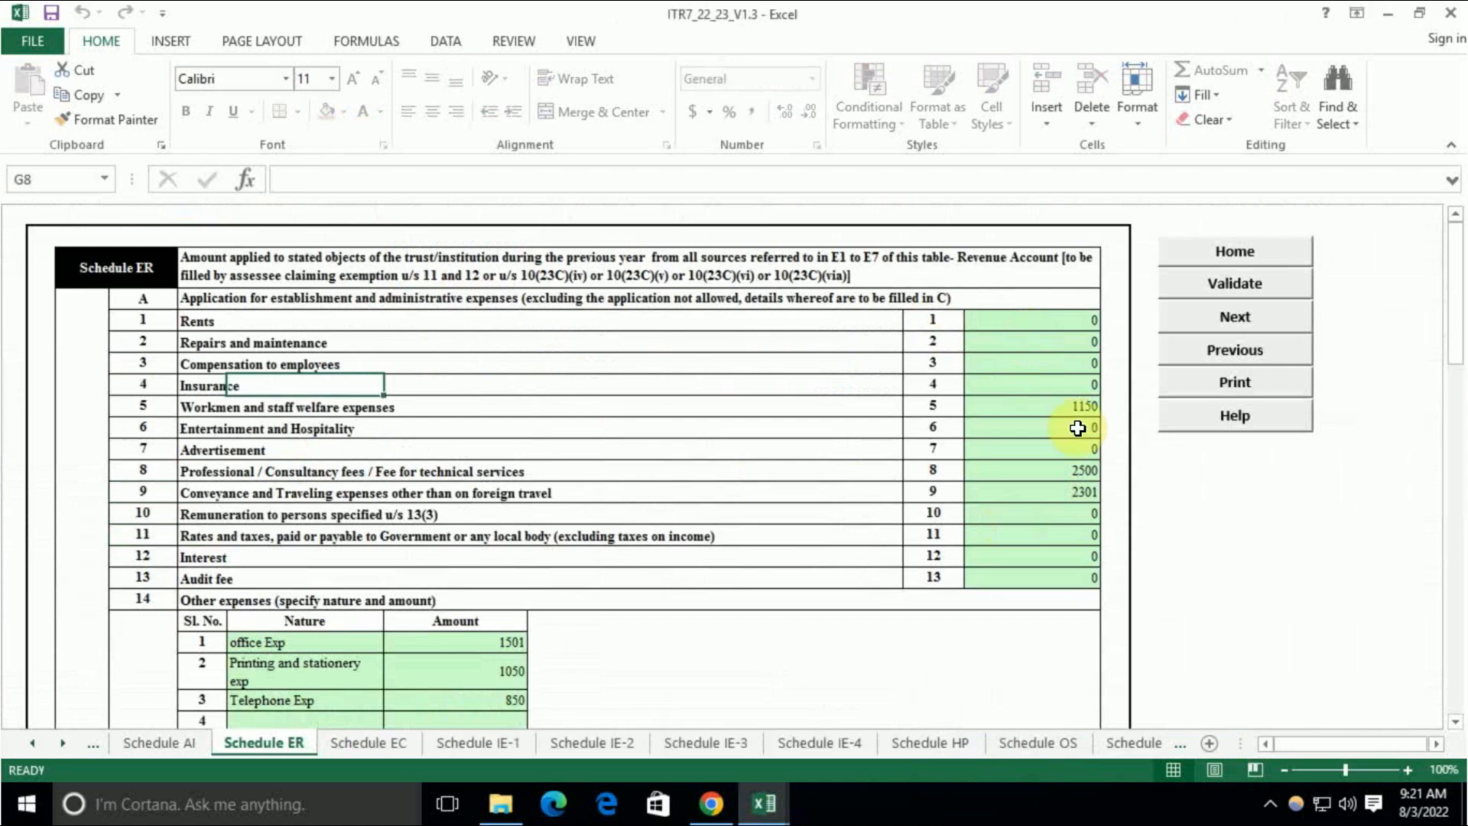
{"action": "left_click", "coordinate": [1026, 409]}
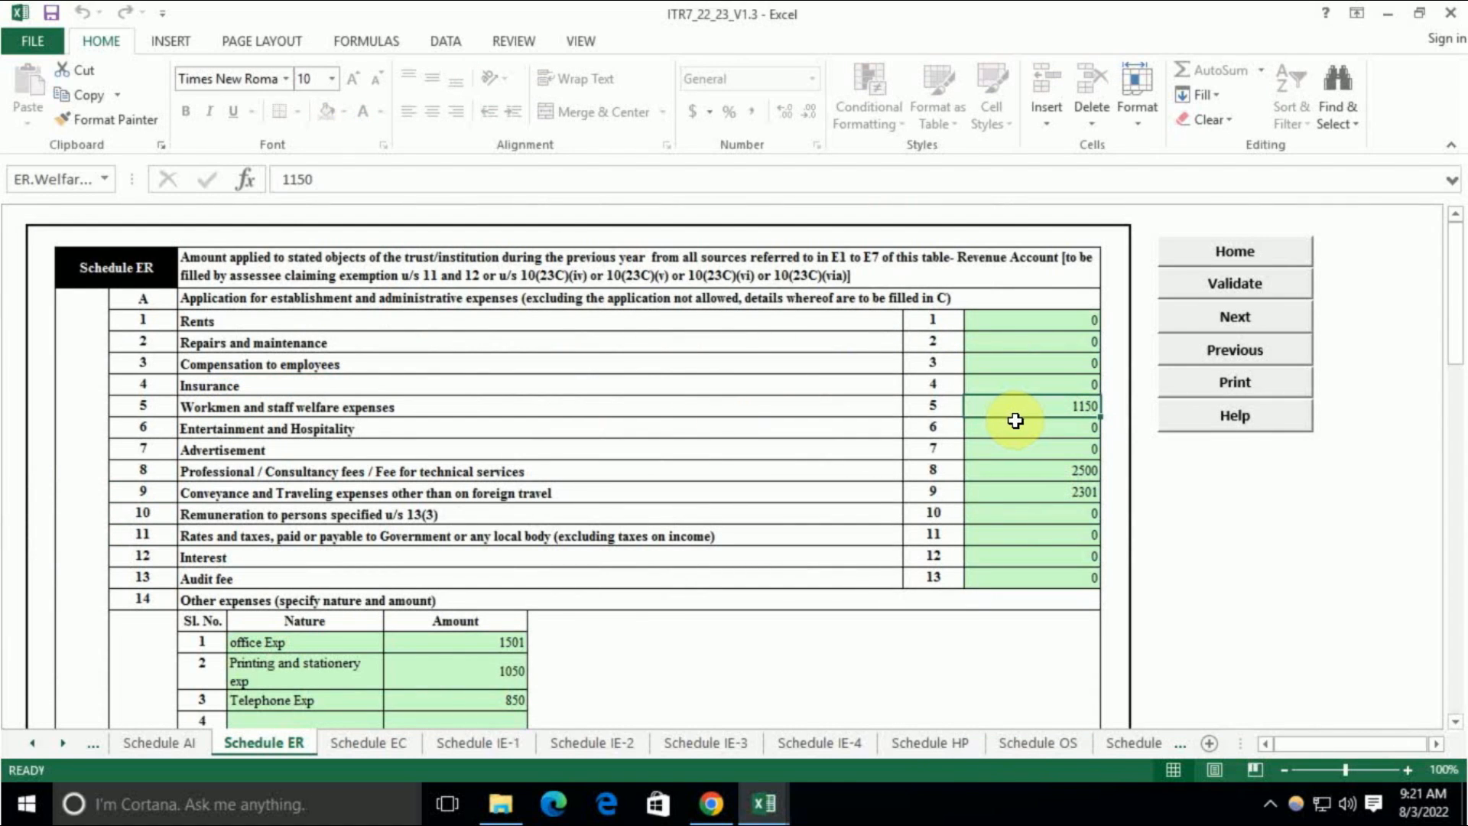
{"action": "left_click", "coordinate": [1064, 470]}
{"action": "left_click", "coordinate": [1067, 498]}
Step: Check the office, printing and stationery, and telephone rows under Other expenses and the Total (A1 to A14) in Schedule ER
{"action": "scroll", "coordinate": [798, 493], "scroll_direction": "down", "scroll_amount": 1}
{"action": "left_click", "coordinate": [246, 493]}
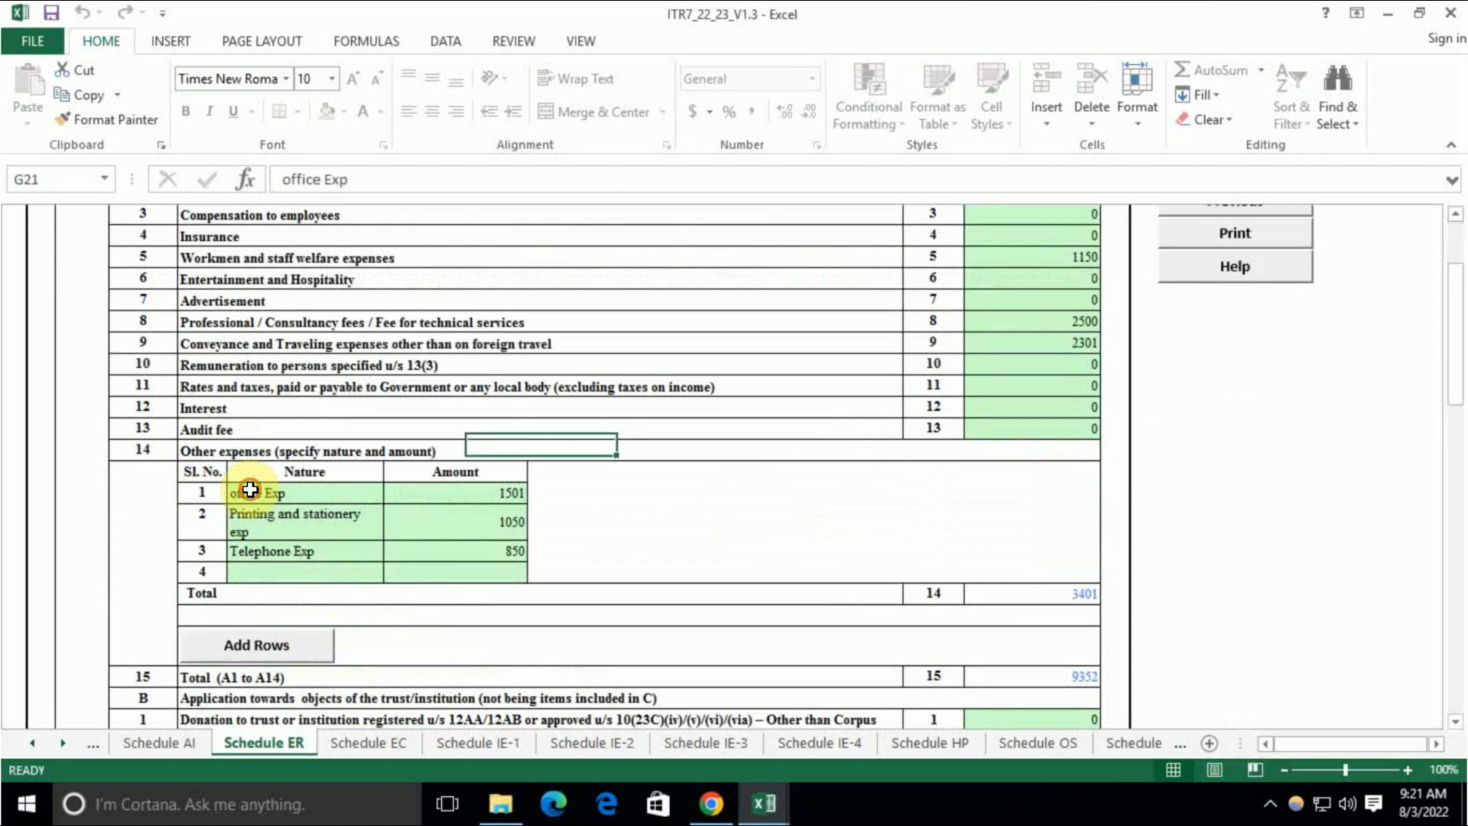
{"action": "left_click", "coordinate": [288, 511]}
{"action": "left_click", "coordinate": [370, 551]}
{"action": "scroll", "coordinate": [515, 553], "scroll_direction": "down", "scroll_amount": 3}
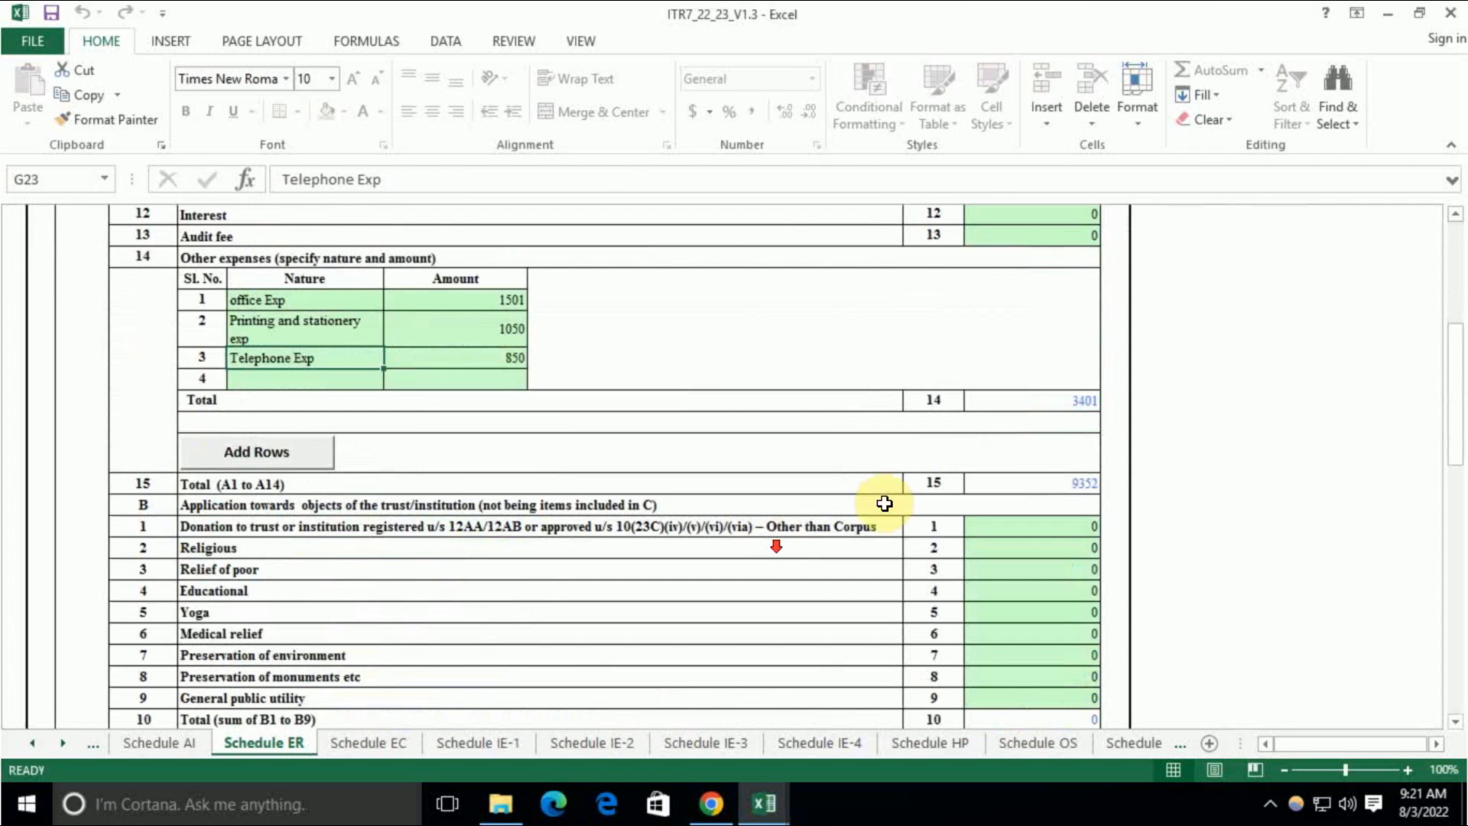
{"action": "left_click", "coordinate": [1071, 482]}
Step: Review sections B and C of Schedule ER and check the total application of income-revenue in row D
{"action": "scroll", "coordinate": [1230, 436], "scroll_direction": "down", "scroll_amount": 1}
{"action": "scroll", "coordinate": [727, 514], "scroll_direction": "down", "scroll_amount": 5}
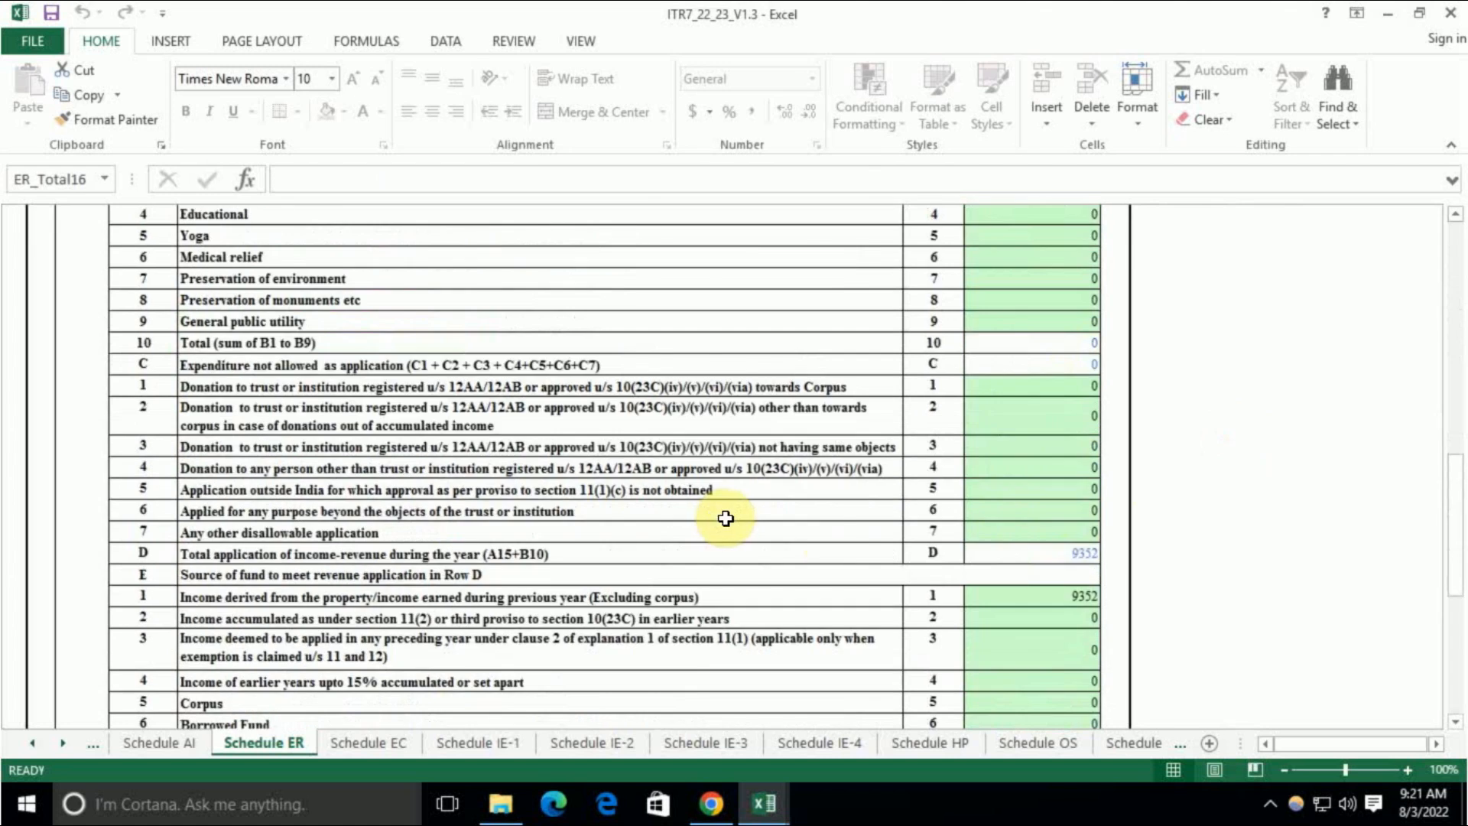
{"action": "scroll", "coordinate": [788, 514], "scroll_direction": "up", "scroll_amount": 1}
{"action": "scroll", "coordinate": [583, 344], "scroll_direction": "up", "scroll_amount": 1}
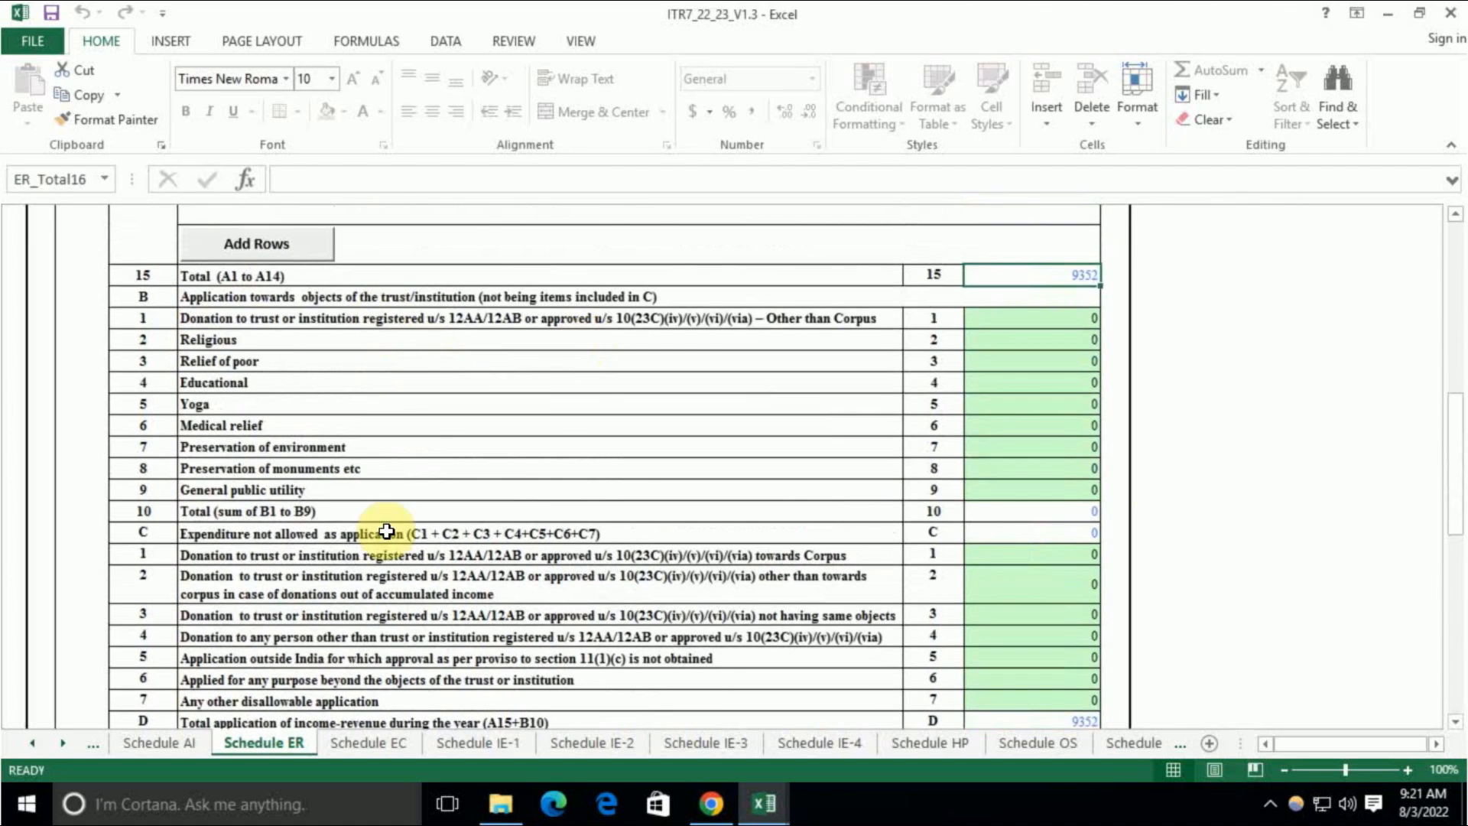
{"action": "scroll", "coordinate": [705, 427], "scroll_direction": "down", "scroll_amount": 2}
{"action": "scroll", "coordinate": [515, 354], "scroll_direction": "up", "scroll_amount": 1}
{"action": "scroll", "coordinate": [277, 516], "scroll_direction": "down", "scroll_amount": 1}
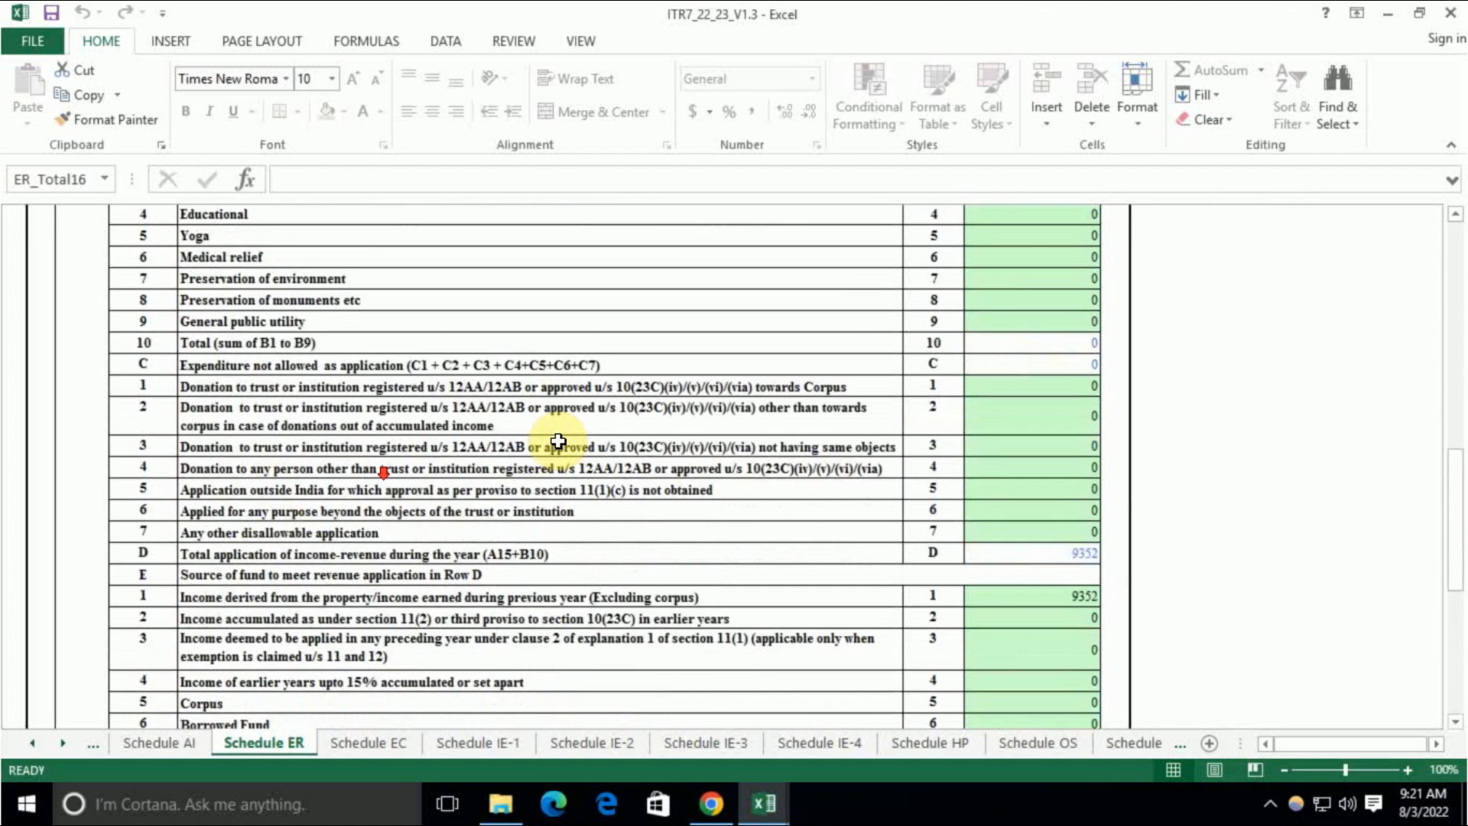
{"action": "left_click", "coordinate": [1063, 553]}
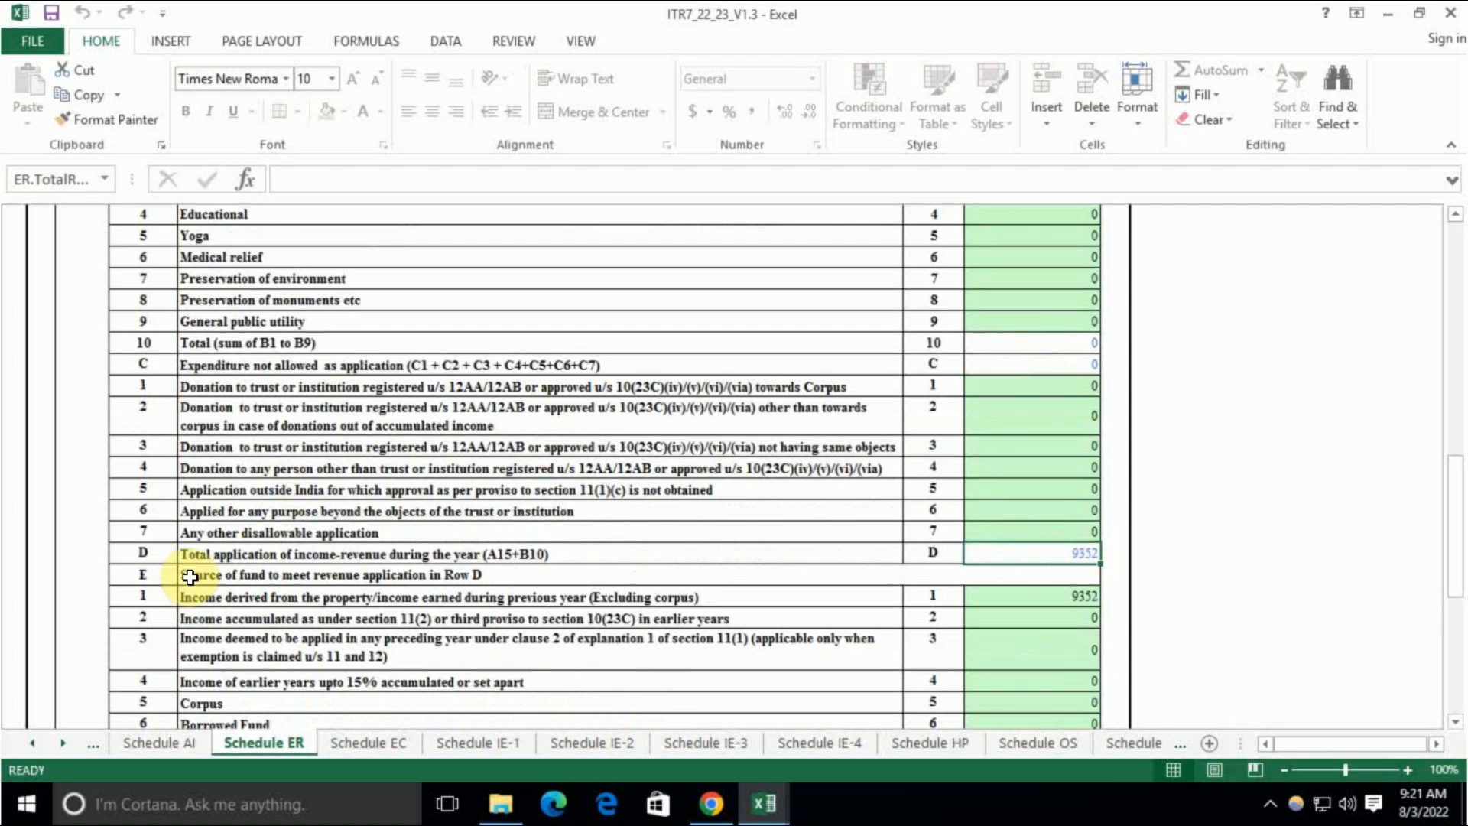
{"action": "scroll", "coordinate": [895, 544], "scroll_direction": "down", "scroll_amount": 1}
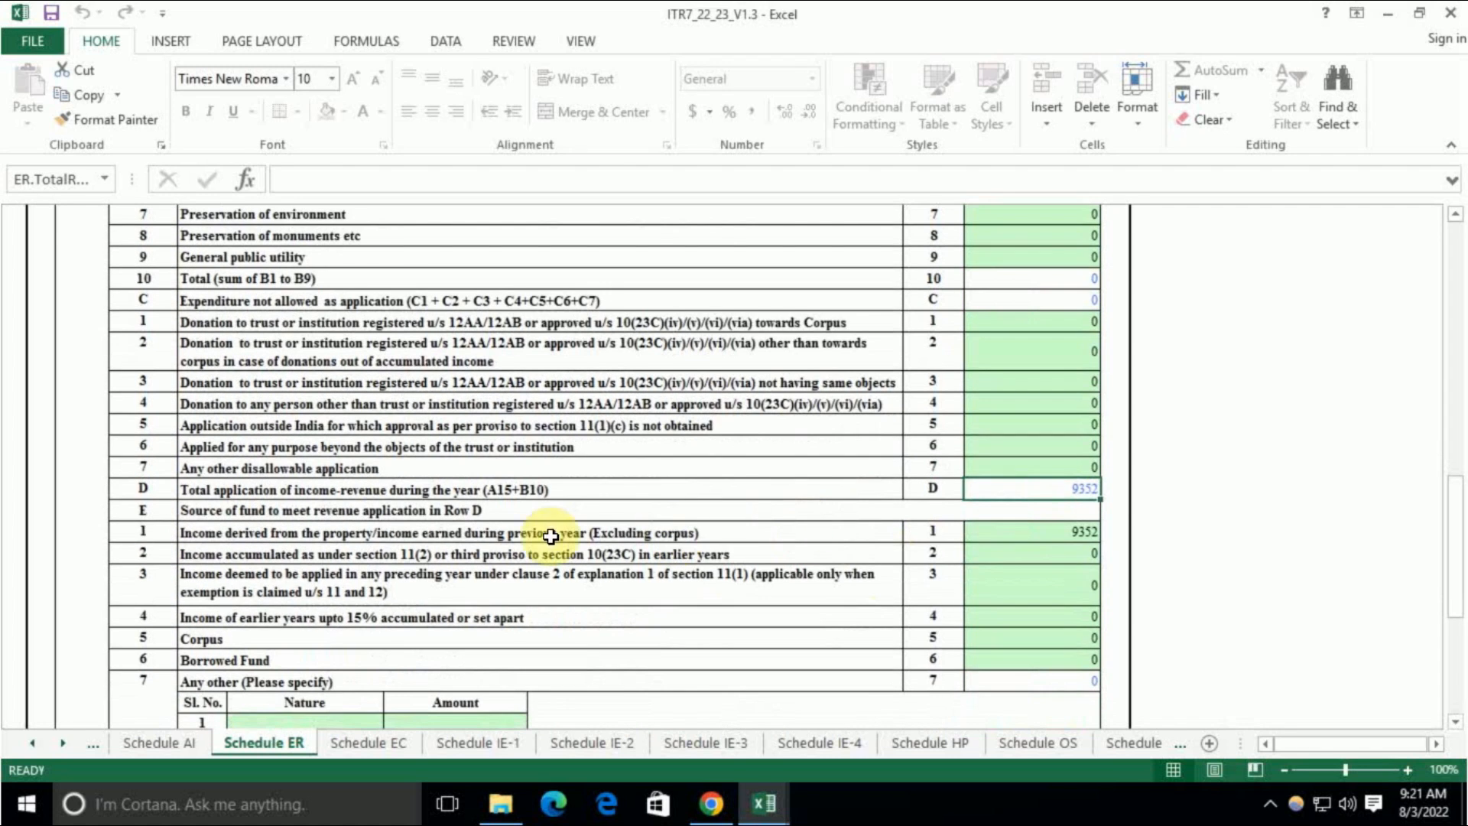
Step: Examine the sources of fund in section E of Schedule ER and the total amount to be allowed as application in row I
{"action": "left_click", "coordinate": [347, 510]}
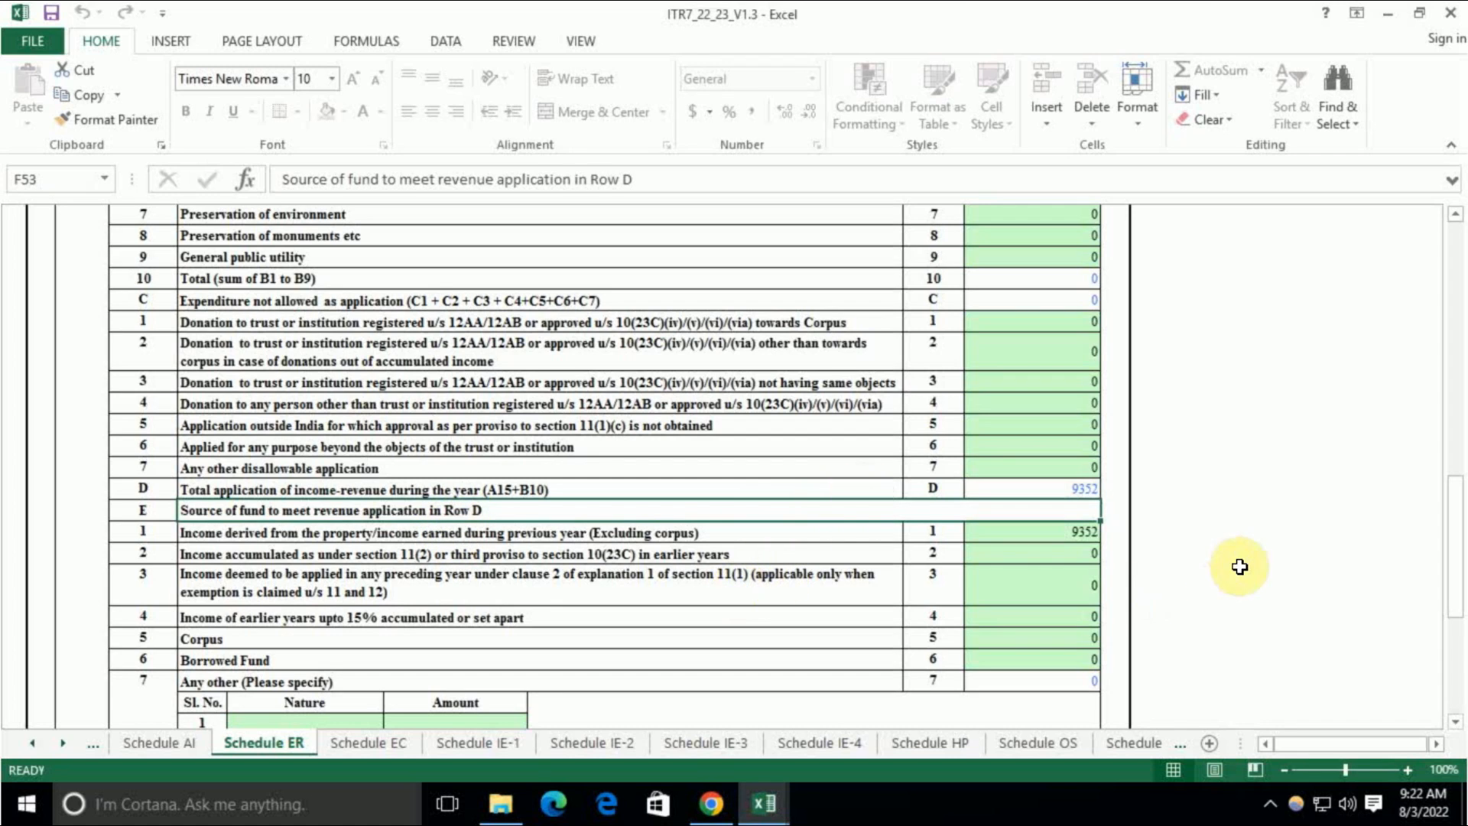
{"action": "left_click", "coordinate": [1080, 538]}
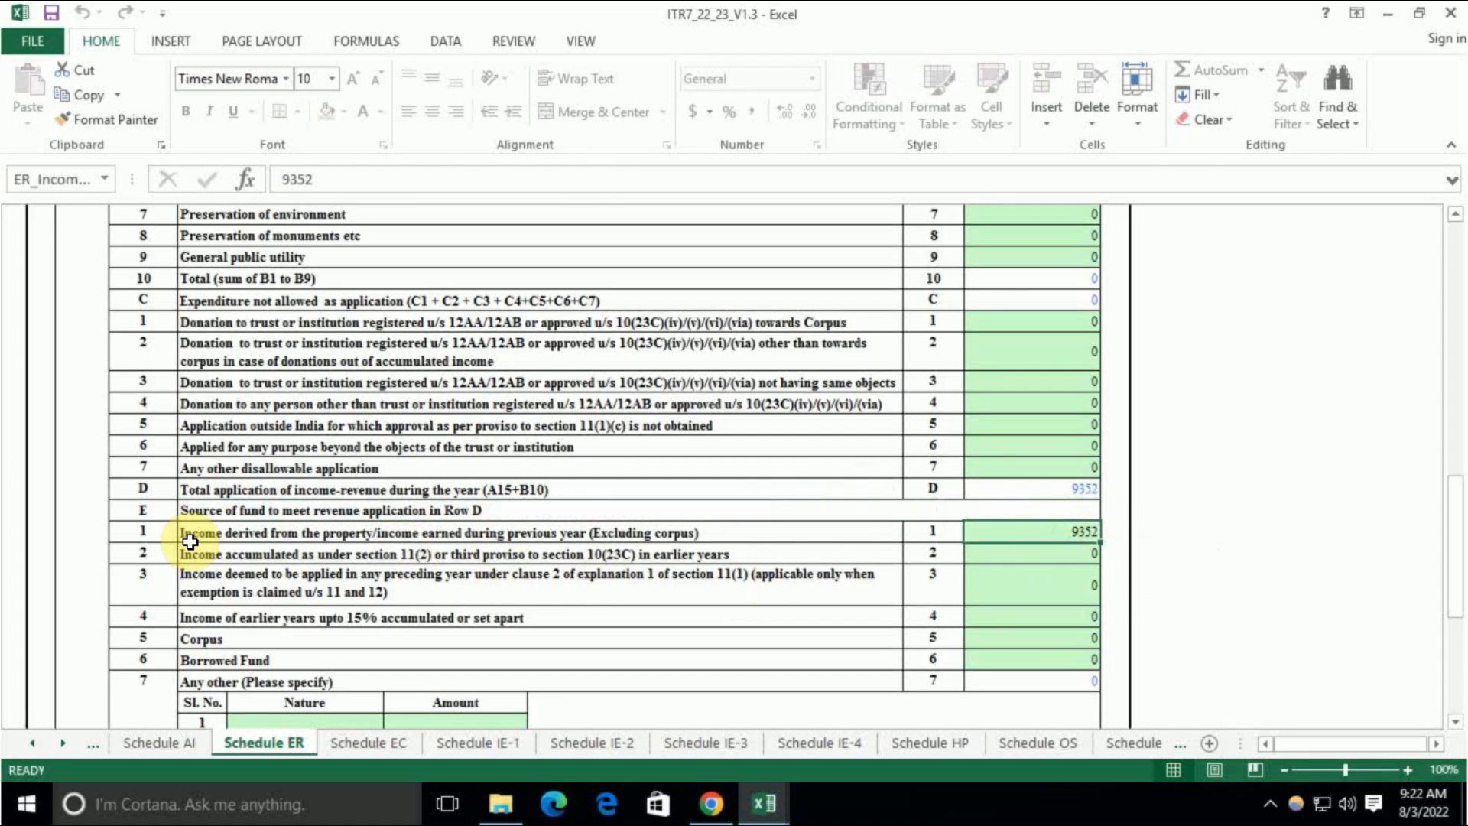
{"action": "left_click", "coordinate": [1071, 577]}
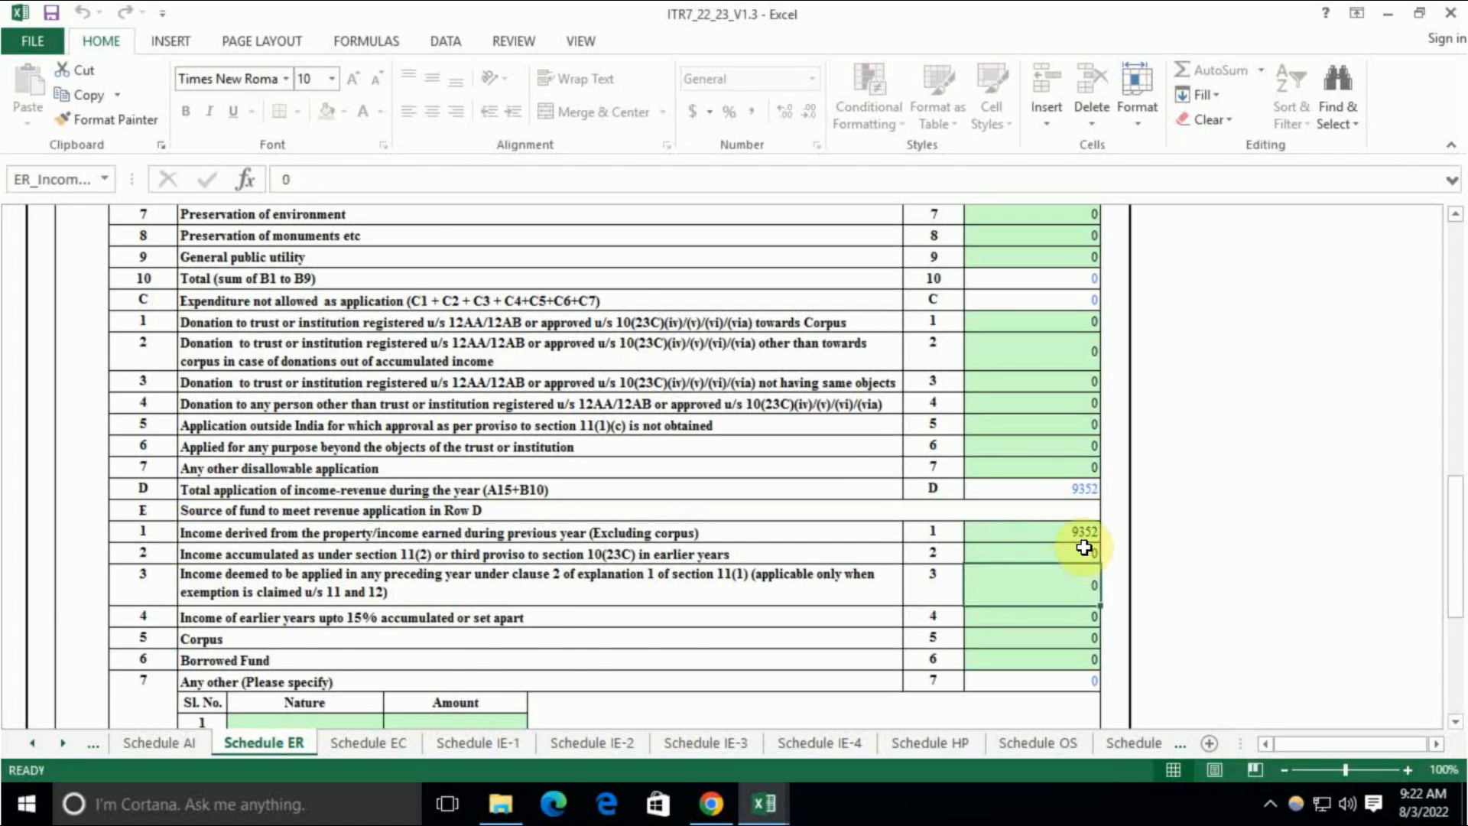
{"action": "left_click", "coordinate": [1091, 534]}
{"action": "scroll", "coordinate": [1090, 533], "scroll_direction": "down", "scroll_amount": 4}
{"action": "left_click", "coordinate": [1060, 685]}
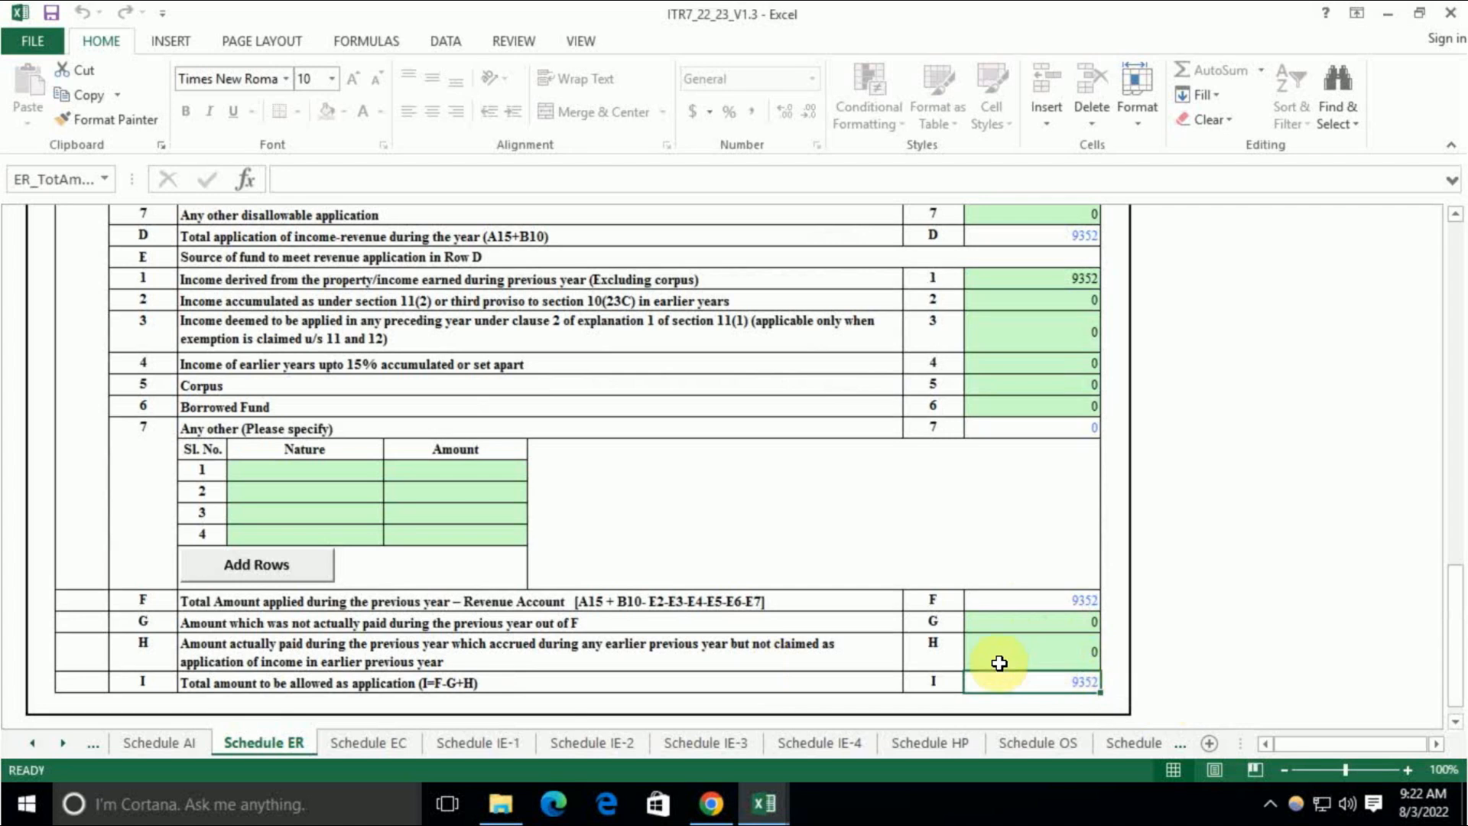
Step: Review Schedule EC from the capital expenses and sources of fund through the total amount to be allowed as application
{"action": "left_click", "coordinate": [409, 741]}
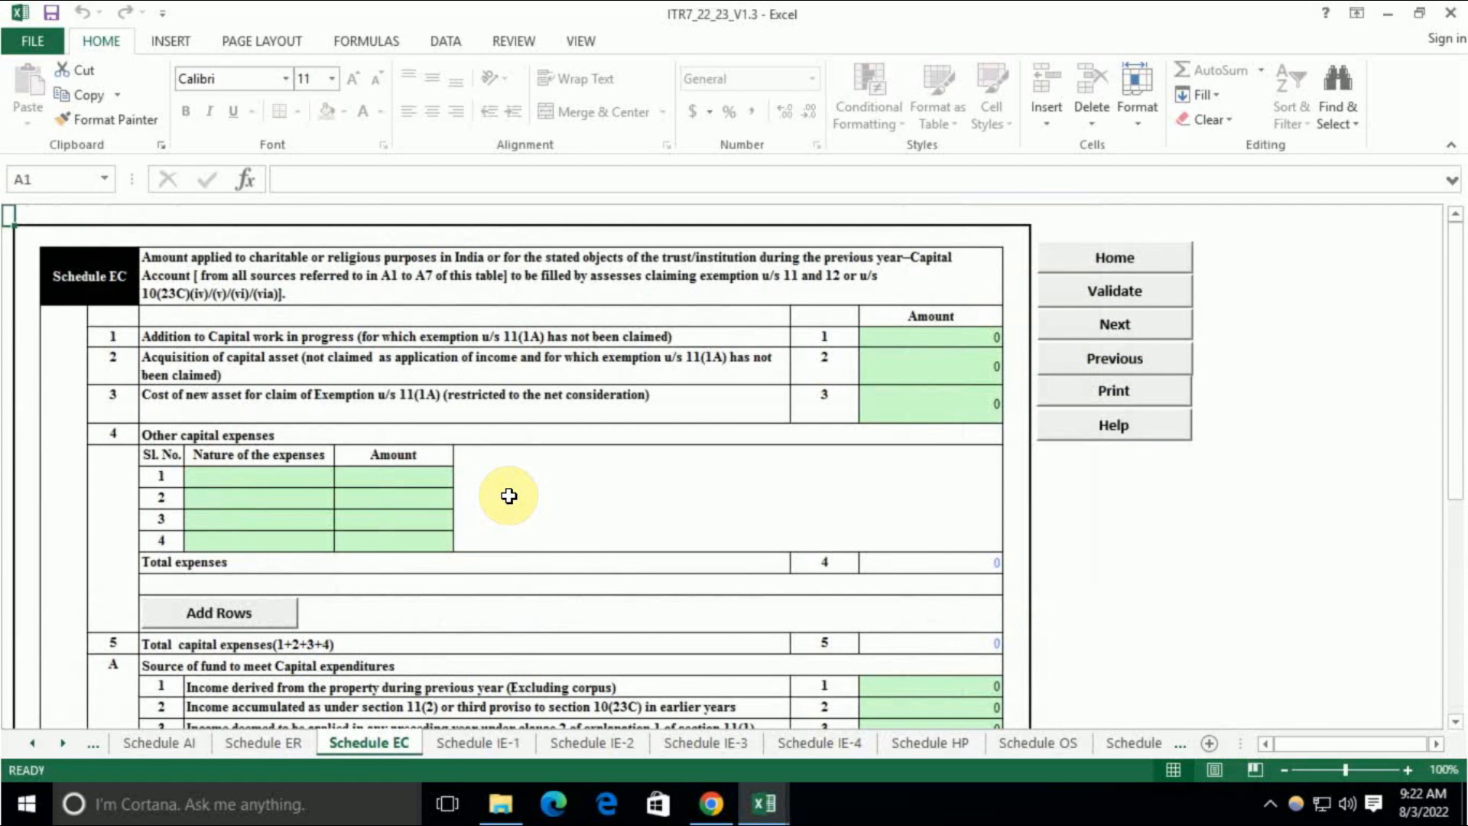
{"action": "left_click", "coordinate": [168, 279]}
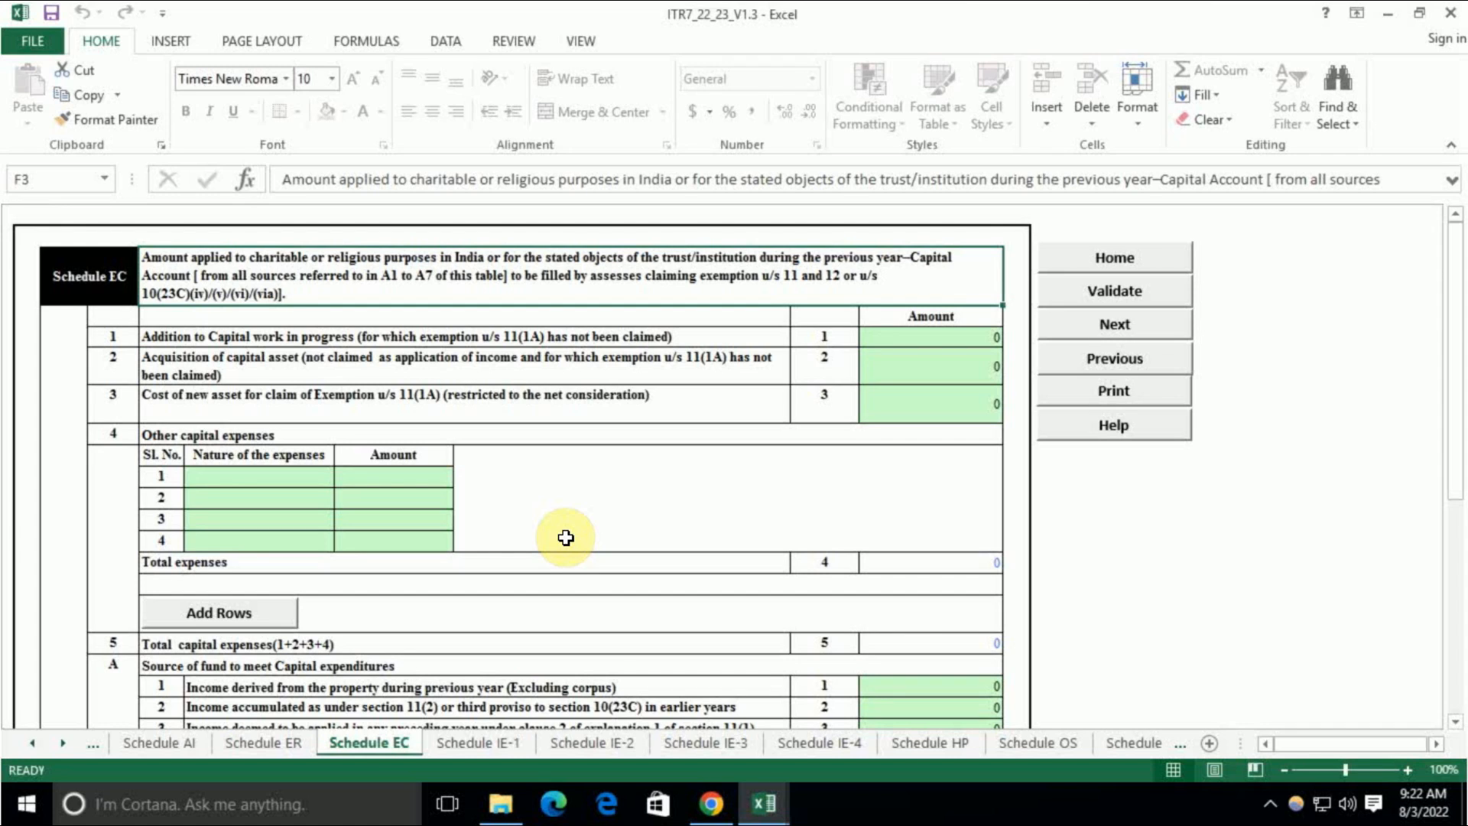
{"action": "scroll", "coordinate": [566, 537], "scroll_direction": "down", "scroll_amount": 3}
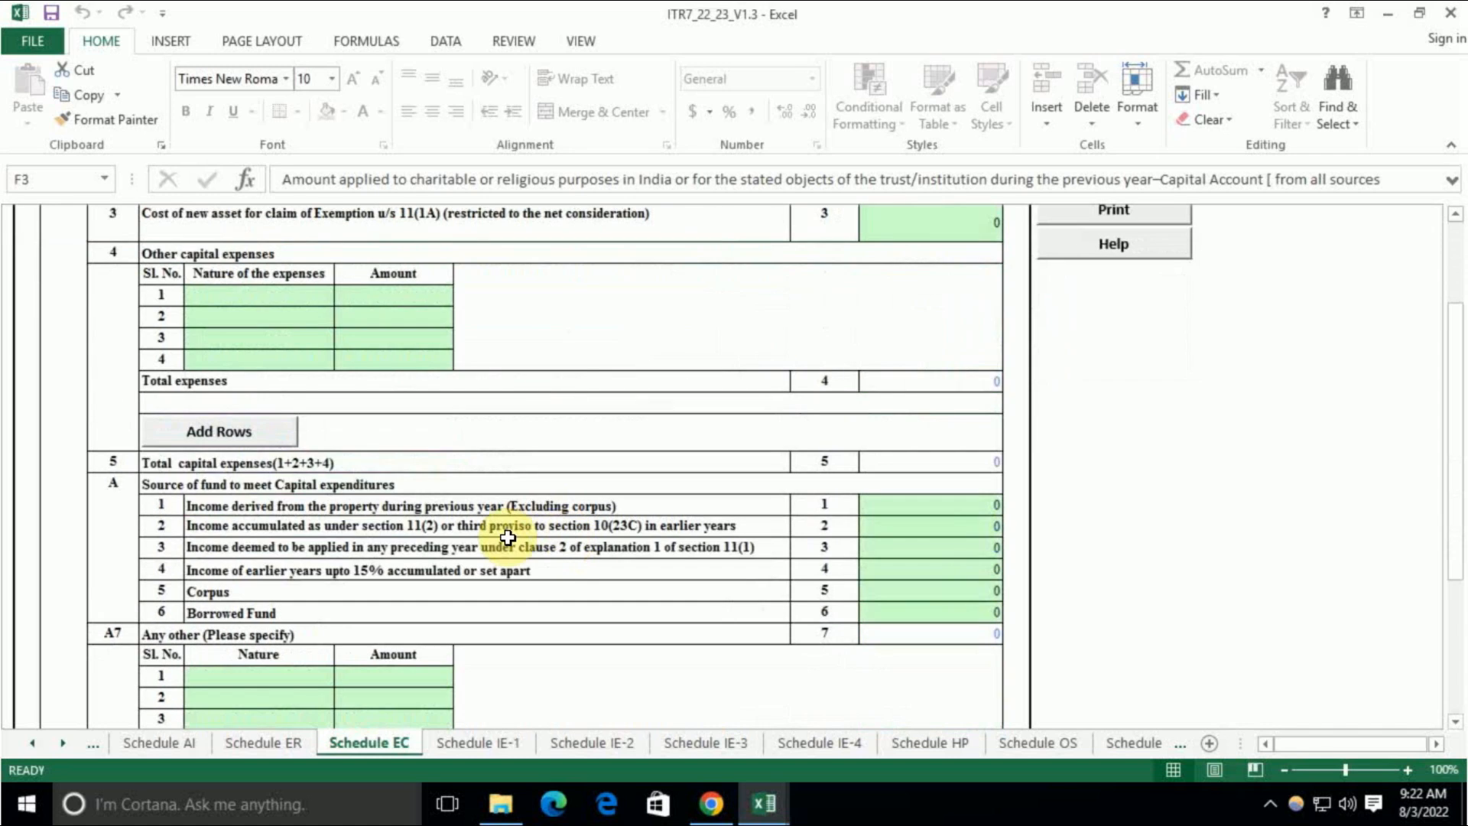
{"action": "left_click", "coordinate": [376, 475]}
{"action": "scroll", "coordinate": [623, 529], "scroll_direction": "down", "scroll_amount": 7}
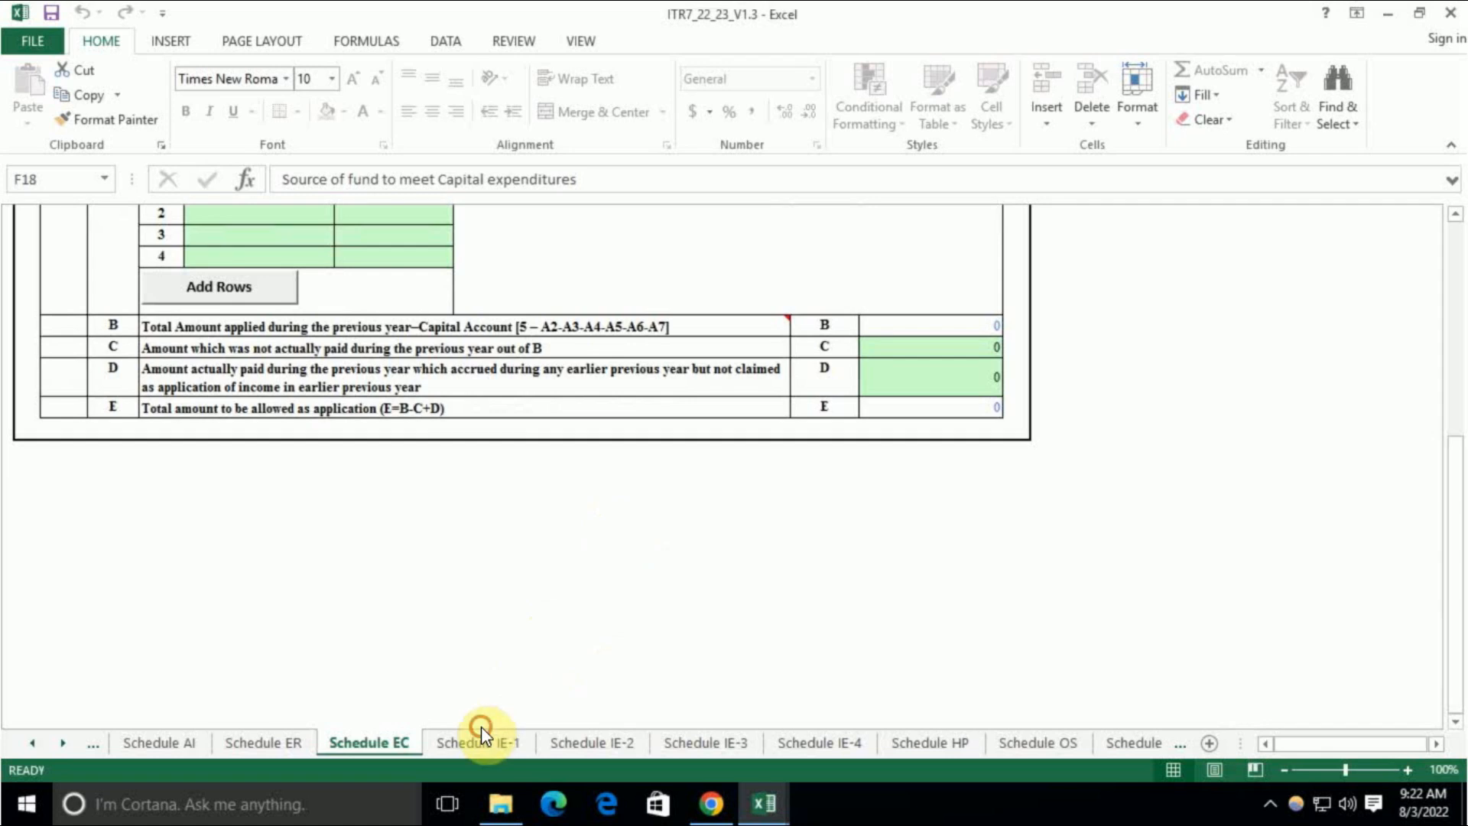
Step: Check which exemption sections Schedules IE-1, IE-2, IE-3 and IE-4 apply to and whether their fields need filling
{"action": "left_click", "coordinate": [498, 740]}
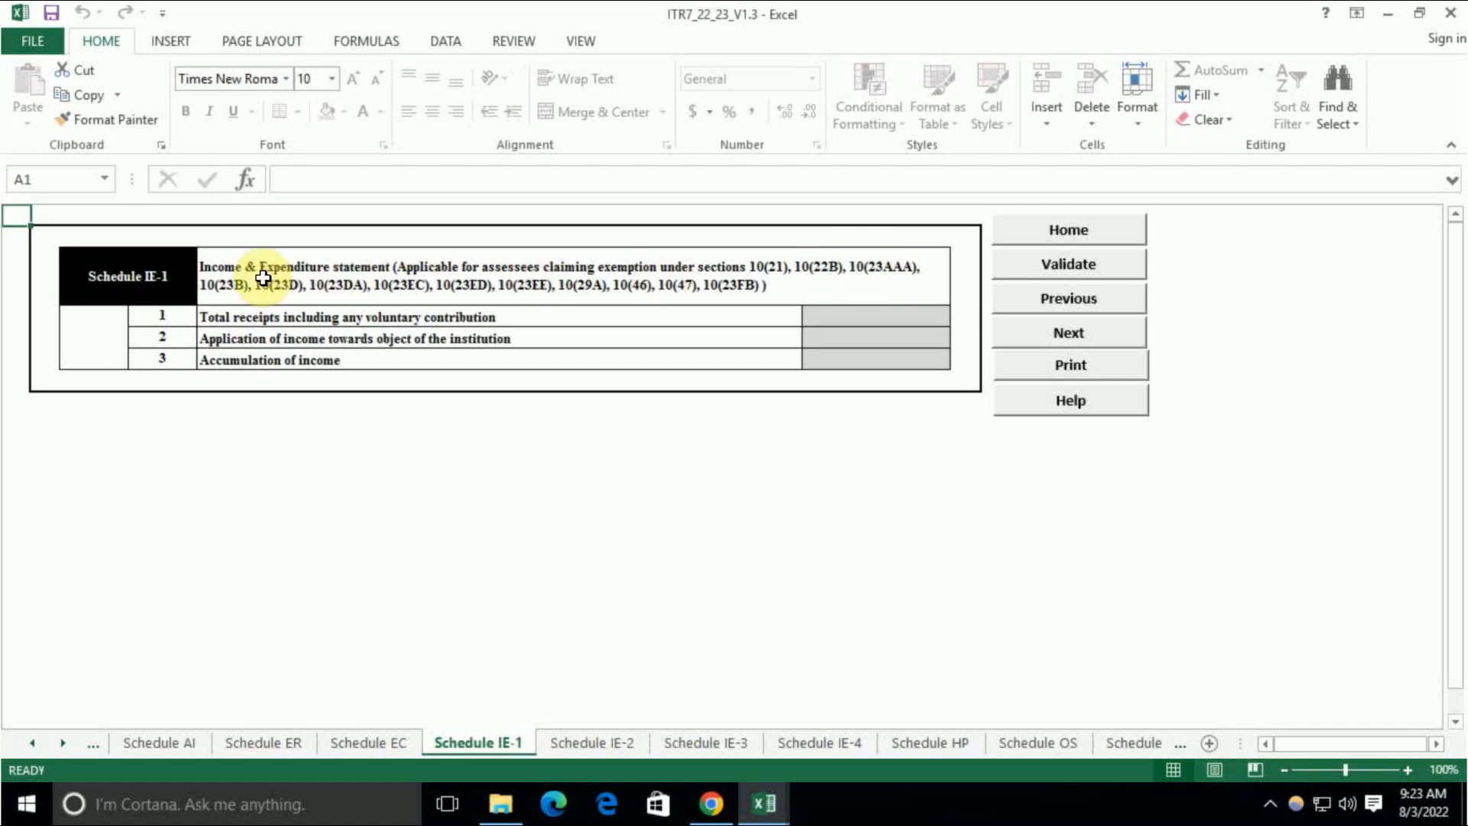
{"action": "left_click", "coordinate": [467, 284]}
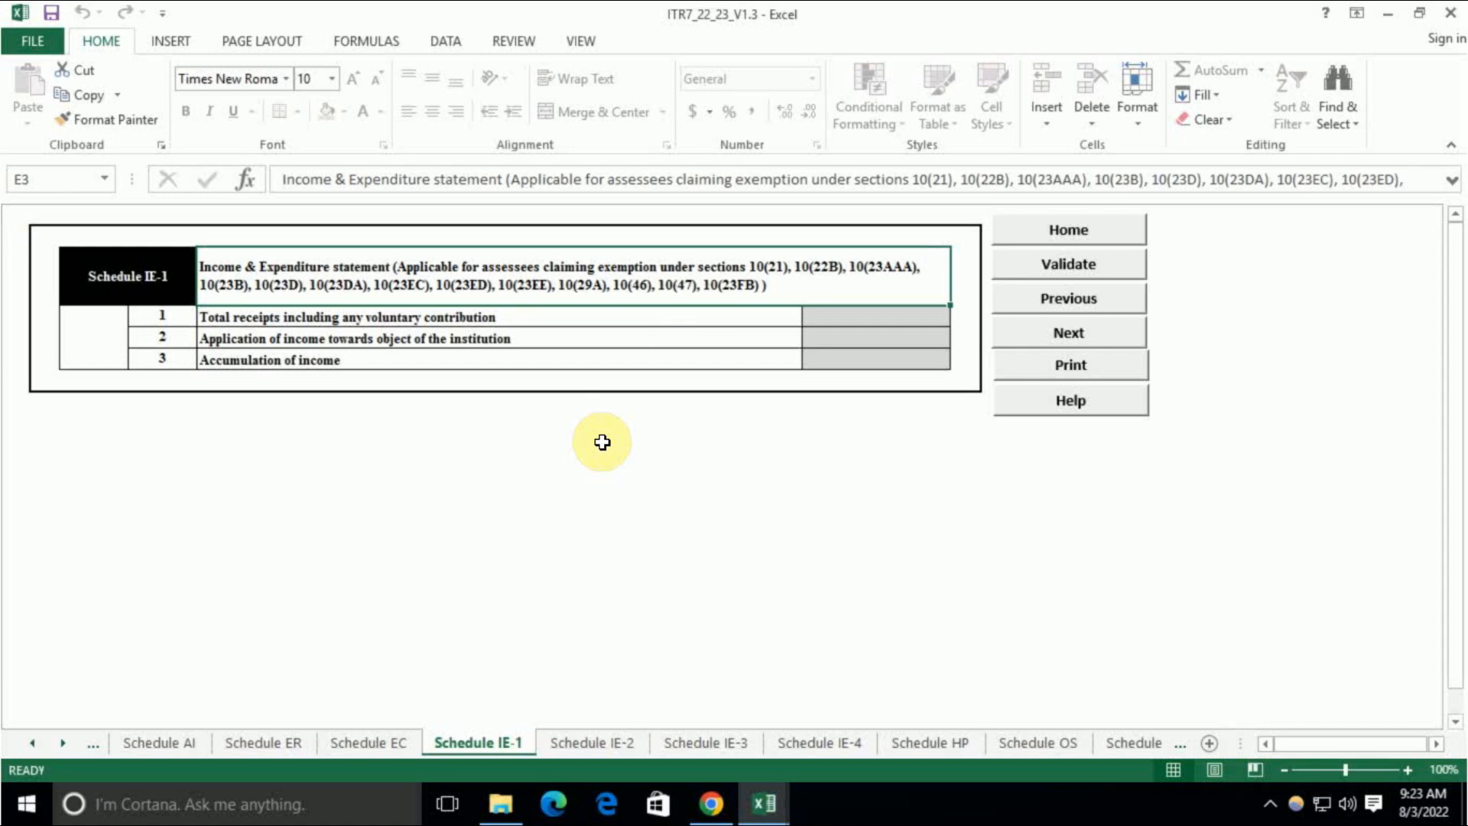
{"action": "left_click", "coordinate": [604, 741]}
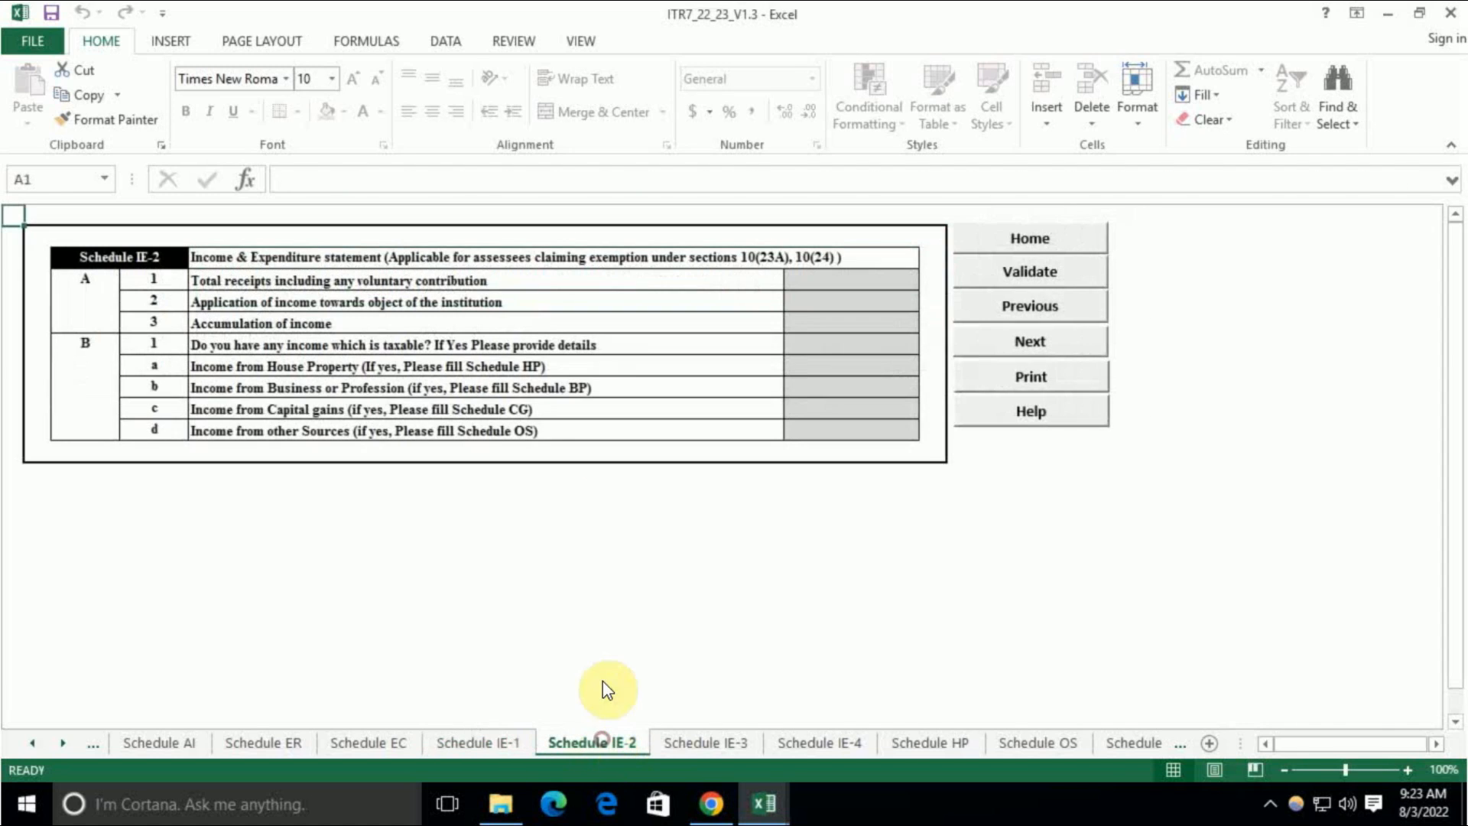
{"action": "left_click", "coordinate": [289, 252]}
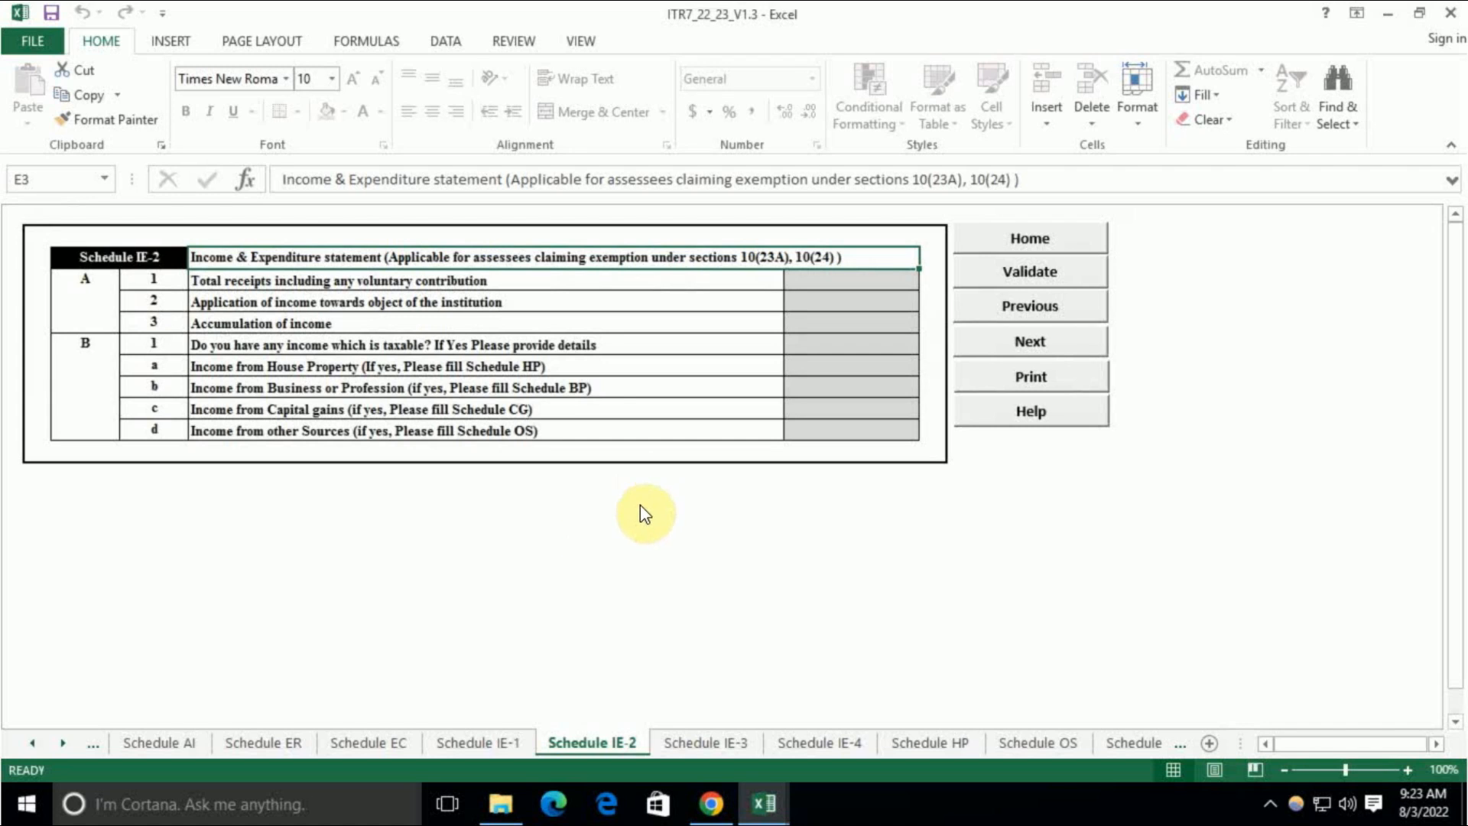
{"action": "left_click", "coordinate": [703, 738]}
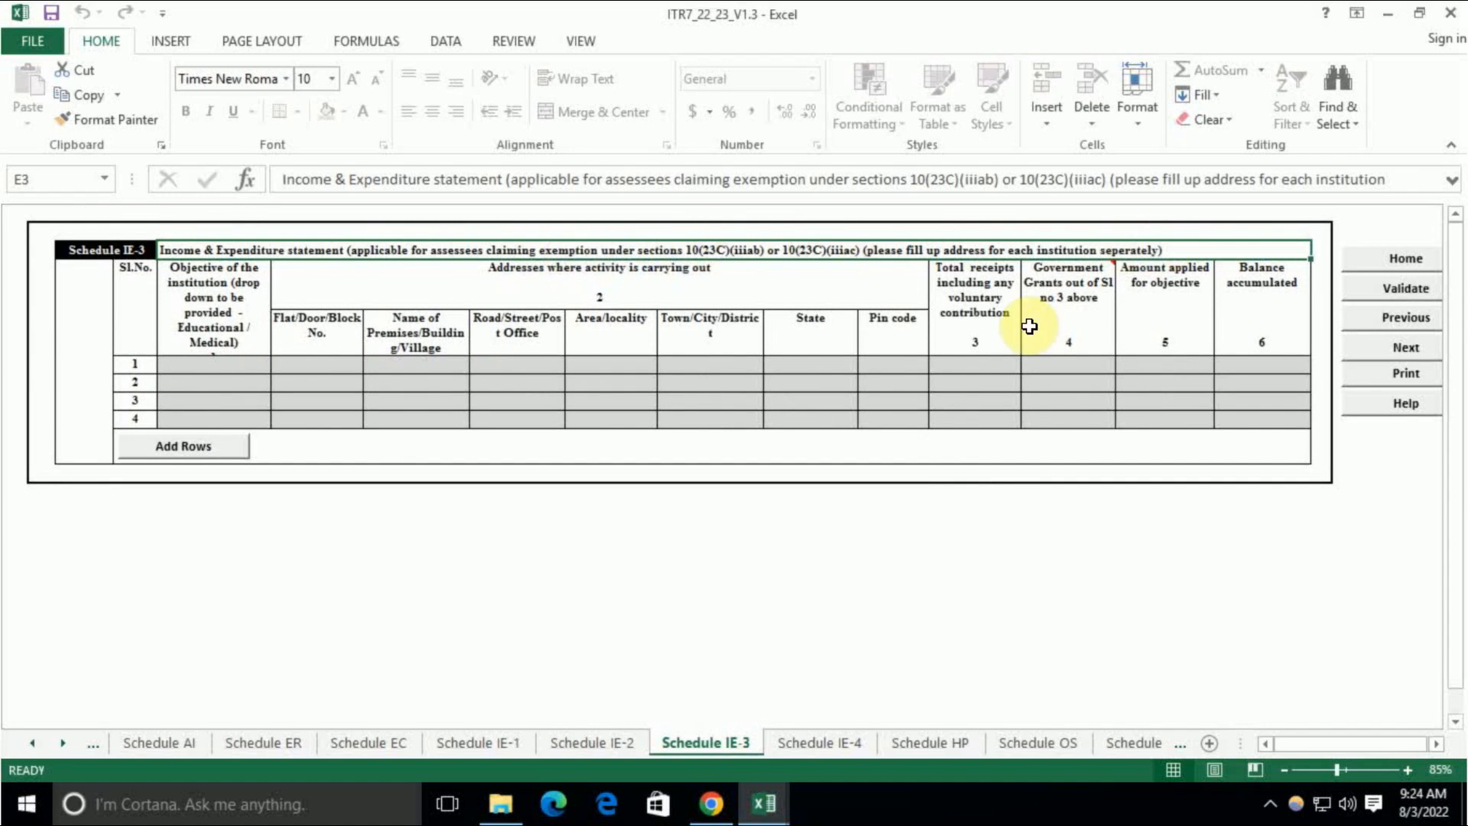
{"action": "left_click", "coordinate": [821, 742]}
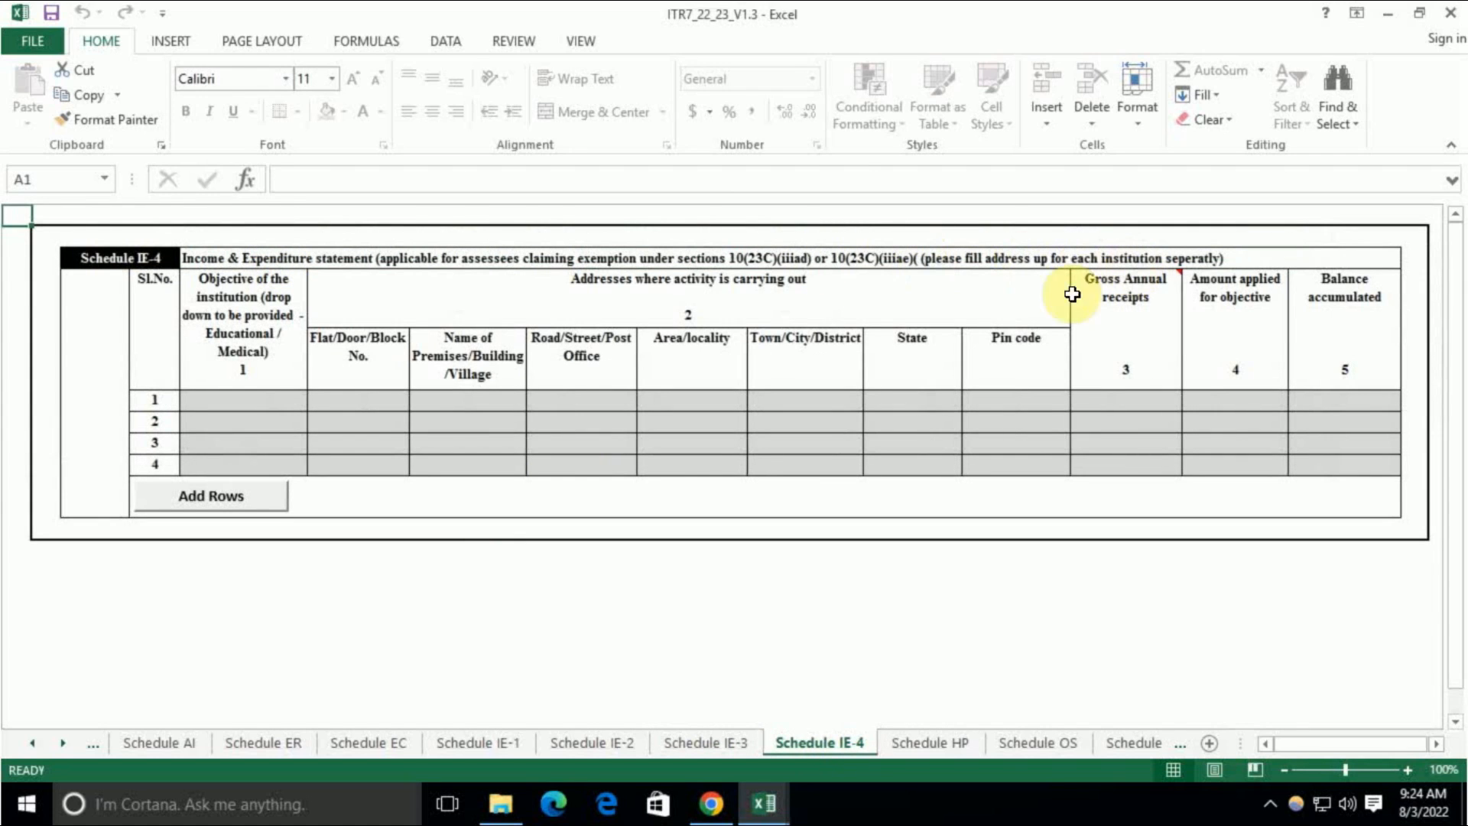
Step: Look through Schedule HP, Schedule OS and Schedule CG for house property, other sources and capital gains entries
{"action": "left_click", "coordinate": [931, 743]}
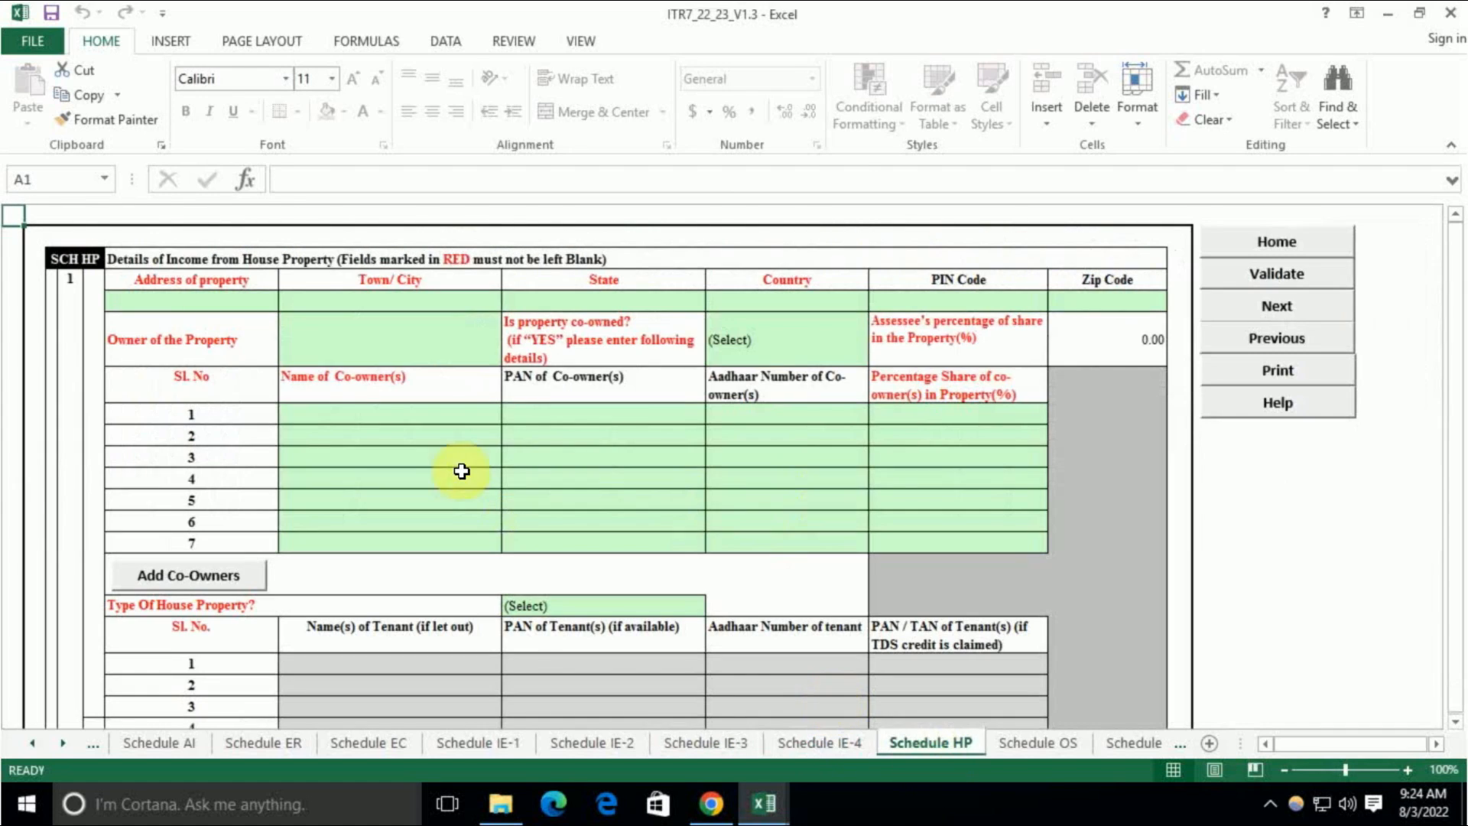
{"action": "left_click", "coordinate": [1045, 748]}
{"action": "scroll", "coordinate": [868, 498], "scroll_direction": "down", "scroll_amount": 10}
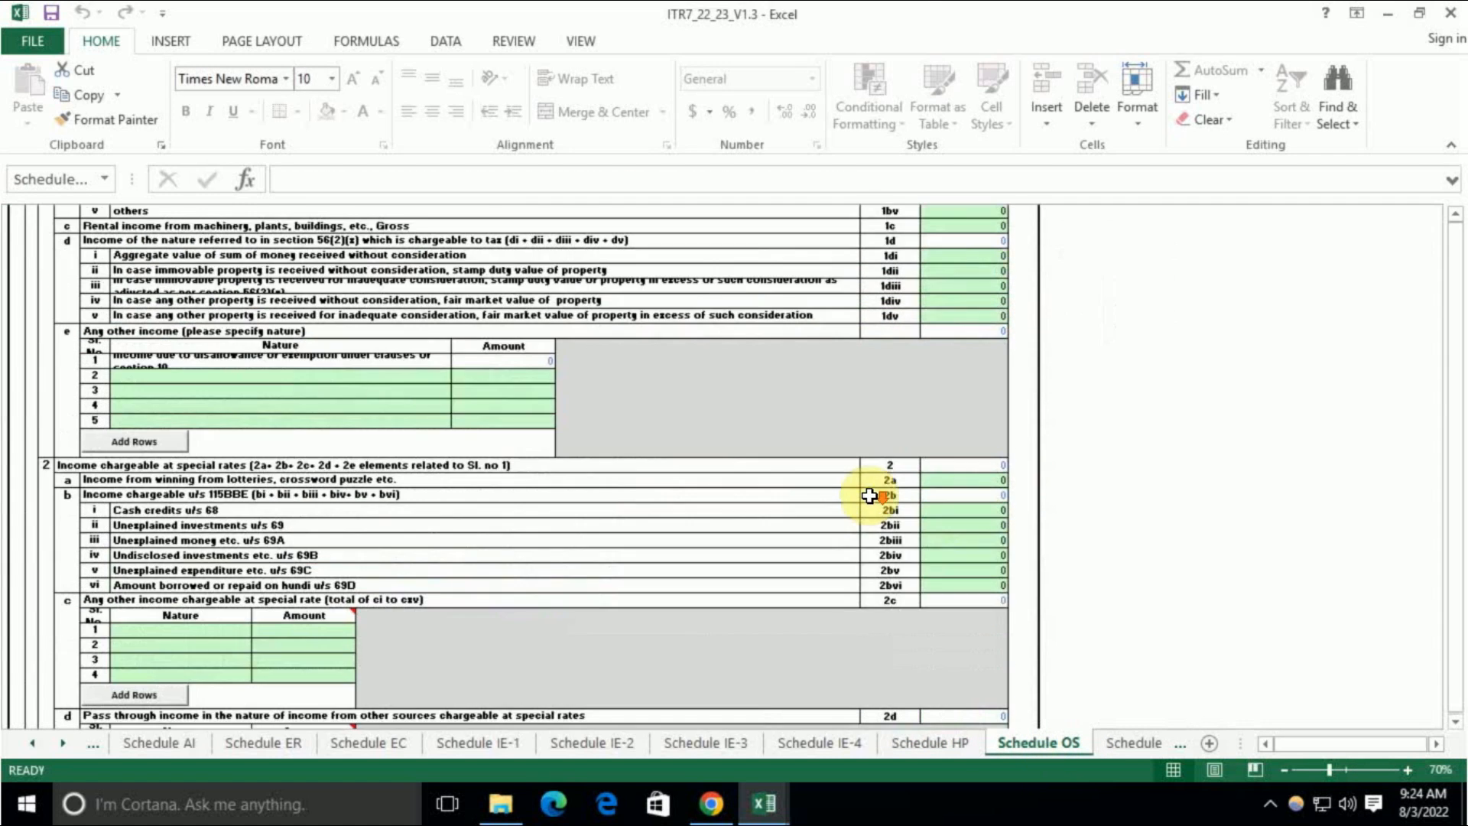
{"action": "scroll", "coordinate": [870, 495], "scroll_direction": "down", "scroll_amount": 15}
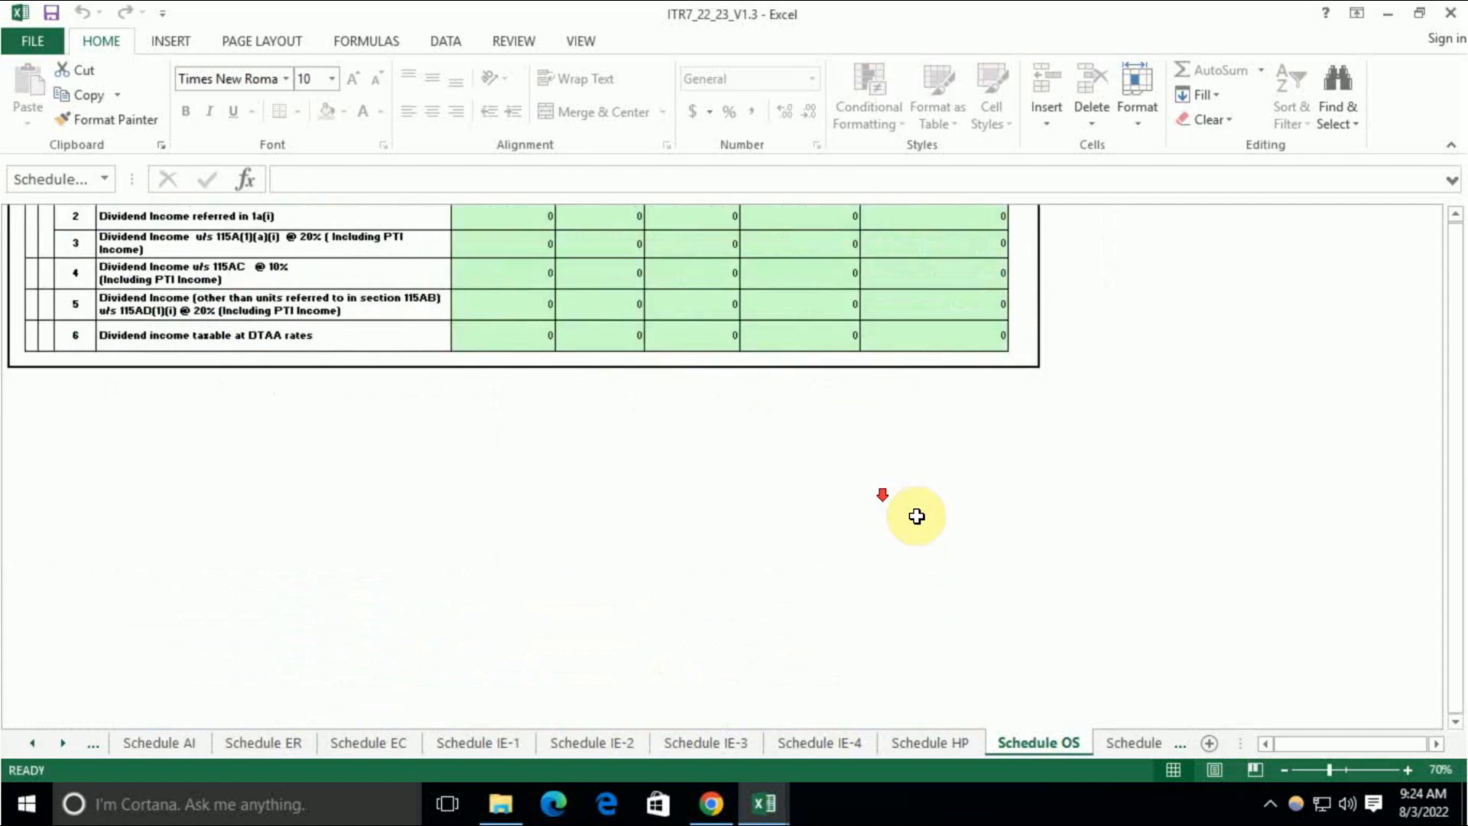
{"action": "left_click", "coordinate": [1160, 745]}
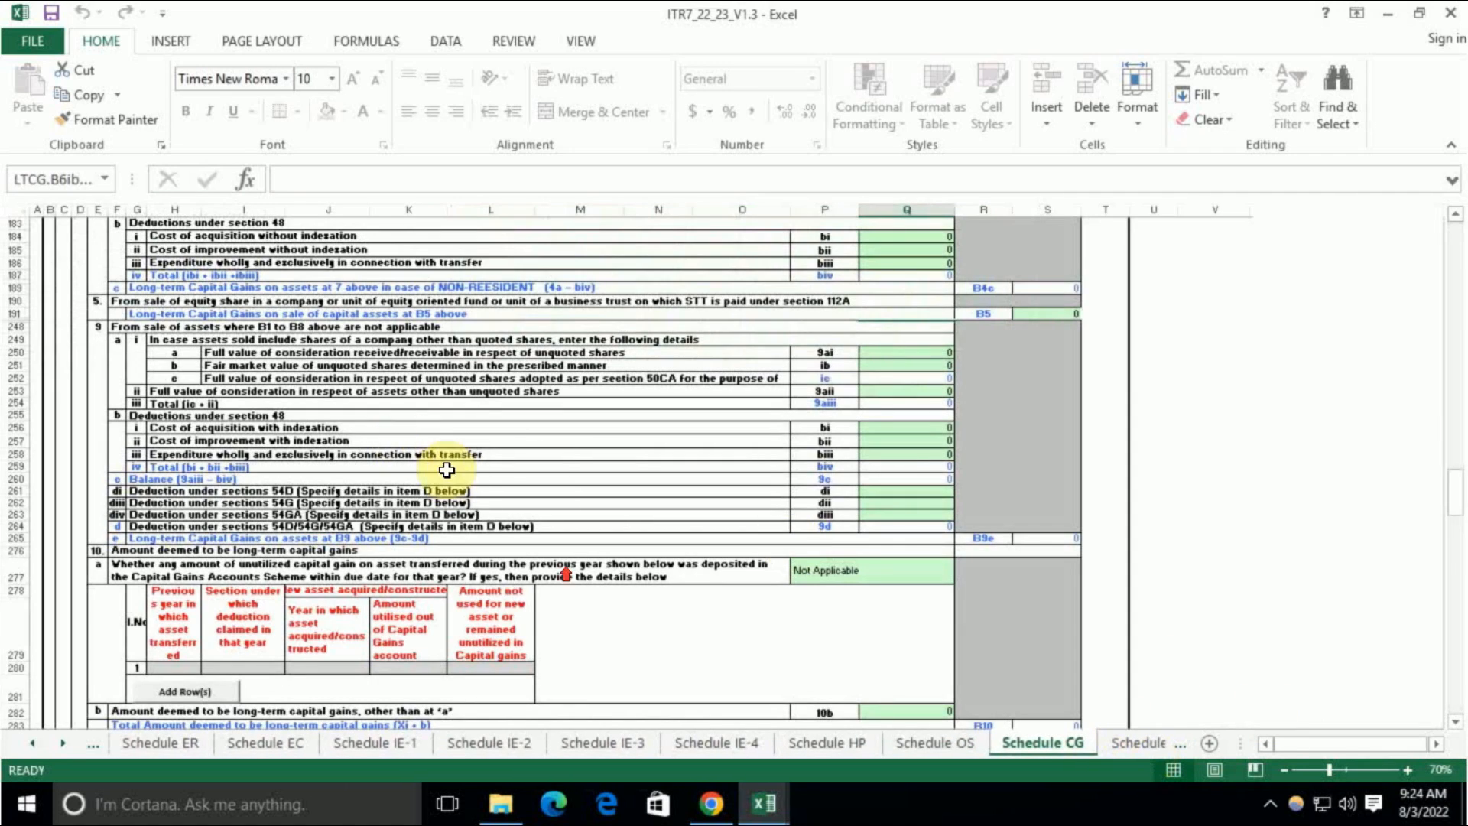
{"action": "scroll", "coordinate": [562, 466], "scroll_direction": "up", "scroll_amount": 20}
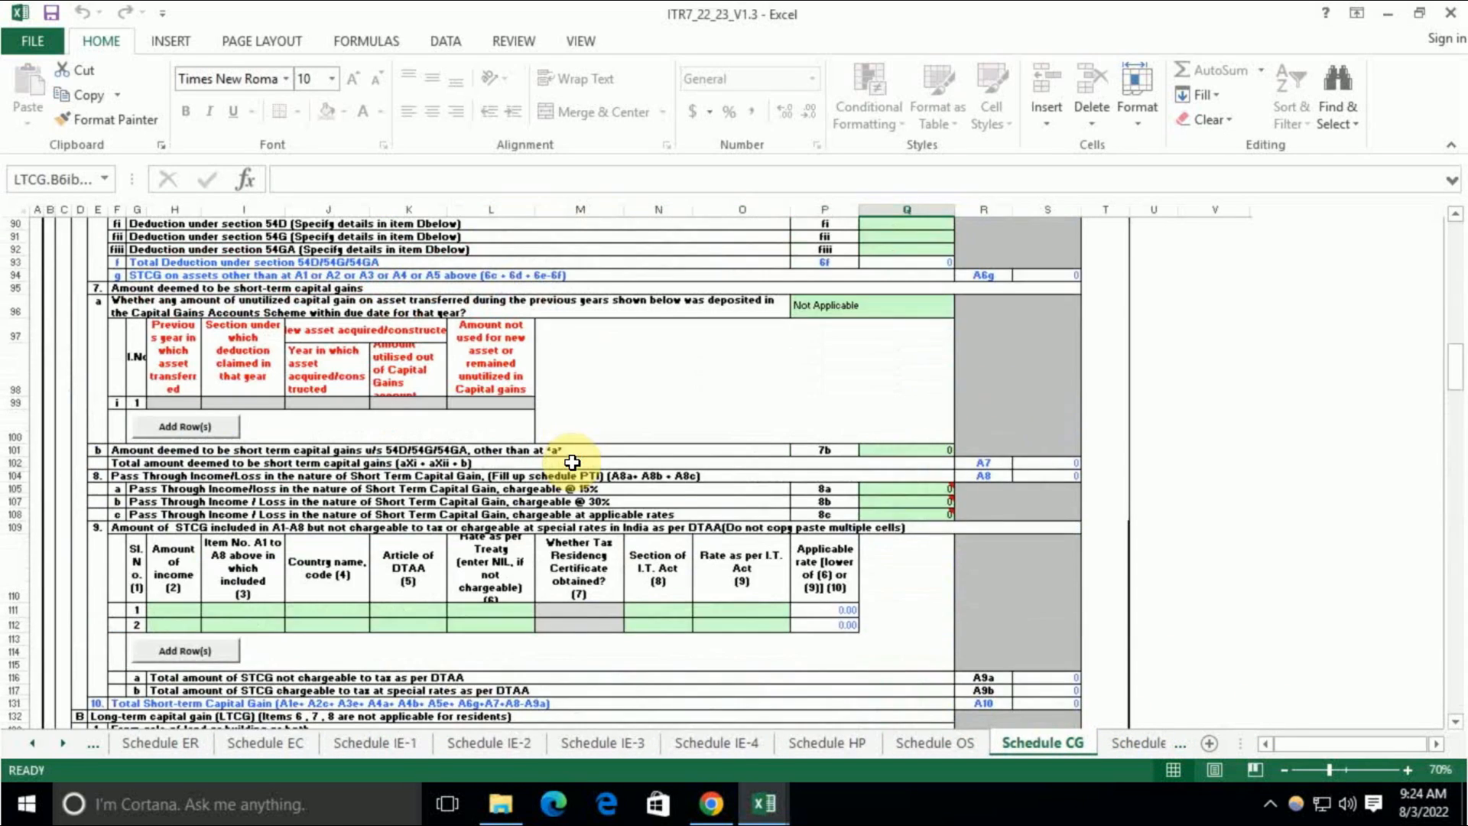
Step: Check the business income question in Schedule OA and review the business income computation in Schedule BP
{"action": "left_click", "coordinate": [1139, 742]}
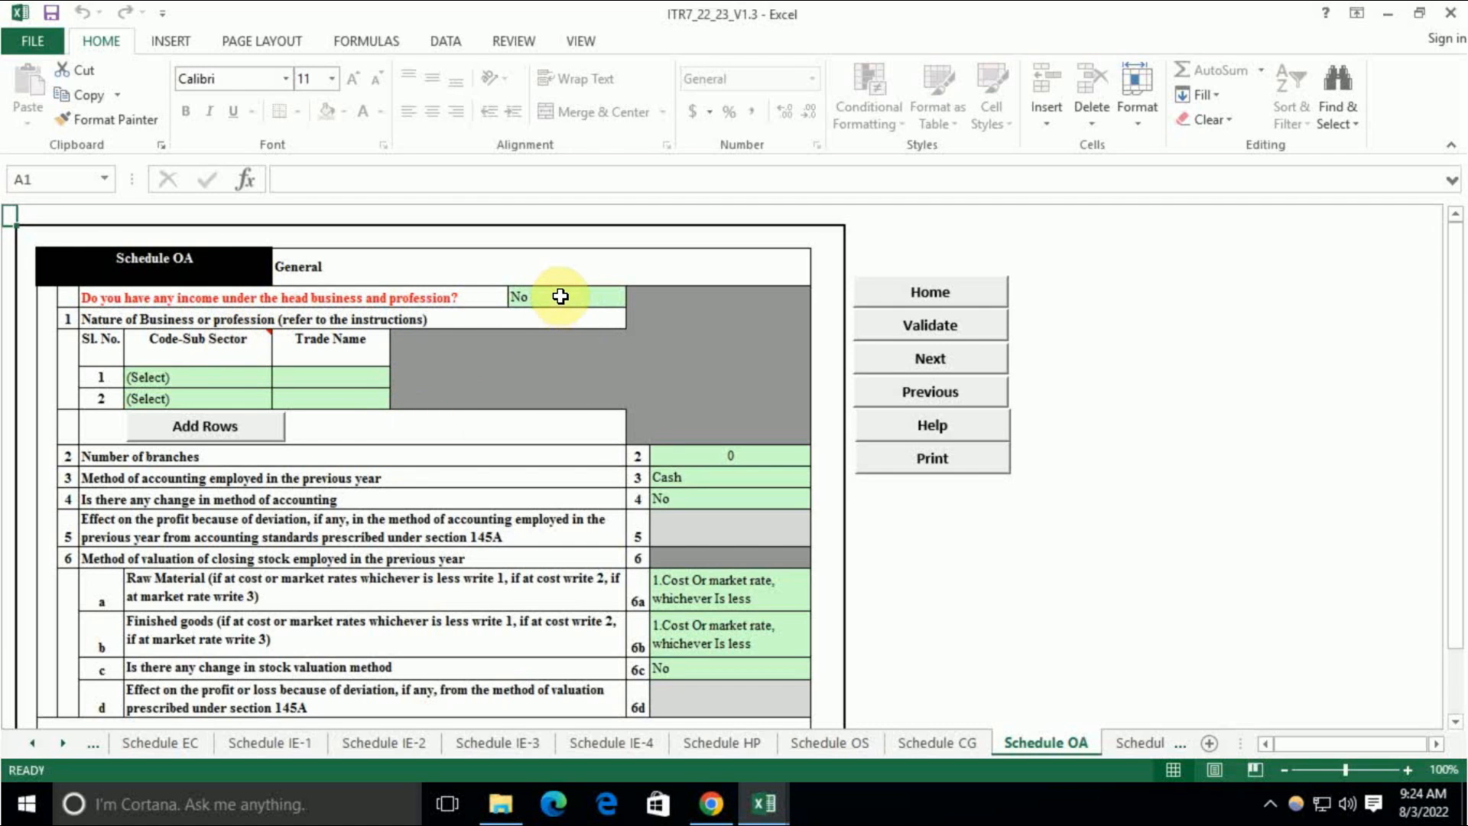
{"action": "left_click", "coordinate": [1140, 742]}
{"action": "scroll", "coordinate": [474, 405], "scroll_direction": "up", "scroll_amount": 10}
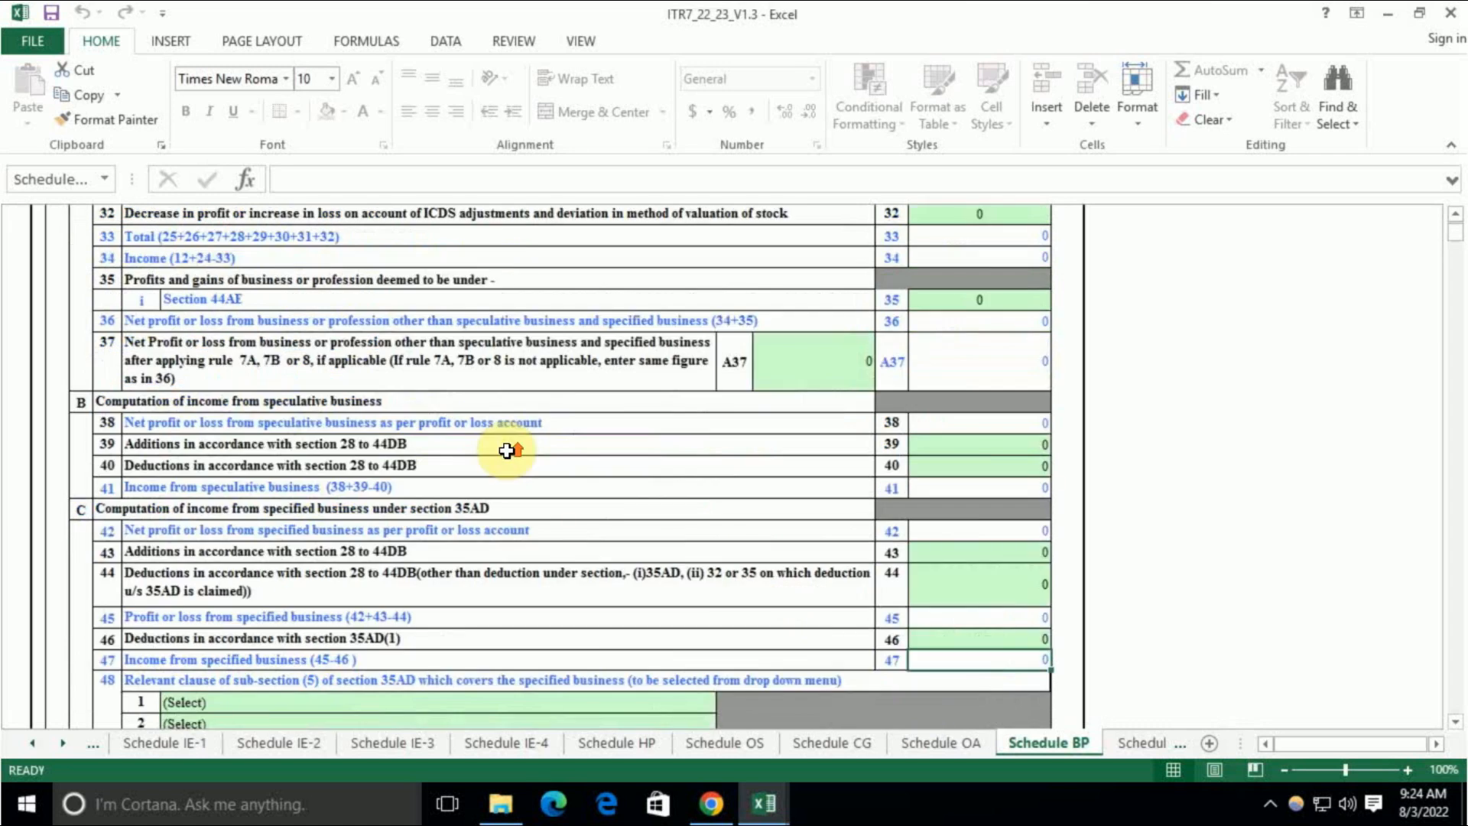
{"action": "scroll", "coordinate": [508, 451], "scroll_direction": "up", "scroll_amount": 10}
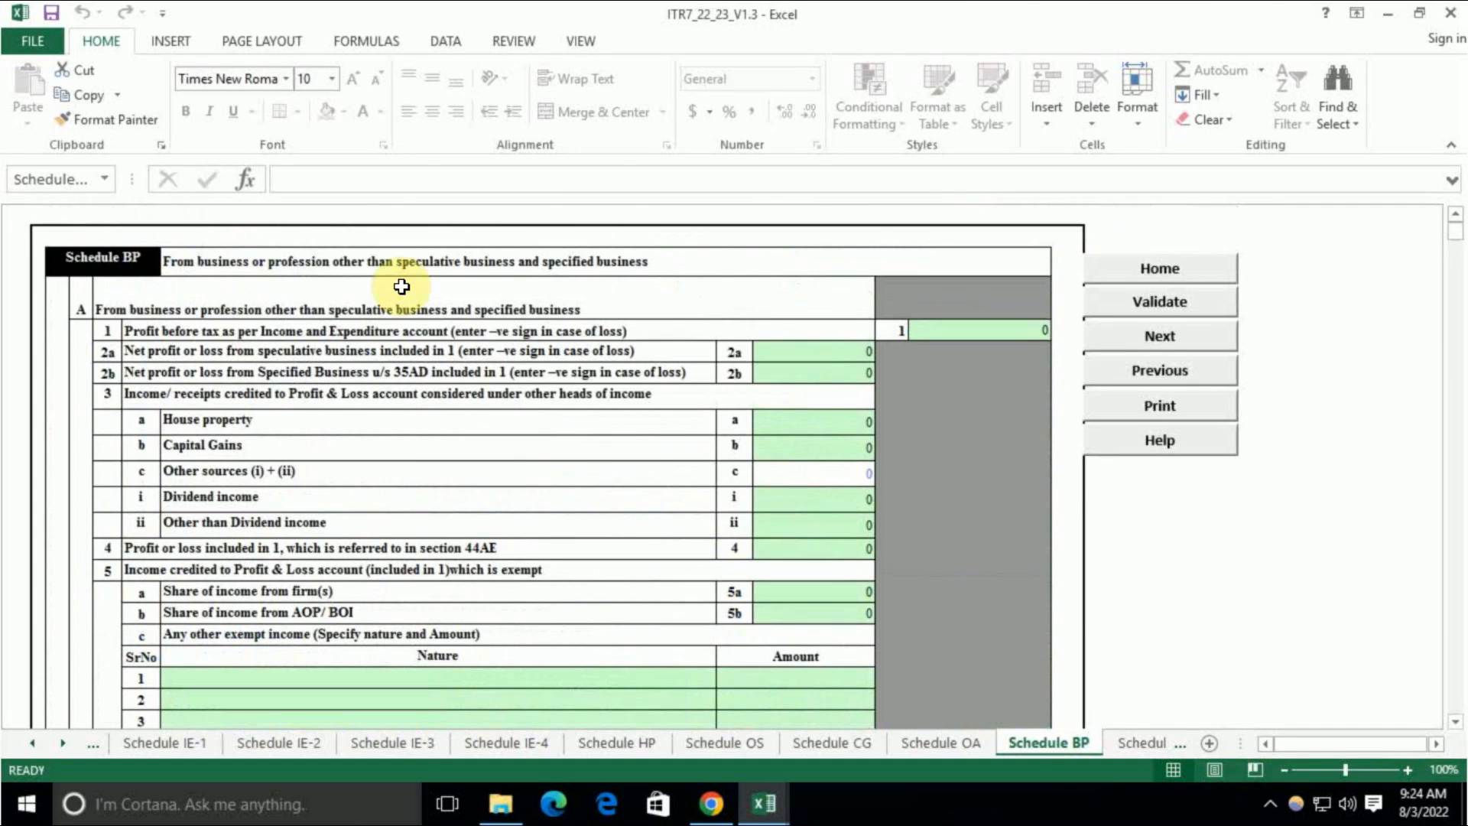
Step: Look through Schedules CYLA, PTI, SI and 115TD, covering loss set-off, pass-through income, special-rate income and accreted income
{"action": "left_click", "coordinate": [1139, 742]}
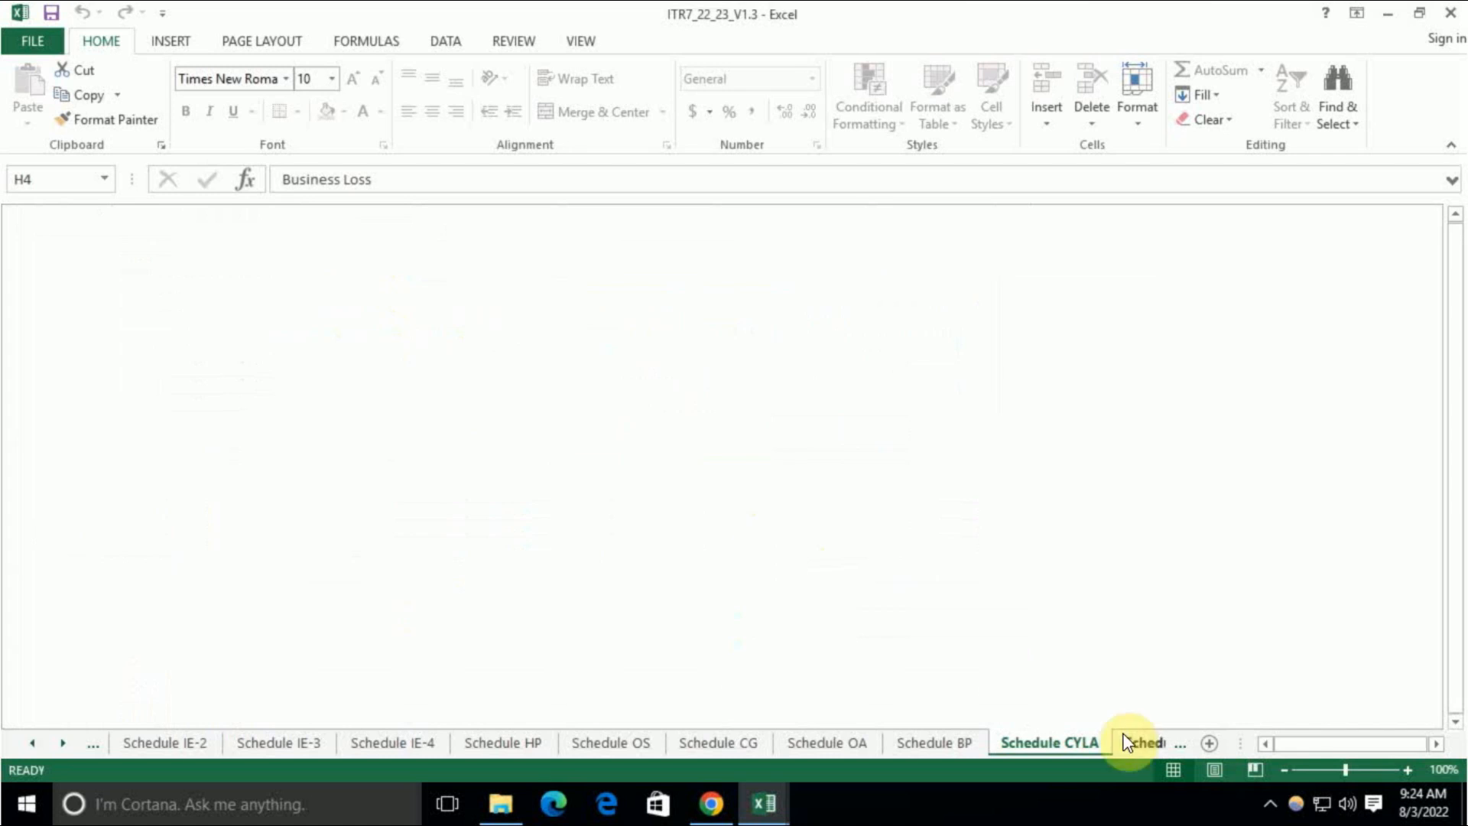
{"action": "left_click", "coordinate": [1134, 742]}
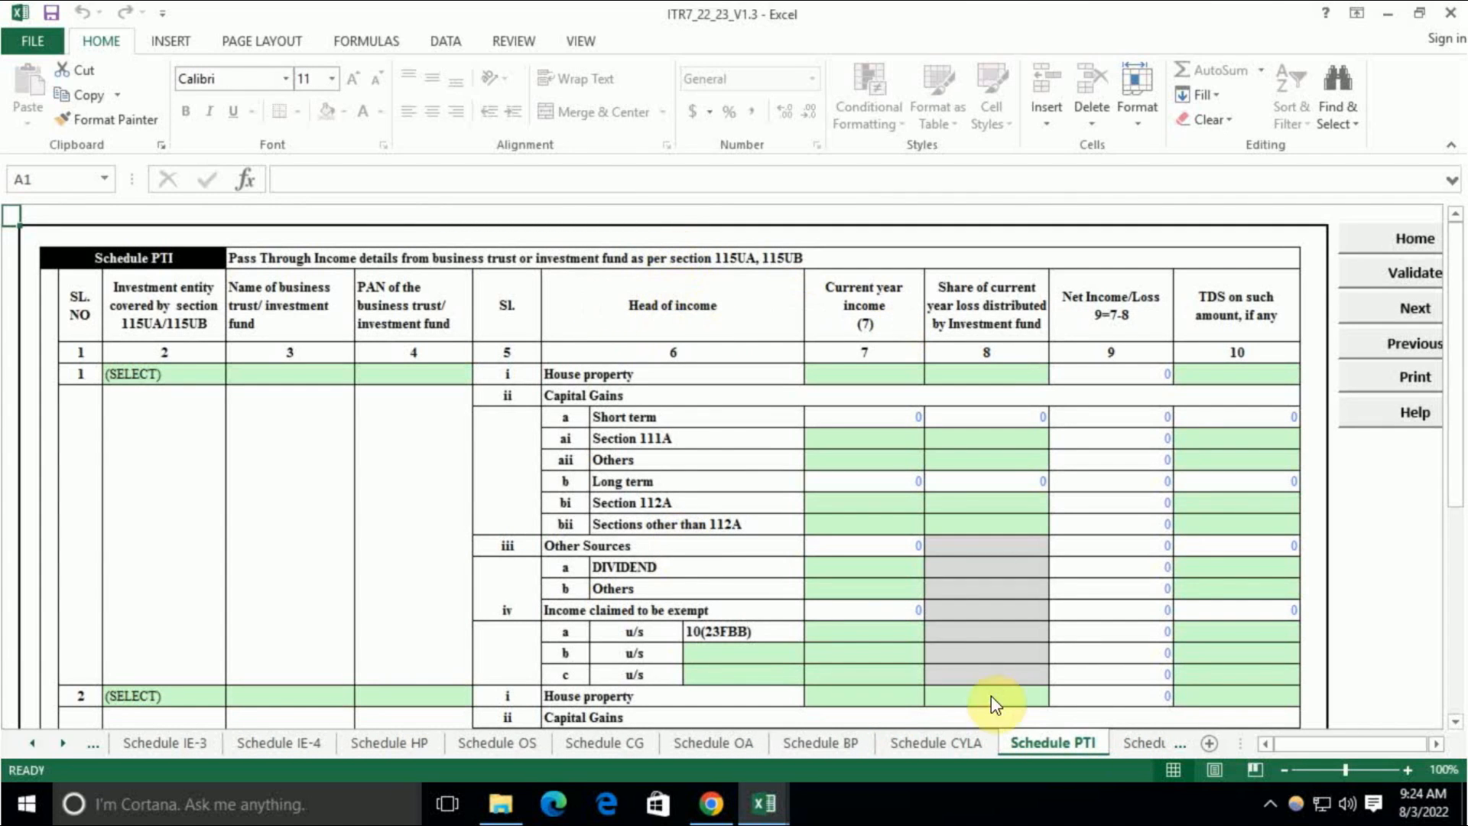
{"action": "left_click", "coordinate": [1138, 740]}
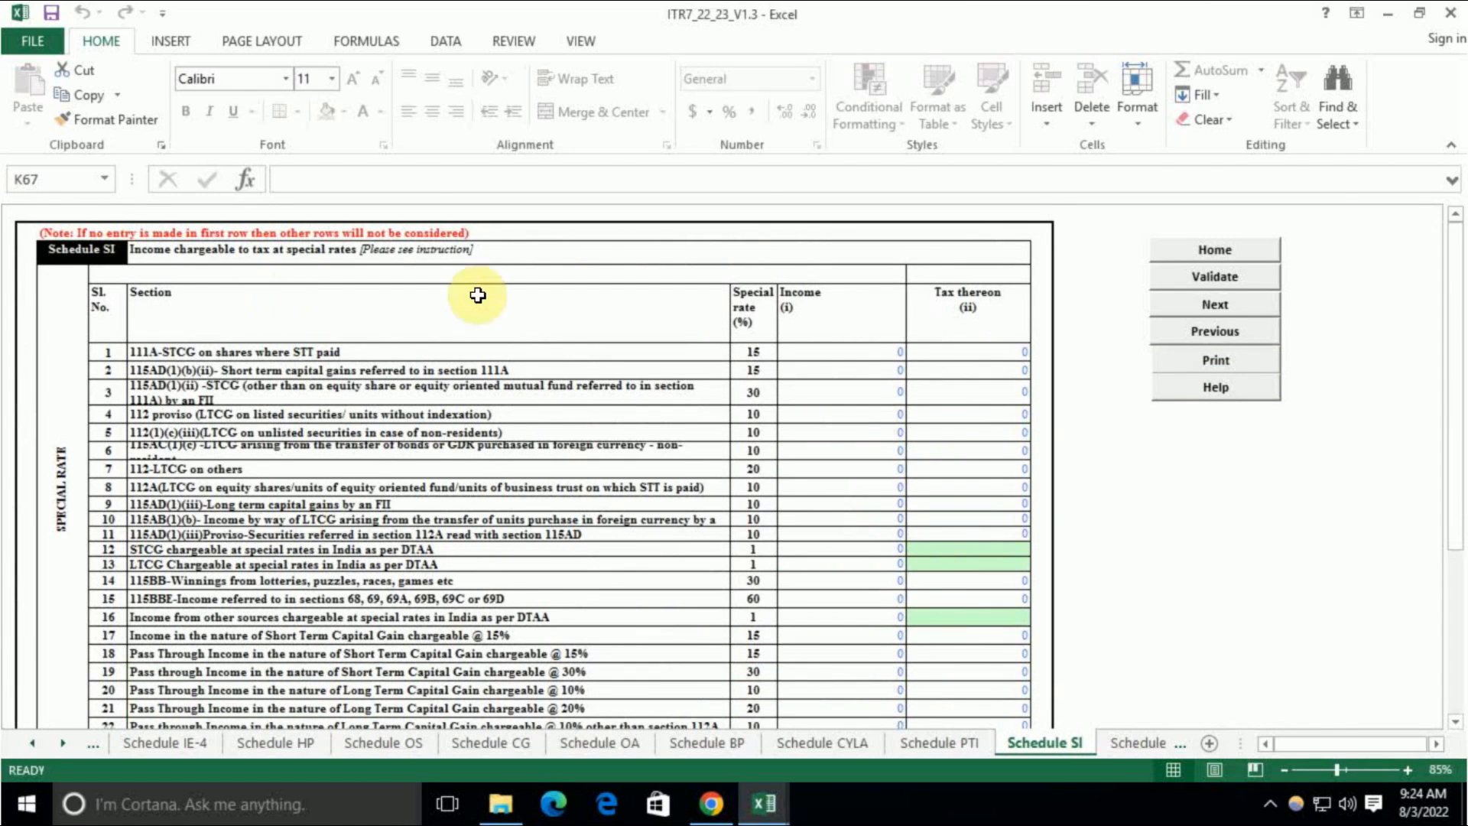
{"action": "scroll", "coordinate": [475, 295], "scroll_direction": "down", "scroll_amount": 20}
{"action": "left_click", "coordinate": [1168, 742]}
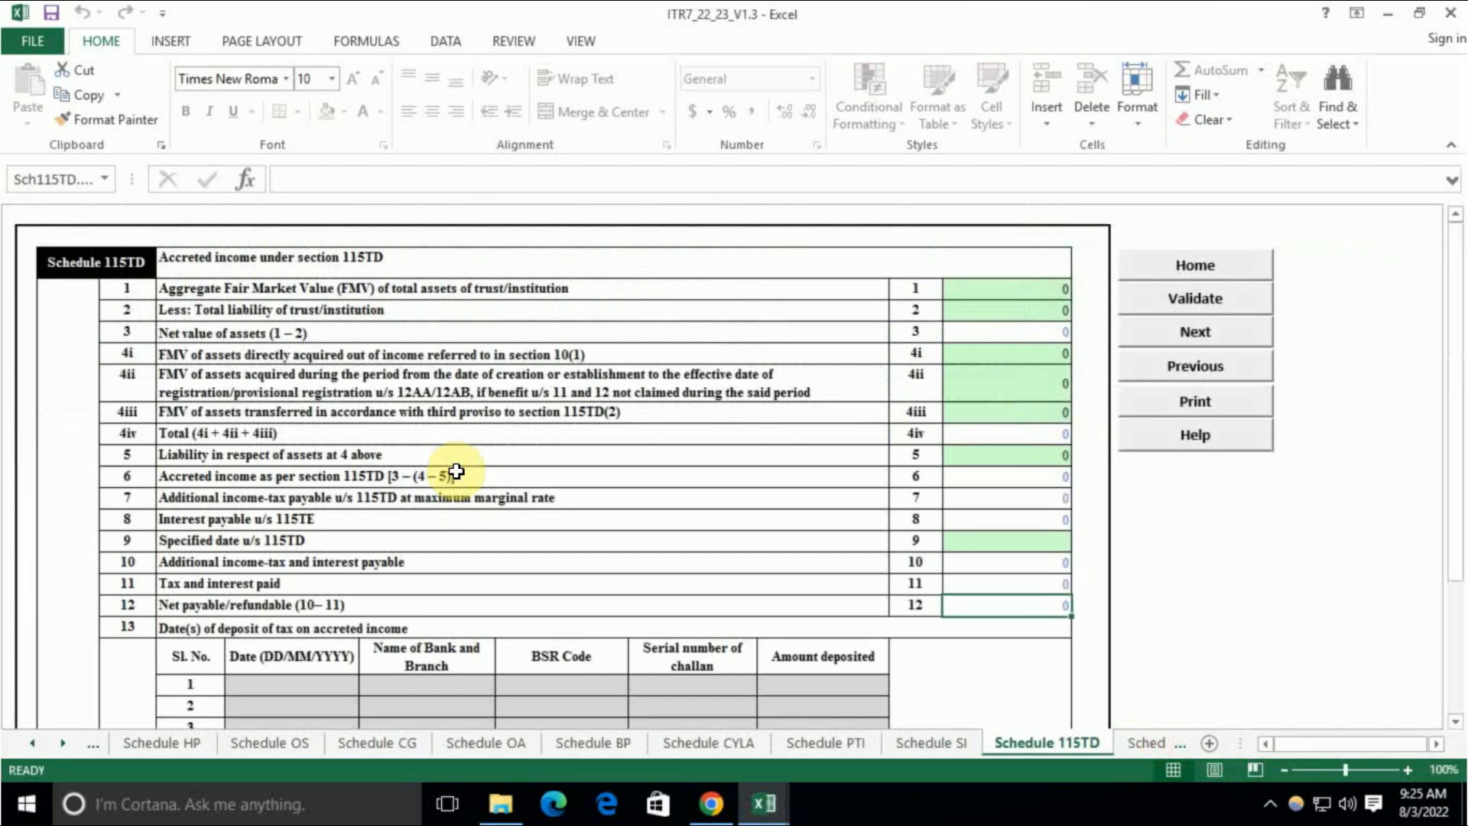
{"action": "scroll", "coordinate": [646, 508], "scroll_direction": "down", "scroll_amount": 10}
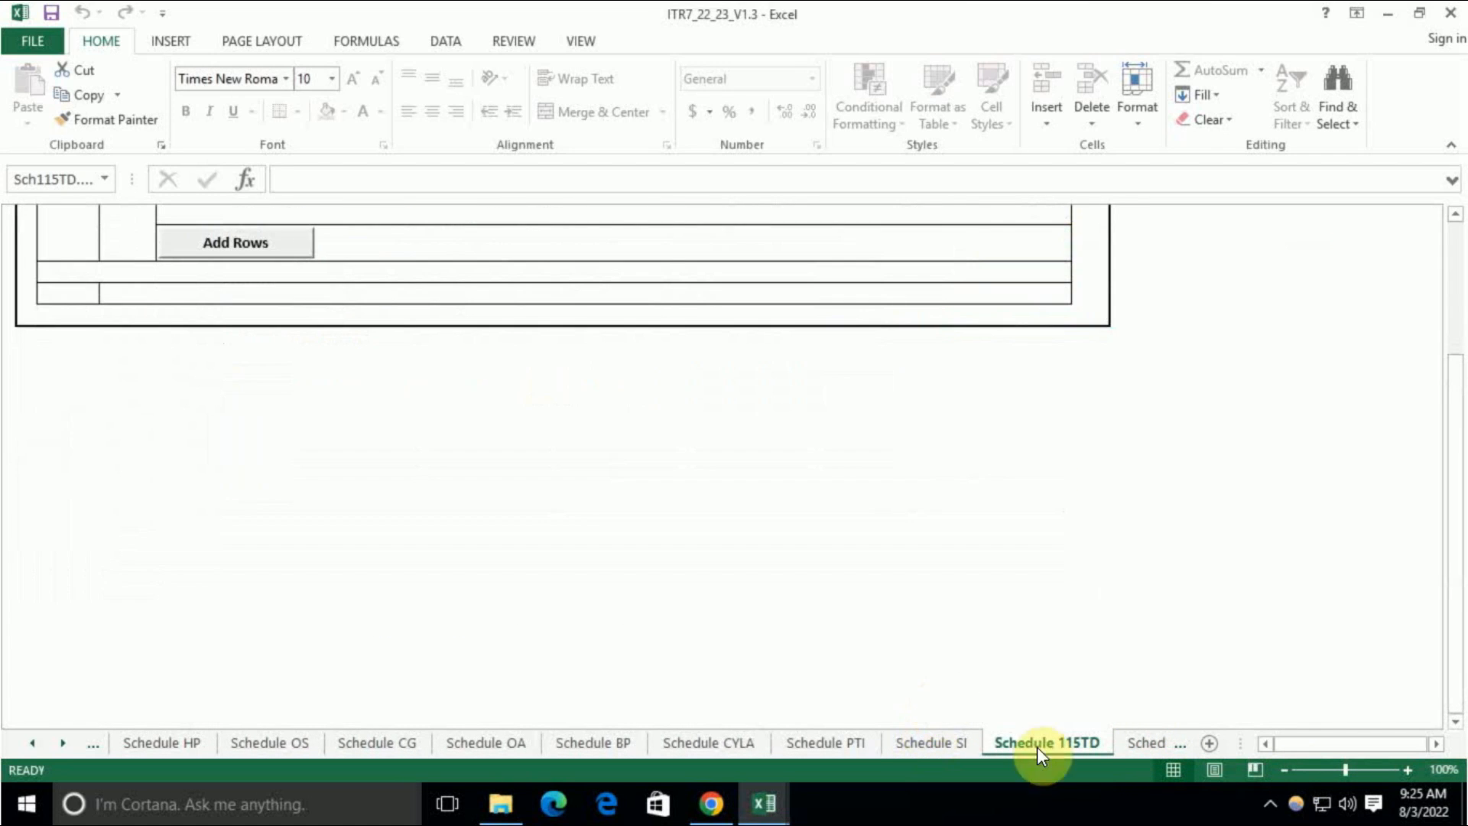
Step: Review the foreign income, tax relief and foreign asset Schedules FSI, TR and FA, plus the shareholding details in Schedule SH
{"action": "left_click", "coordinate": [63, 742]}
{"action": "left_click", "coordinate": [63, 743]}
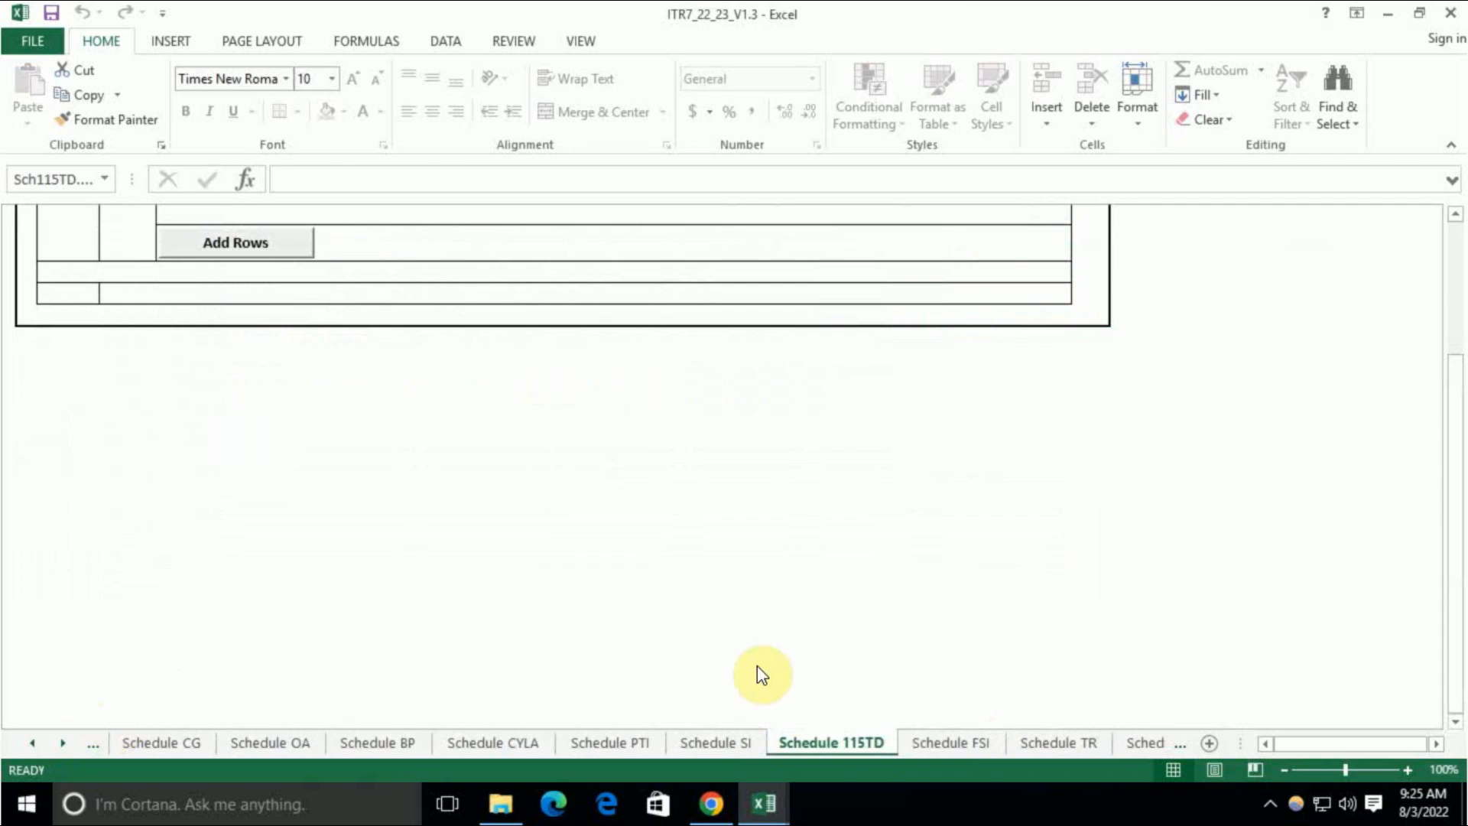
{"action": "left_click", "coordinate": [973, 741]}
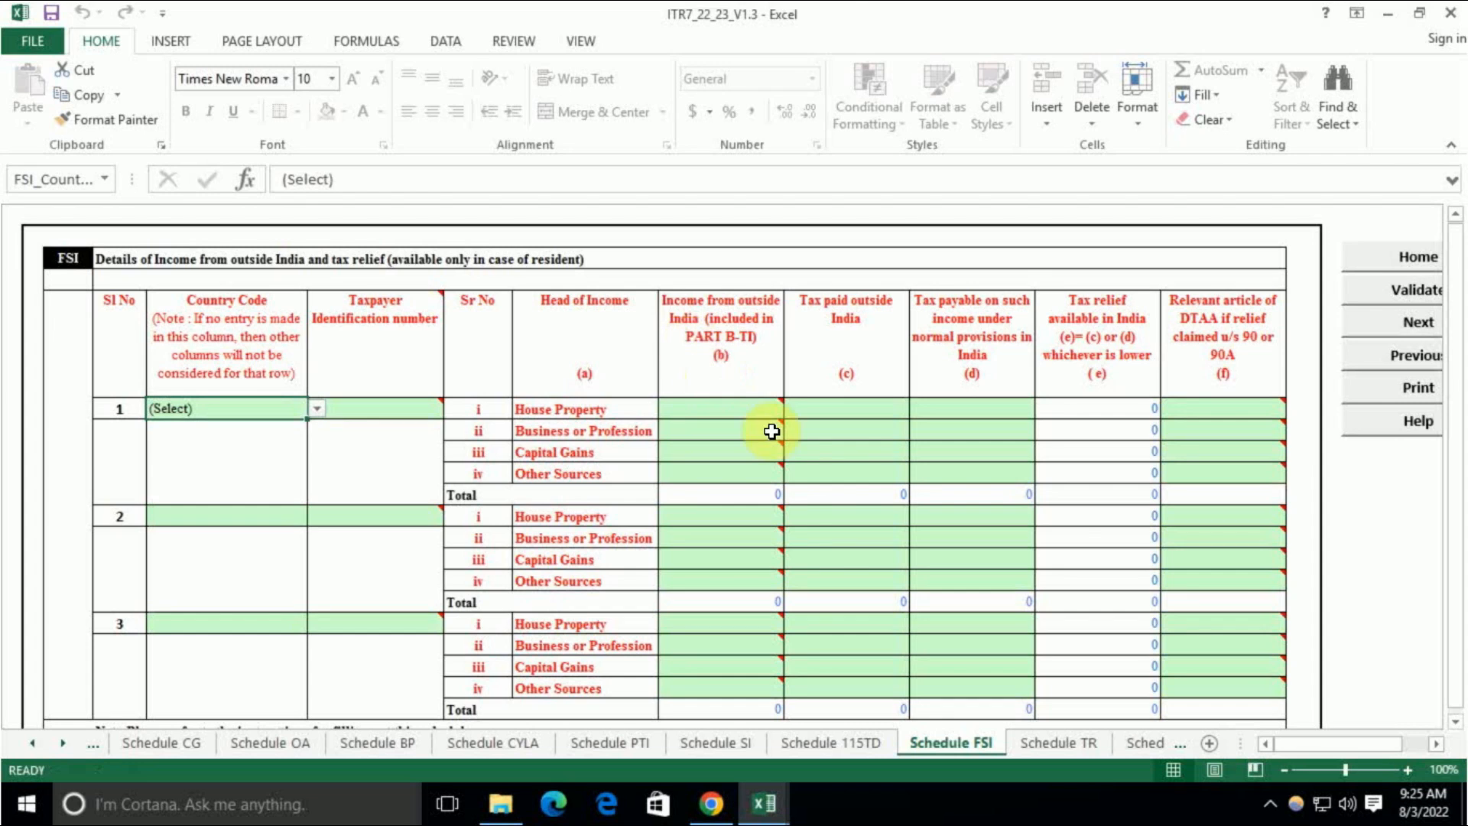
{"action": "left_click", "coordinate": [1085, 743]}
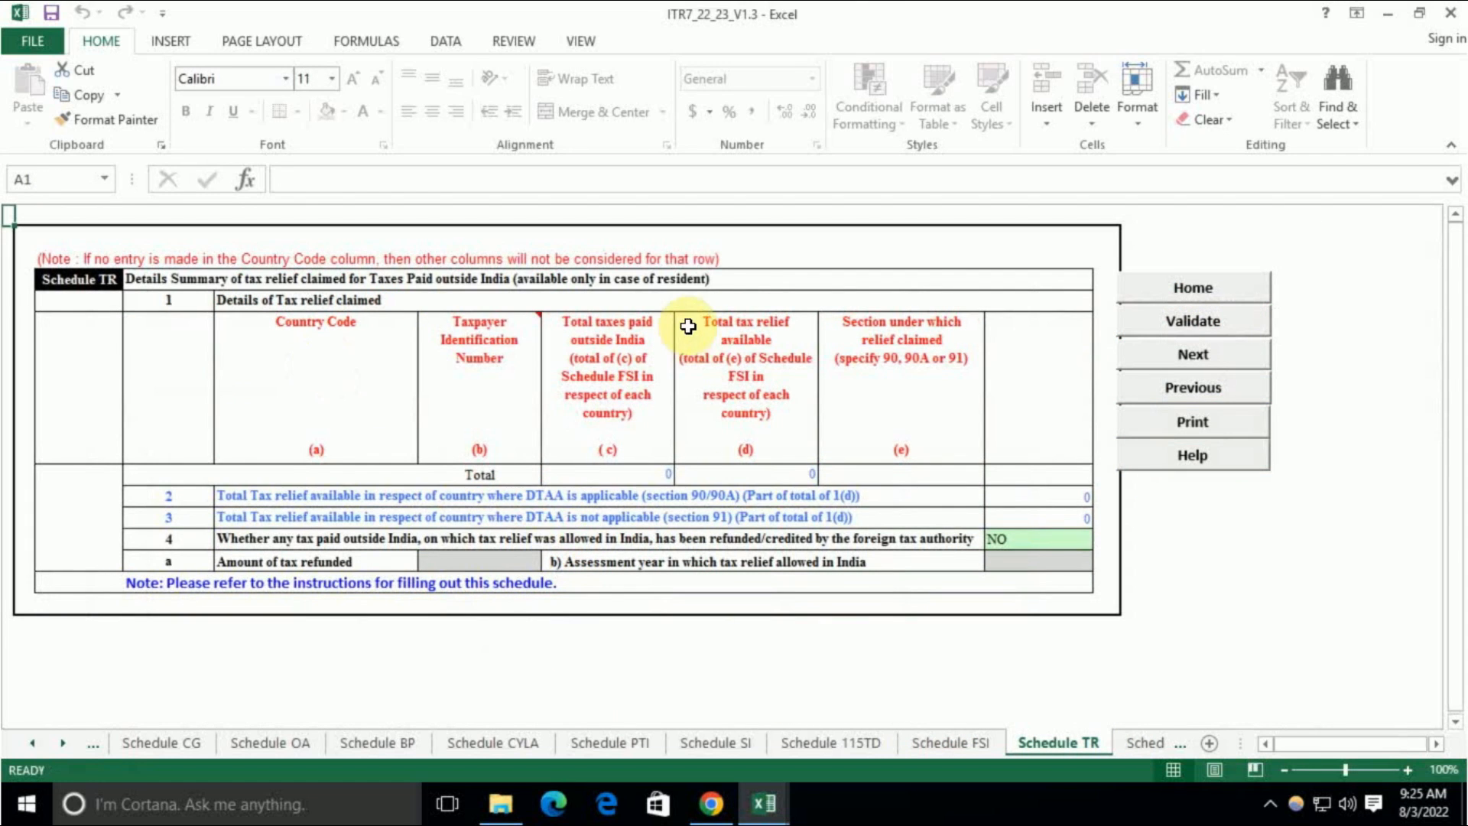
{"action": "left_click", "coordinate": [71, 740]}
{"action": "left_click", "coordinate": [71, 741]}
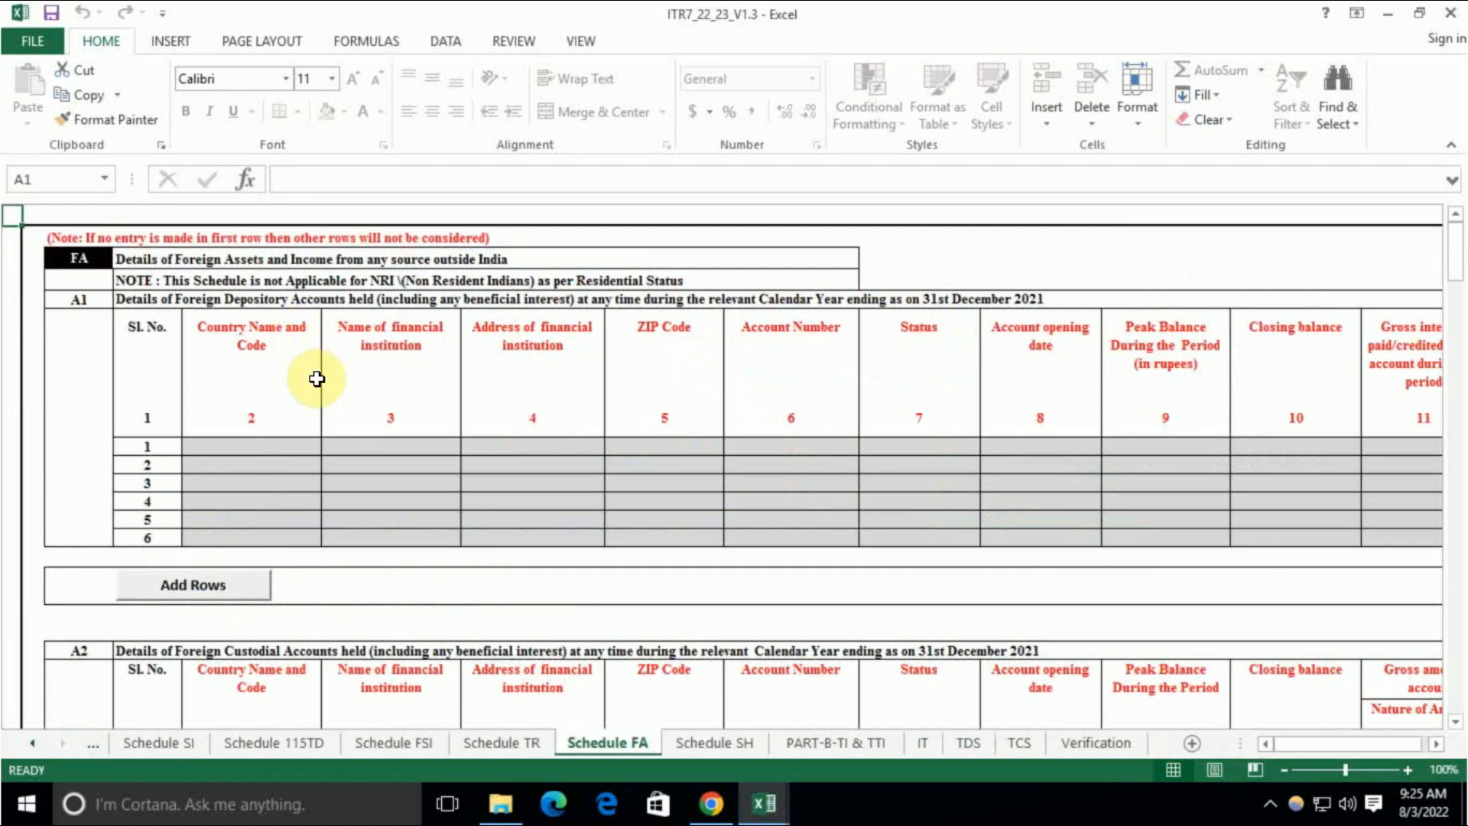
{"action": "left_click", "coordinate": [716, 742]}
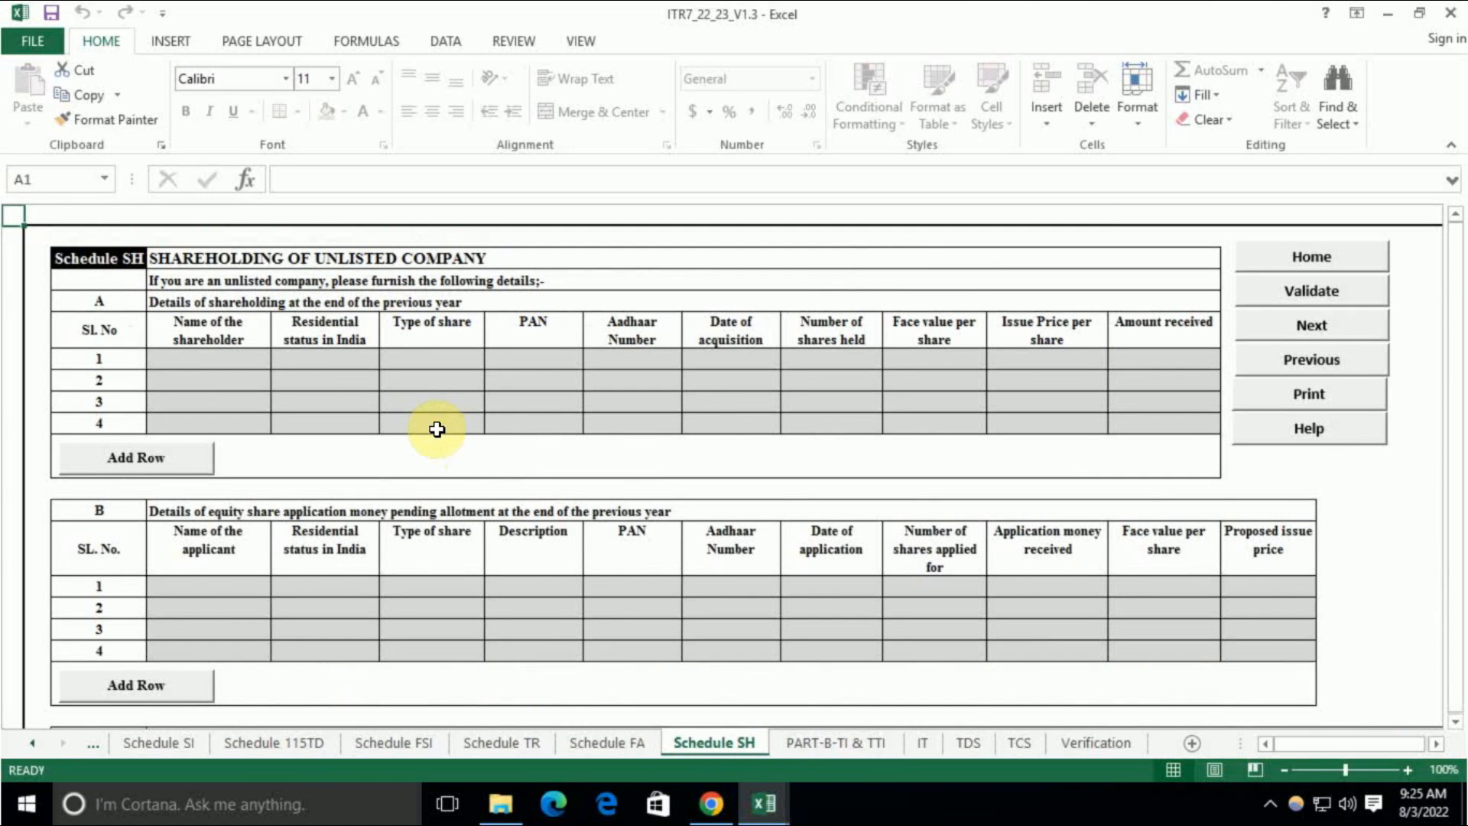
Step: Open PART-B-TI & TTI and check the aggregate income in row 5 and the revenue account application in row 6i
{"action": "left_click", "coordinate": [835, 743]}
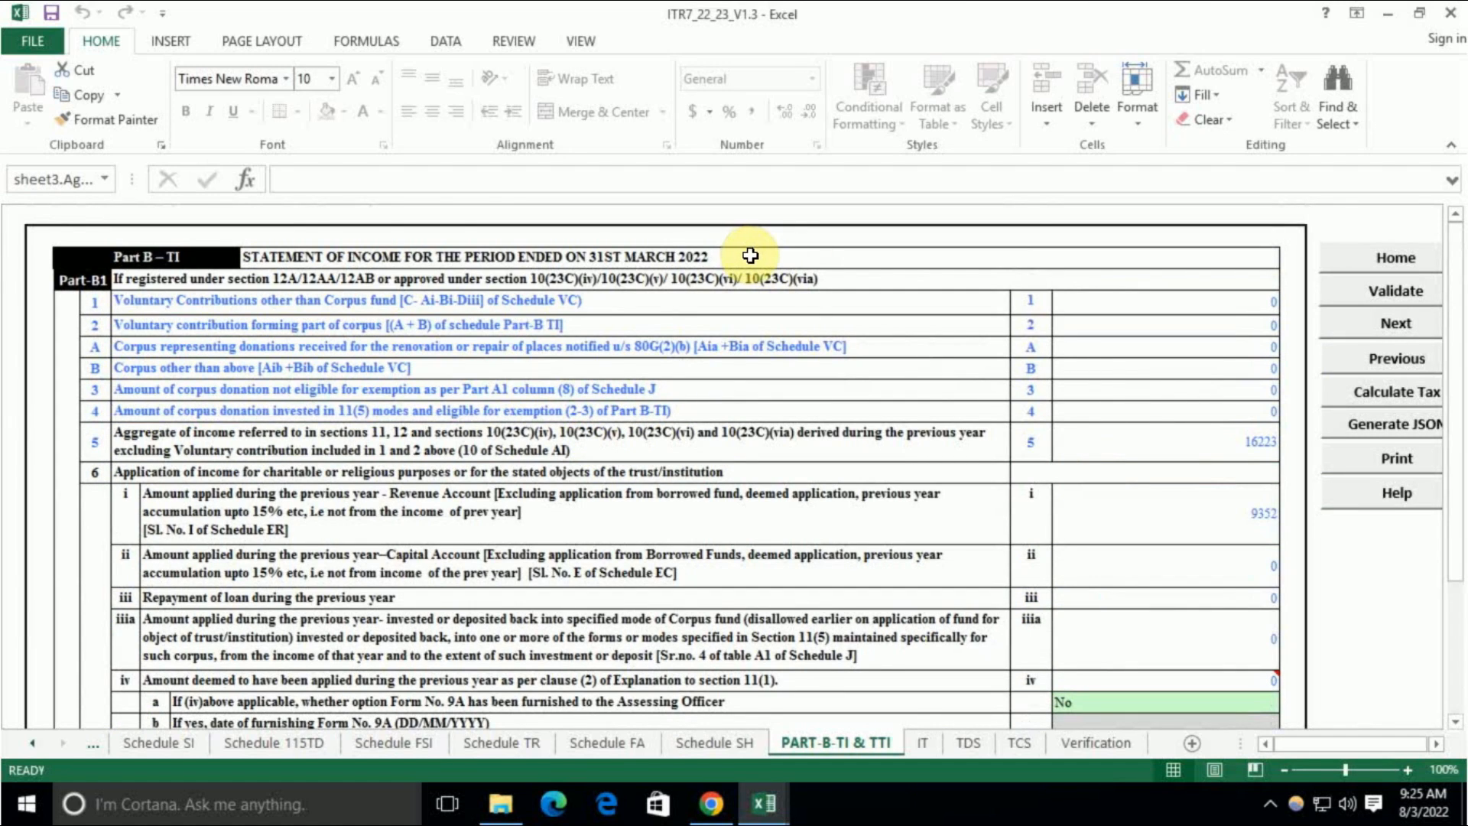
{"action": "left_click", "coordinate": [730, 434]}
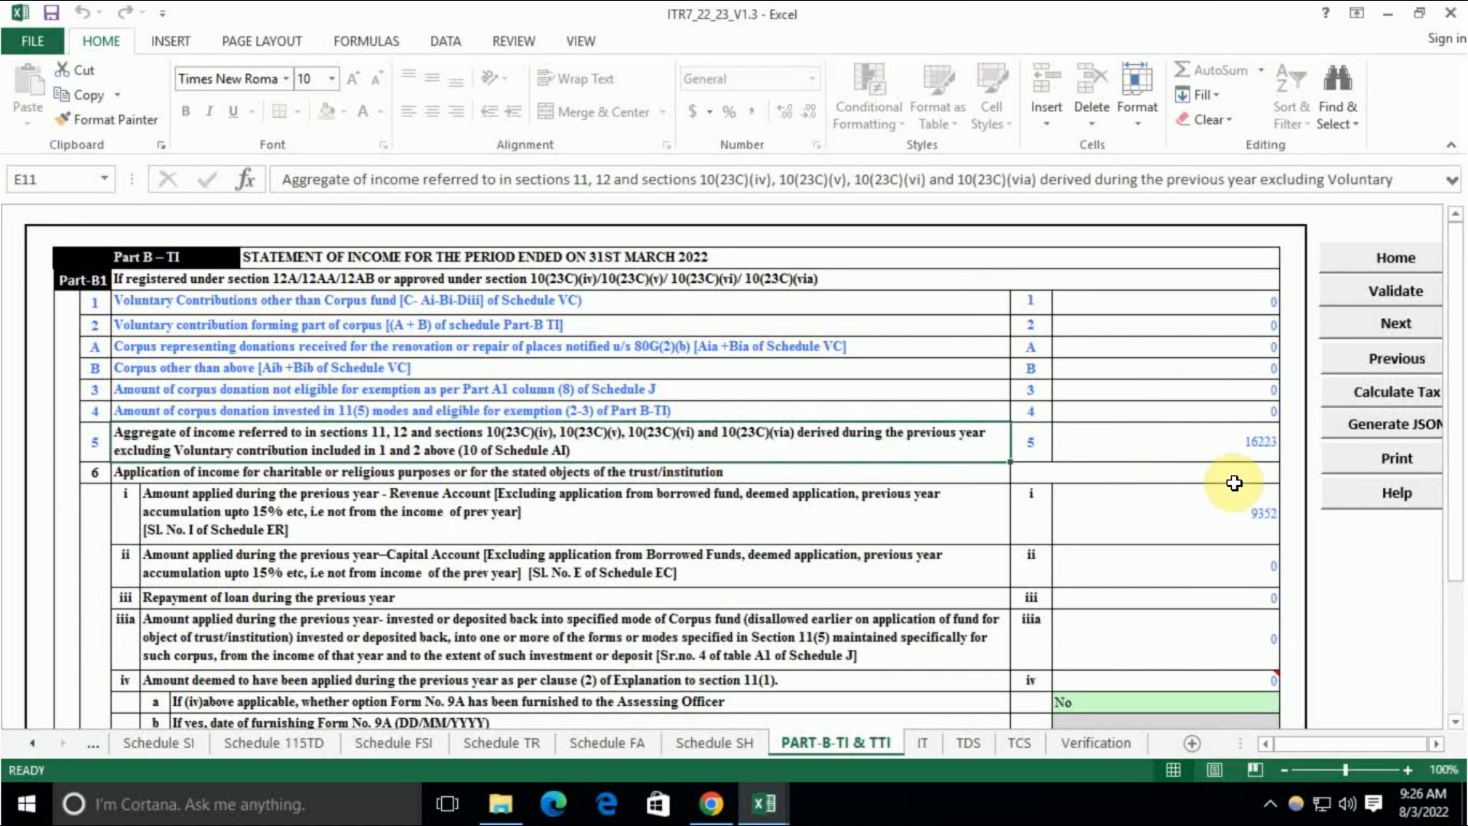
{"action": "left_click", "coordinate": [1226, 437]}
{"action": "left_click", "coordinate": [1158, 528]}
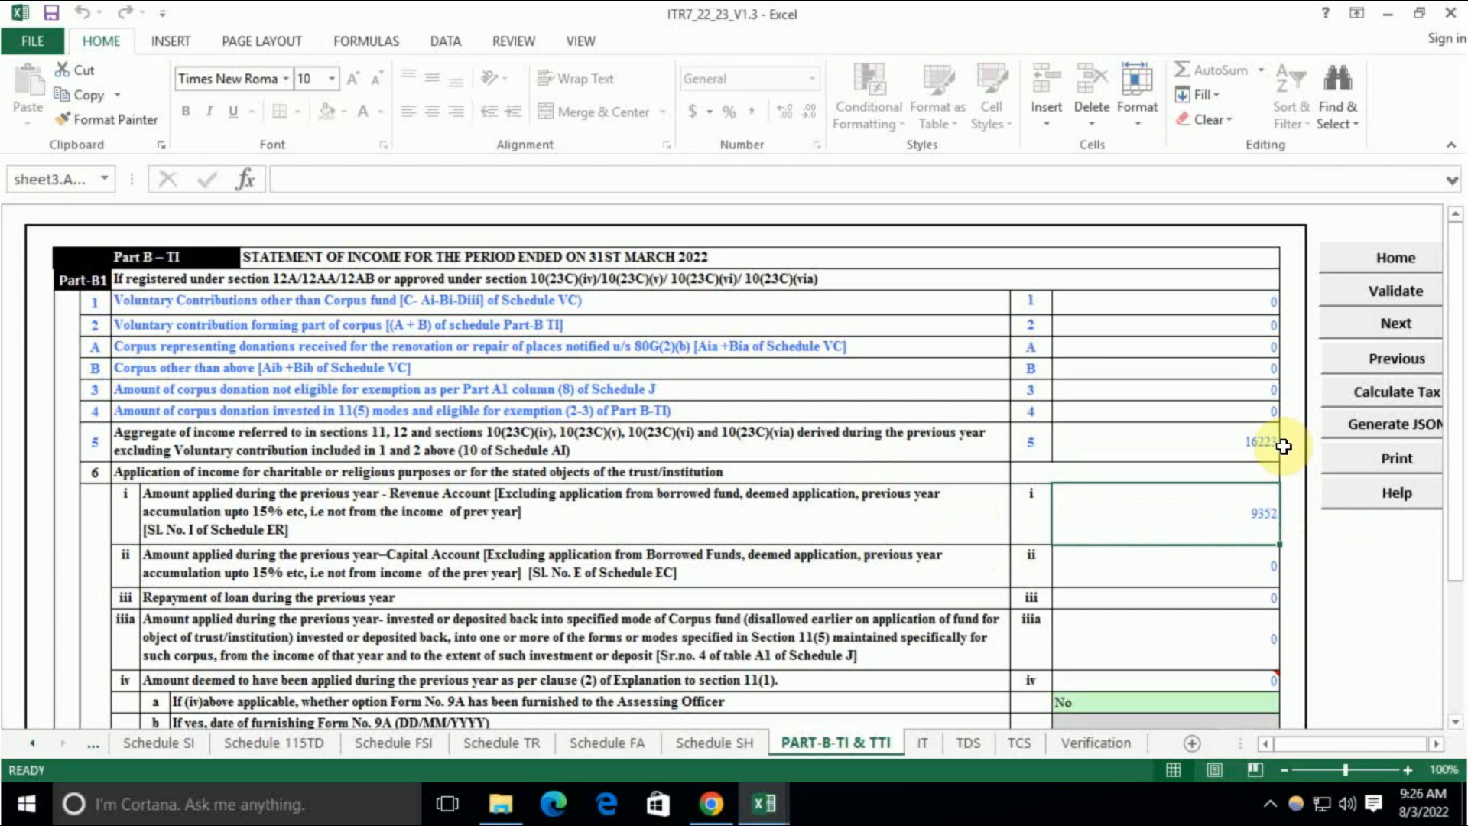
Step: Compare the amount accumulated or set apart in row 6v of Part B-TI with 15 per cent of the row 5 income
{"action": "scroll", "coordinate": [1231, 505], "scroll_direction": "down", "scroll_amount": 4}
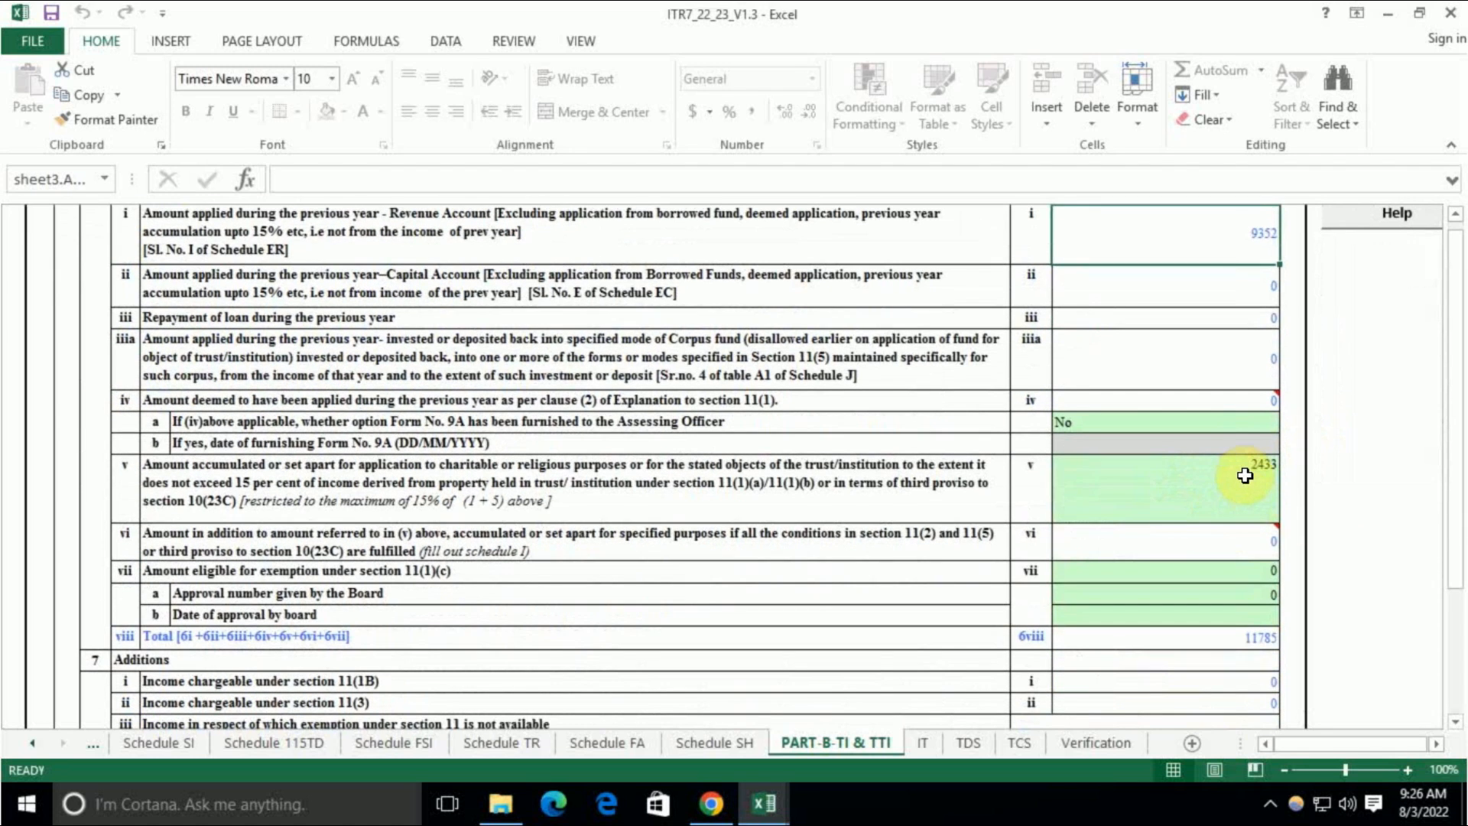
{"action": "left_click", "coordinate": [1245, 475]}
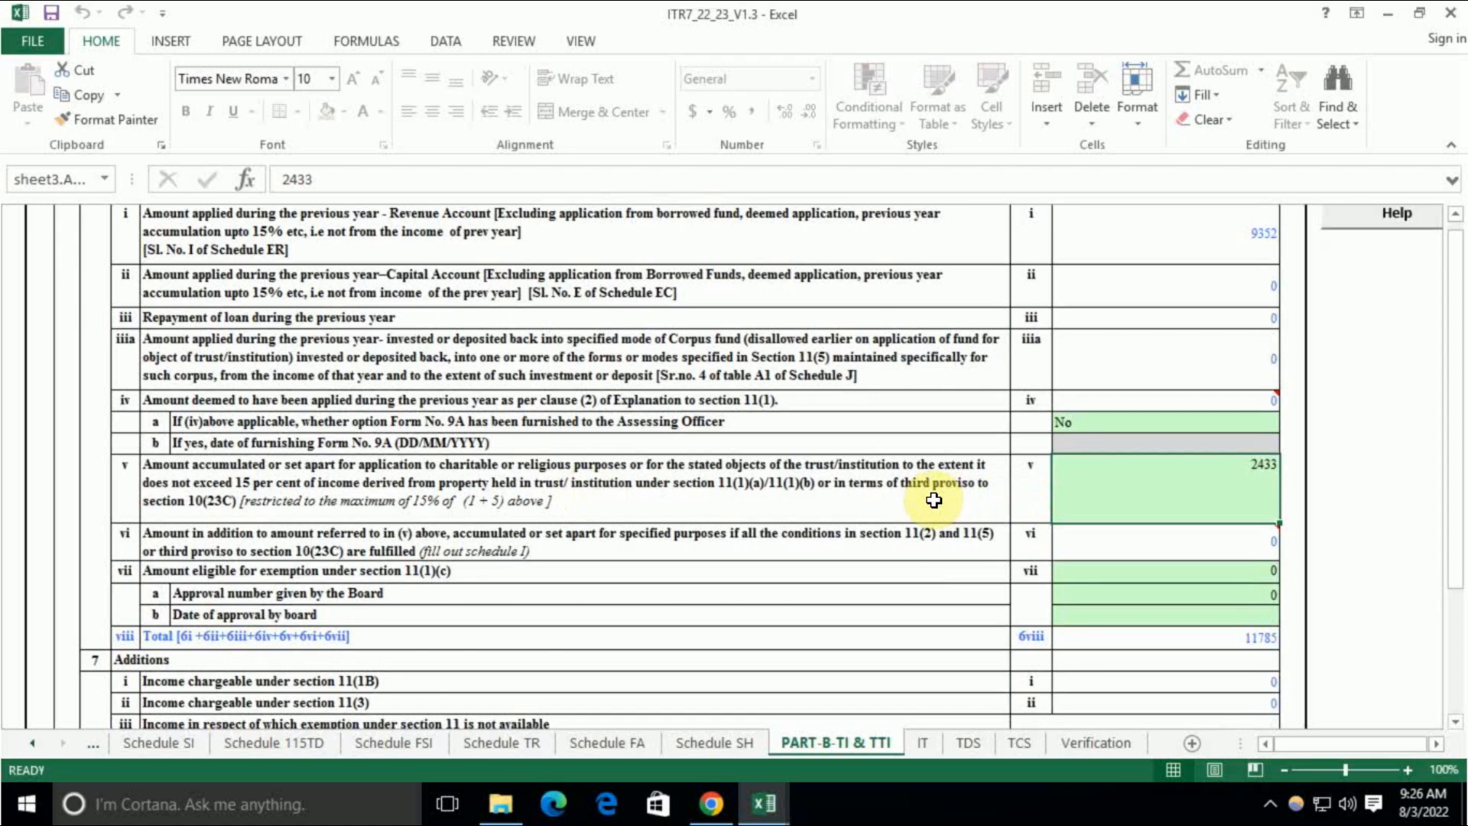
{"action": "scroll", "coordinate": [1223, 345], "scroll_direction": "up", "scroll_amount": 2}
{"action": "left_click", "coordinate": [1261, 422]}
{"action": "scroll", "coordinate": [1209, 599], "scroll_direction": "down", "scroll_amount": 5}
{"action": "left_click", "coordinate": [1246, 508]}
Step: Check the total application in row 6viii of Part B-TI and the gross income after exemption in row 9
{"action": "scroll", "coordinate": [705, 589], "scroll_direction": "up", "scroll_amount": 3}
{"action": "left_click", "coordinate": [1254, 309]}
{"action": "left_click", "coordinate": [1225, 628]}
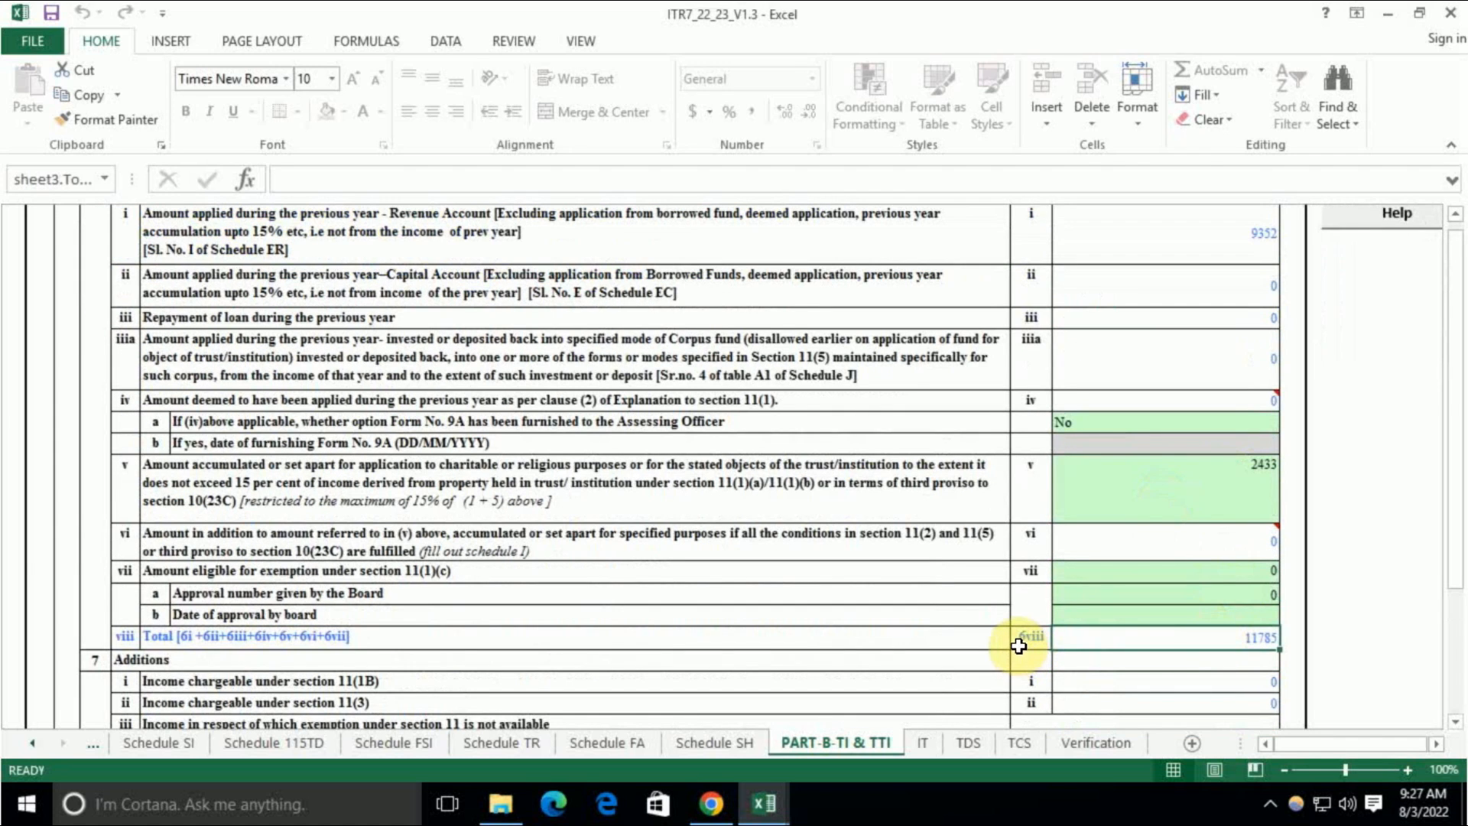
{"action": "scroll", "coordinate": [1130, 616], "scroll_direction": "down", "scroll_amount": 3}
{"action": "left_click", "coordinate": [1208, 585]}
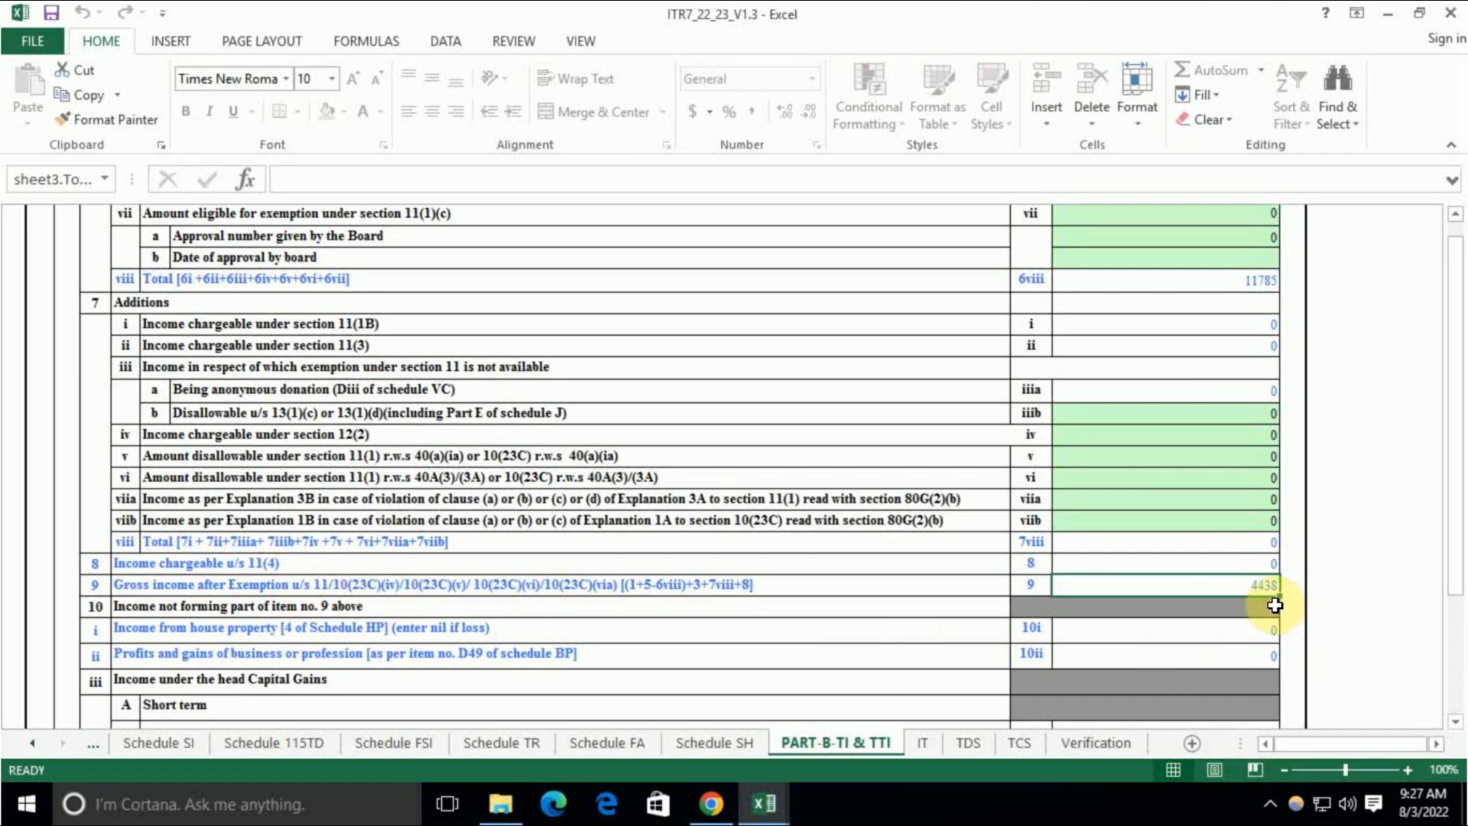
Step: Review rows 10 to 17 of Part B-TI, including total income in row 13, and the tax liability computation in Part B-TTI
{"action": "scroll", "coordinate": [1216, 643], "scroll_direction": "down", "scroll_amount": 9}
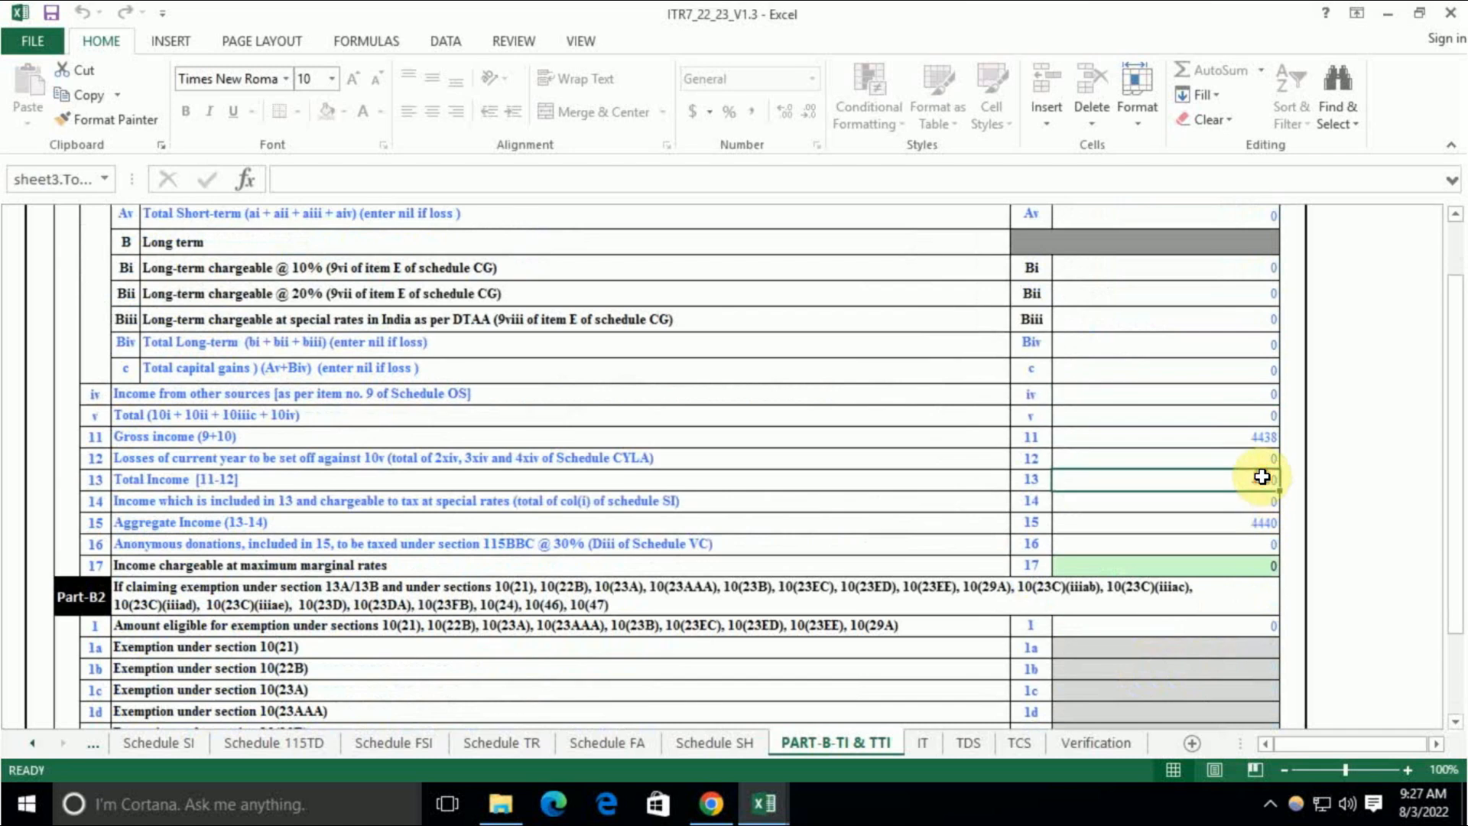
{"action": "scroll", "coordinate": [1090, 679], "scroll_direction": "down", "scroll_amount": 3}
{"action": "scroll", "coordinate": [1089, 679], "scroll_direction": "down", "scroll_amount": 20}
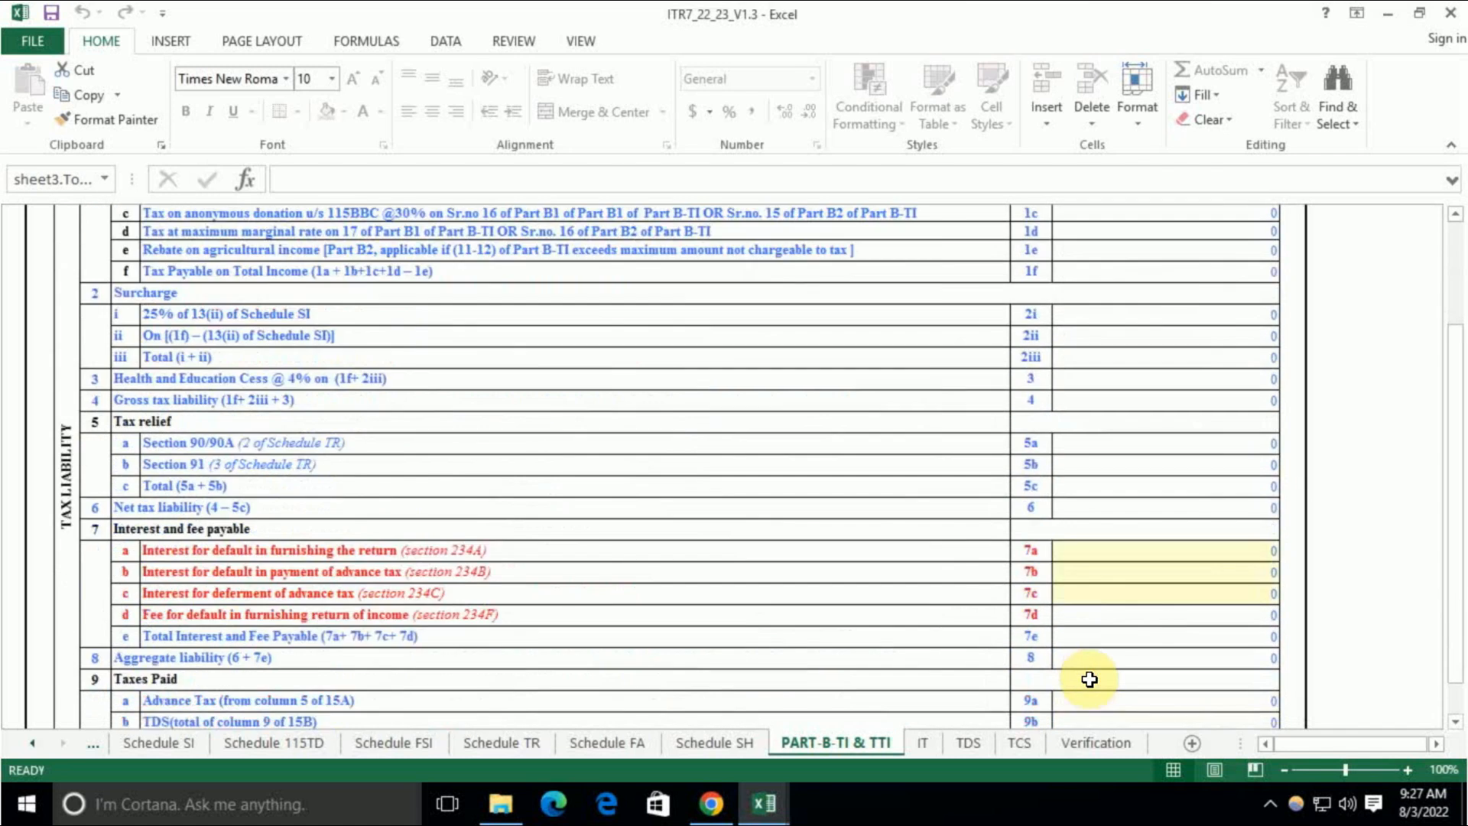
{"action": "scroll", "coordinate": [1090, 679], "scroll_direction": "down", "scroll_amount": 1}
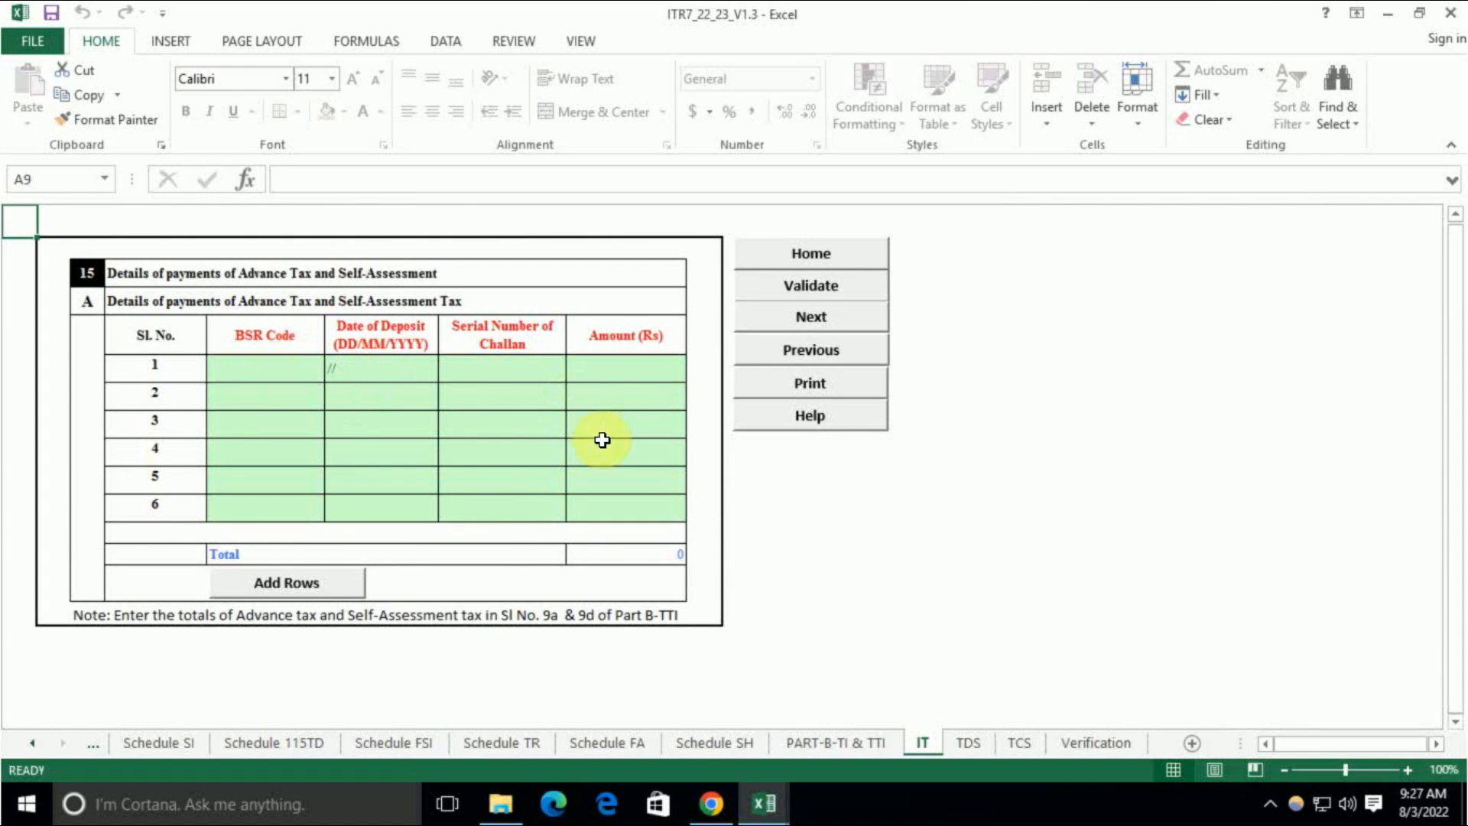
Step: Review the TDS schedule, acknowledging its TAN and credit alert, and the TCS schedule
{"action": "left_click", "coordinate": [968, 743]}
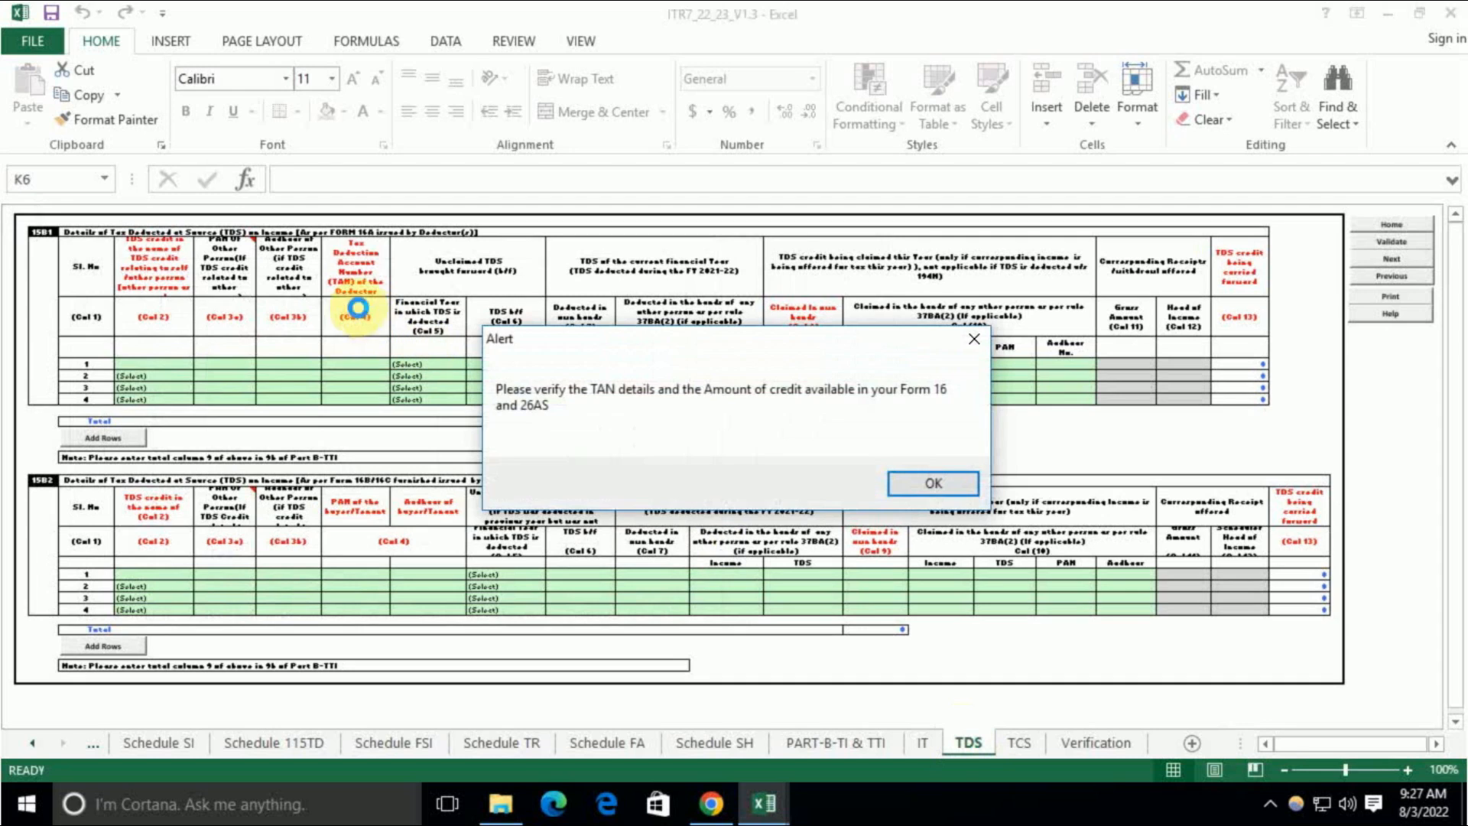
{"action": "left_click", "coordinate": [931, 483]}
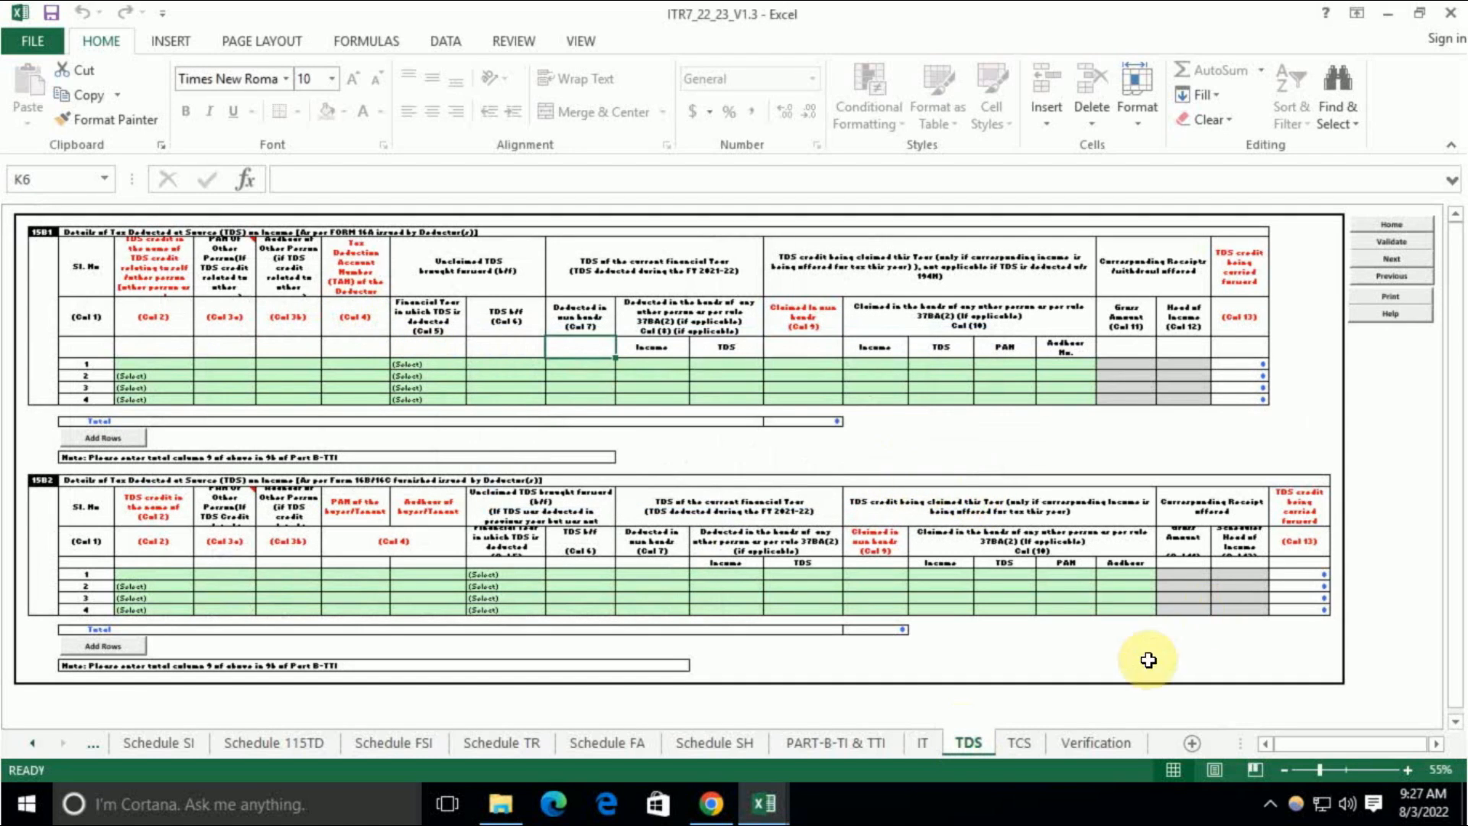
{"action": "left_click", "coordinate": [1023, 743]}
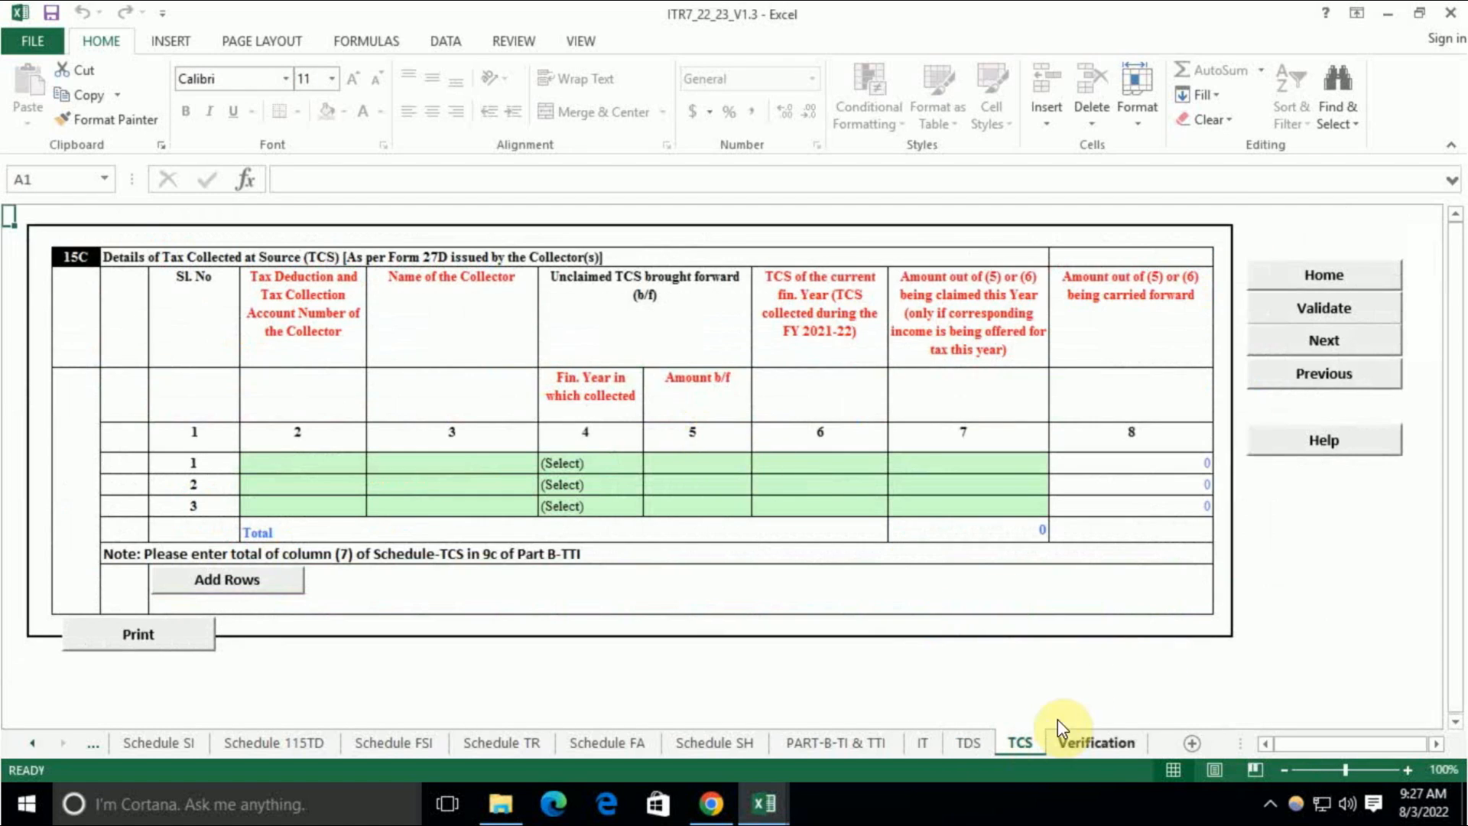
Step: Open the Verification sheet and validate it
{"action": "left_click", "coordinate": [1060, 736]}
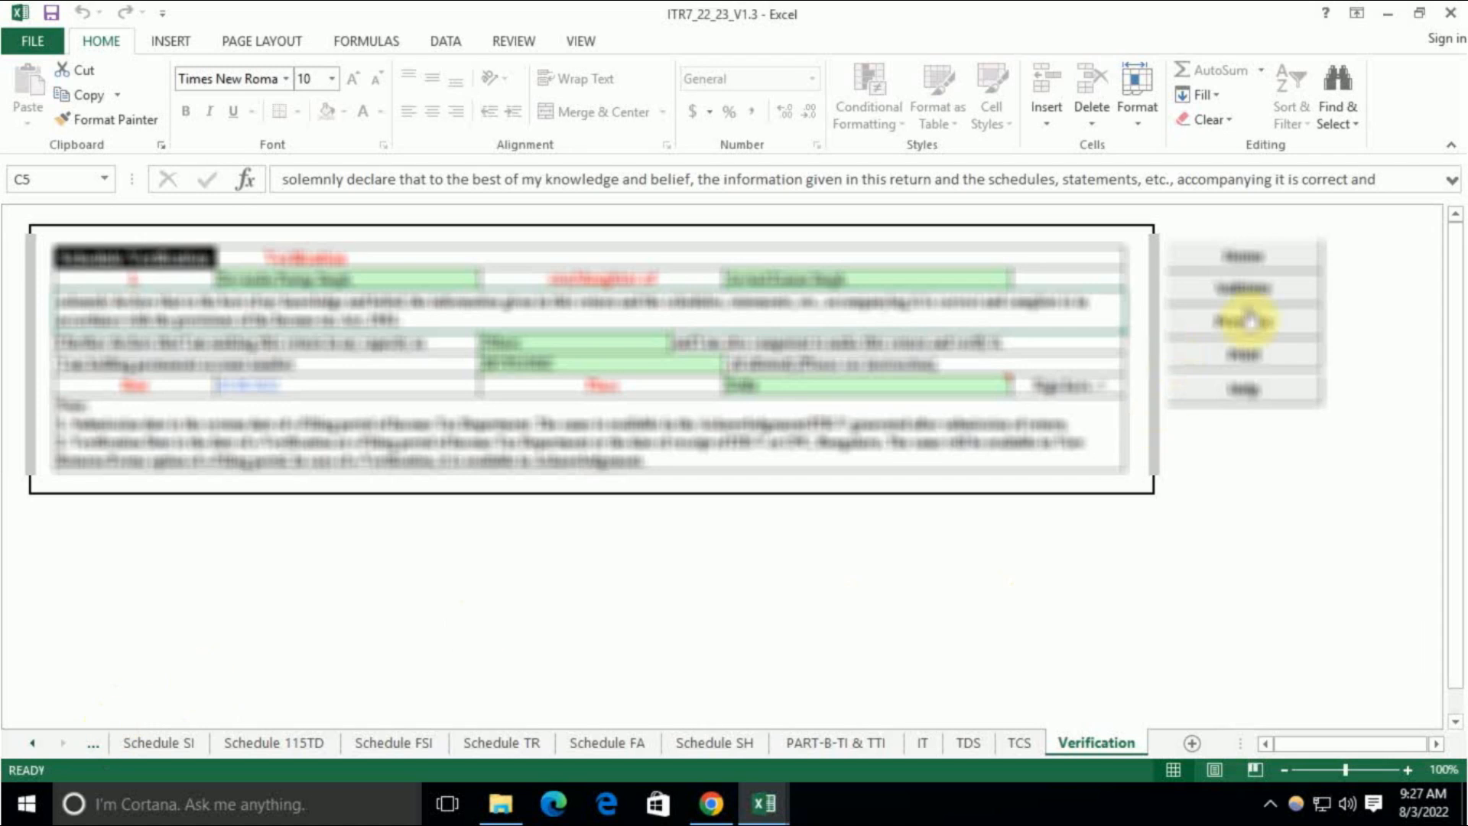
{"action": "left_click", "coordinate": [1257, 289]}
{"action": "left_click", "coordinate": [787, 466]}
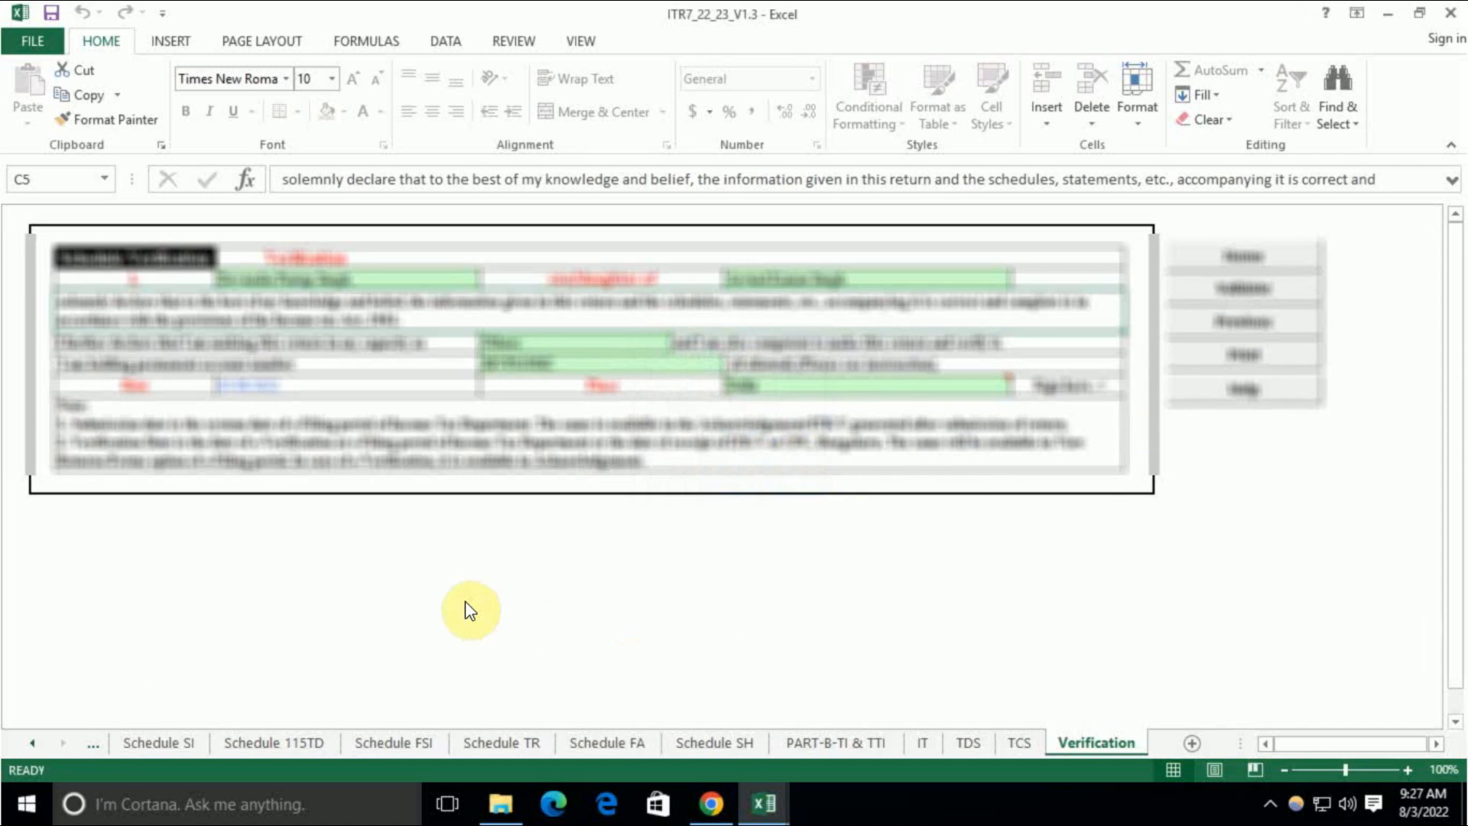
{"action": "left_click", "coordinate": [1020, 742]}
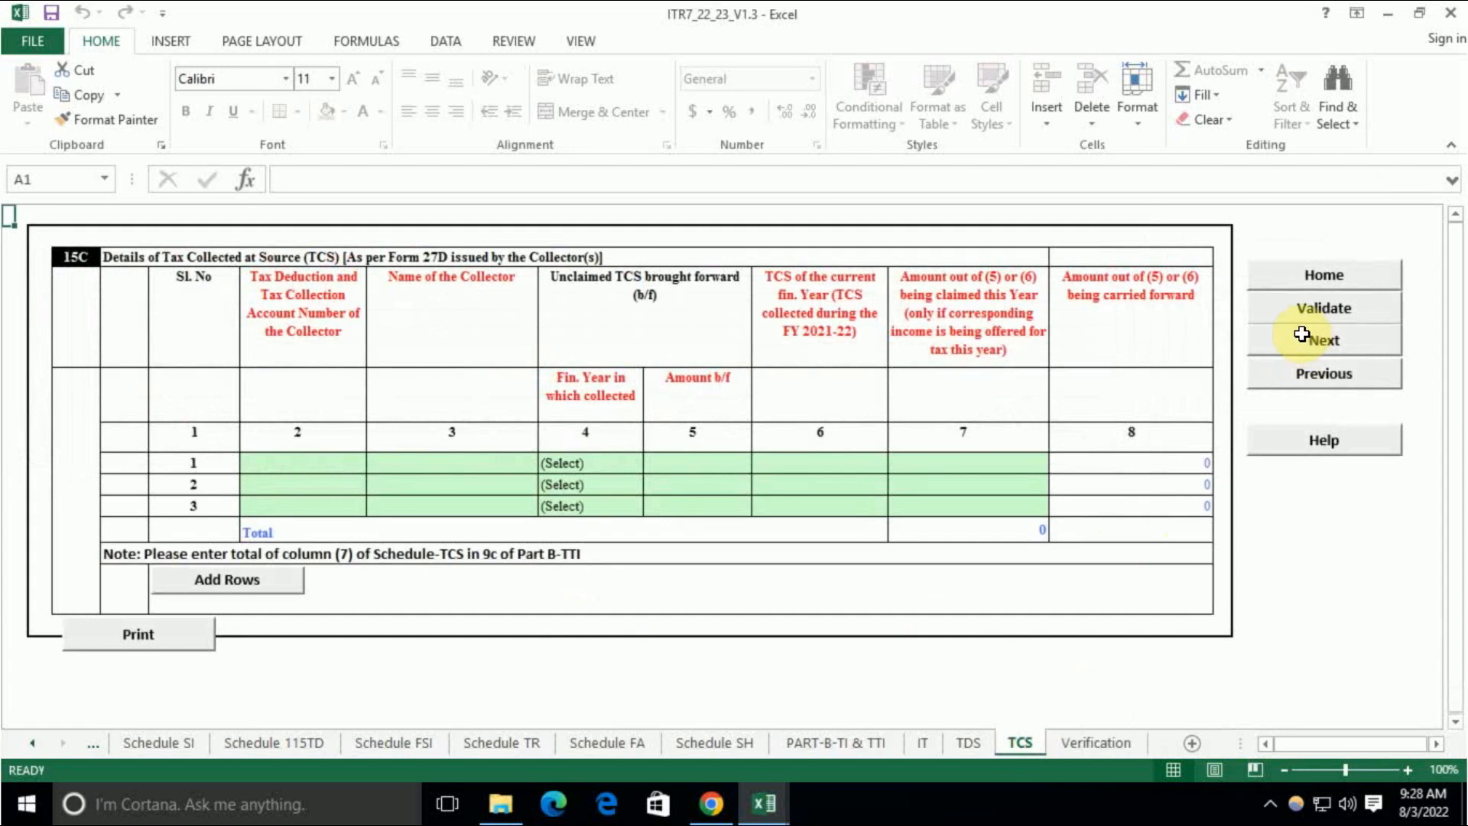
{"action": "left_click", "coordinate": [970, 742]}
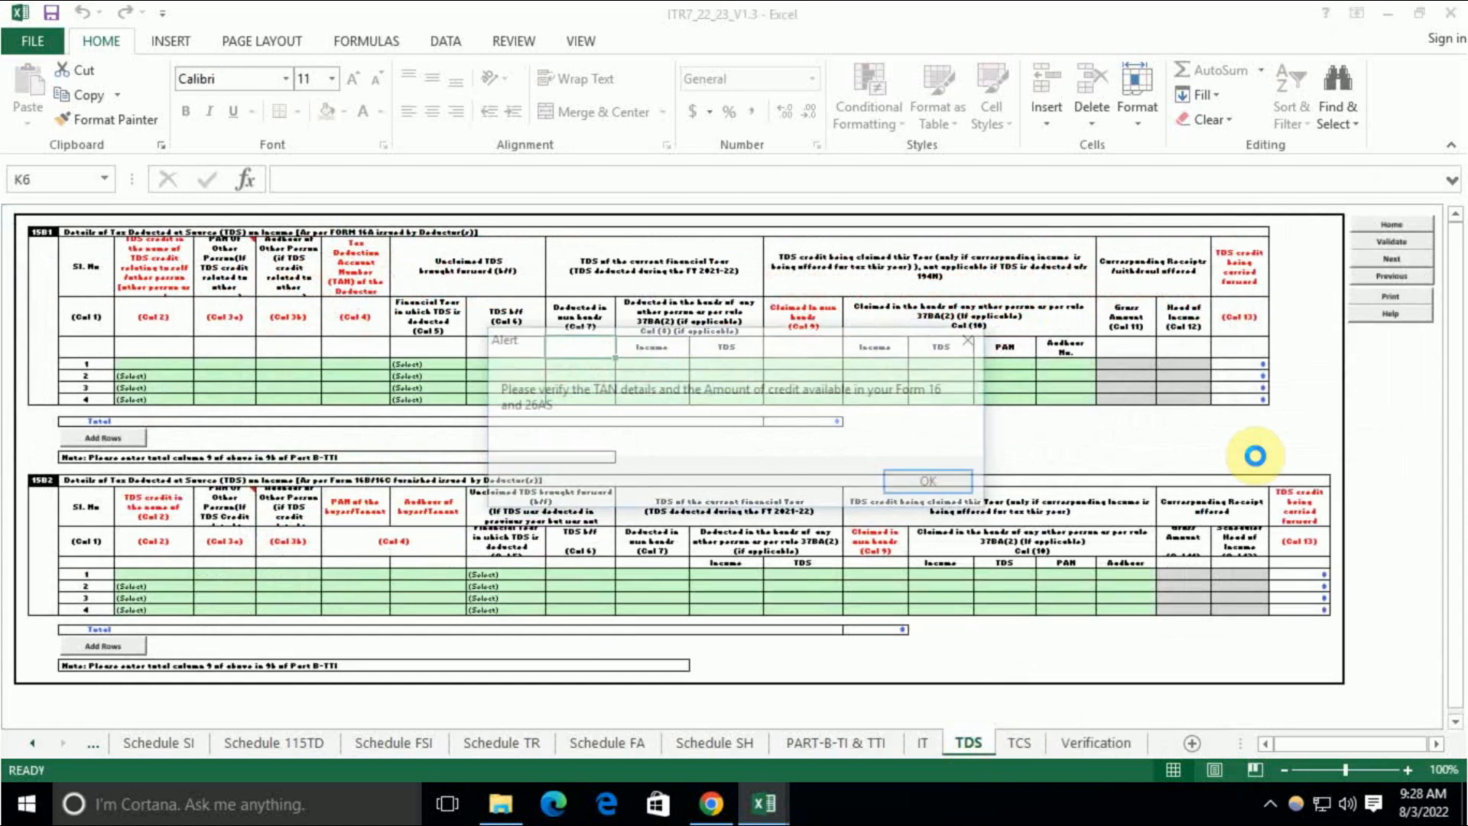
{"action": "left_click", "coordinate": [928, 480]}
Step: Calculate the tax from the PI sheet and generate the JSON for the return
{"action": "left_click", "coordinate": [32, 741]}
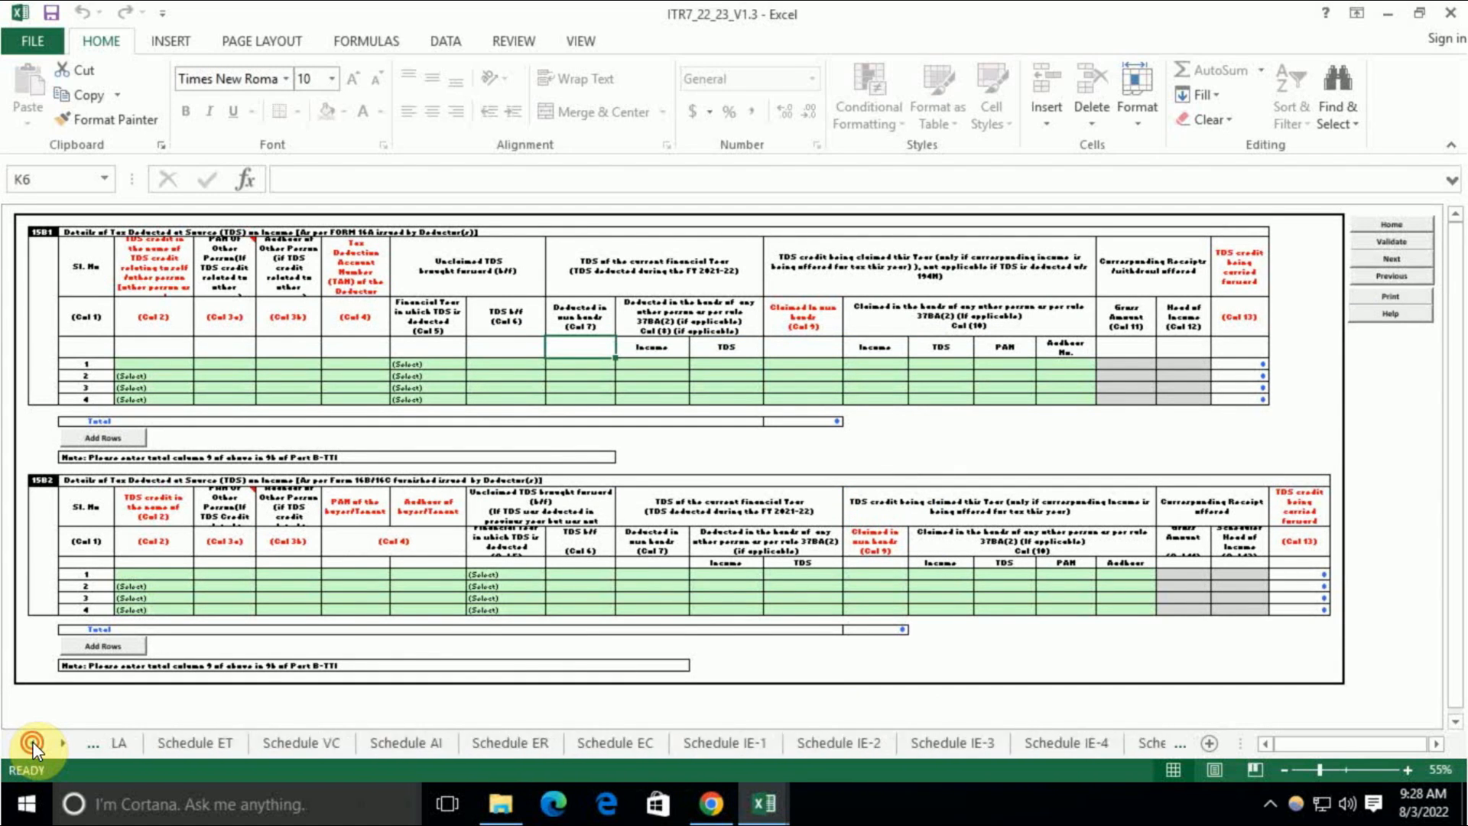
{"action": "left_click", "coordinate": [196, 743]}
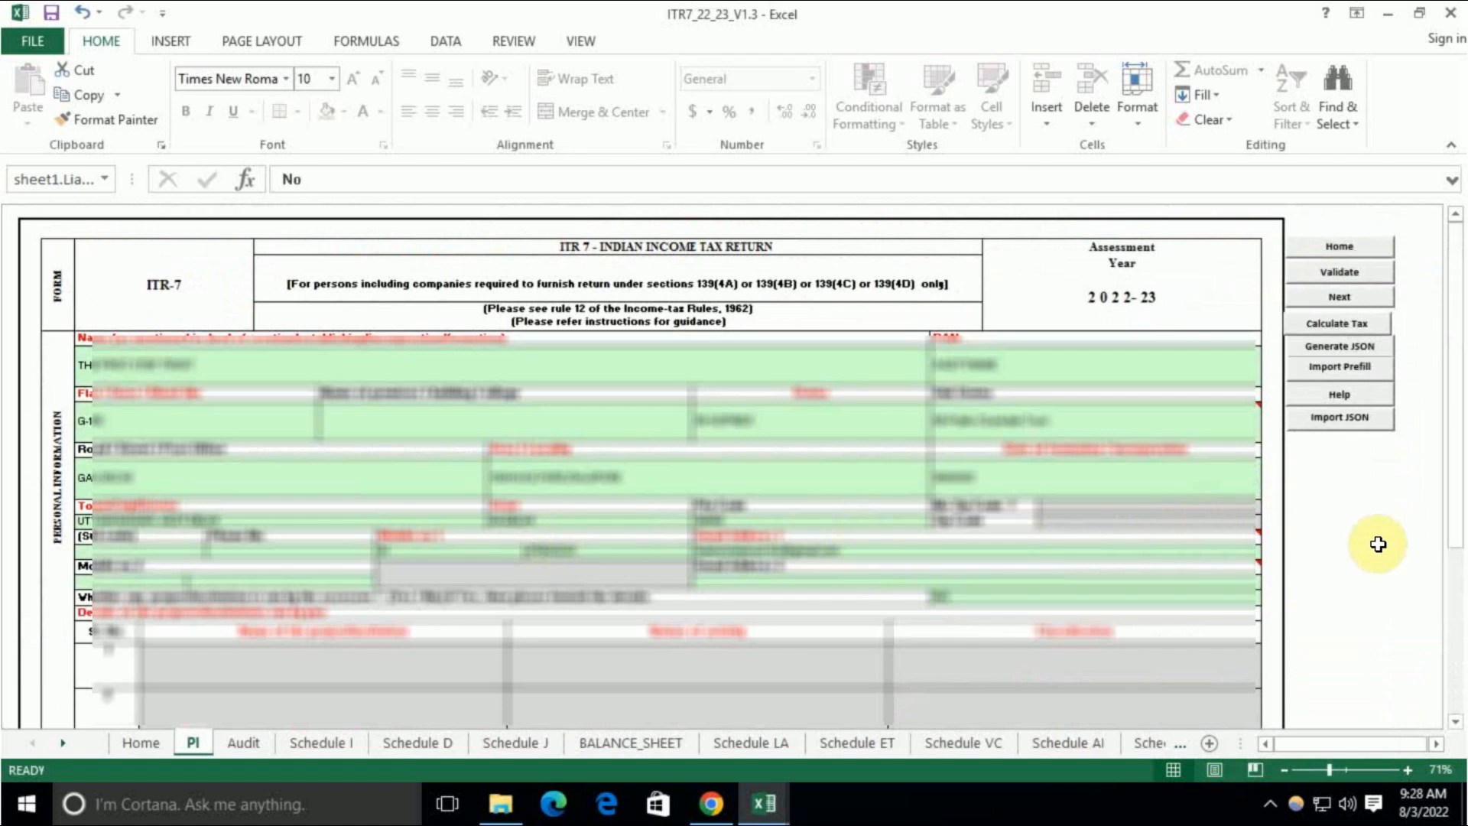
{"action": "left_click", "coordinate": [1313, 335]}
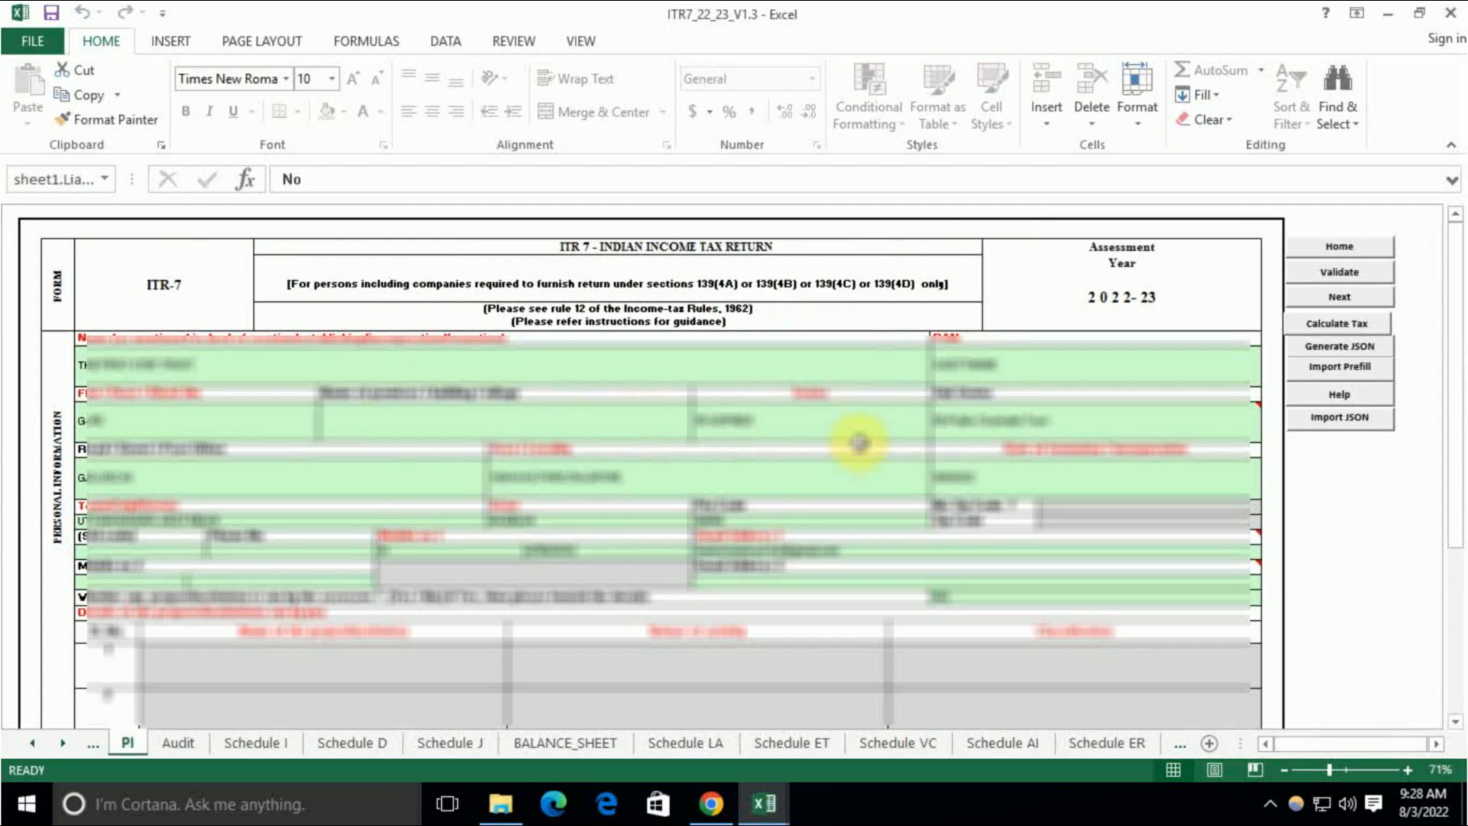
{"action": "left_click", "coordinate": [1367, 351]}
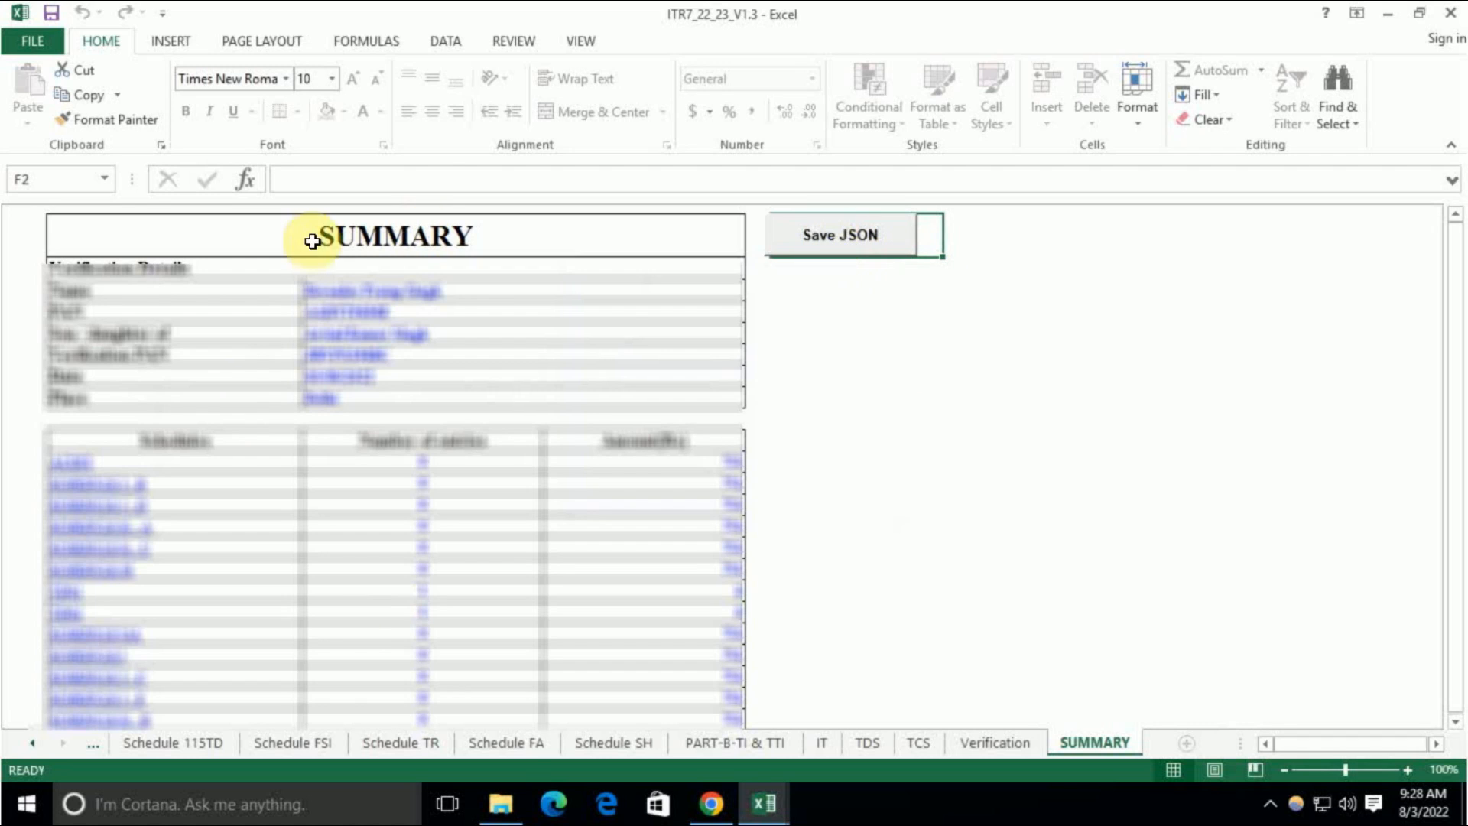
Step: Look through the verification details and the schedule entry counts and amounts on the SUMMARY sheet
{"action": "scroll", "coordinate": [271, 503], "scroll_direction": "down", "scroll_amount": 4}
{"action": "scroll", "coordinate": [581, 424], "scroll_direction": "up", "scroll_amount": 5}
{"action": "scroll", "coordinate": [573, 387], "scroll_direction": "down", "scroll_amount": 10}
{"action": "scroll", "coordinate": [573, 409], "scroll_direction": "up", "scroll_amount": 4}
{"action": "scroll", "coordinate": [608, 450], "scroll_direction": "up", "scroll_amount": 6}
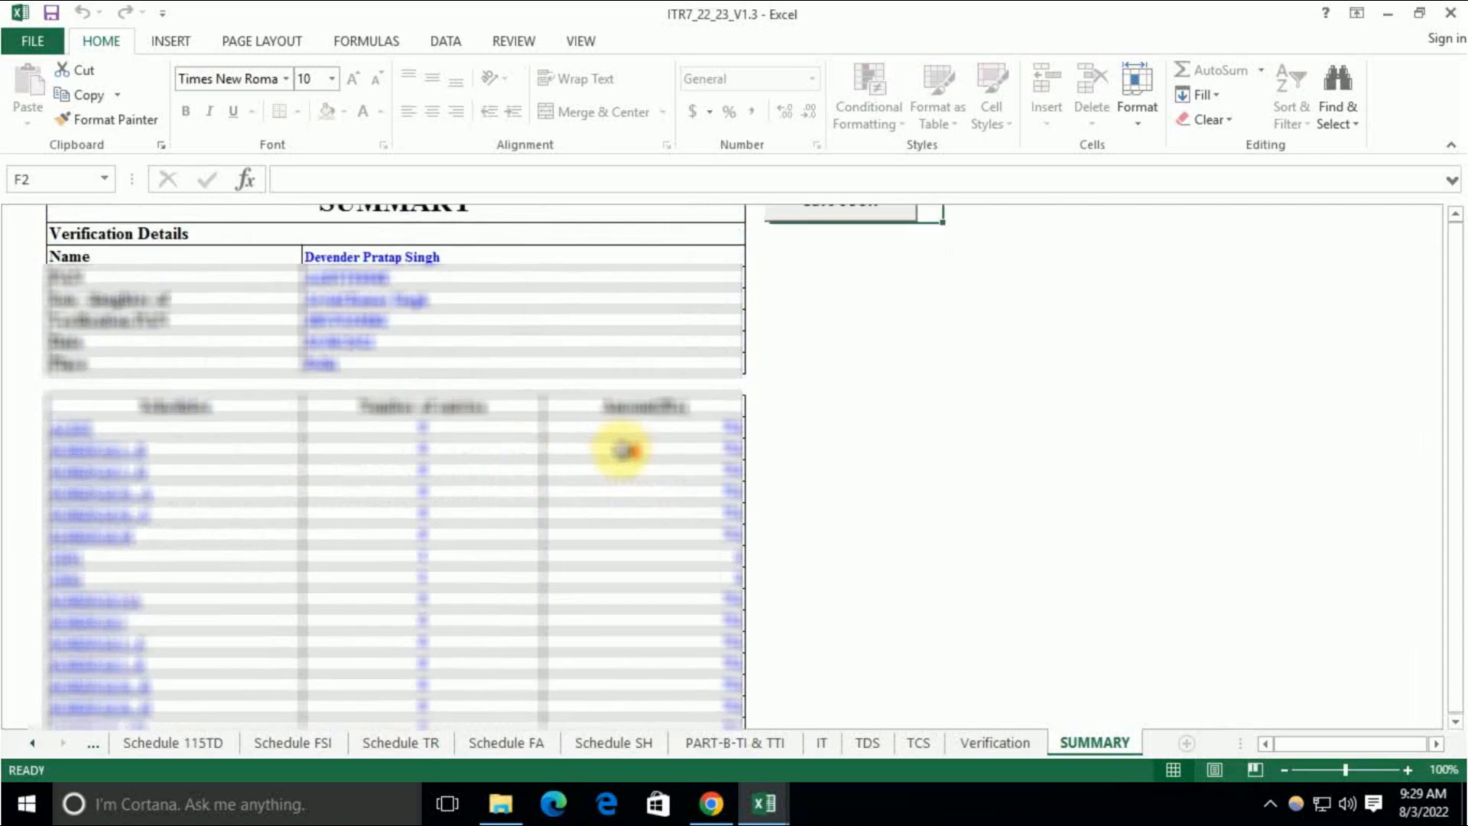
Step: Save the return as a JSON file and close the ITR7_22_23_V1.3 workbook with its changes saved
{"action": "left_click", "coordinate": [851, 244]}
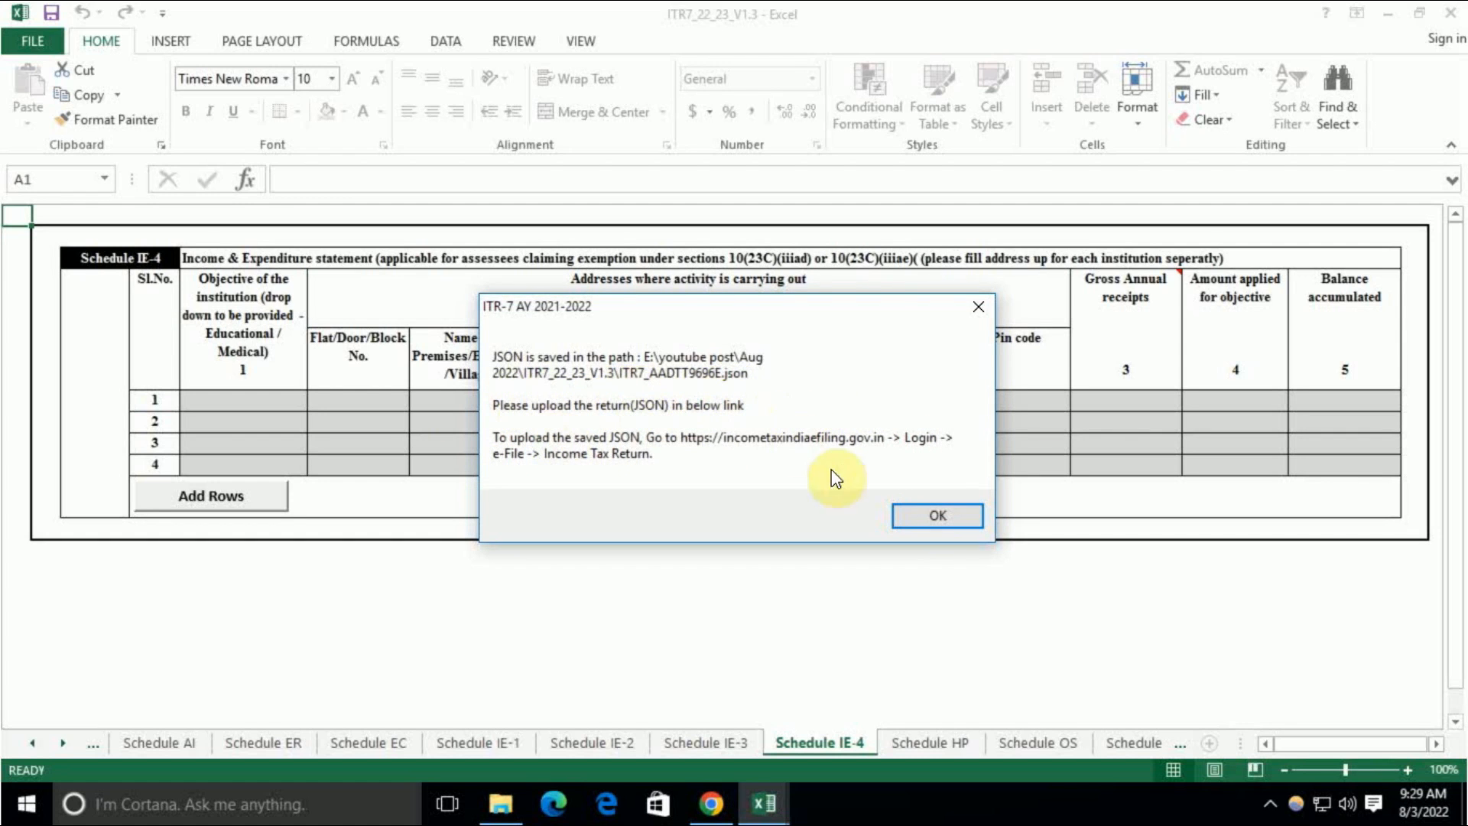
{"action": "left_click", "coordinate": [936, 515]}
{"action": "left_click", "coordinate": [1451, 13]}
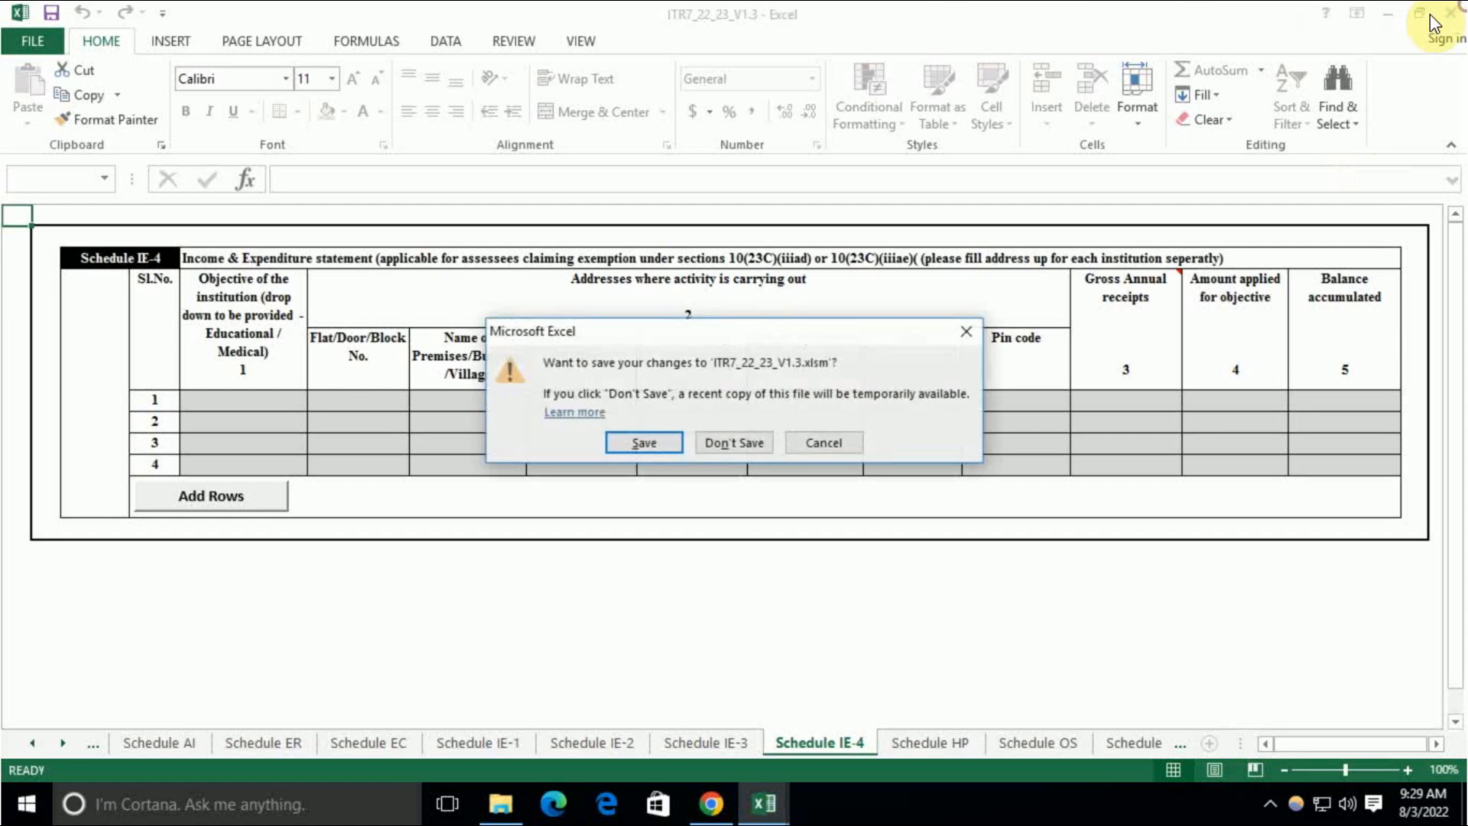
{"action": "left_click", "coordinate": [644, 443]}
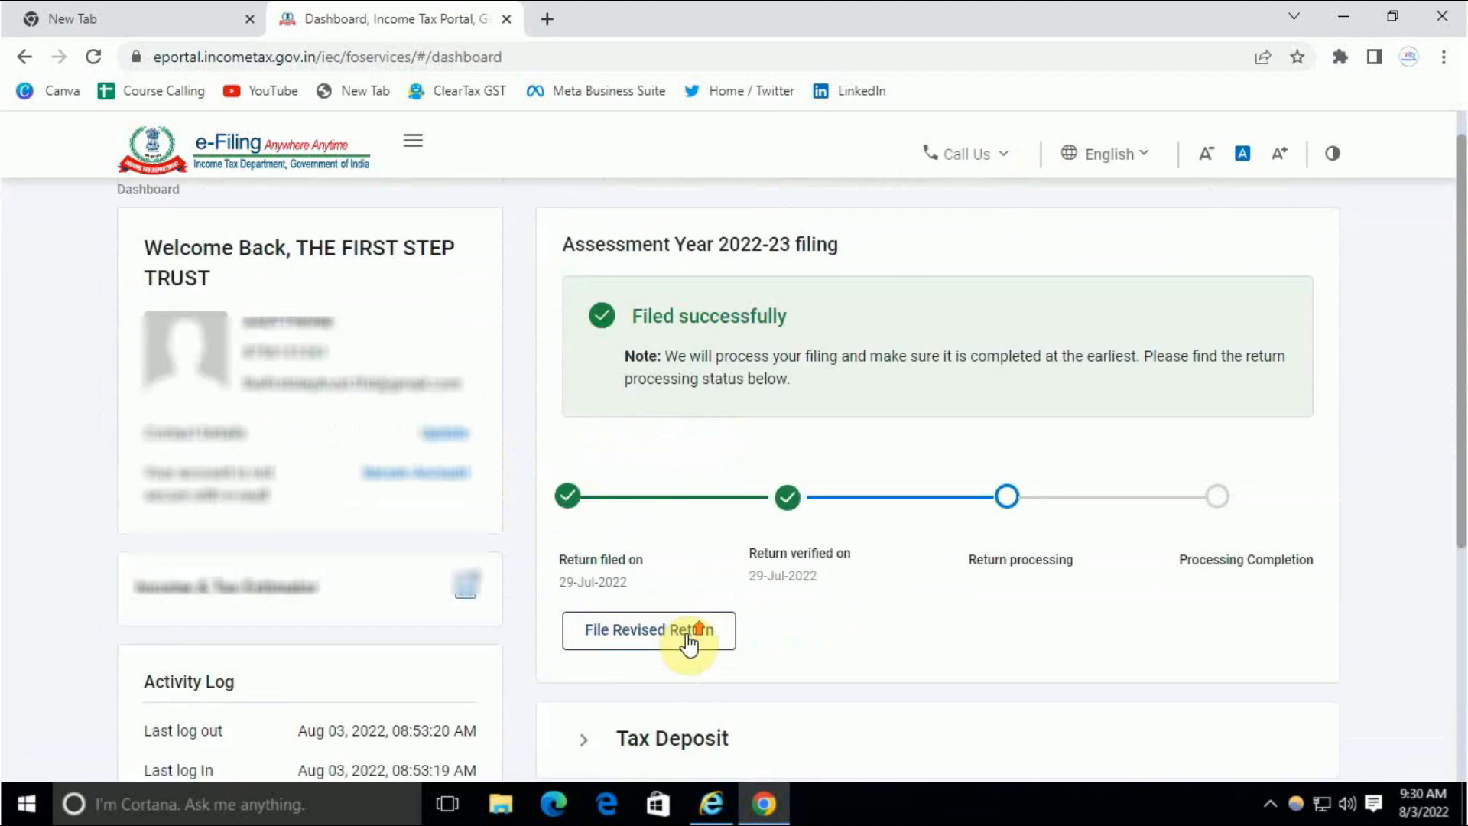
Step: On the Income Tax e-Filing portal in Chrome, start filing an income tax return
{"action": "scroll", "coordinate": [689, 645], "scroll_direction": "up", "scroll_amount": 1}
{"action": "left_click", "coordinate": [295, 227]}
{"action": "left_click", "coordinate": [288, 225]}
{"action": "left_click", "coordinate": [288, 224]}
{"action": "mouse_move", "coordinate": [289, 264]}
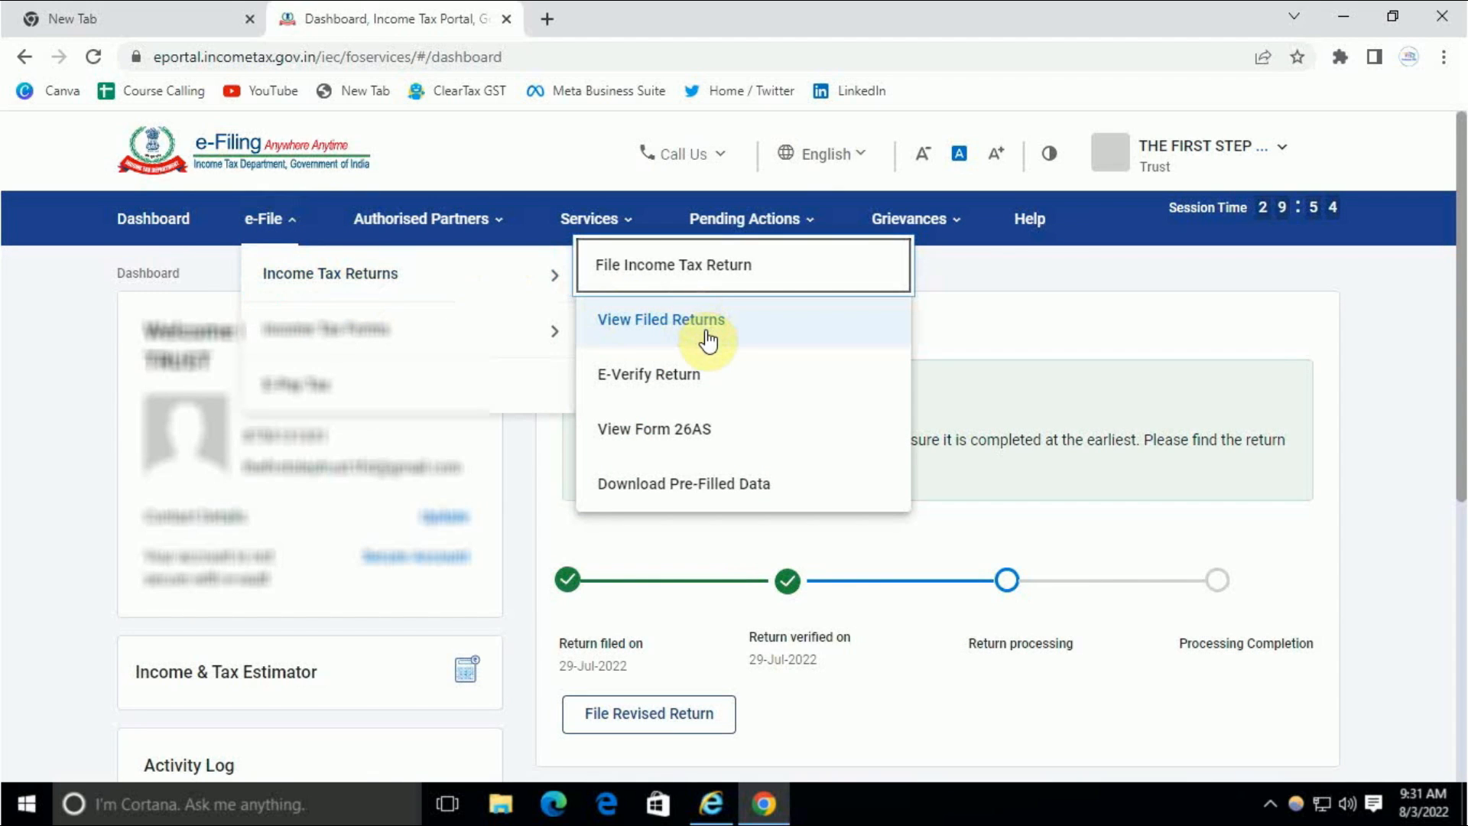
{"action": "left_click", "coordinate": [697, 271]}
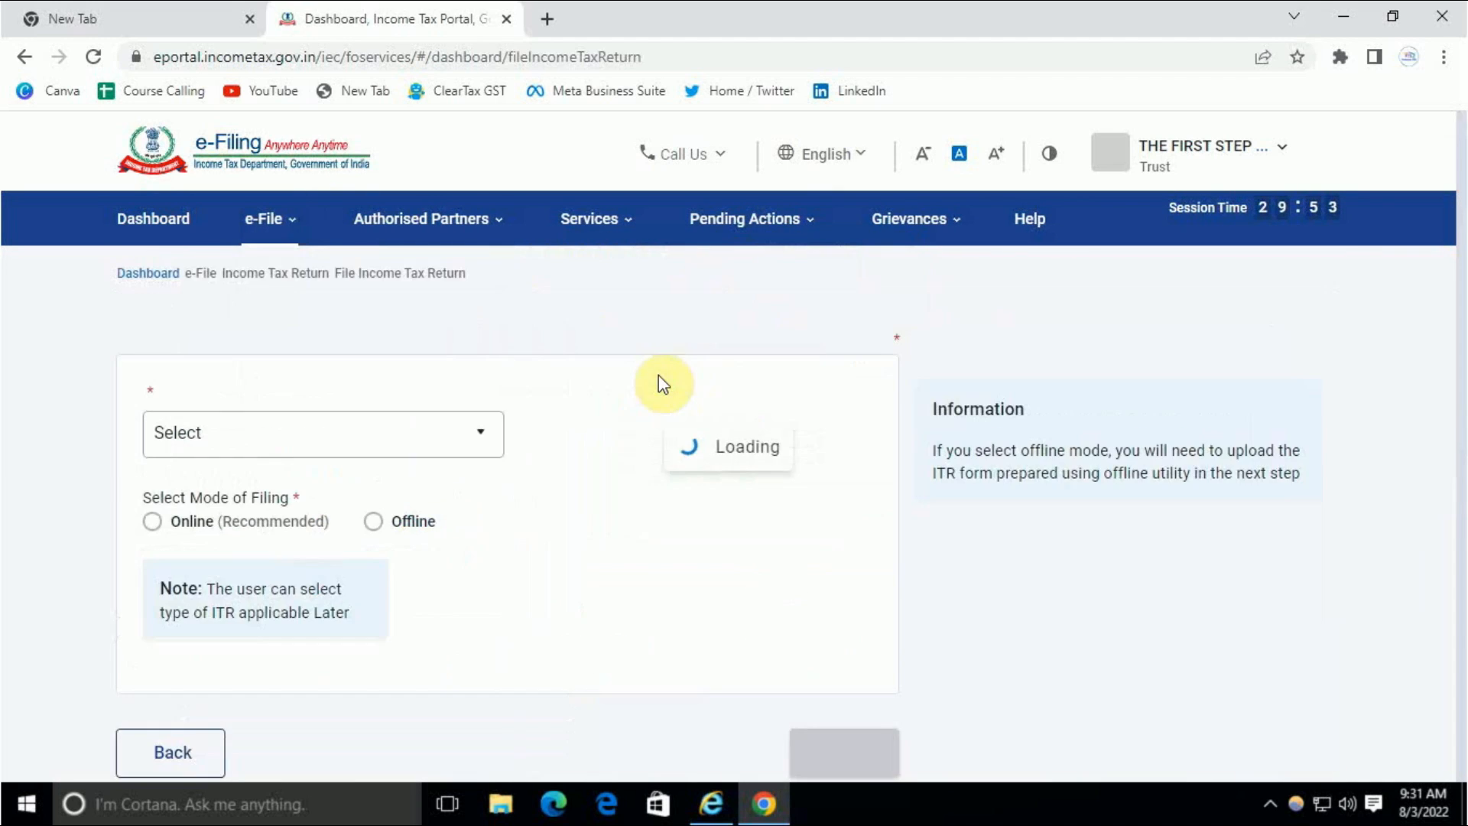
Step: Select assessment year 2022-23 (Current A.Y.) and the Offline mode of filing
{"action": "left_click", "coordinate": [366, 475]}
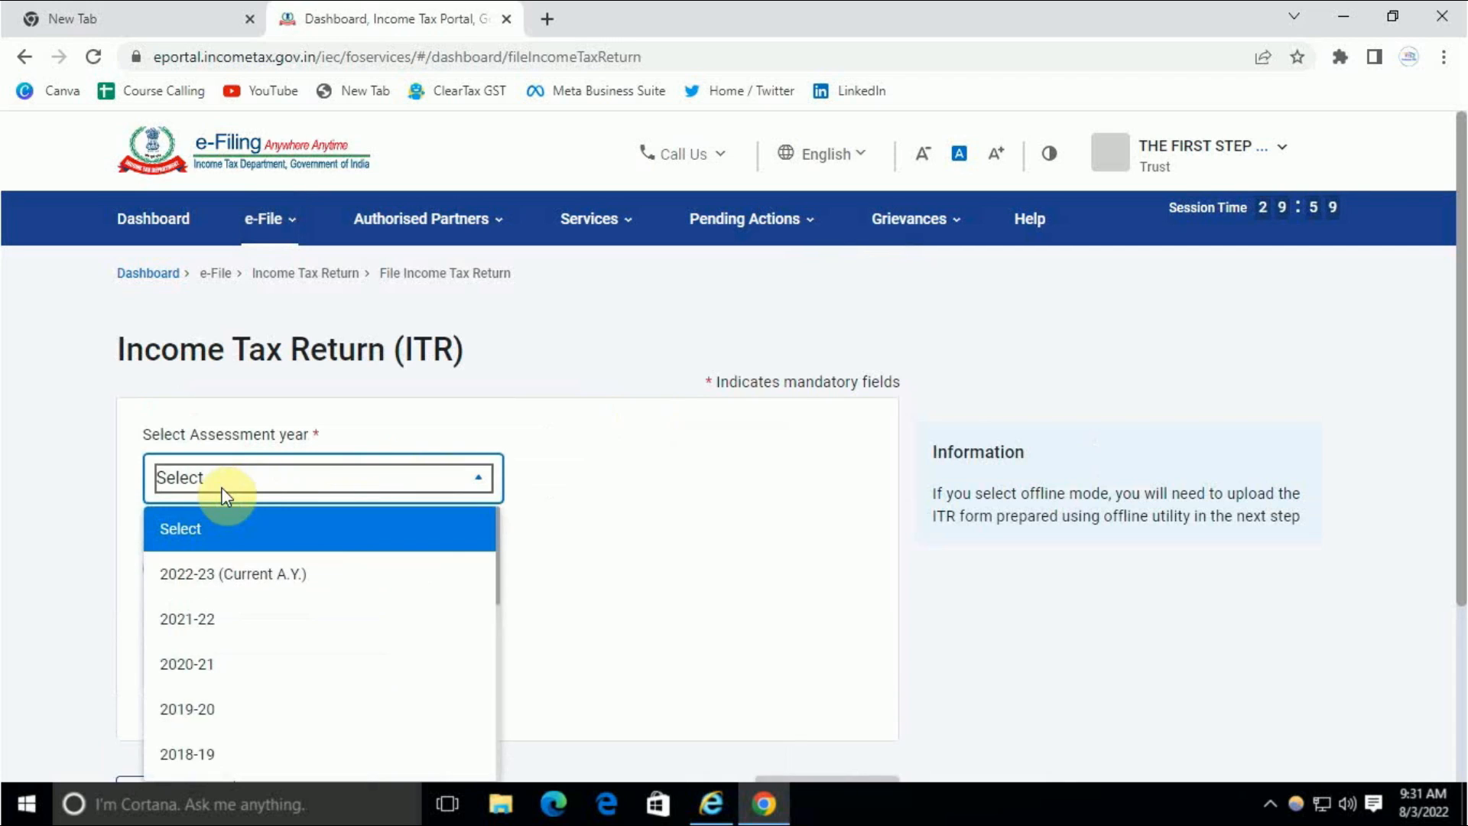
{"action": "left_click", "coordinate": [234, 575]}
{"action": "left_click", "coordinate": [368, 570]}
{"action": "scroll", "coordinate": [367, 571], "scroll_direction": "down", "scroll_amount": 3}
Step: Set the filing type to 139(1) - Original Return, the 44AB audit to No and the ITR type to ITR-7, and continue
{"action": "left_click", "coordinate": [297, 340]}
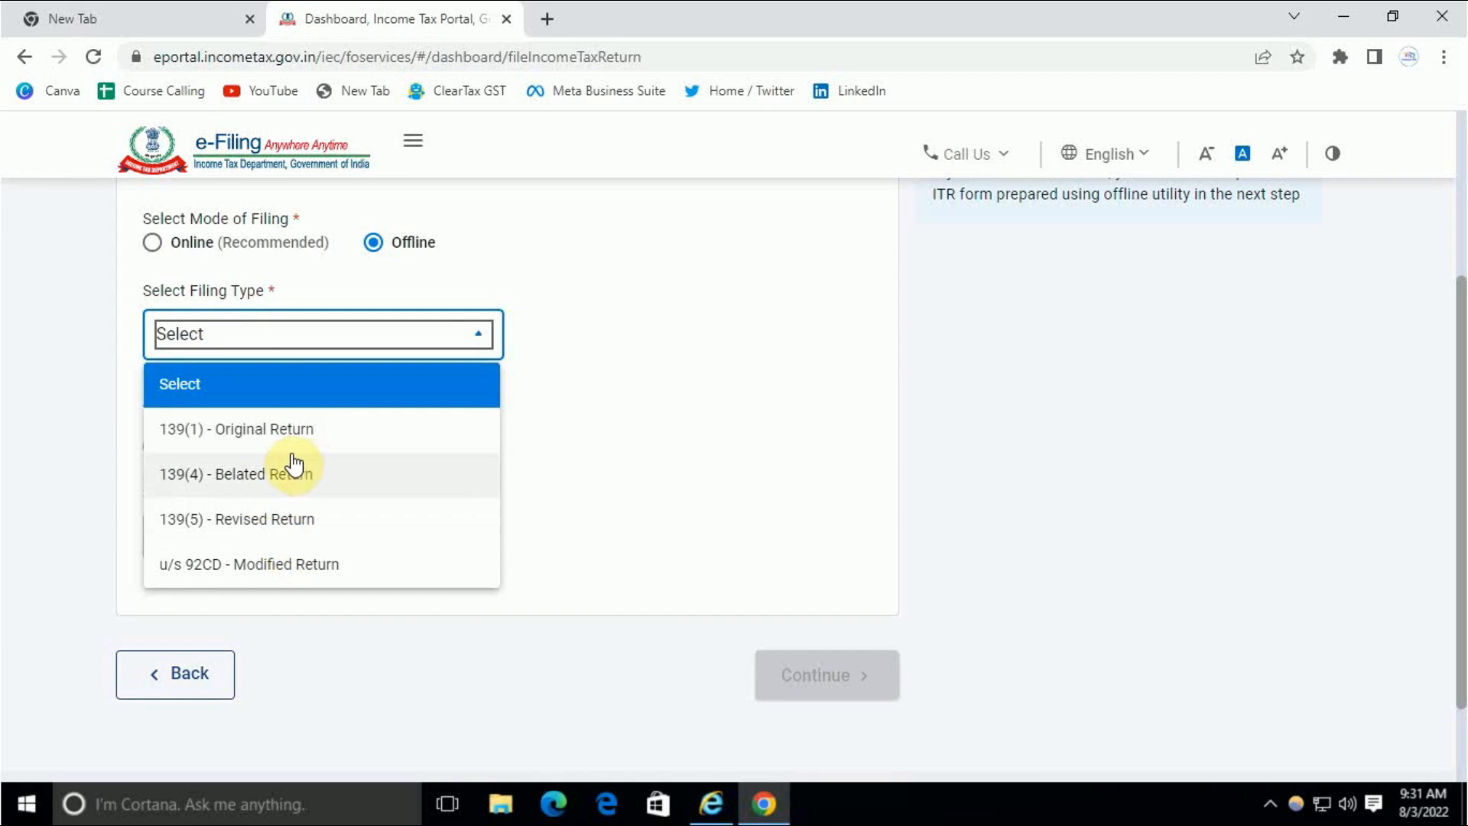
{"action": "left_click", "coordinate": [247, 437]}
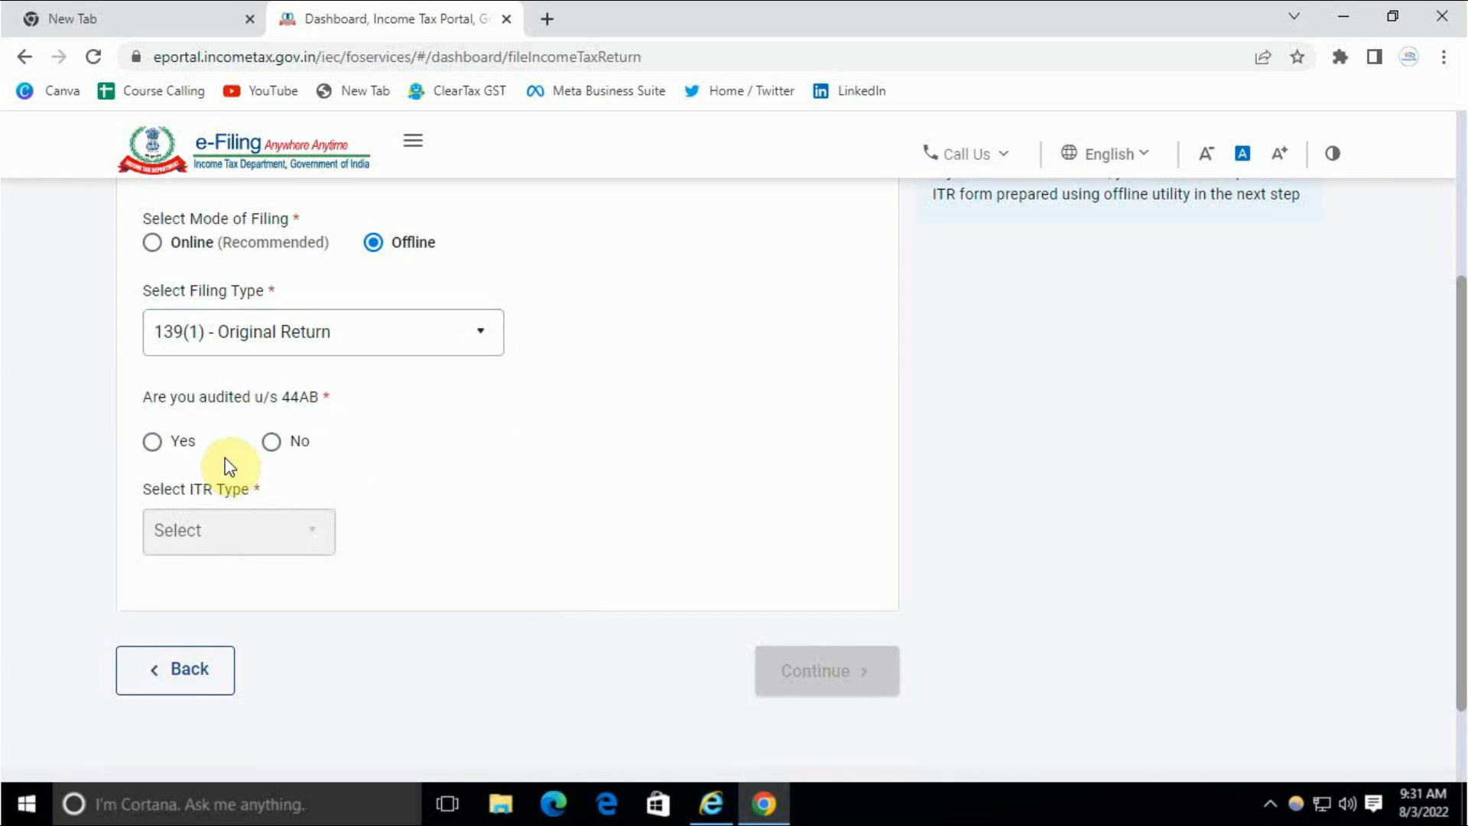
{"action": "left_click", "coordinate": [272, 442]}
{"action": "left_click", "coordinate": [244, 531]}
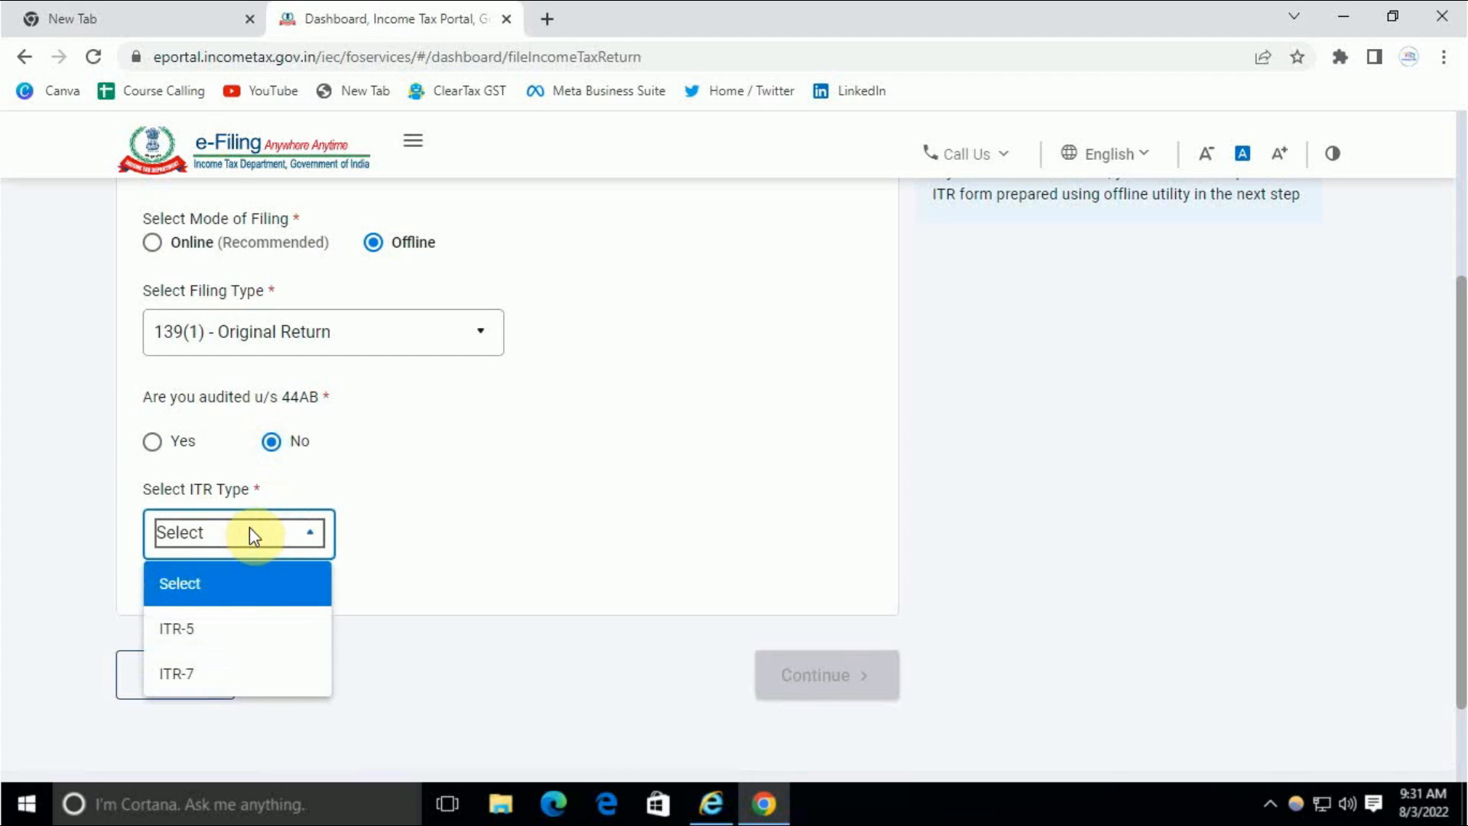
{"action": "left_click", "coordinate": [200, 676]}
{"action": "left_click", "coordinate": [833, 679]}
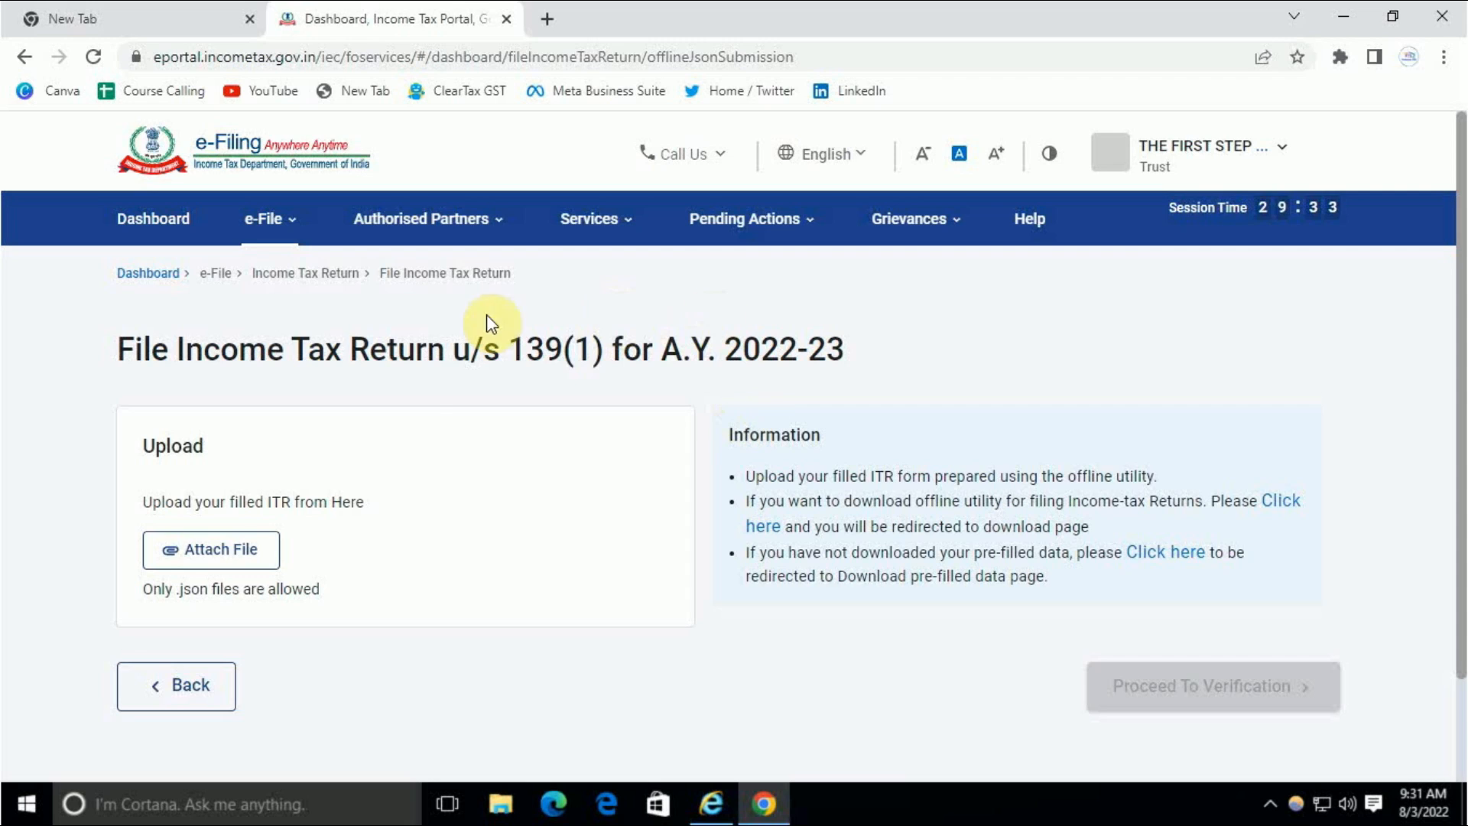
{"action": "mouse_move", "coordinate": [587, 229]}
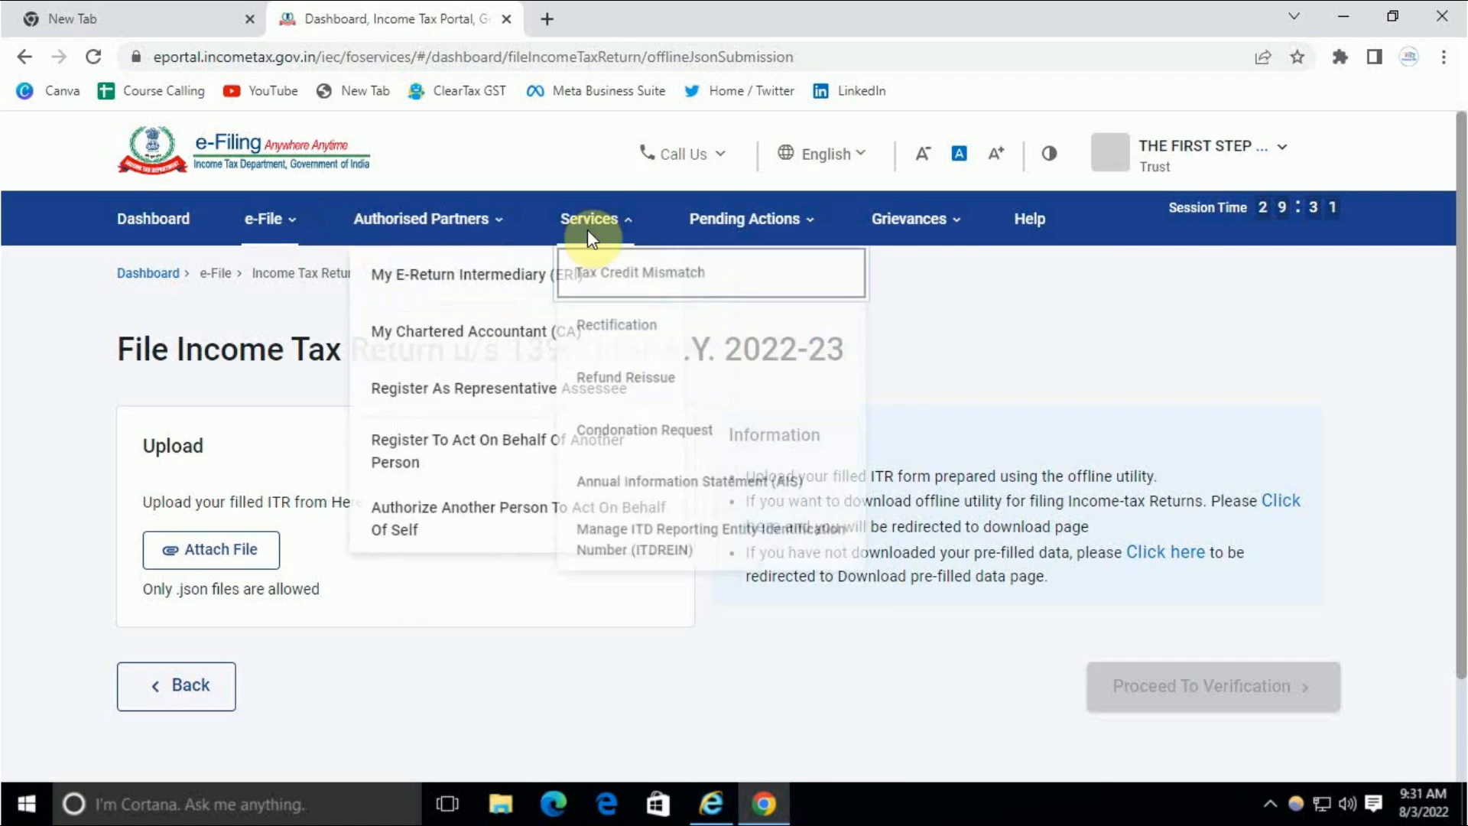